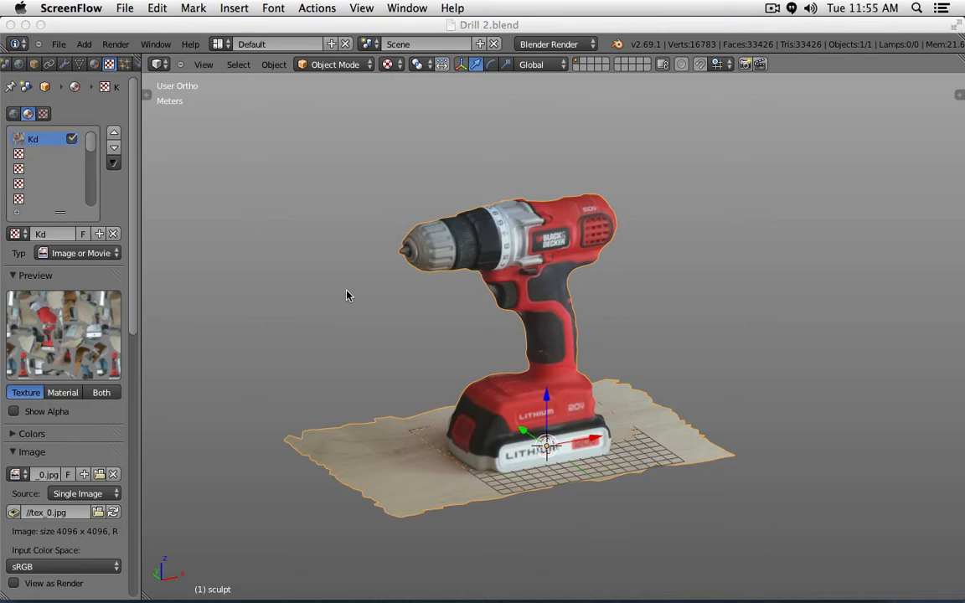
Step: Examine the textured drill scan in front view and up close along the chuck, handle and battery base
key("KP_3")
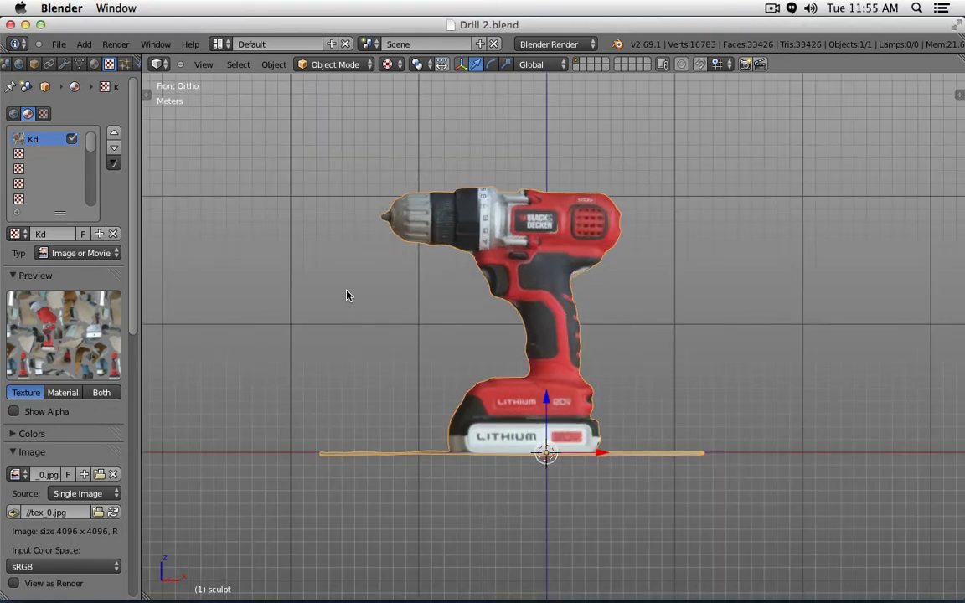
middle_click_drag(359, 259, 600, 321)
scroll(676, 324, "up", 3)
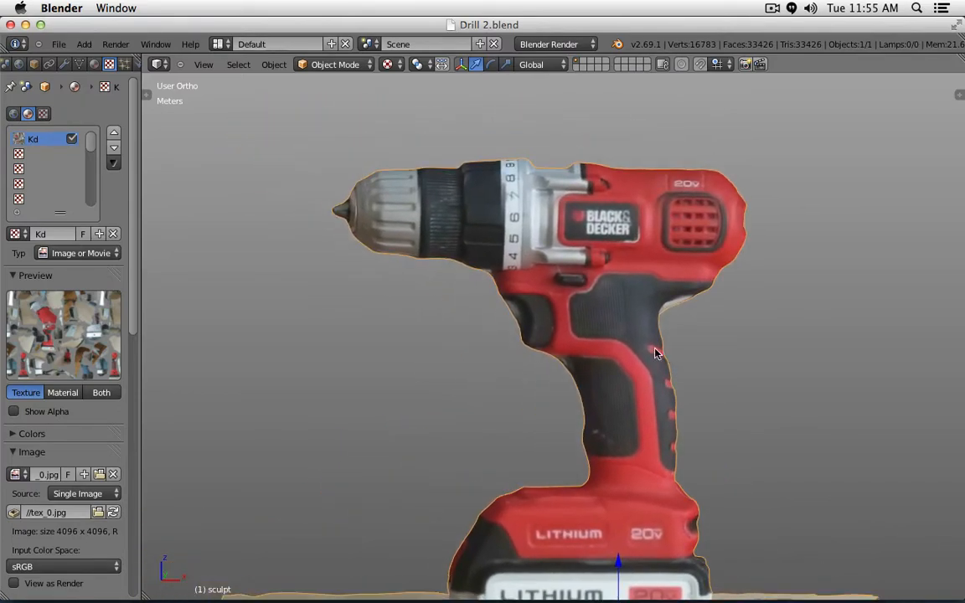
middle_click_drag(559, 181, 570, 358, "shift")
scroll(526, 314, "up", 5)
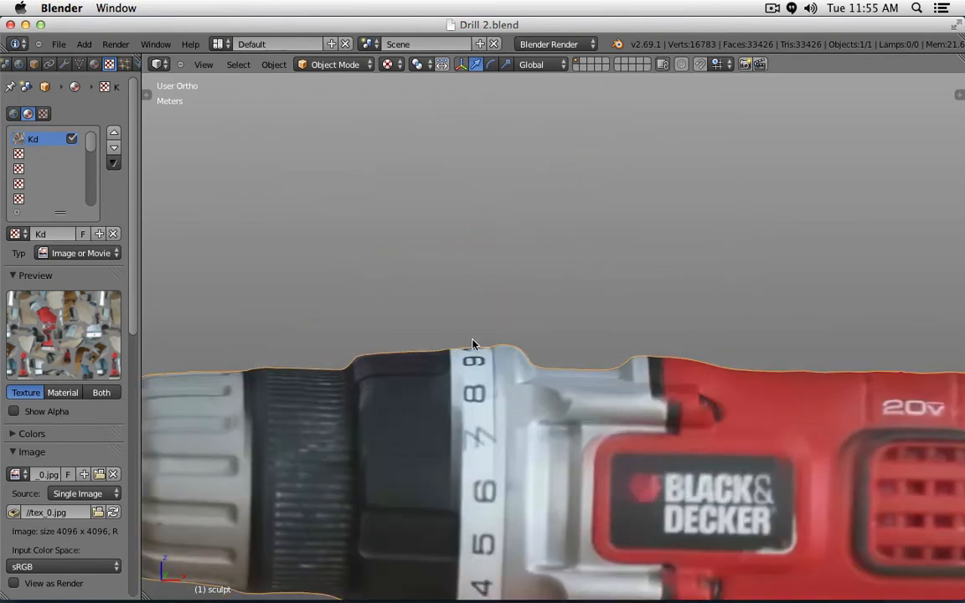
scroll(628, 405, "down", 3)
middle_click_drag(646, 397, 616, 239, "shift")
mouse_move(682, 419)
middle_mouse_down("shift")
mouse_move(663, 300)
mouse_move(631, 317)
middle_mouse_up("shift")
scroll(630, 317, "up", 3)
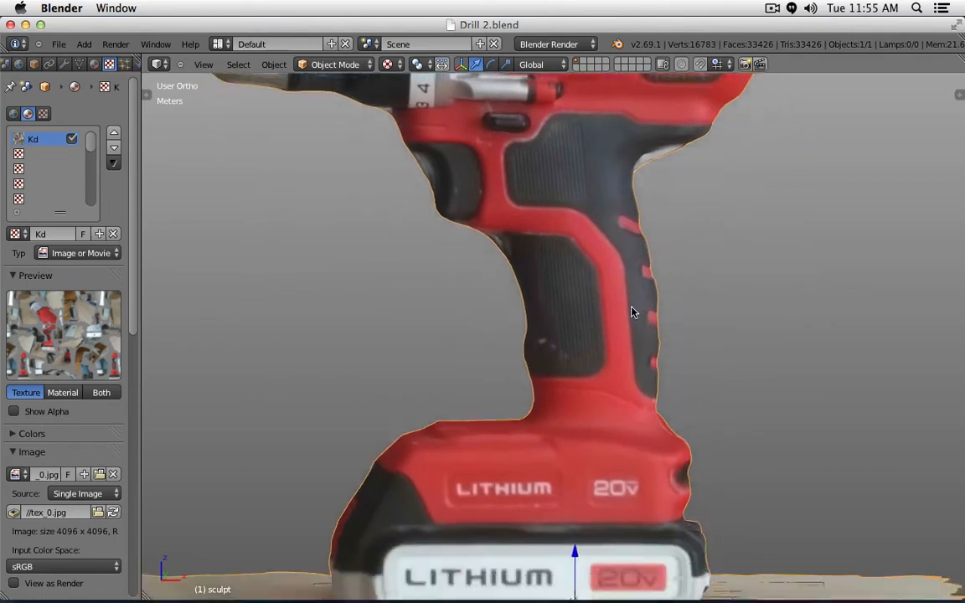
scroll(658, 401, "up", 3)
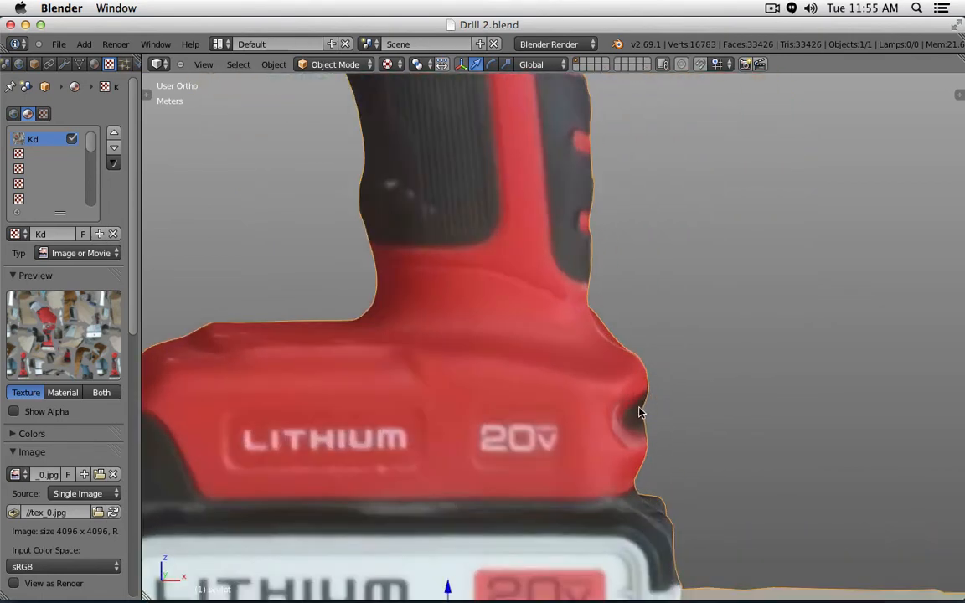
scroll(712, 436, "down", 2)
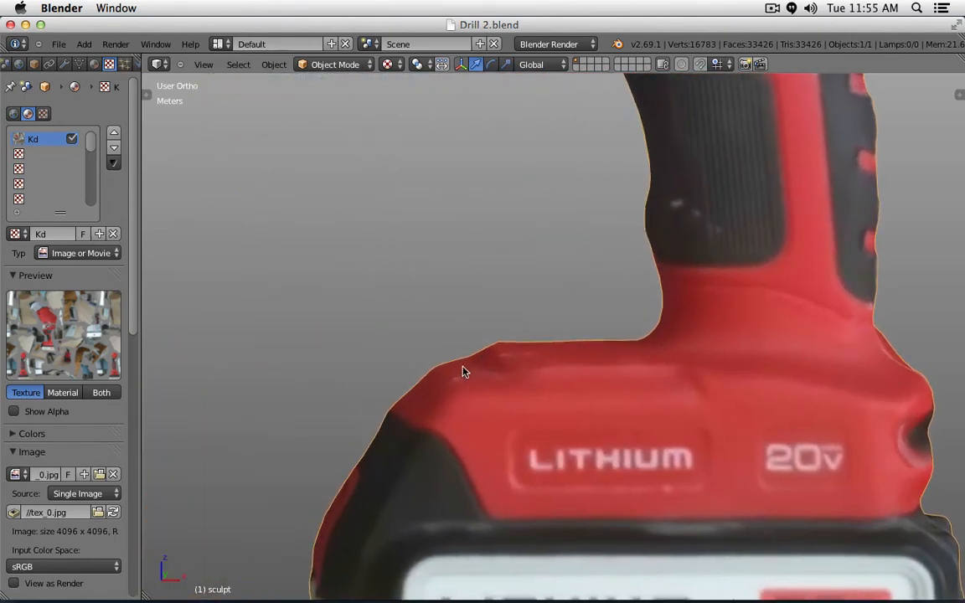
scroll(495, 336, "down", 4)
mouse_move(522, 293)
middle_mouse_down()
mouse_move(540, 265)
mouse_move(535, 441)
mouse_move(588, 388)
mouse_move(628, 369)
mouse_move(575, 337)
mouse_move(615, 362)
mouse_move(448, 353)
mouse_move(430, 375)
mouse_move(471, 364)
mouse_move(558, 392)
mouse_move(529, 426)
mouse_move(536, 461)
mouse_move(532, 377)
mouse_move(502, 377)
mouse_move(585, 391)
mouse_move(570, 385)
middle_mouse_up()
Step: Inspect the drill's bare geometry in solid shading from the front and at an angle, and restore textured shading
key("alt+z")
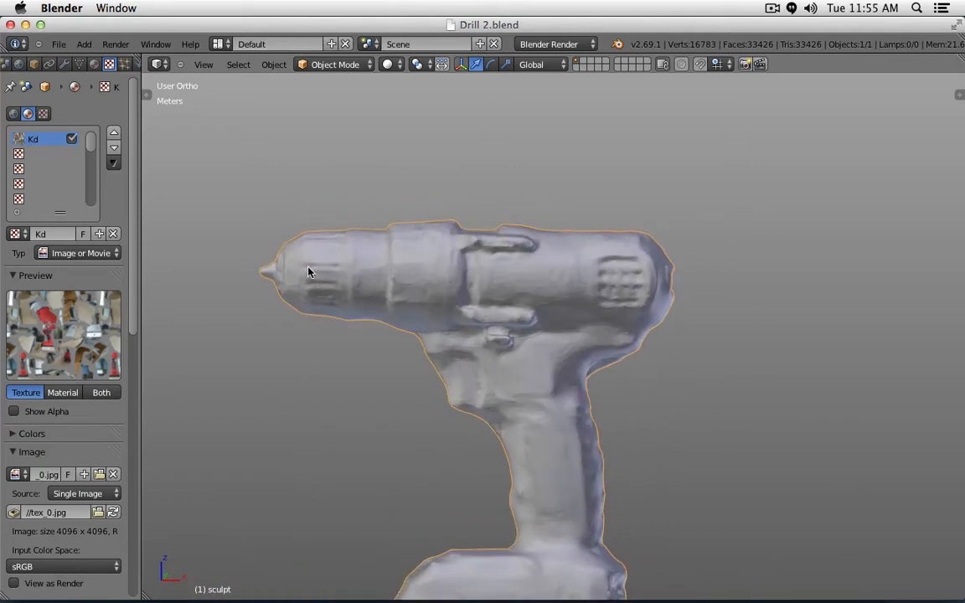
middle_click_drag(334, 290, 394, 304)
scroll(589, 385, "down", 2)
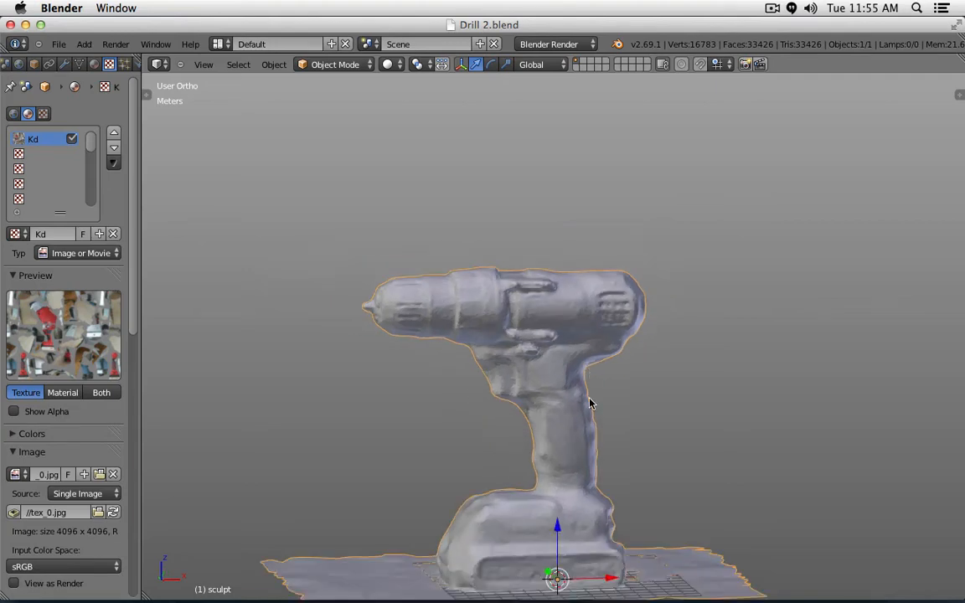
key("KP_1")
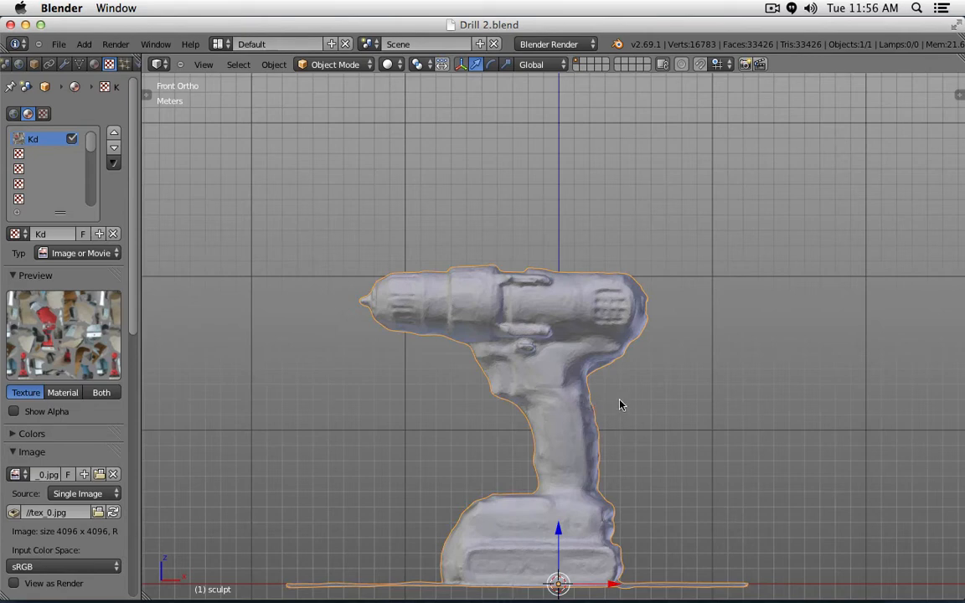
middle_click_drag(623, 403, 624, 294, "shift")
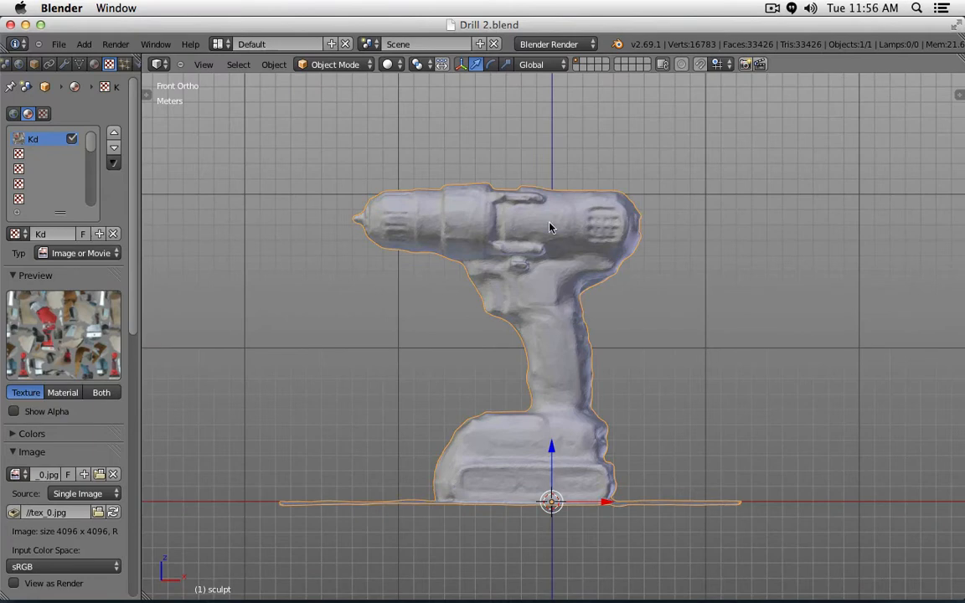
middle_click_drag(552, 224, 592, 260)
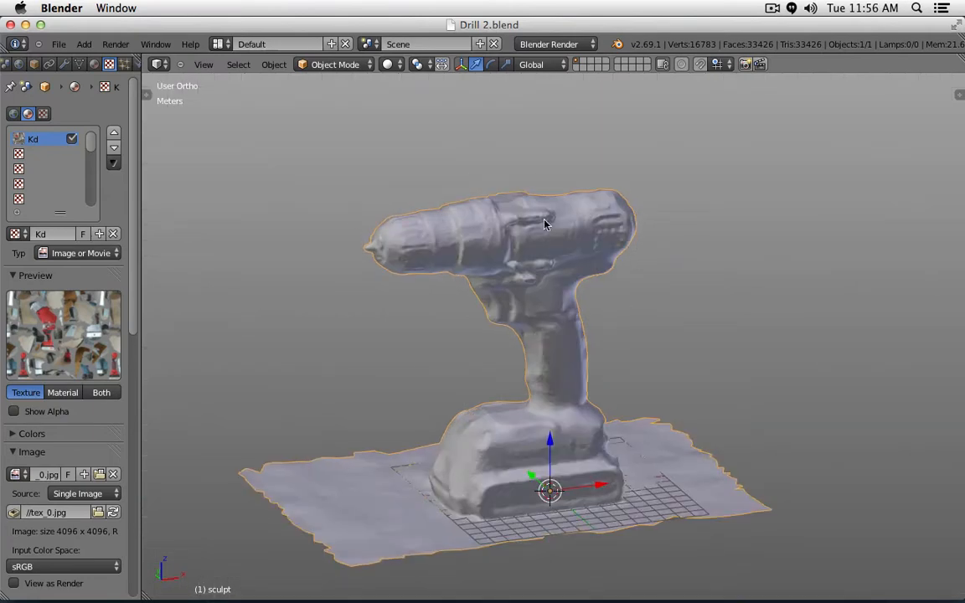
left_click(389, 64)
left_click(423, 117)
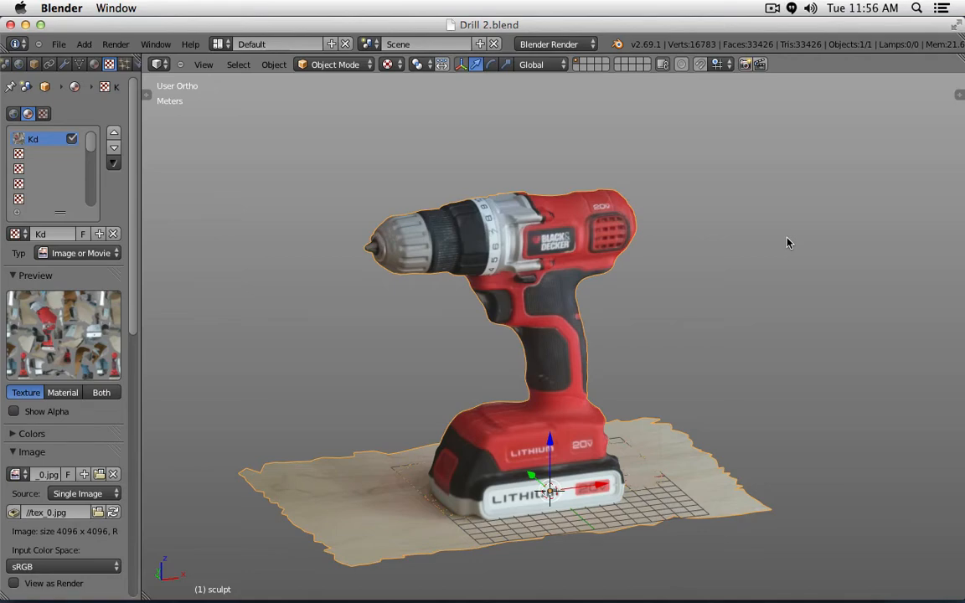
Step: Switch to Chrome and open the Autodesk Educational Community link from the WSU Digital Design Software page in a new tab
key("super+Tab")
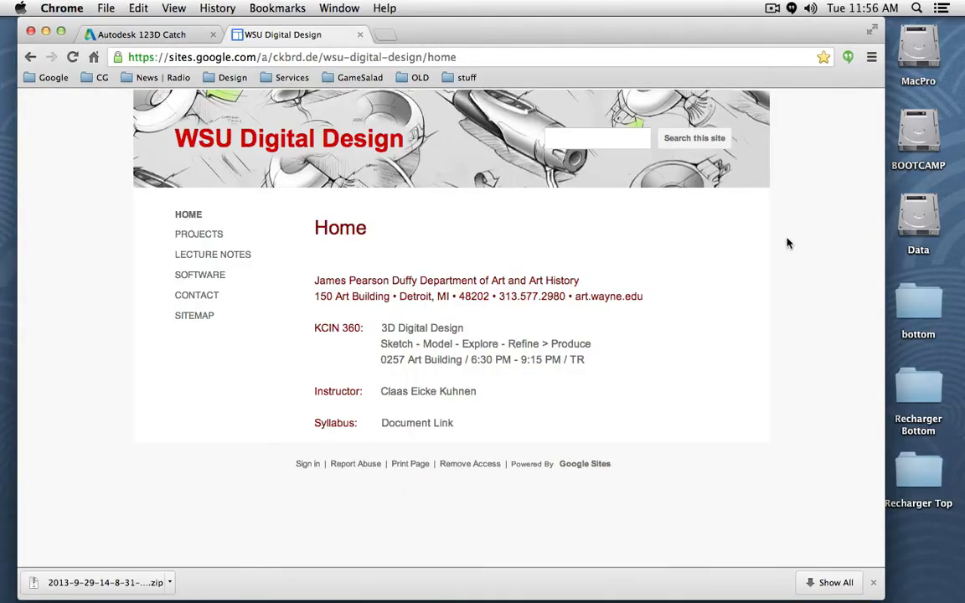
left_click(201, 276)
scroll(200, 276, "down", 5)
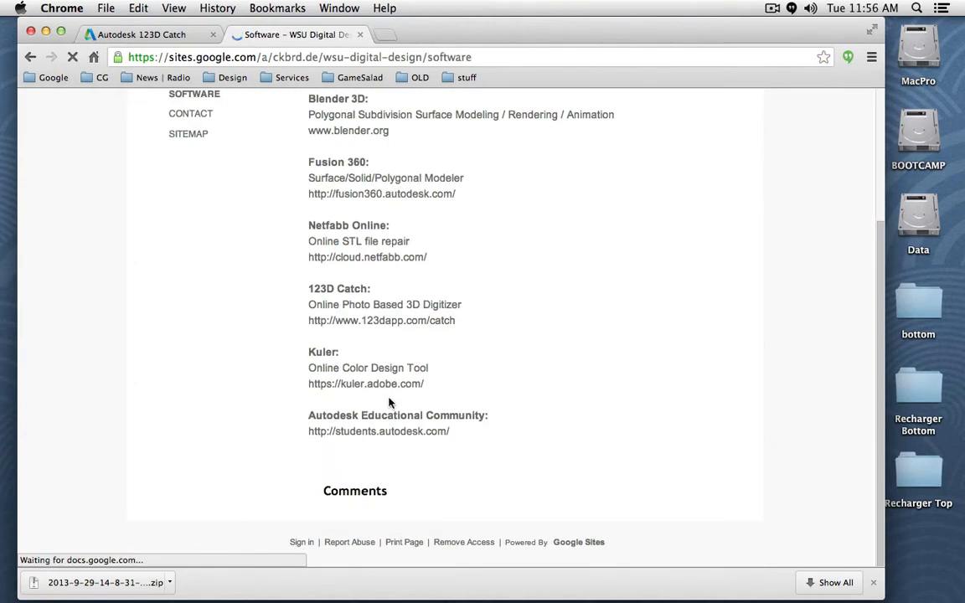
right_click(393, 431)
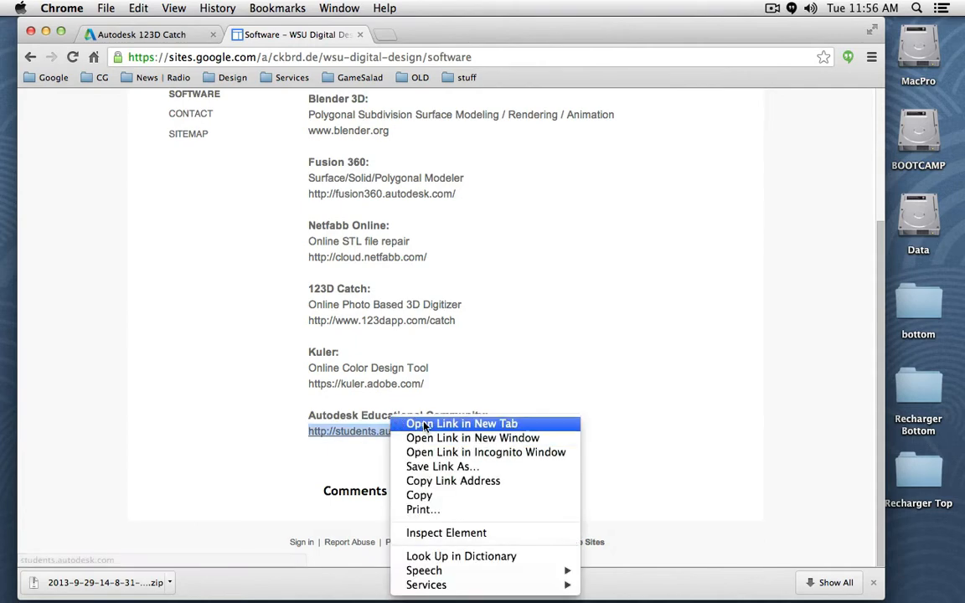
left_click(425, 425)
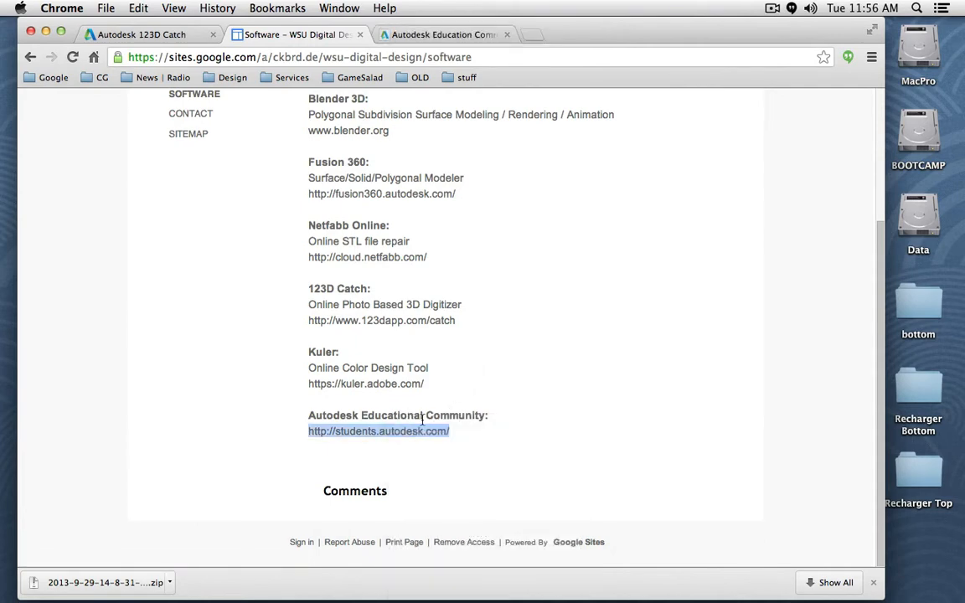
left_click(444, 35)
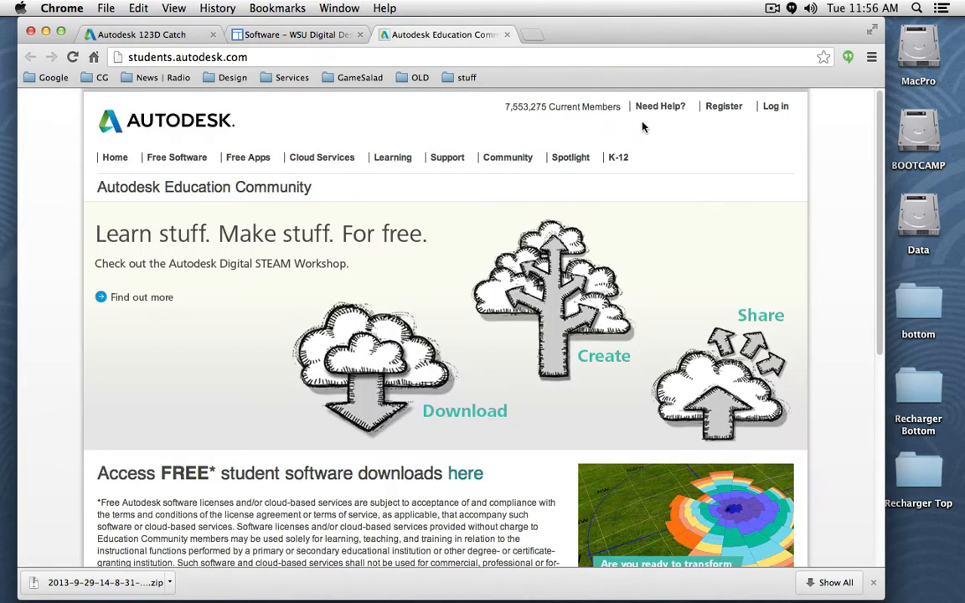
Step: Open the Autodesk Education Community registration form, review the "I am a" options, and close its tab
left_click(725, 107)
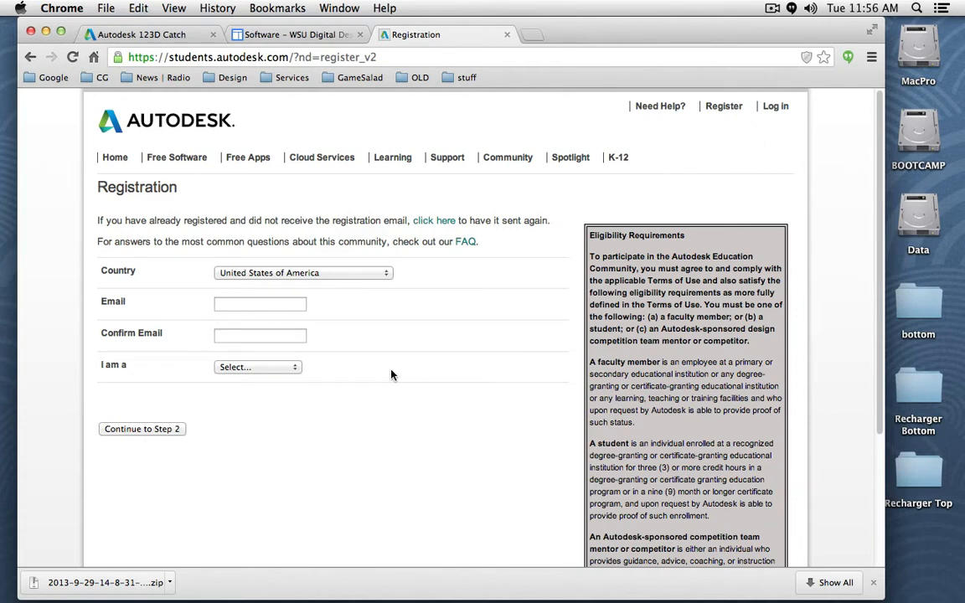
left_click(285, 367)
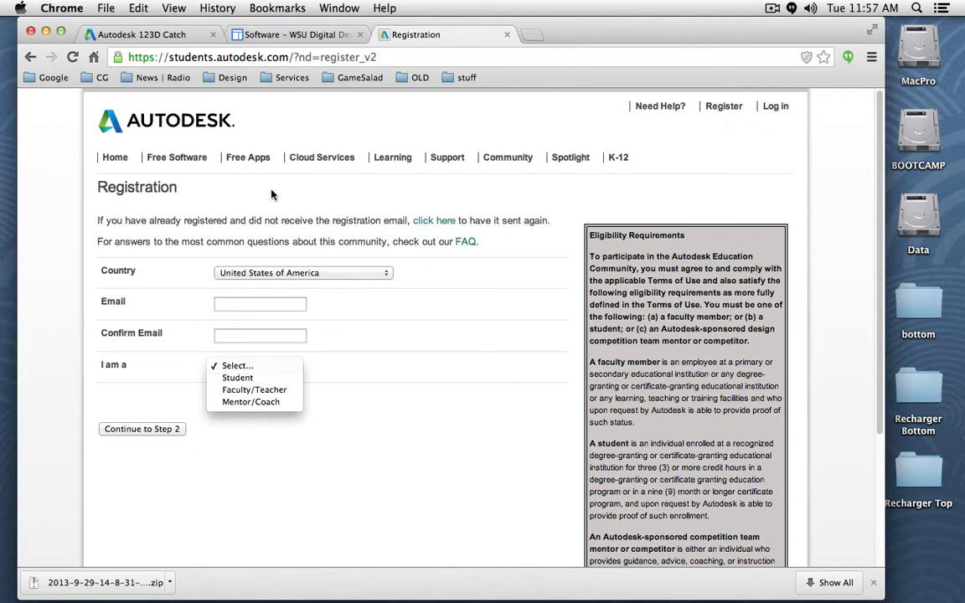
left_click(289, 159)
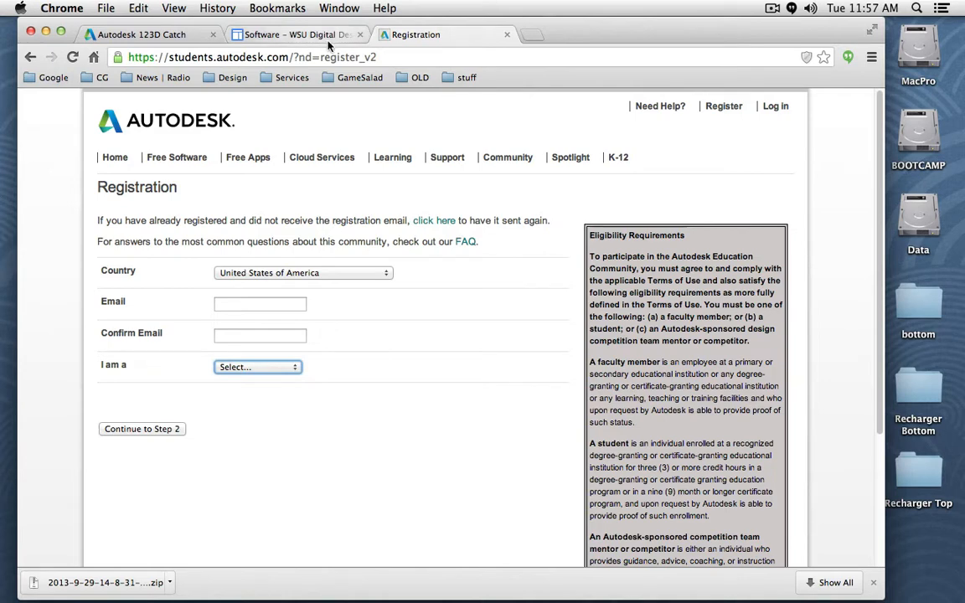
left_click(507, 35)
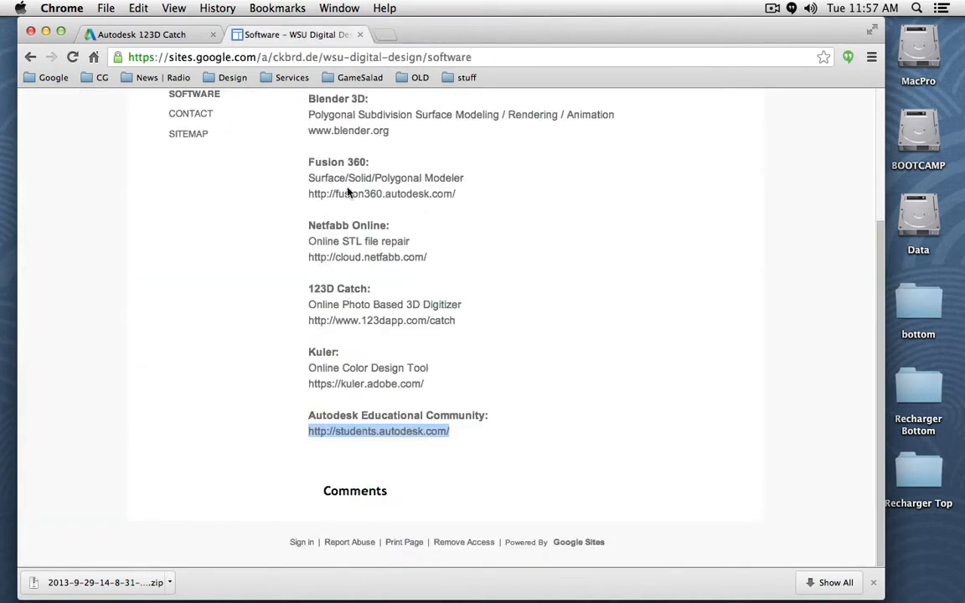
Step: Open 123dapp.com in a new browser tab
scroll(348, 192, "up", 2)
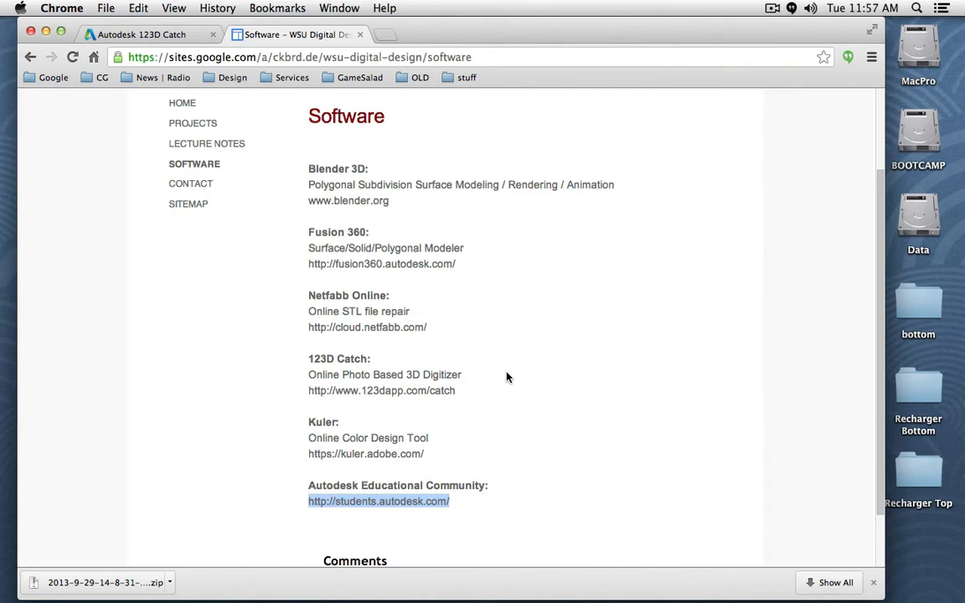
key("super+t")
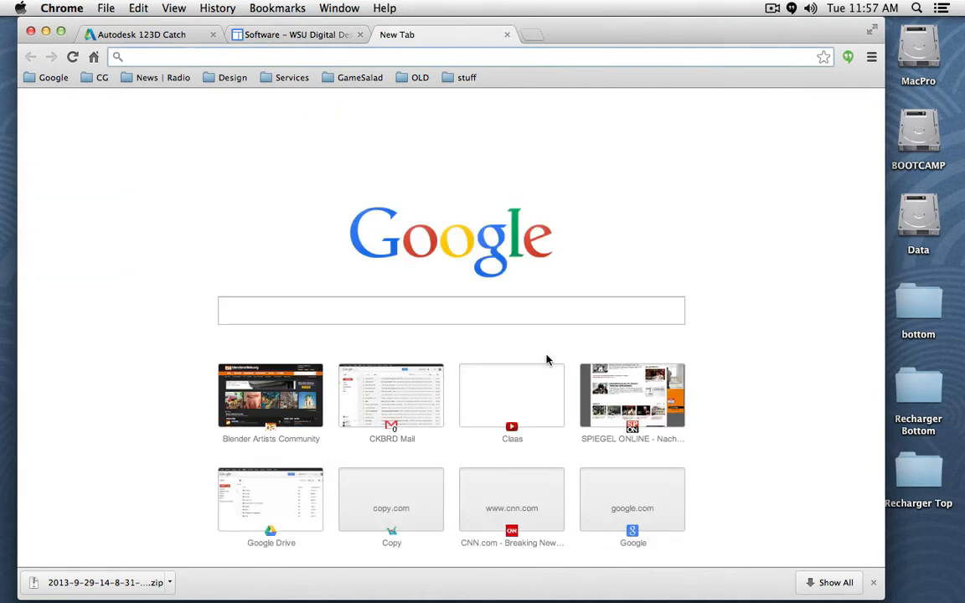
type("123dapp.com")
key("Return")
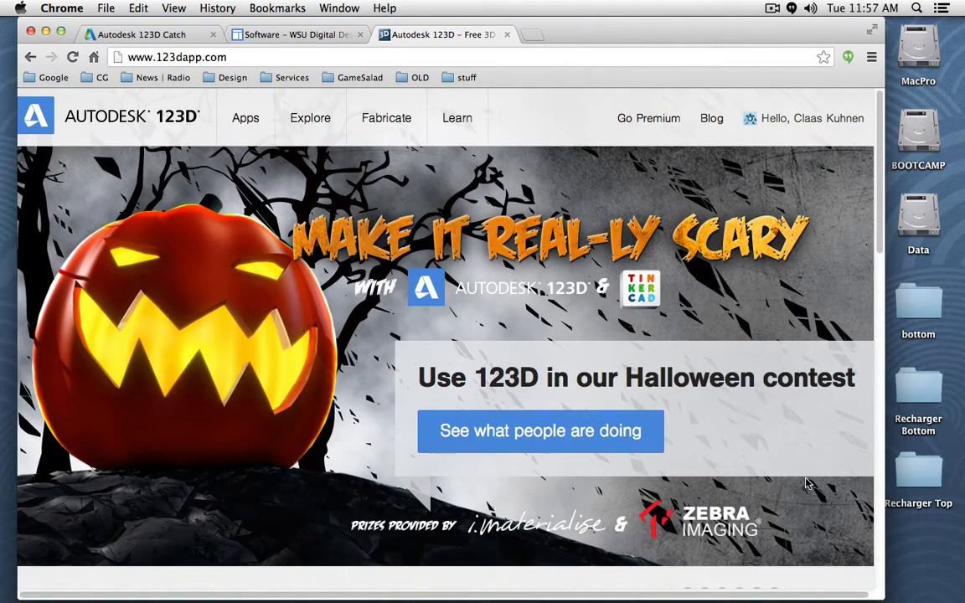
Step: Launch the online version of 123D Catch and dismiss its welcome dialog
mouse_move(257, 123)
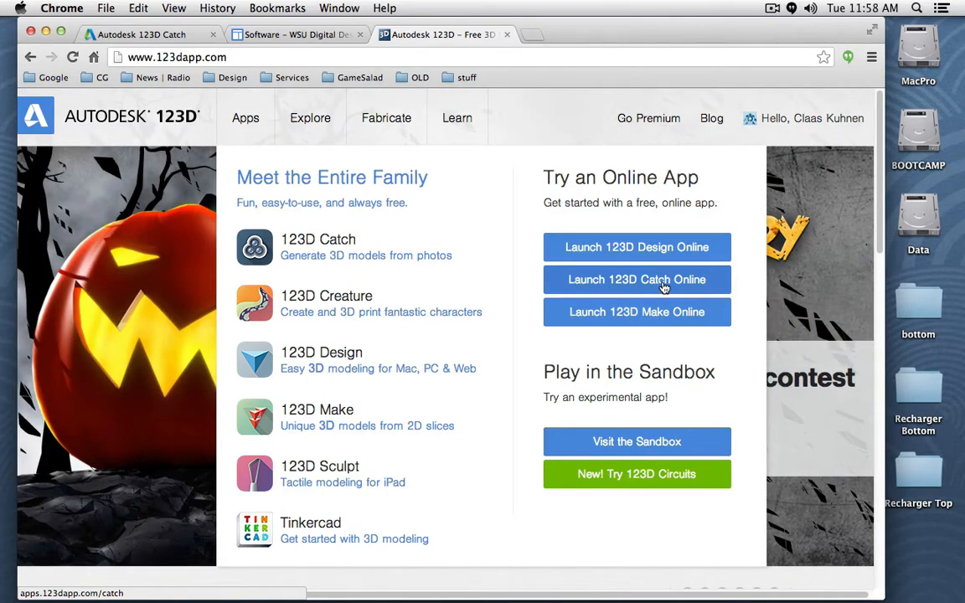
left_click(663, 288)
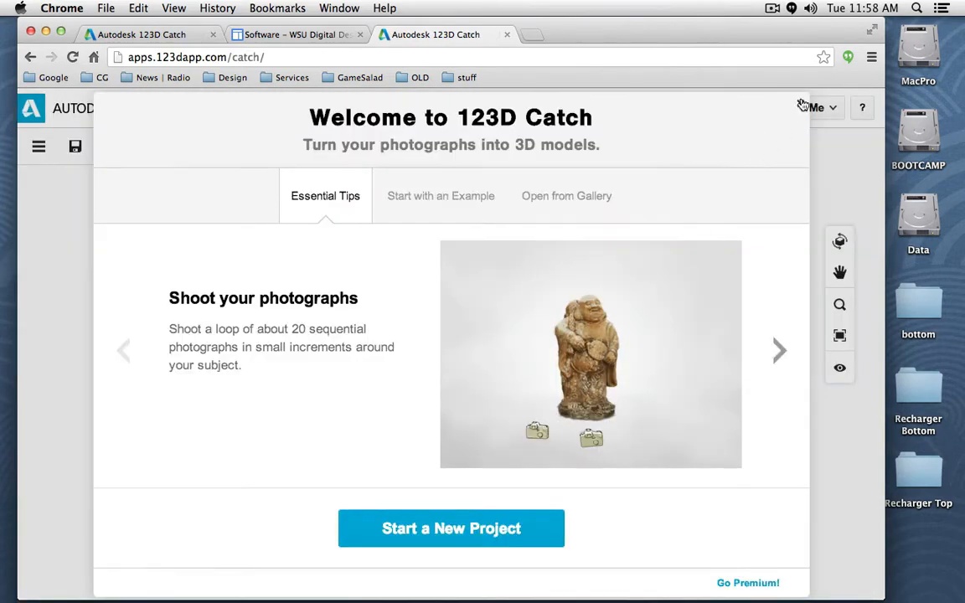
left_click(802, 106)
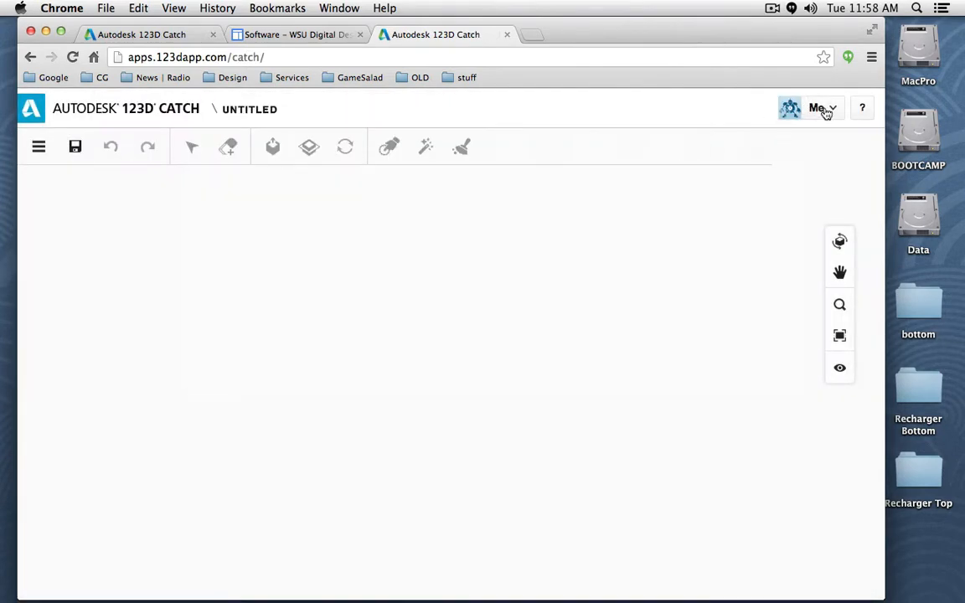
Step: Sign out of the Autodesk account and sign back in with the saved credentials
left_click(824, 110)
left_click(784, 204)
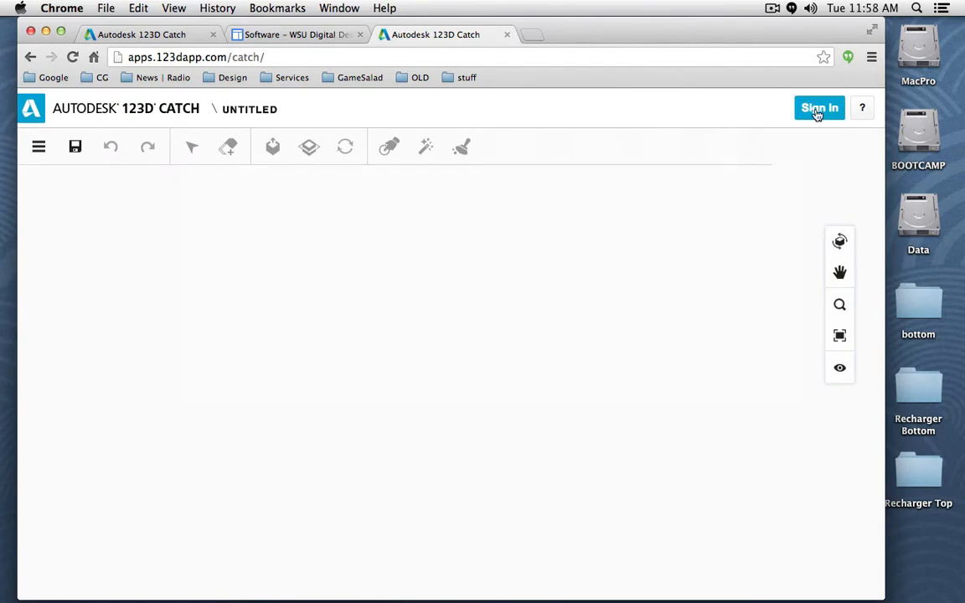
left_click(817, 111)
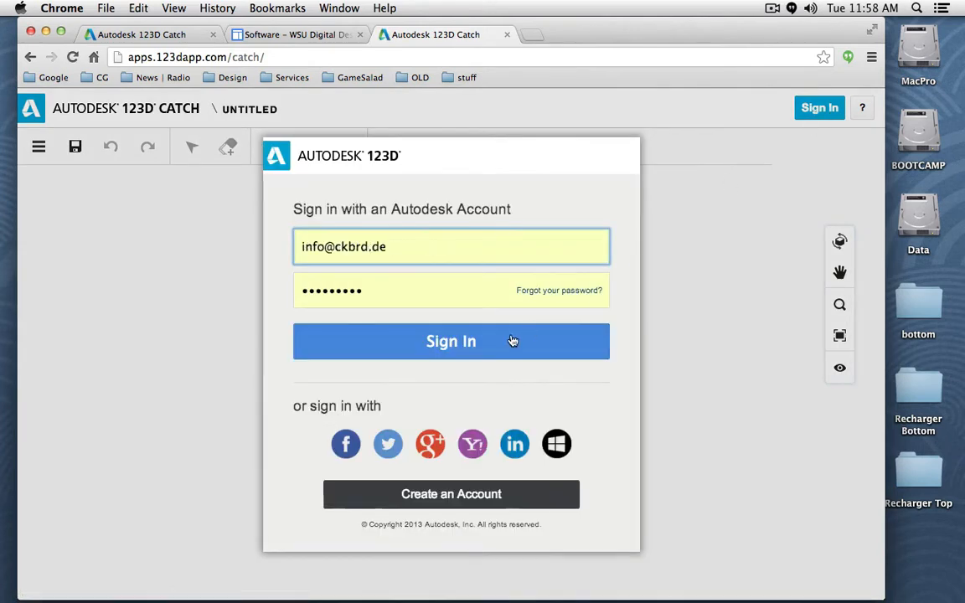
left_click(511, 340)
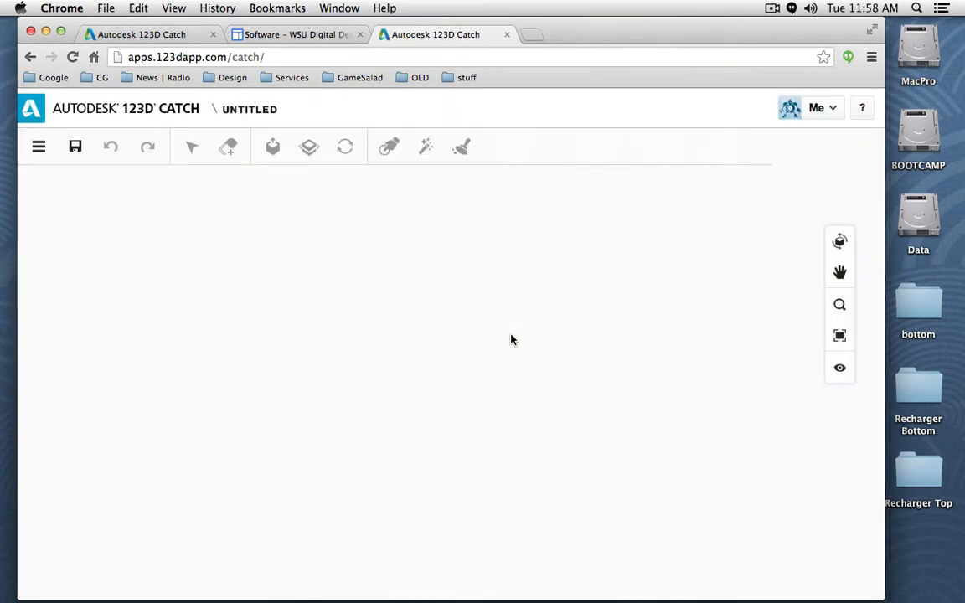
Step: Start a new capture project in 123D Catch
left_click(39, 147)
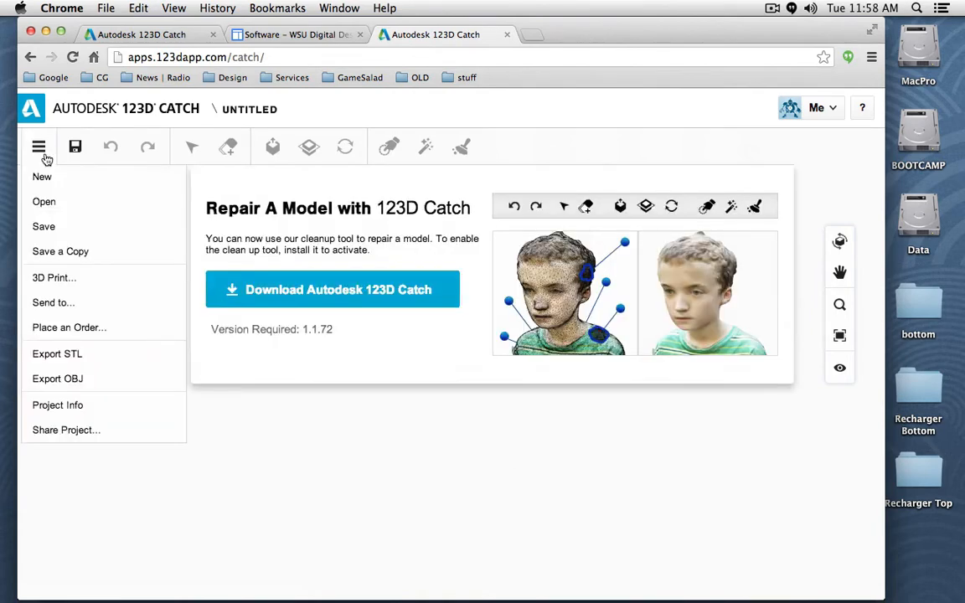
left_click(46, 179)
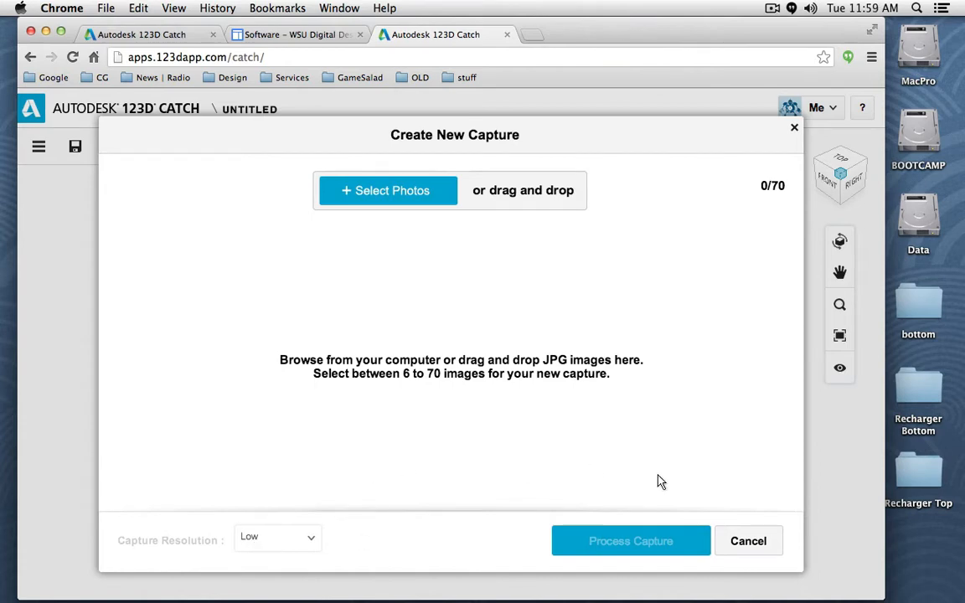
Step: Hide the browser, view the contents of the "top" folder on the desktop, and close the folder window
key("super+h")
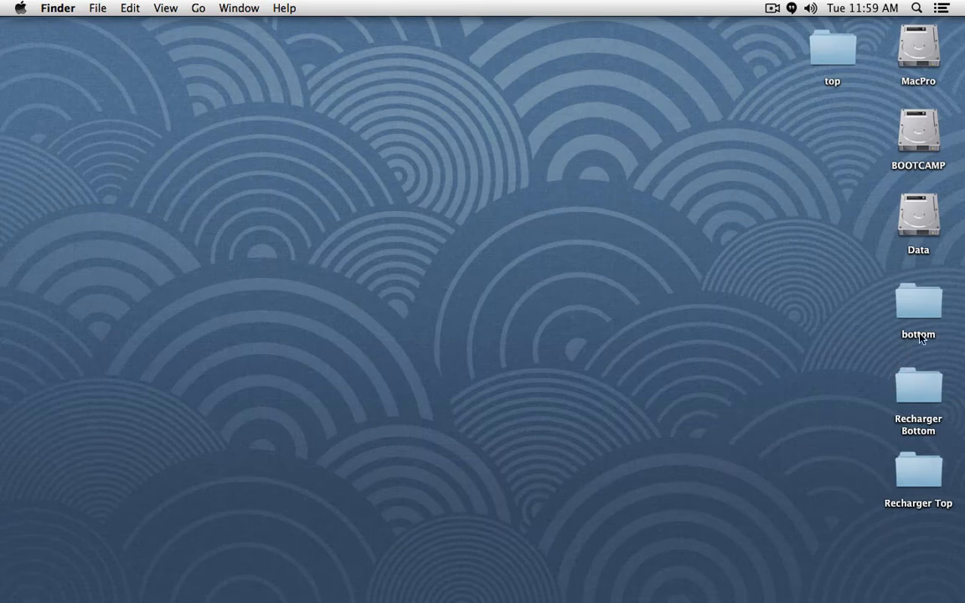
double_click(831, 46)
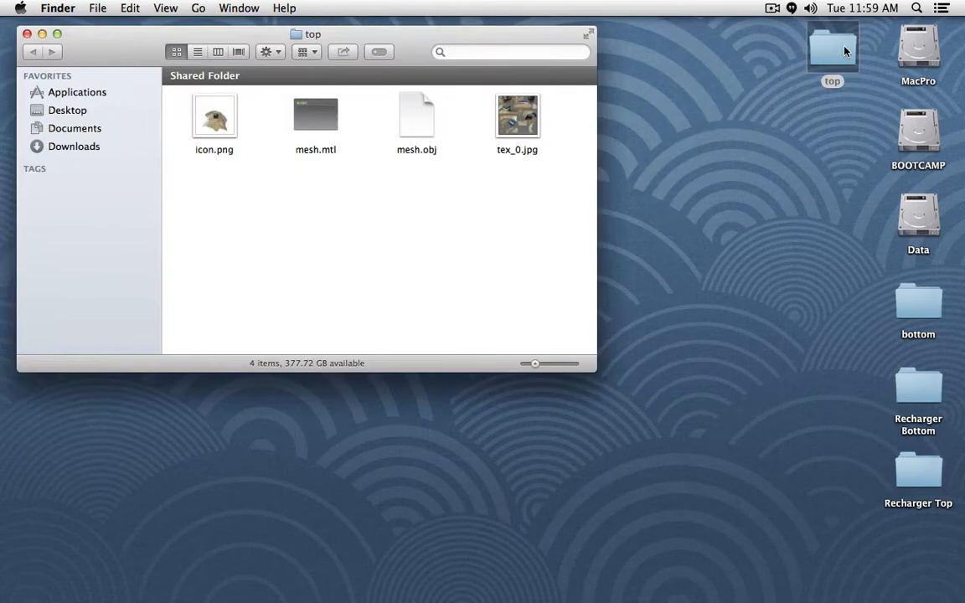
key("super+w")
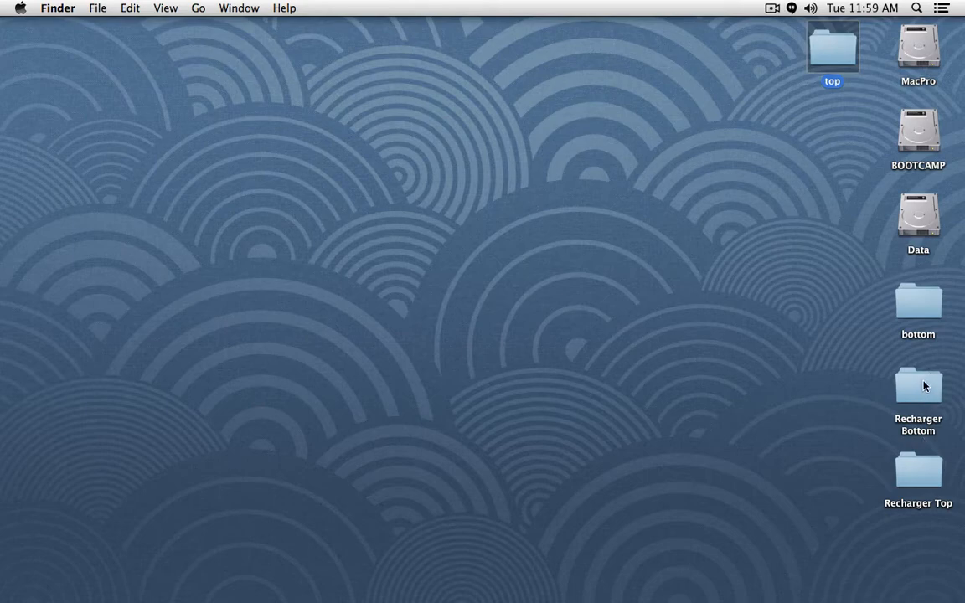
Step: Open the "Recharger Bottom" folder on the desktop and preview all its photos together as an index sheet
double_click(925, 386)
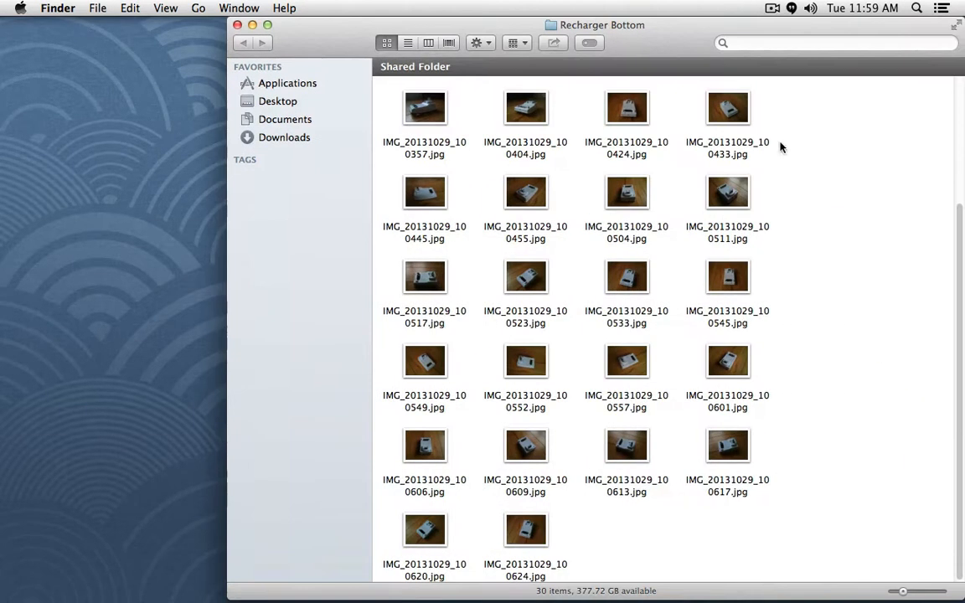
left_click_drag(666, 39, 434, 39)
key("super+a")
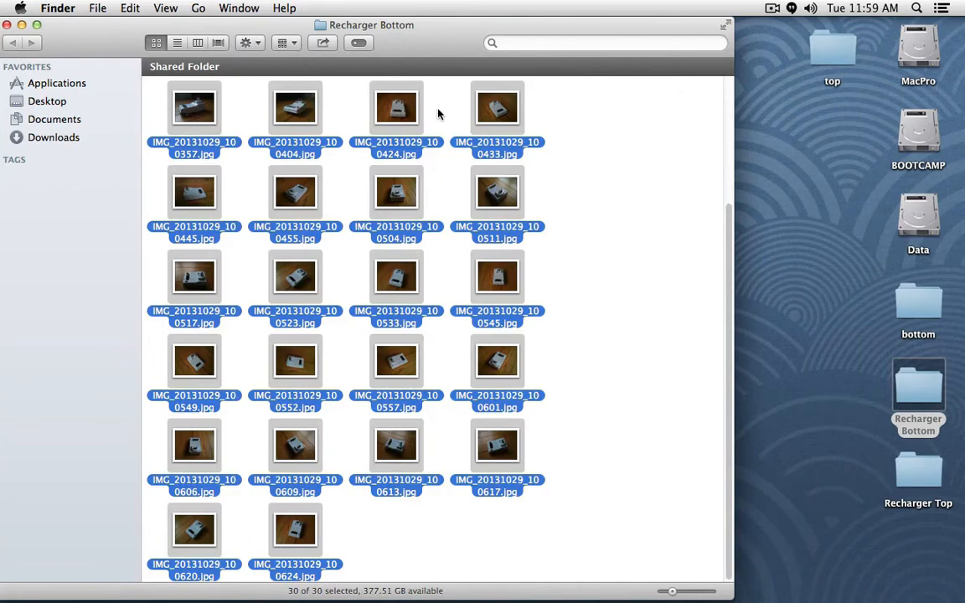
key("space")
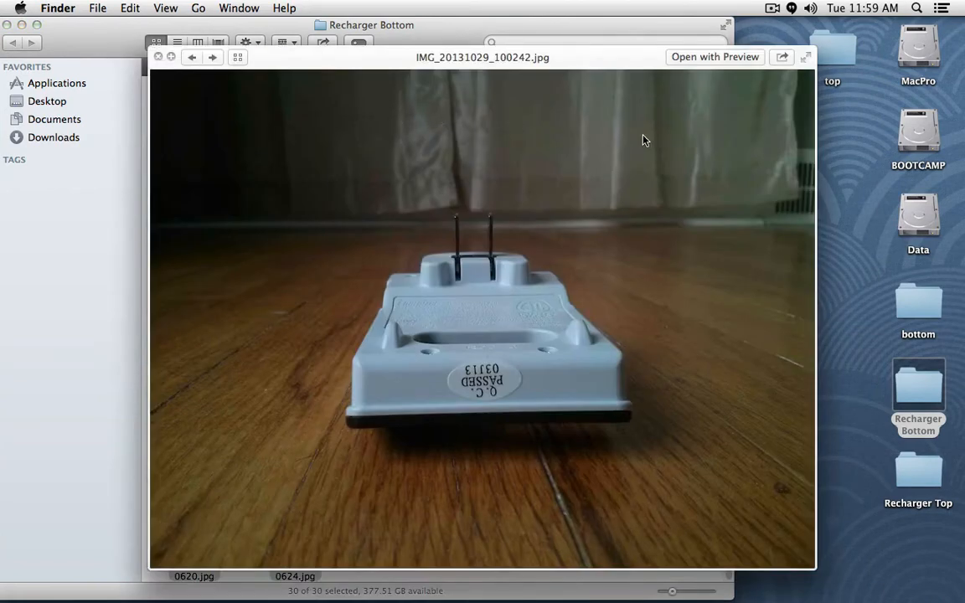
left_click(237, 57)
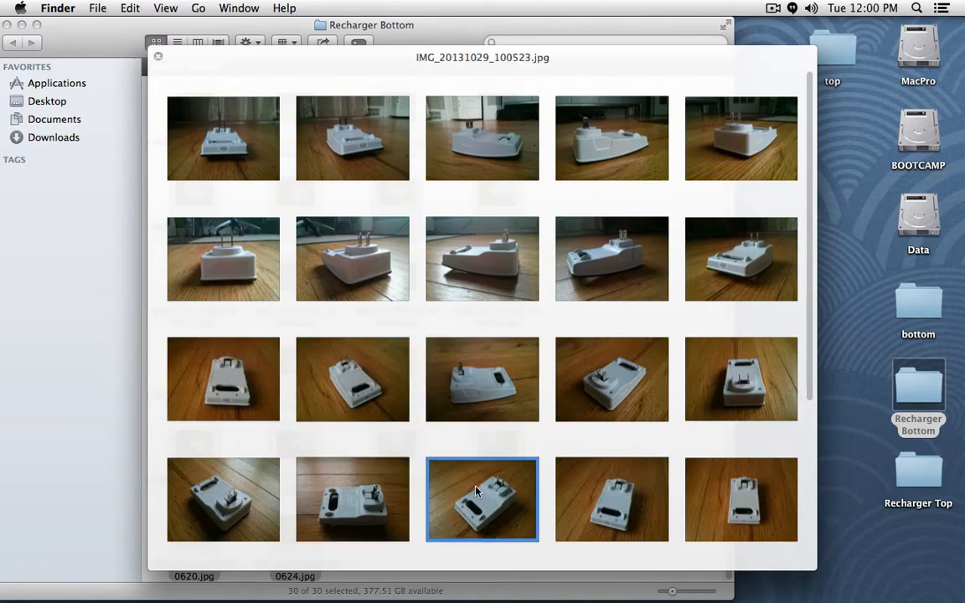
Step: Examine the recharger photos in the index sheet, enlarging several side shots to compare camera angles and heights around the object
scroll(578, 452, "down", 5)
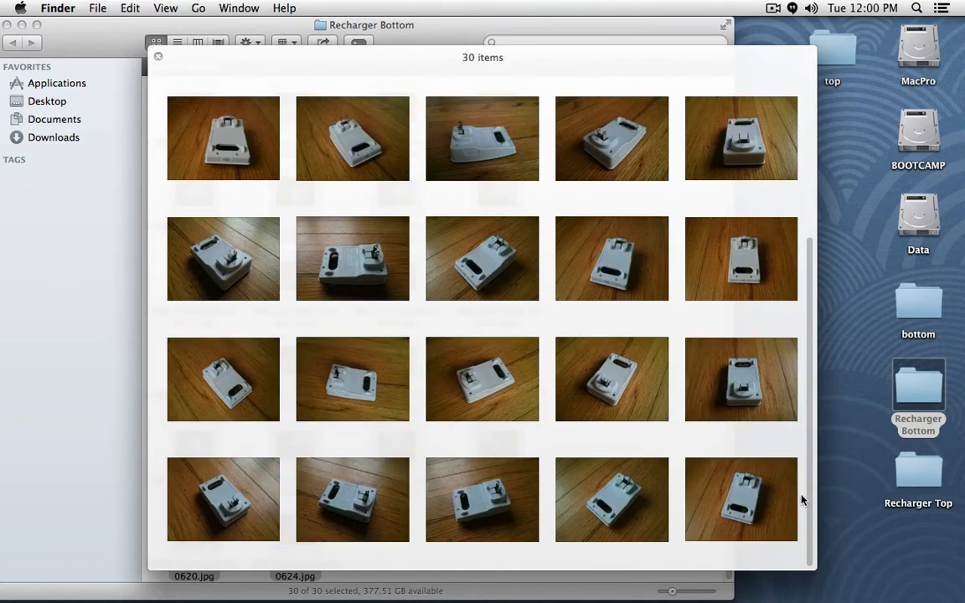
scroll(791, 470, "up", 5)
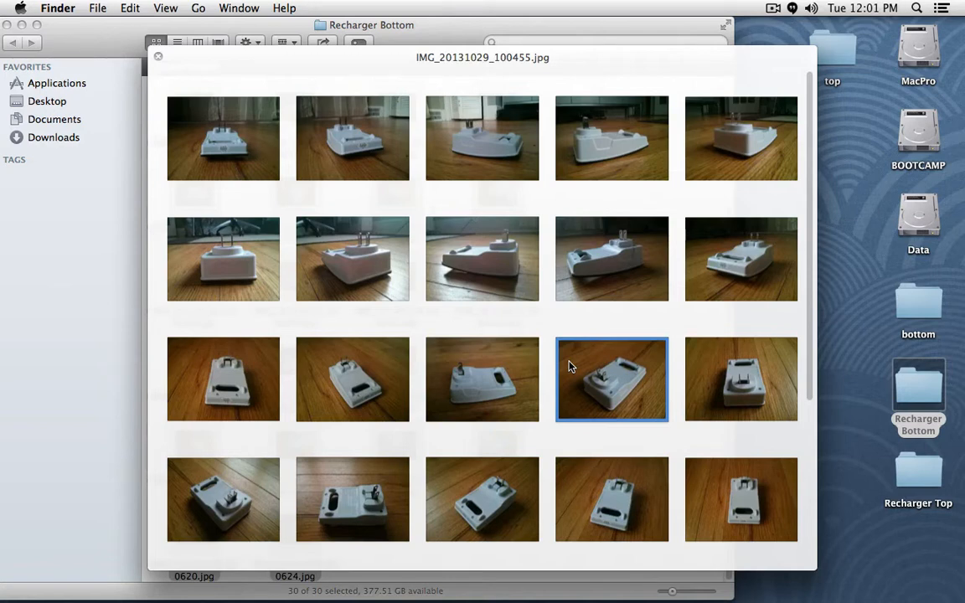
left_click(338, 501)
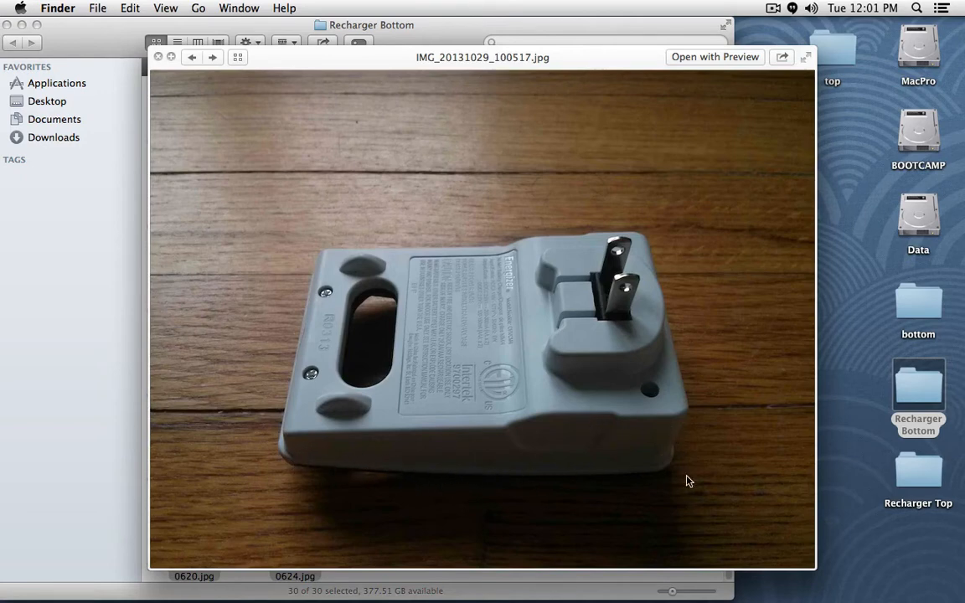
left_click(237, 57)
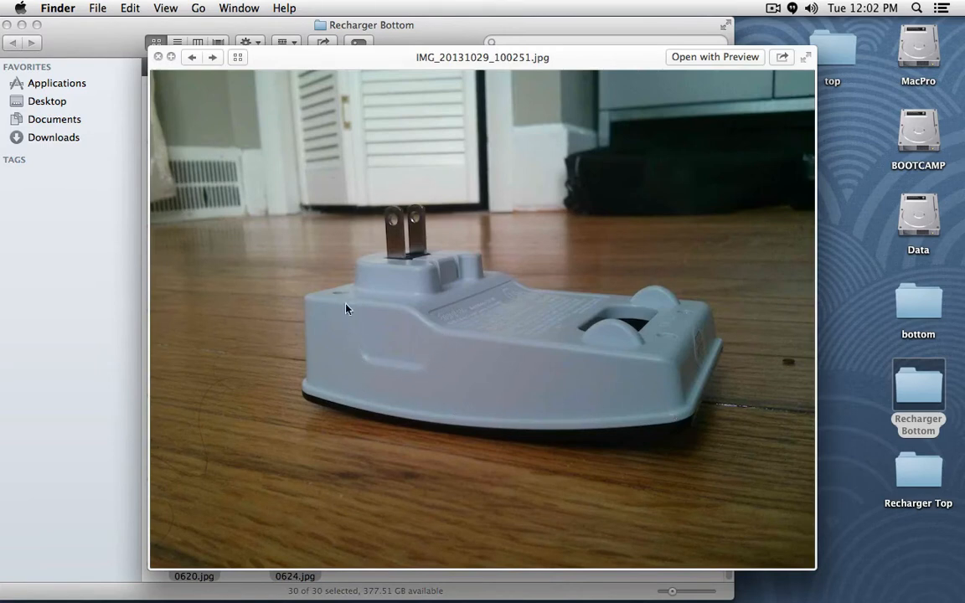
left_click(238, 57)
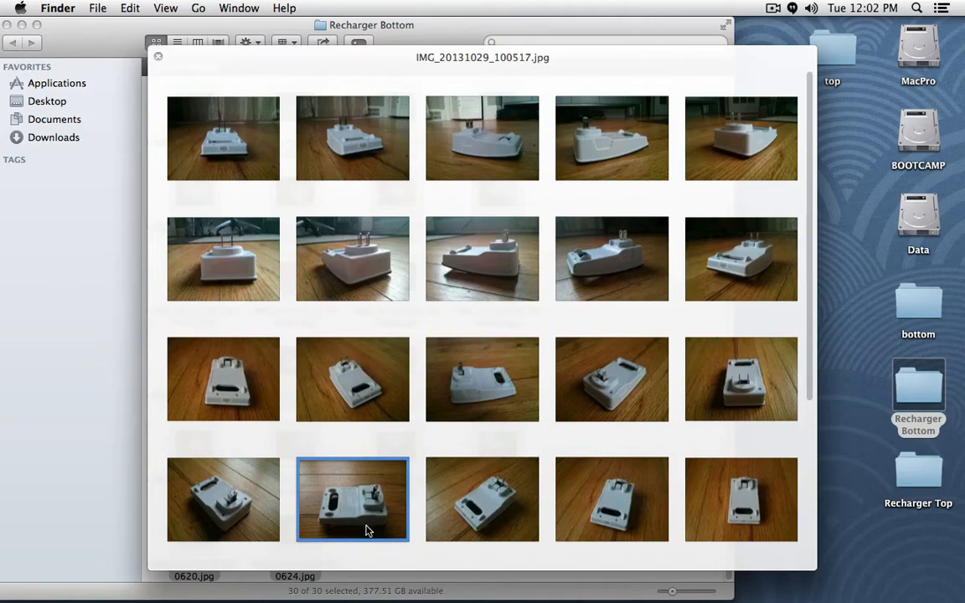
left_click(494, 400)
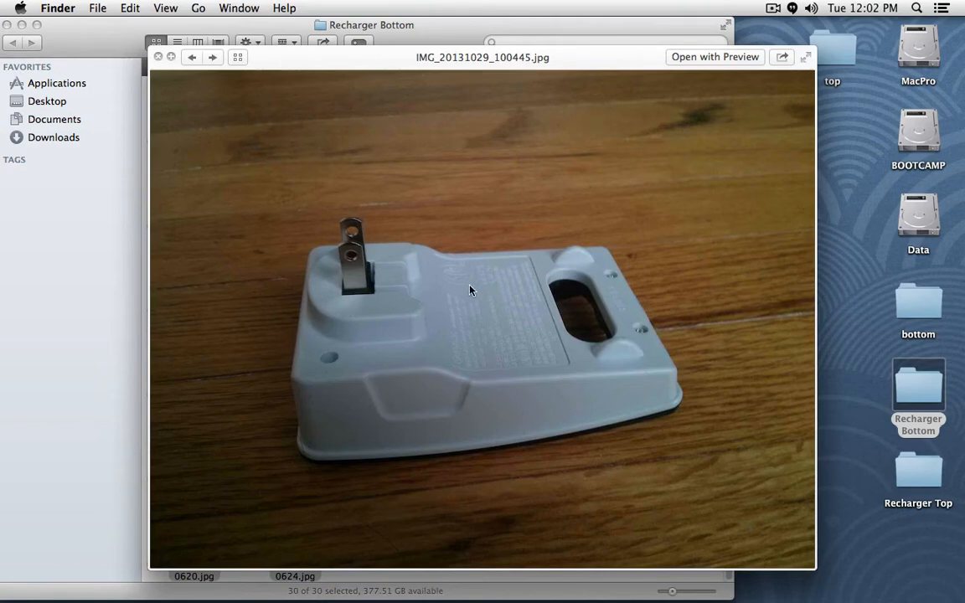
left_click(239, 59)
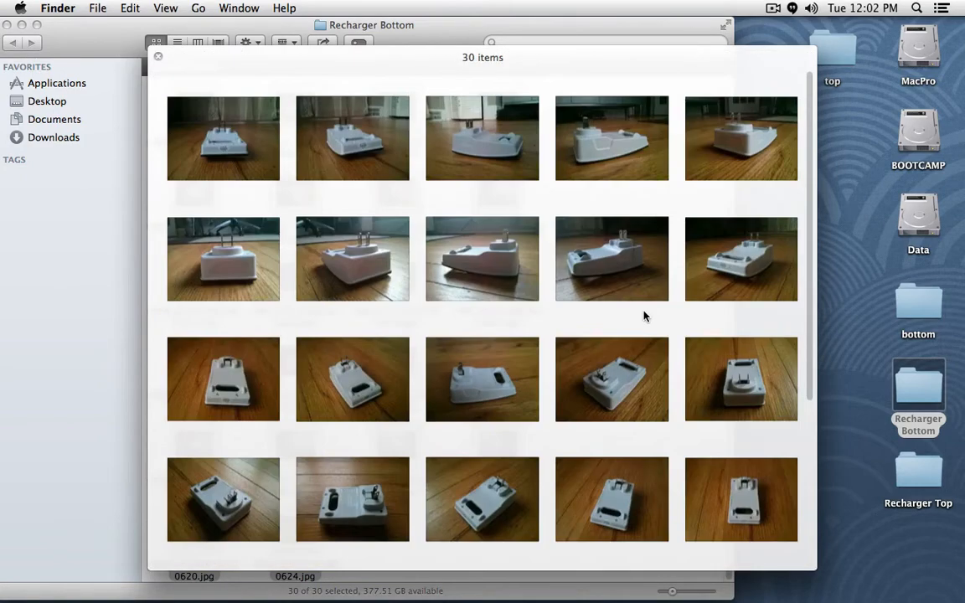
scroll(645, 314, "down", 5)
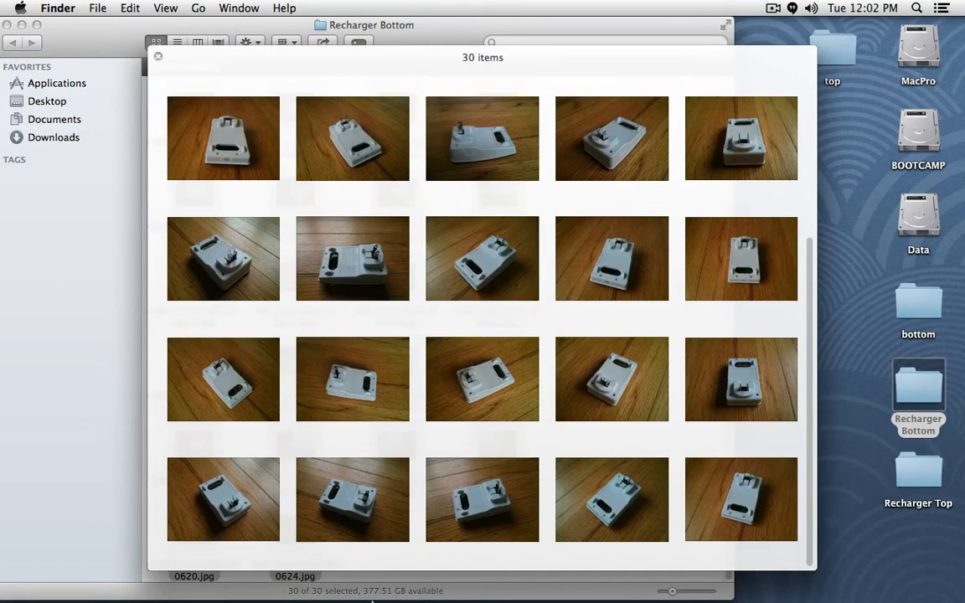
Step: Switch to Chrome and run a Google image search for "product sketching" in a new tab
left_click(148, 568)
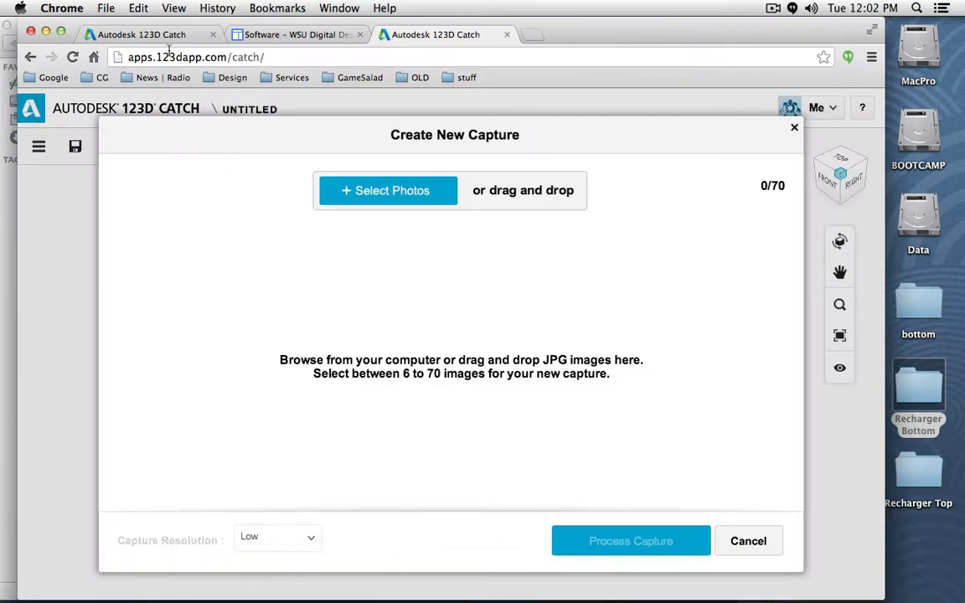
left_click(528, 35)
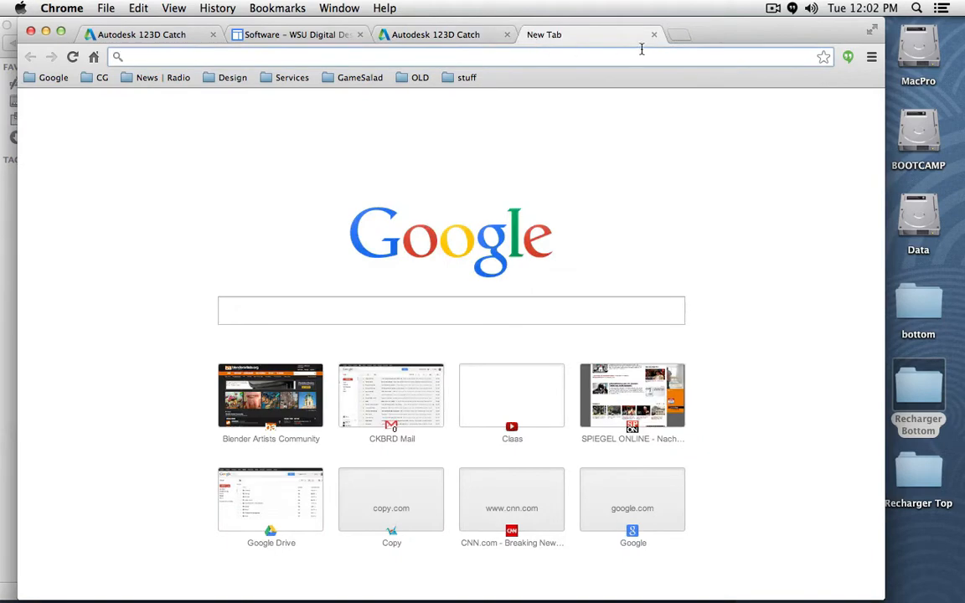
left_click(431, 310)
type("ske")
key("BackSpace")
key("BackSpace")
key("BackSpace")
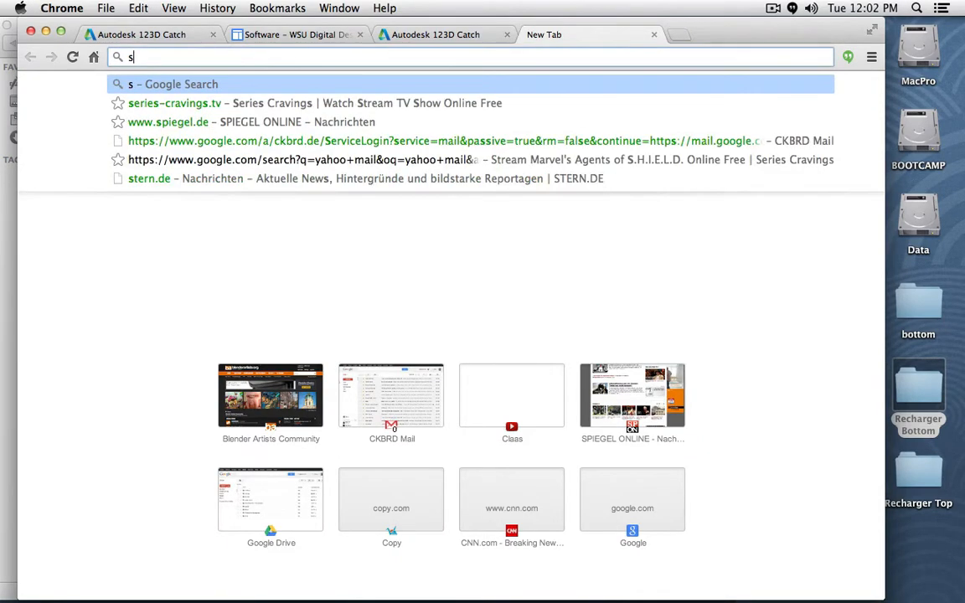
type("produ")
key("Return")
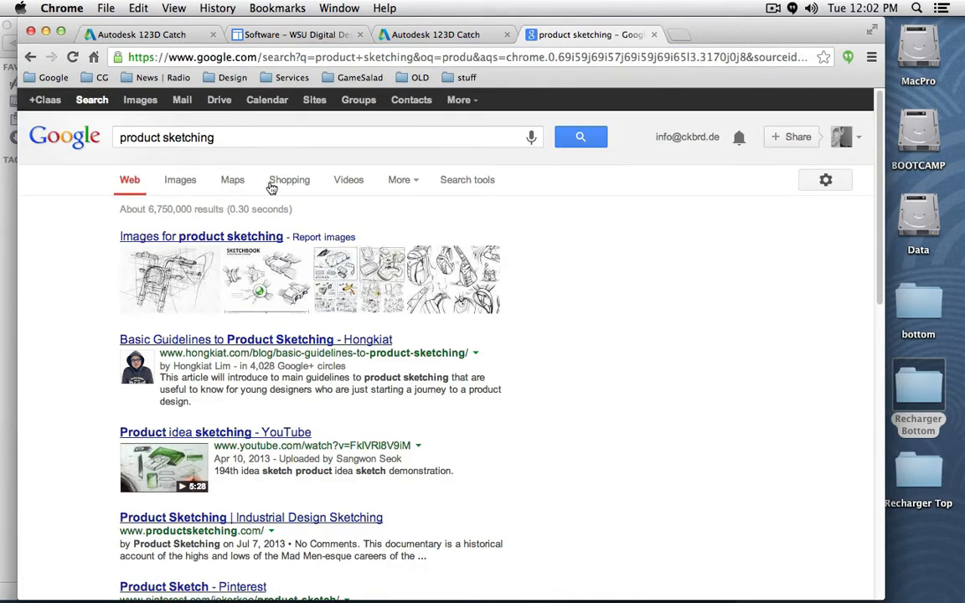
left_click(184, 182)
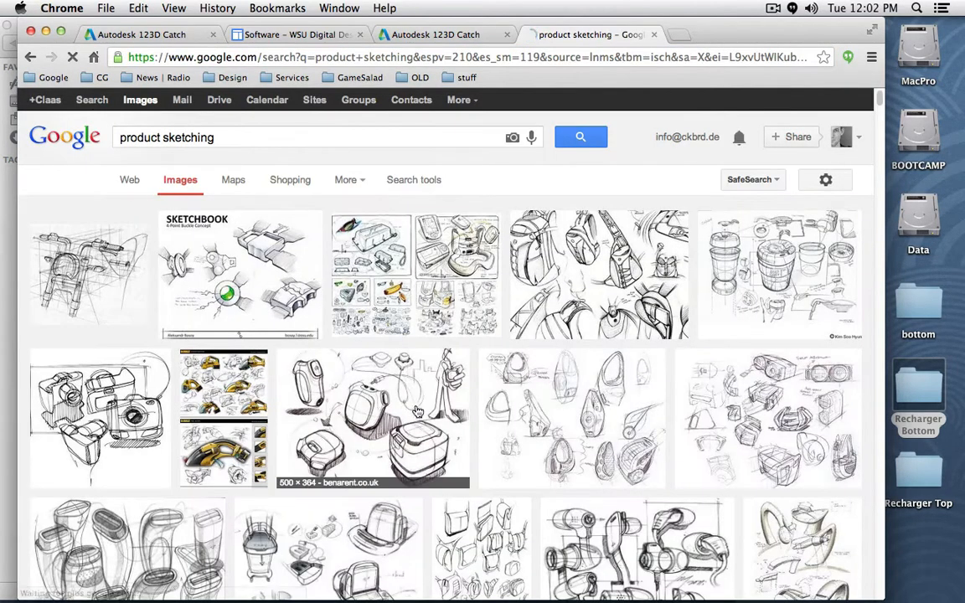
Step: Browse the product sketching images, enlarging the benarent.co.uk design sketch and the IDSKETCHING.COM sketch to examine the viewing angles
left_click(402, 399)
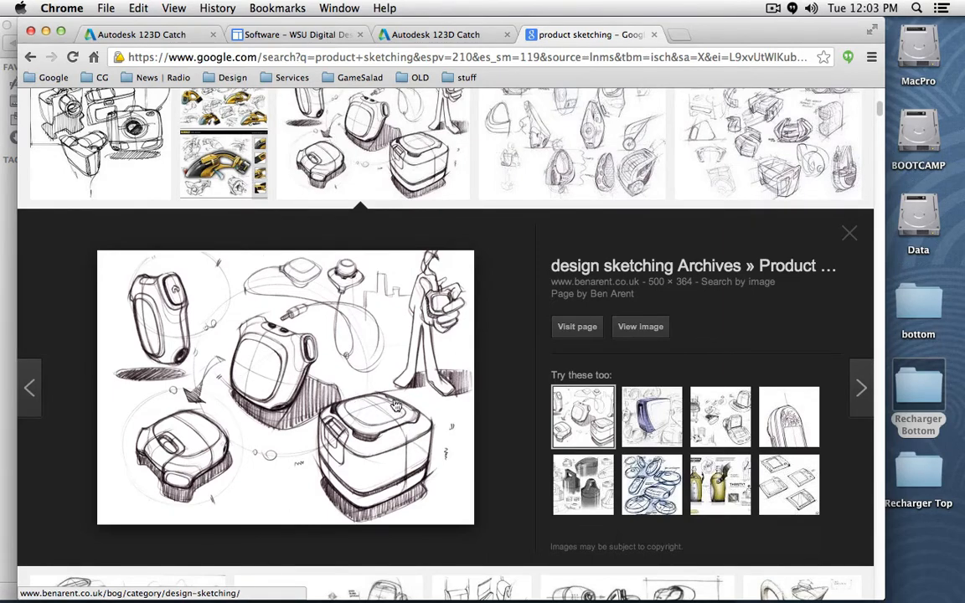
scroll(362, 453, "down", 3)
scroll(363, 453, "down", 9)
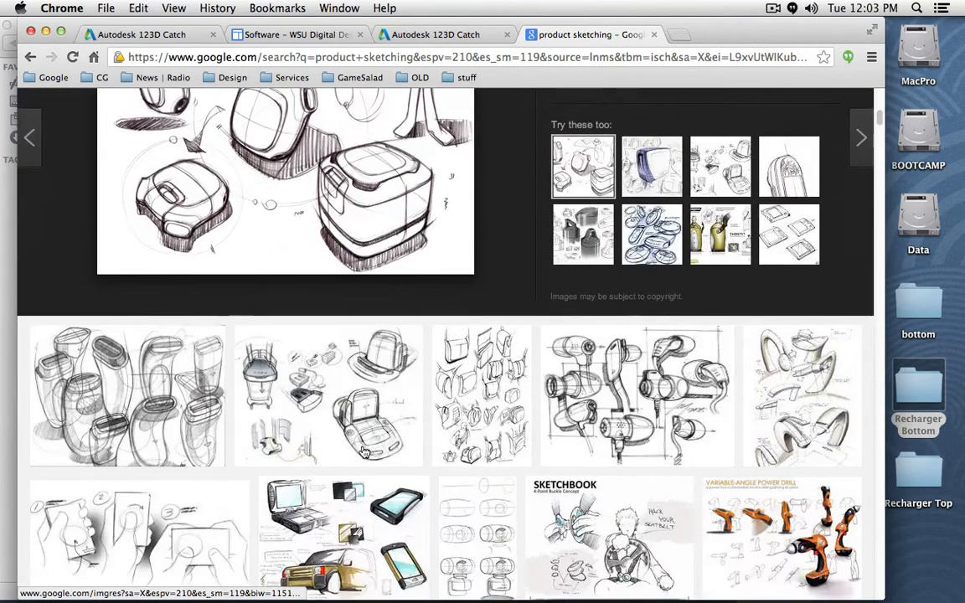
scroll(363, 453, "down", 15)
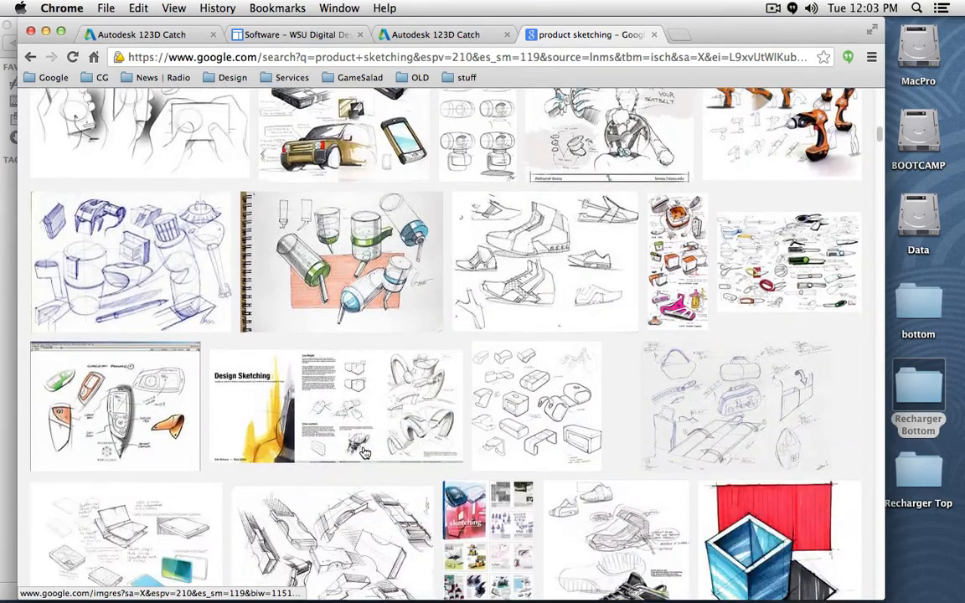
scroll(365, 453, "down", 8)
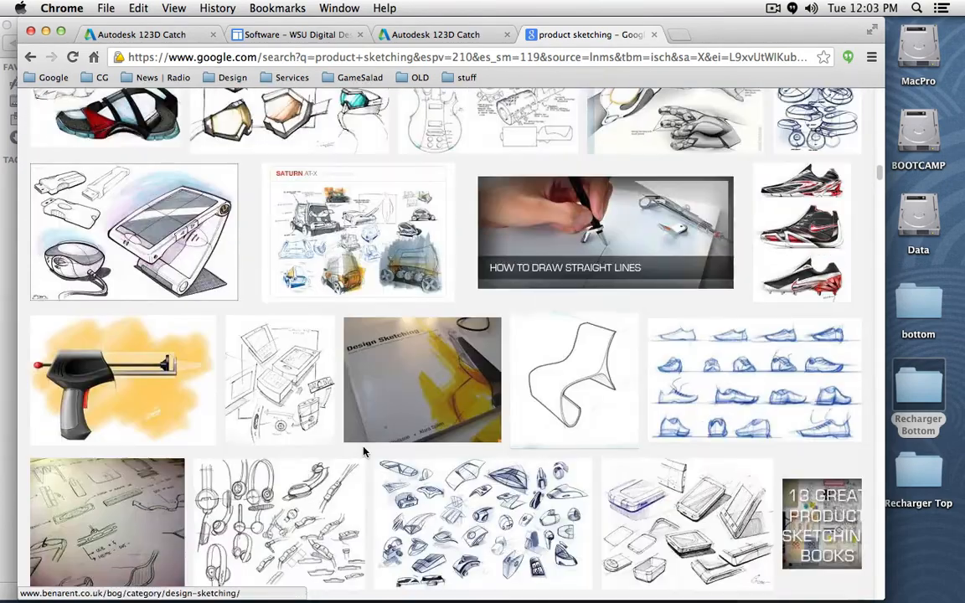
scroll(364, 453, "down", 12)
scroll(364, 453, "down", 5)
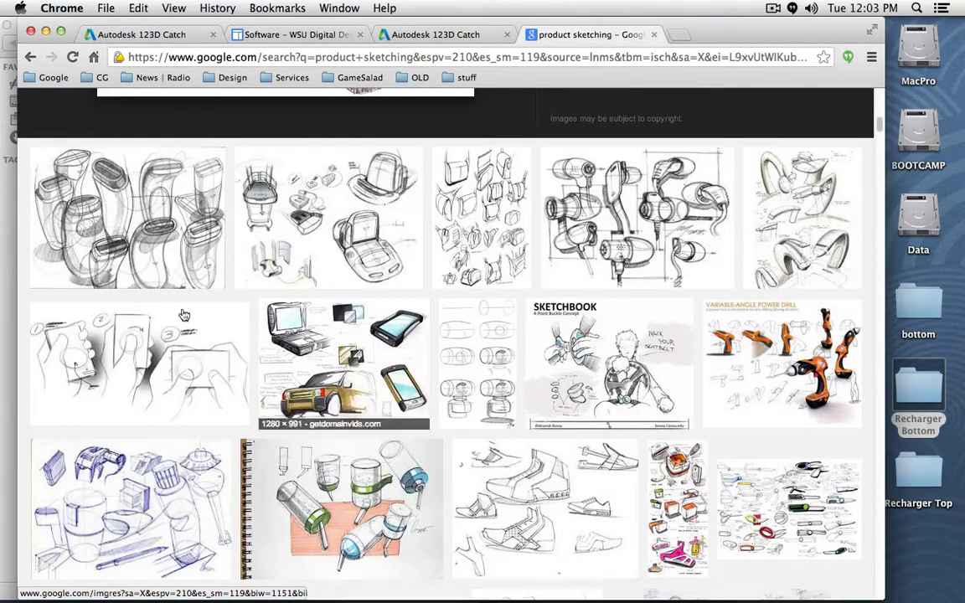
left_click(149, 225)
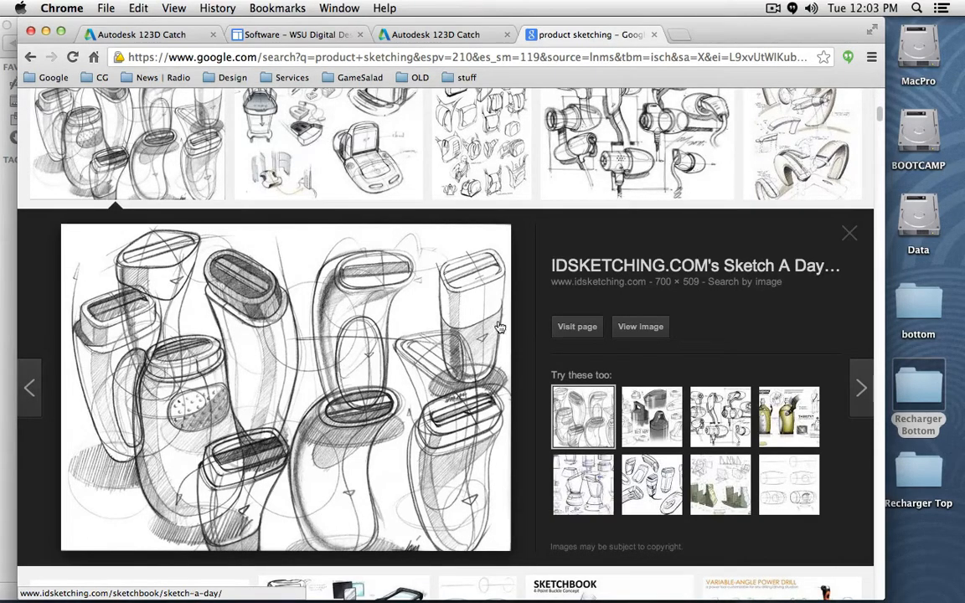
scroll(664, 373, "up", 1)
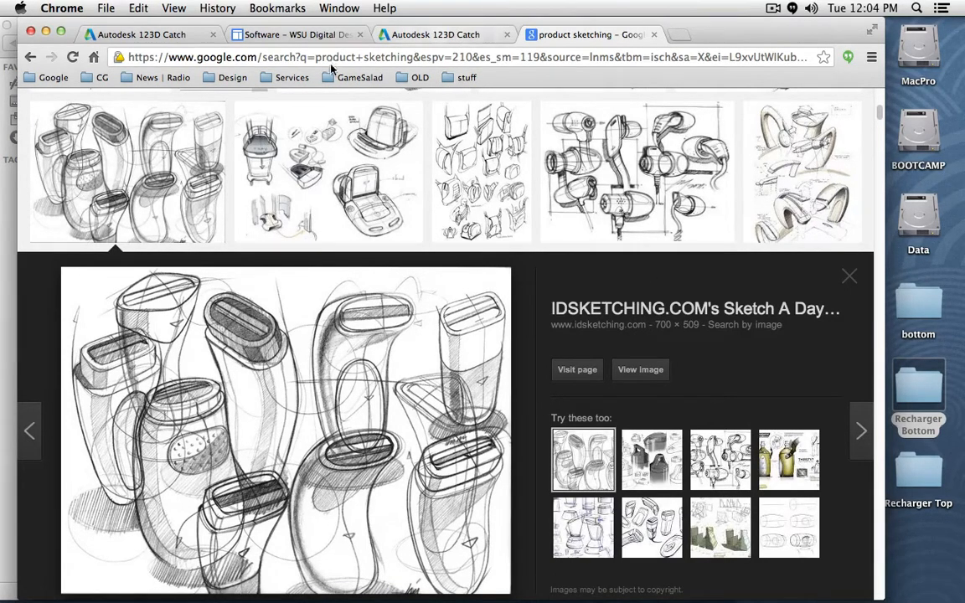
Step: Switch back to Finder, review the recharger photo index sheet once more, then close the preview and clear the selection
left_click(12, 194)
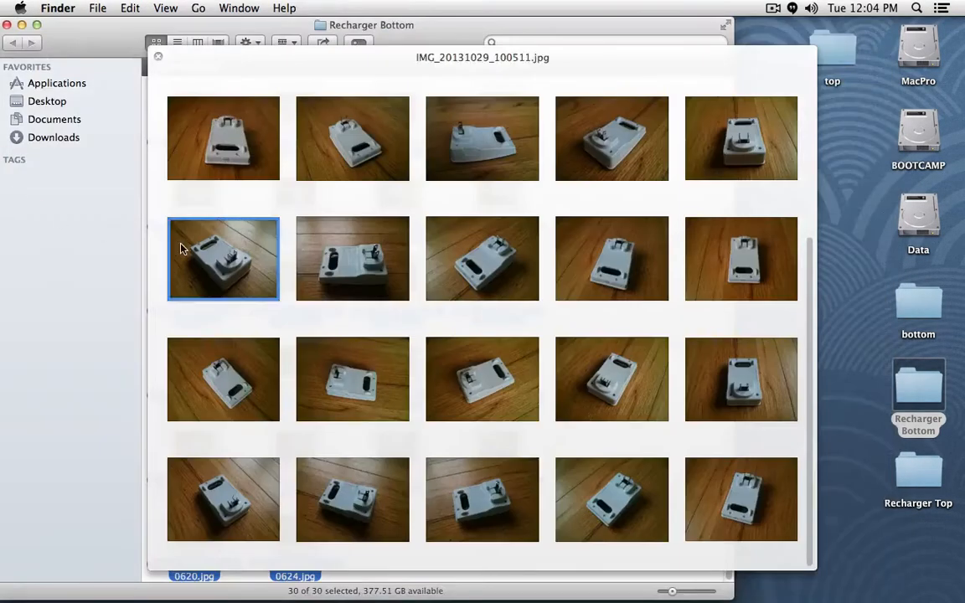
scroll(289, 193, "up", 5)
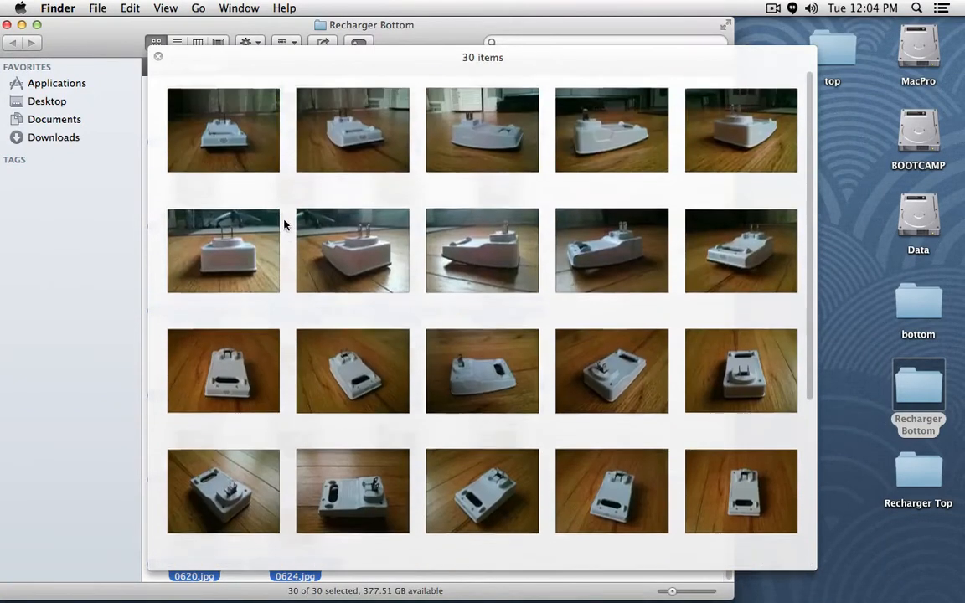
scroll(453, 125, "down", 5)
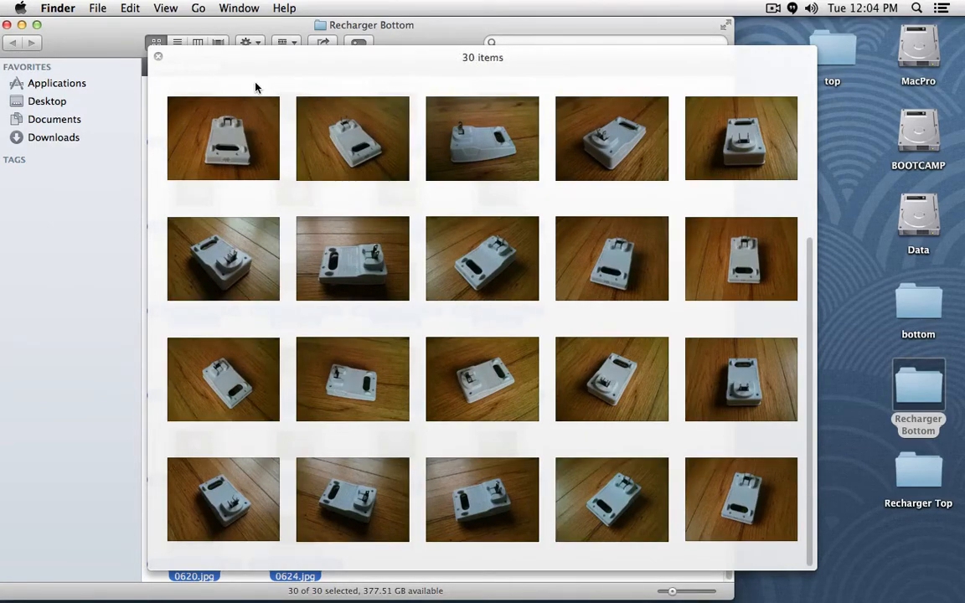
key("space")
left_click(610, 158)
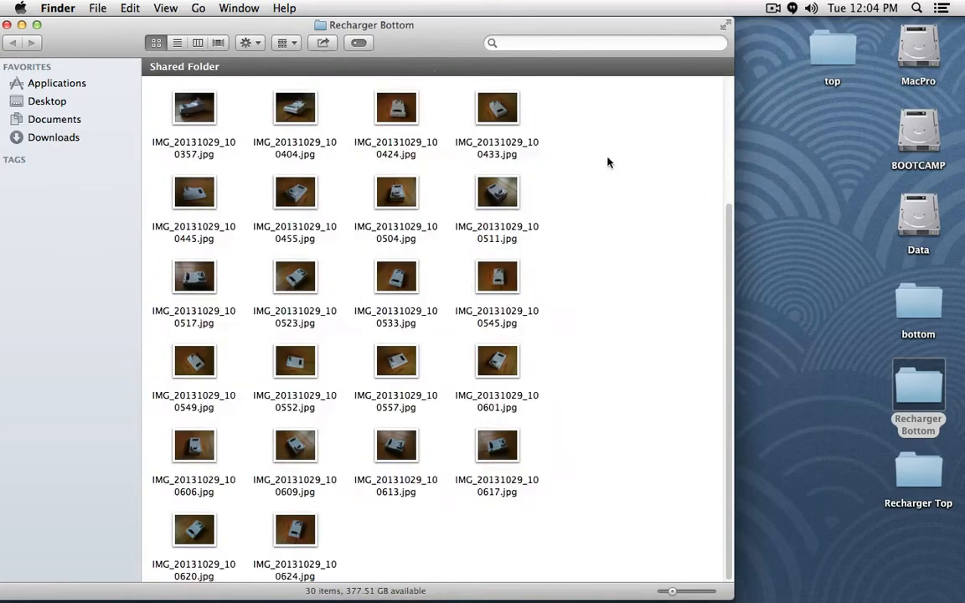
Step: Arrange the "Recharger Bottom" folder window and a narrowed Chrome window showing the 123D Catch new capture dialog so both are accessible
left_click(36, 24)
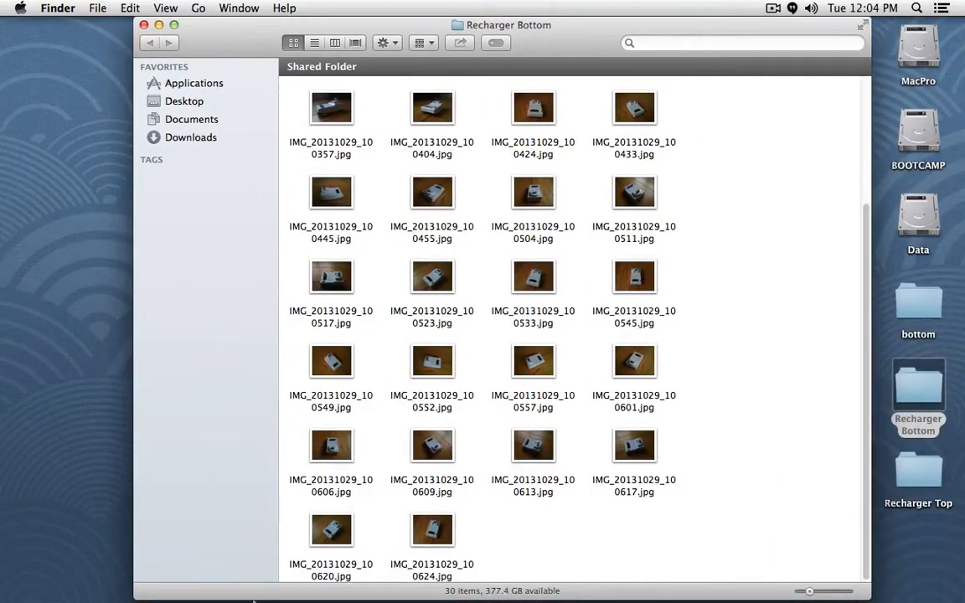
mouse_move(248, 569)
left_click(149, 571)
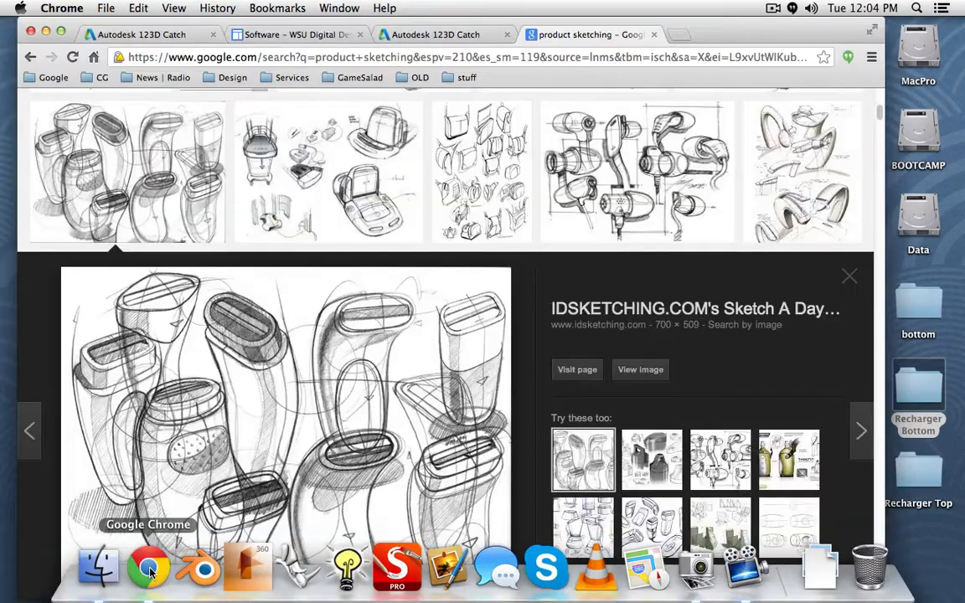
left_click(430, 35)
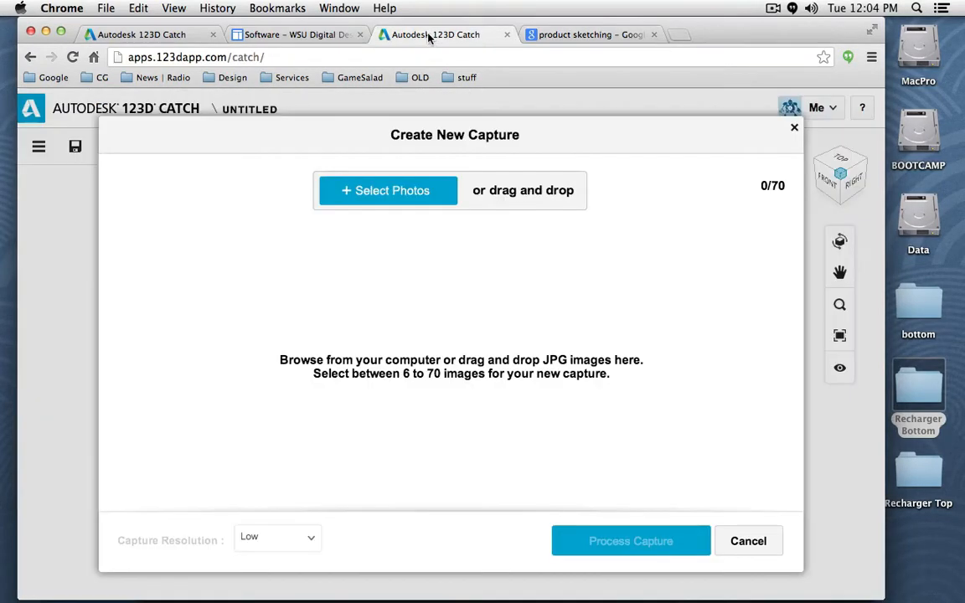
left_click_drag(884, 205, 557, 222)
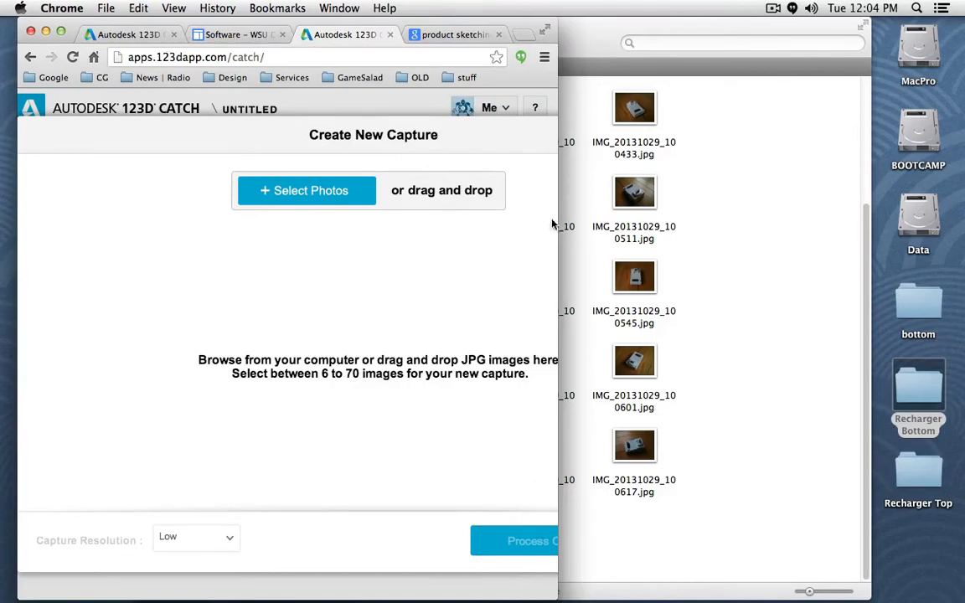
left_click_drag(559, 198, 649, 185)
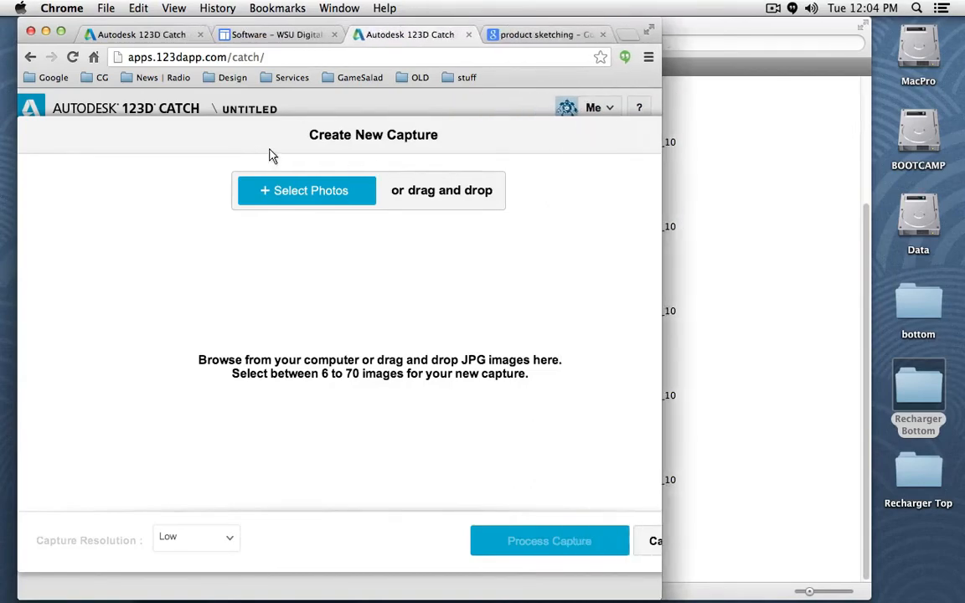
Step: Add all photos from the "Recharger Bottom" folder to the new 123D Catch capture and move the folder window aside
left_click(769, 190)
key("super+a")
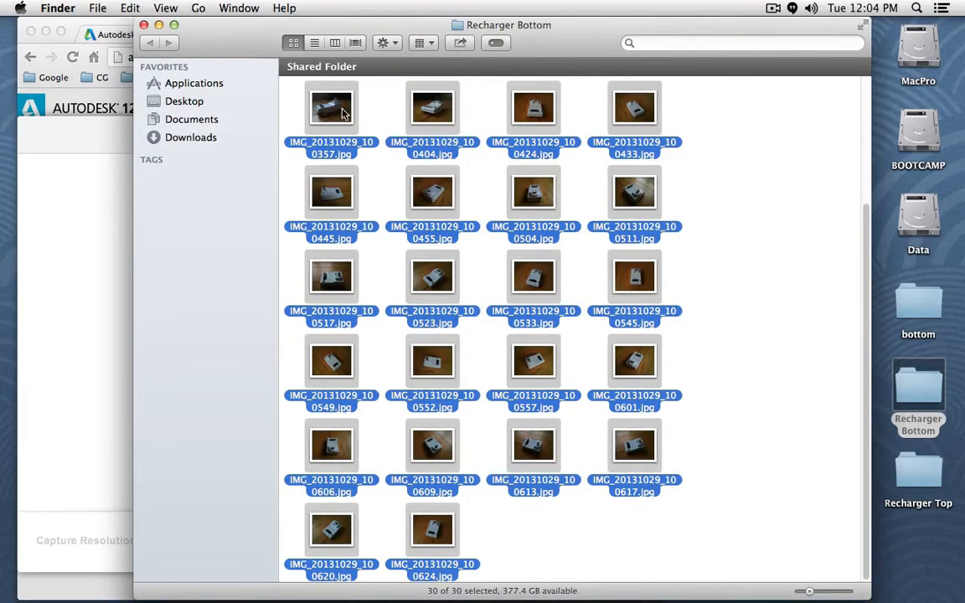
left_click_drag(316, 261, 97, 201)
left_click_drag(188, 37, 645, 33)
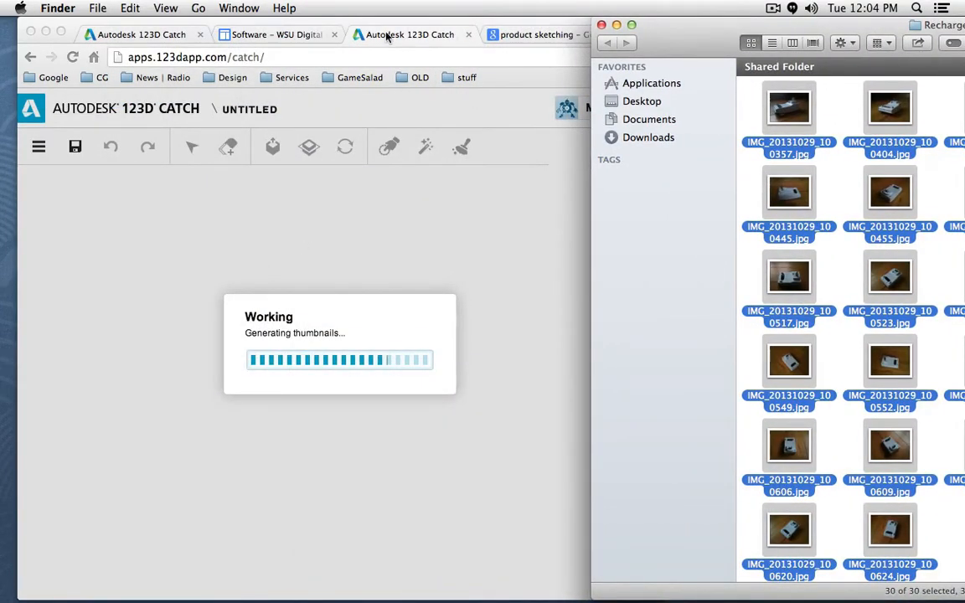
Step: Bring the Chrome capture window forward, widen it, and review the photo thumbnails in the new capture
left_click(387, 36)
left_click_drag(670, 158, 909, 169)
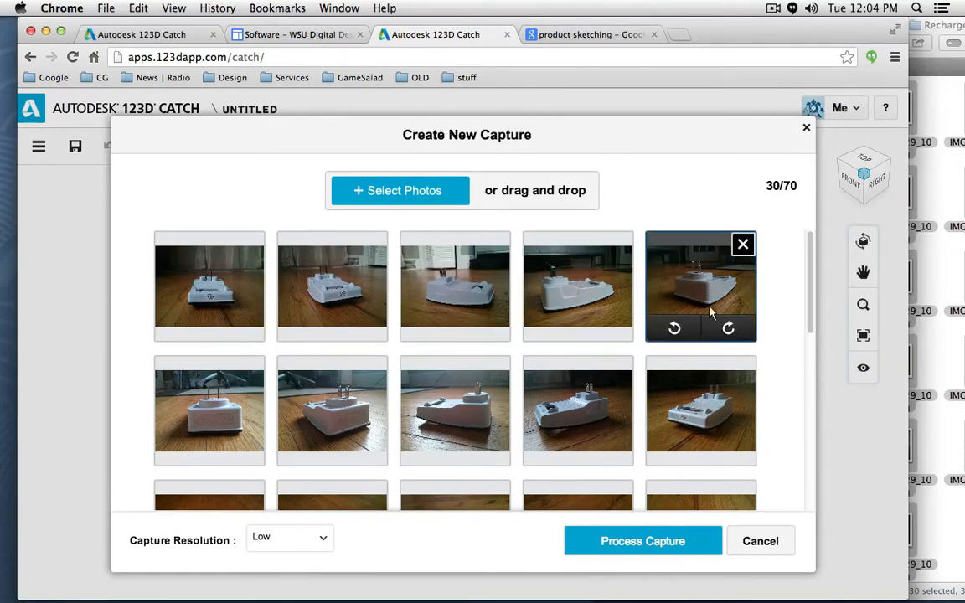
scroll(637, 318, "down", 5)
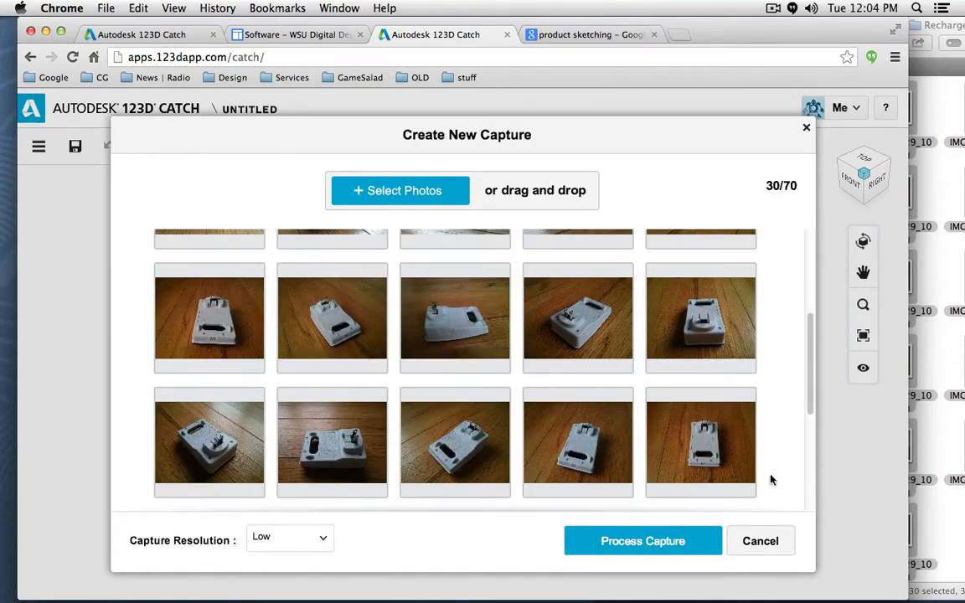
Step: Set the capture resolution to High and process the capture
left_click(319, 540)
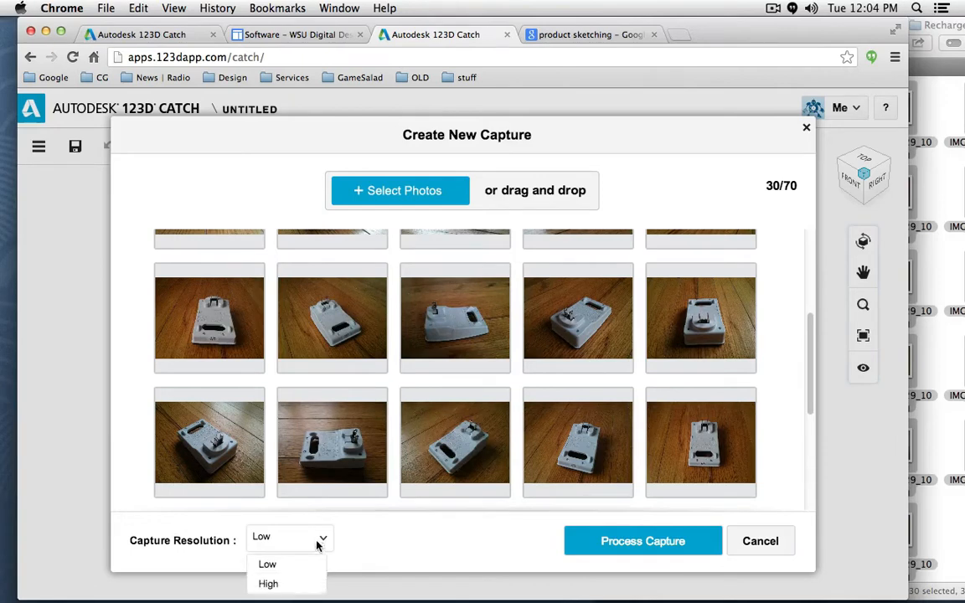
left_click(305, 584)
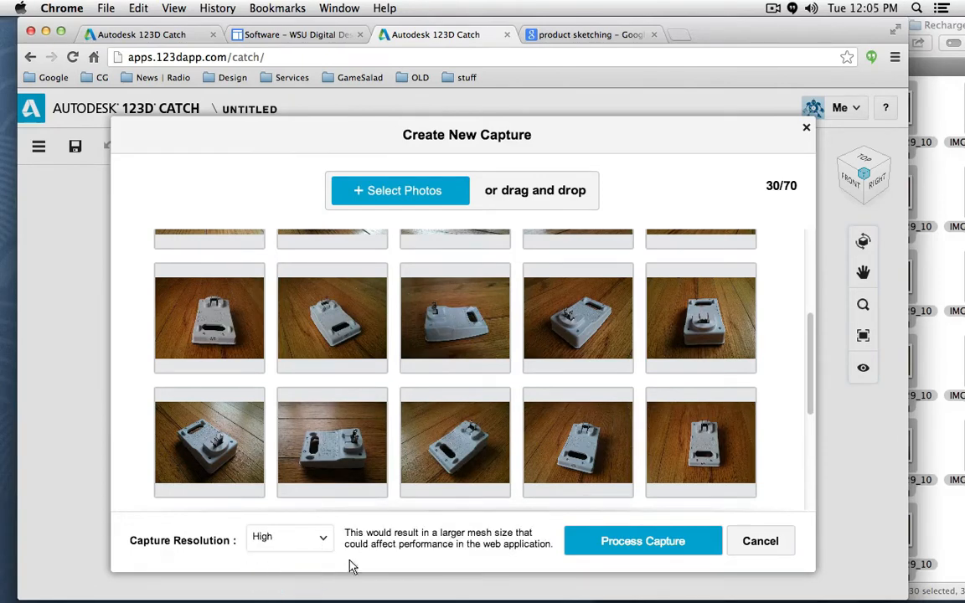
left_click(634, 551)
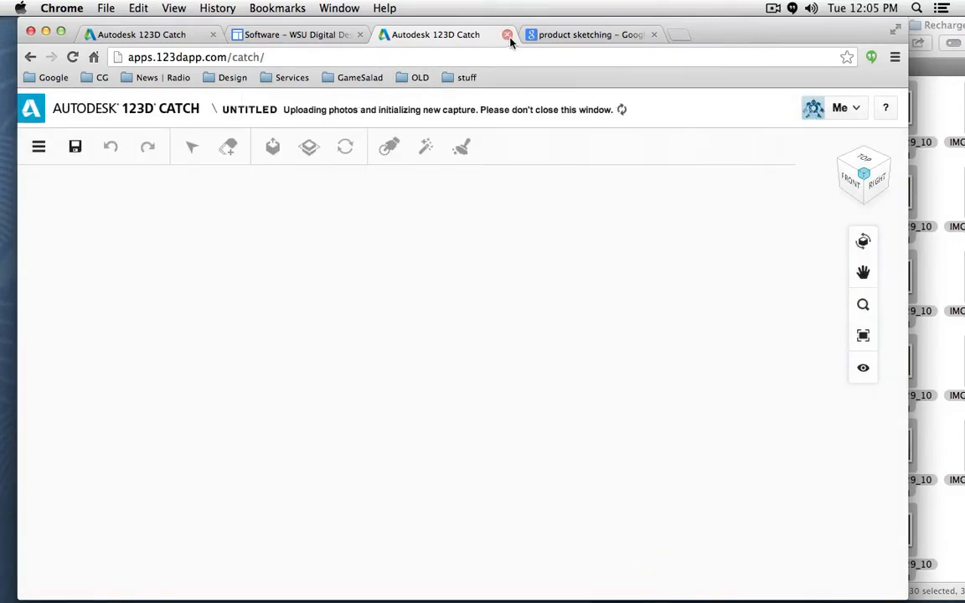
Step: Switch to the first 123D Catch browser tab and reopen the project chooser to refresh the list of own projects
left_click(165, 35)
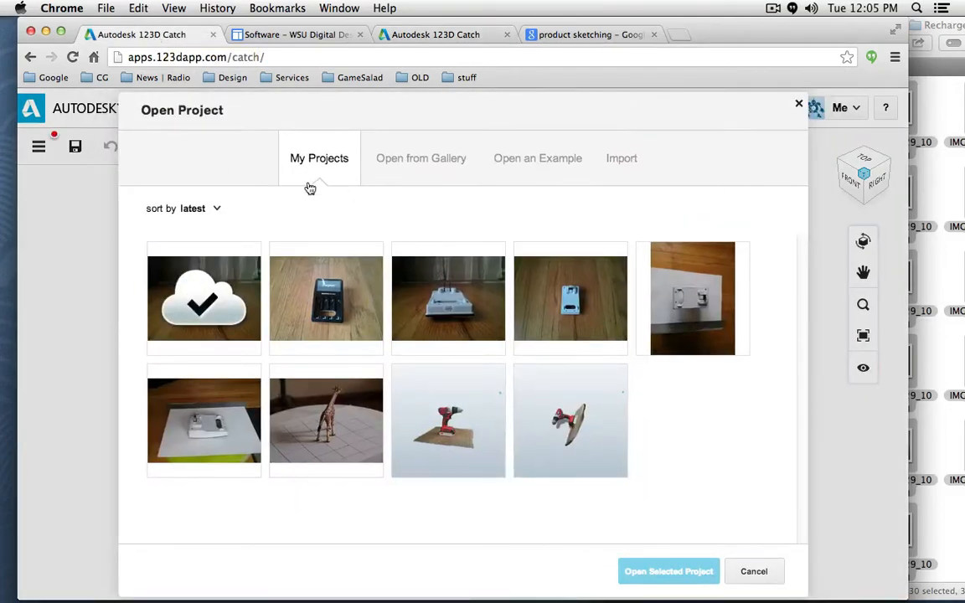
left_click(798, 106)
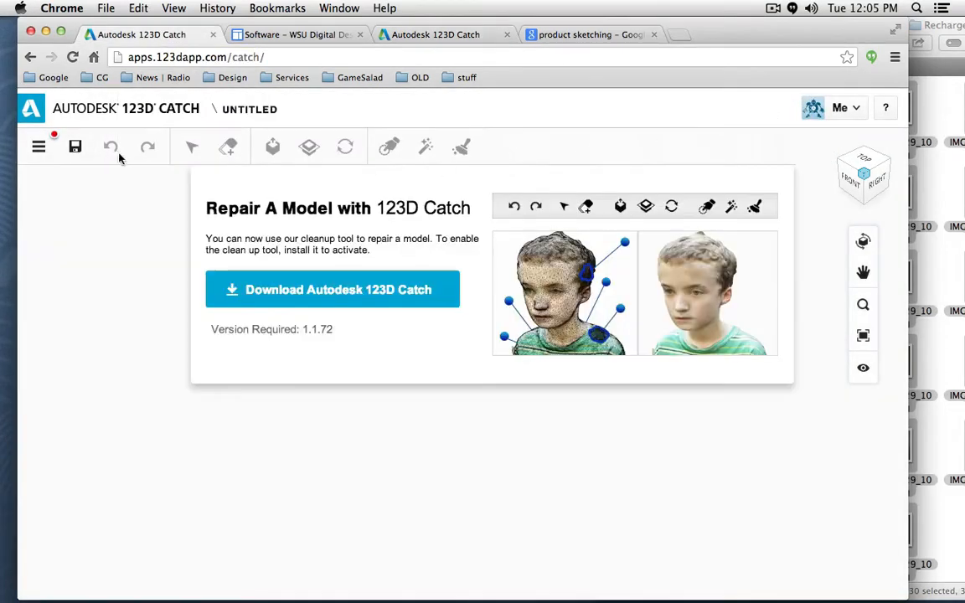
left_click(38, 146)
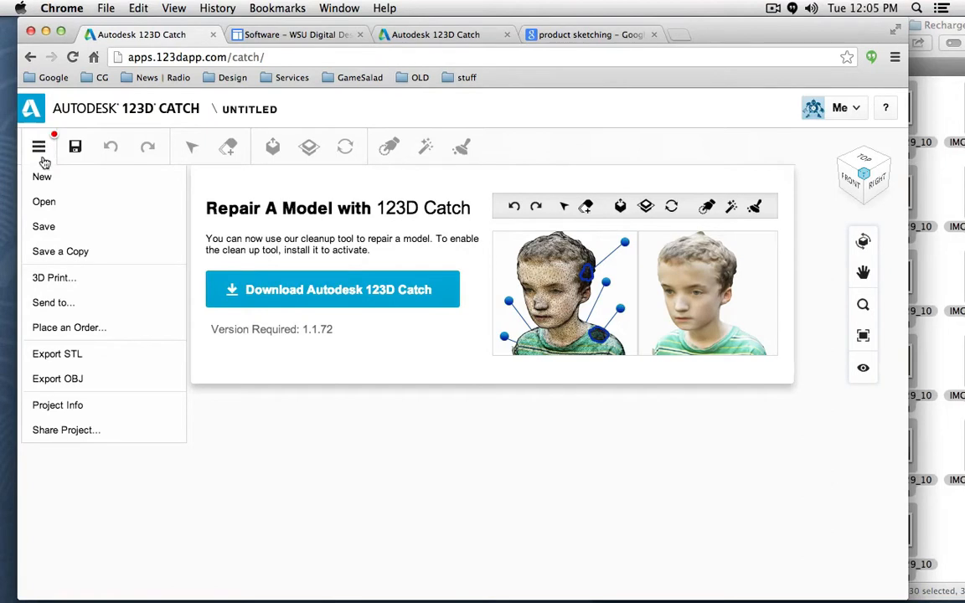
left_click(48, 204)
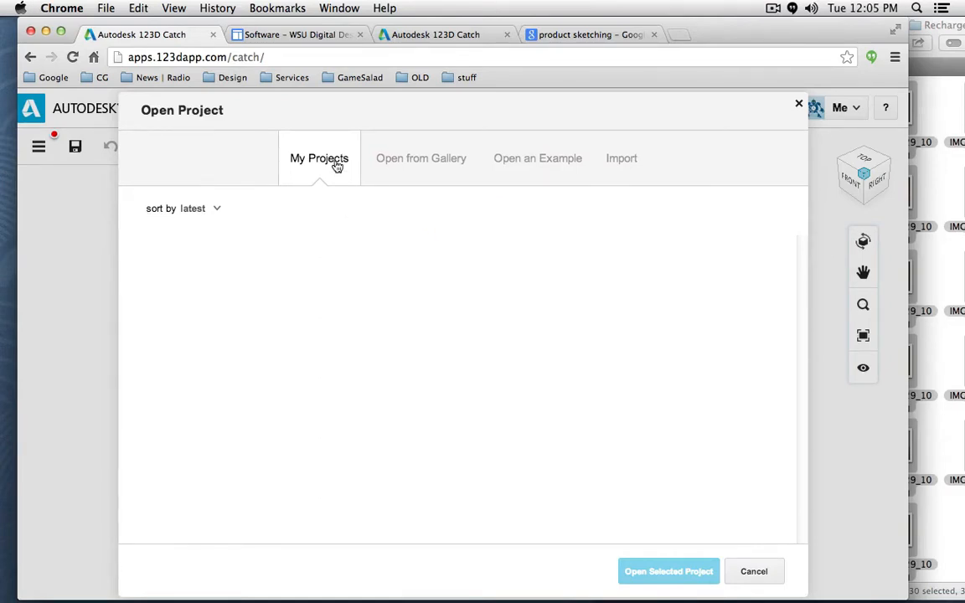
left_click(799, 104)
left_click(39, 144)
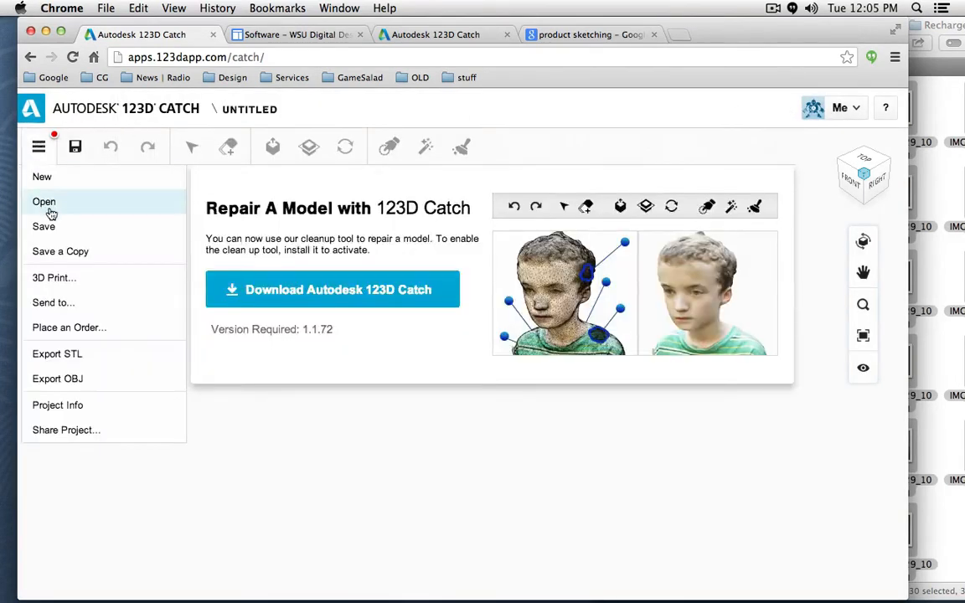
left_click(46, 194)
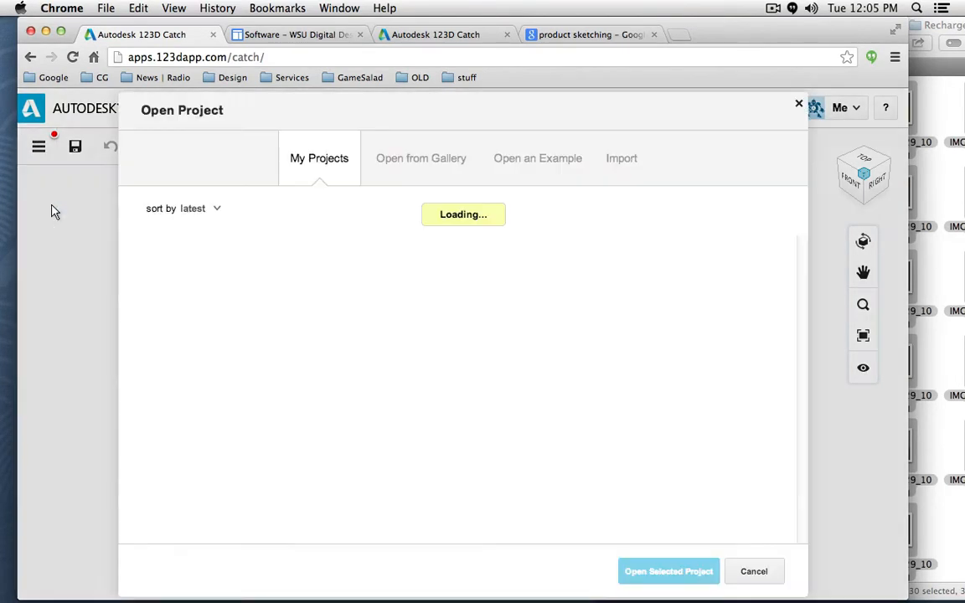
left_click(72, 57)
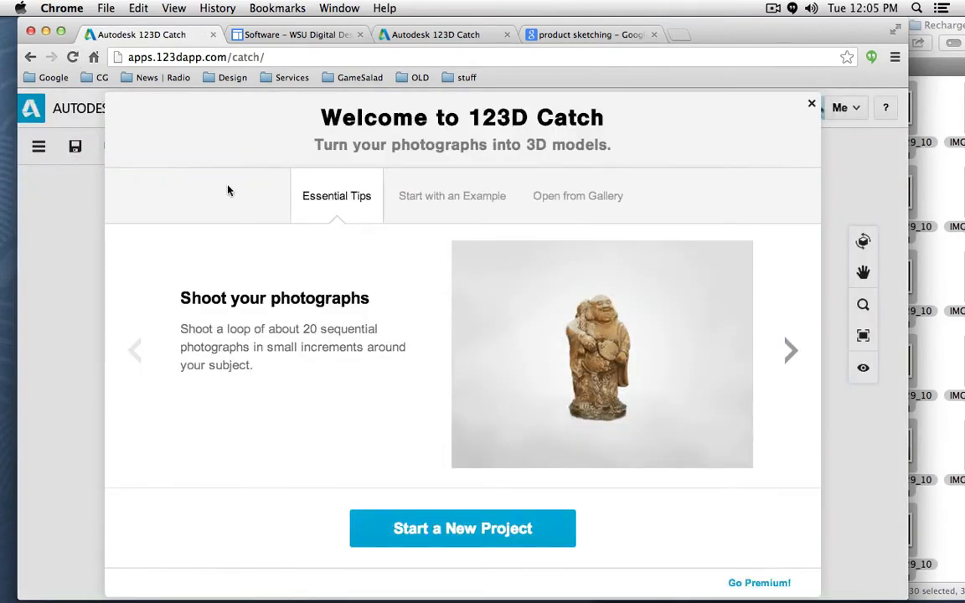
left_click(811, 103)
left_click(39, 146)
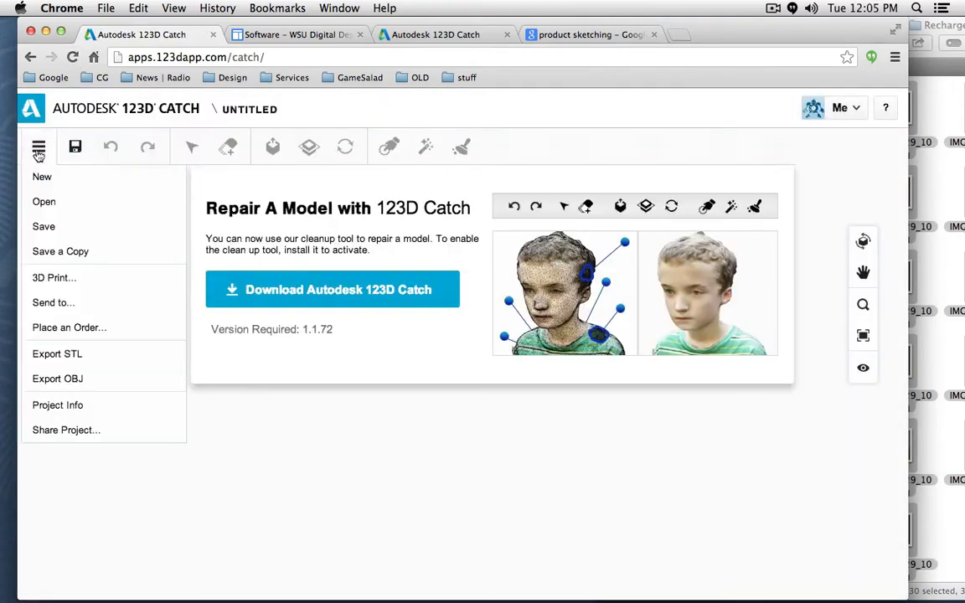
left_click(43, 201)
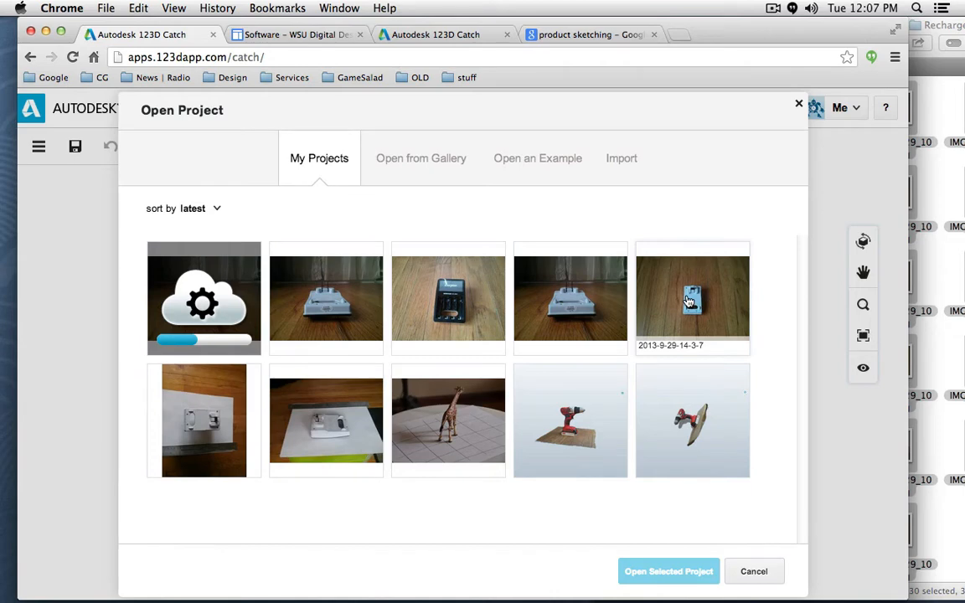
left_click(526, 297)
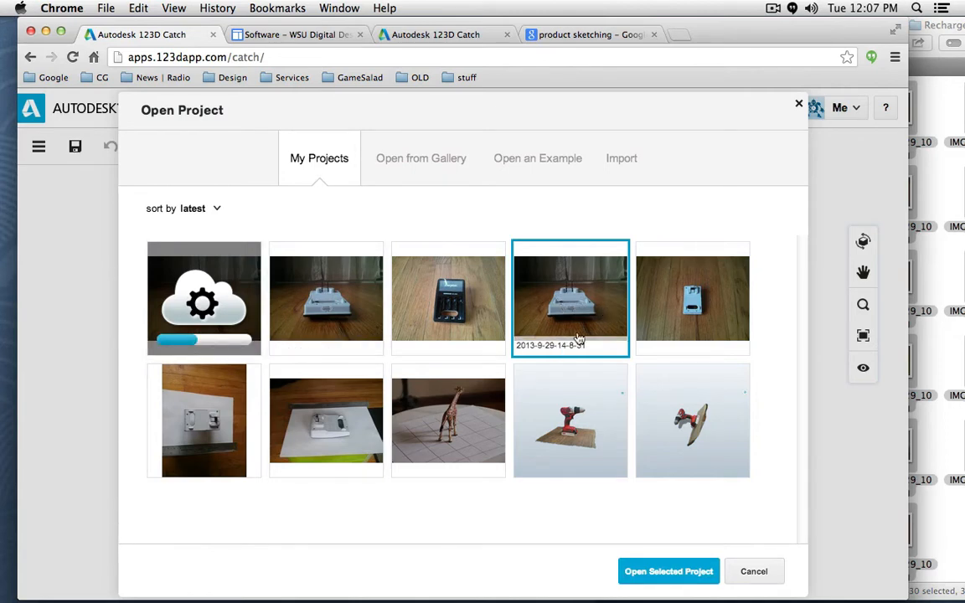
left_click(642, 571)
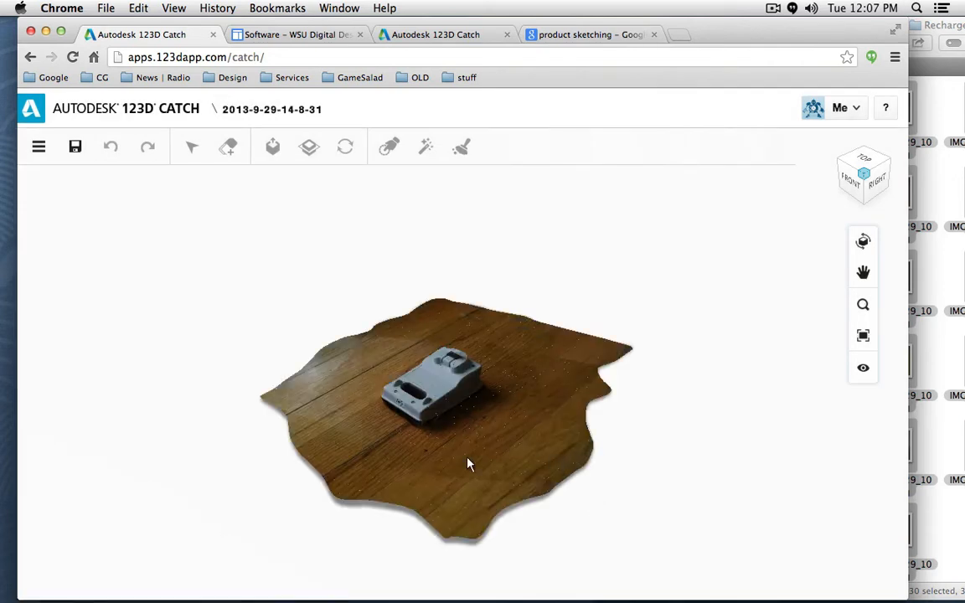
Step: Orbit and zoom around the scanned recharger to examine its front face, label, slot and the mesh beneath its edge
left_click_drag(358, 450, 522, 384)
scroll(522, 384, "up", 5)
scroll(506, 381, "down", 8)
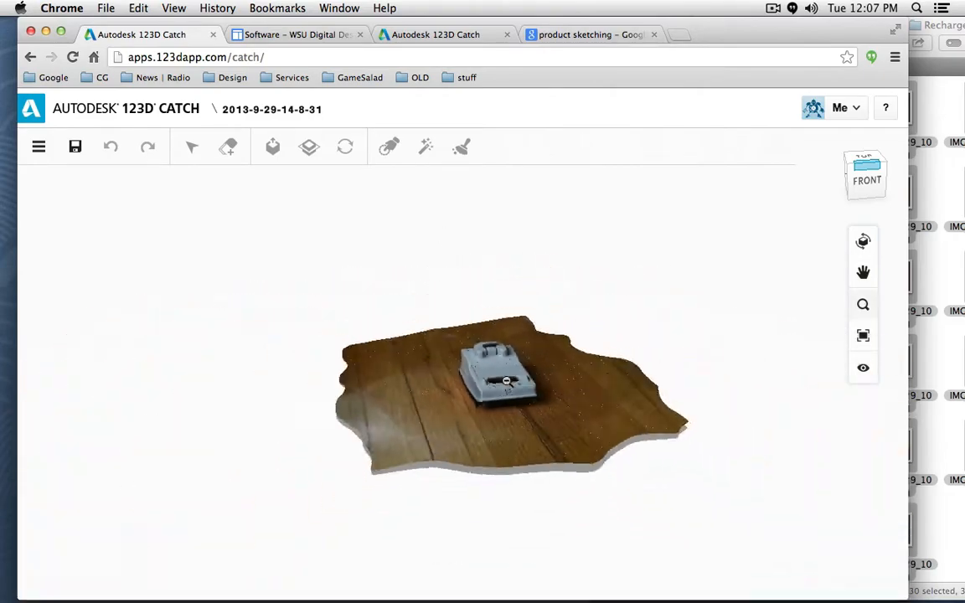
scroll(506, 381, "up", 10)
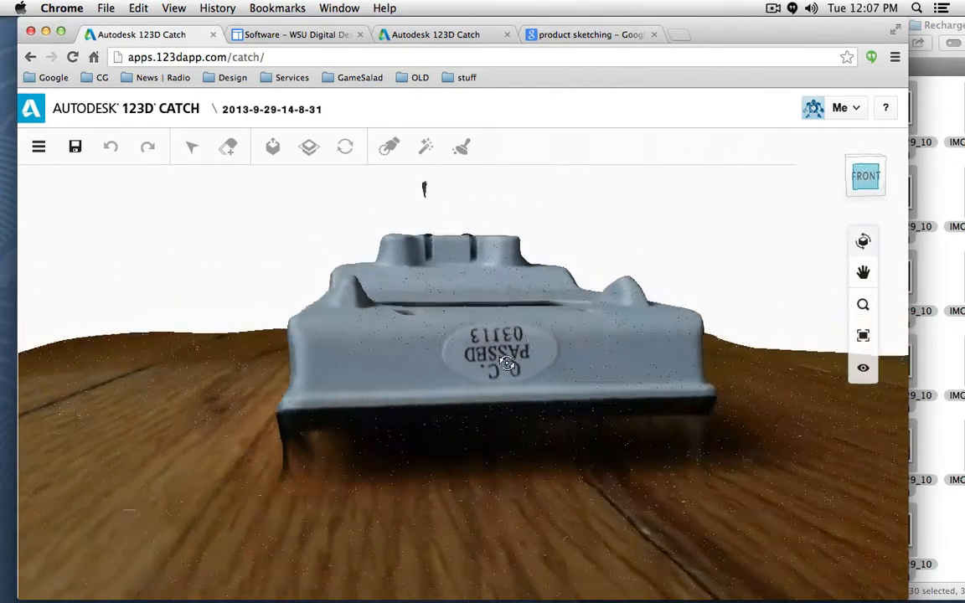
left_click_drag(507, 363, 772, 261)
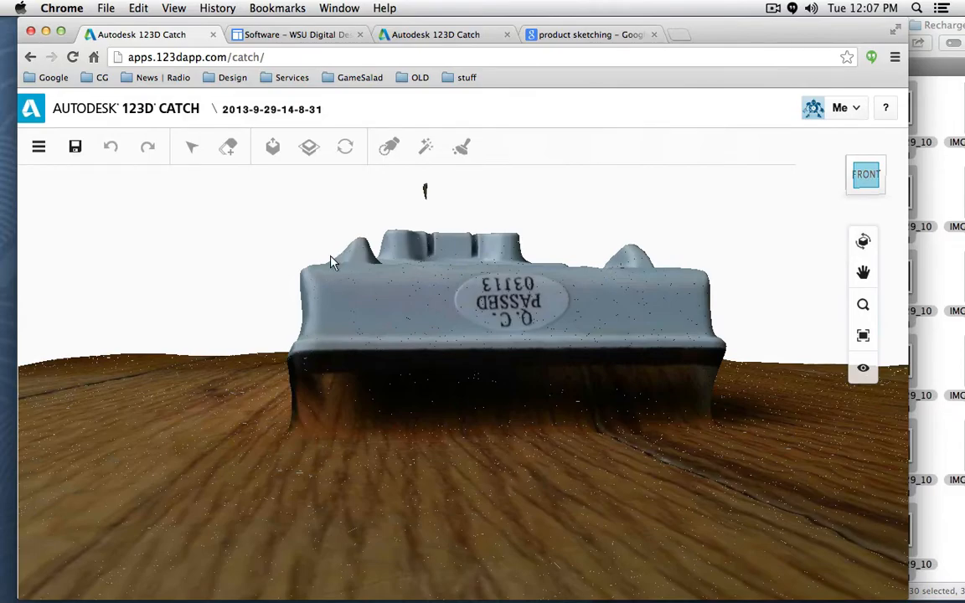
left_click_drag(324, 323, 503, 321)
mouse_move(249, 153)
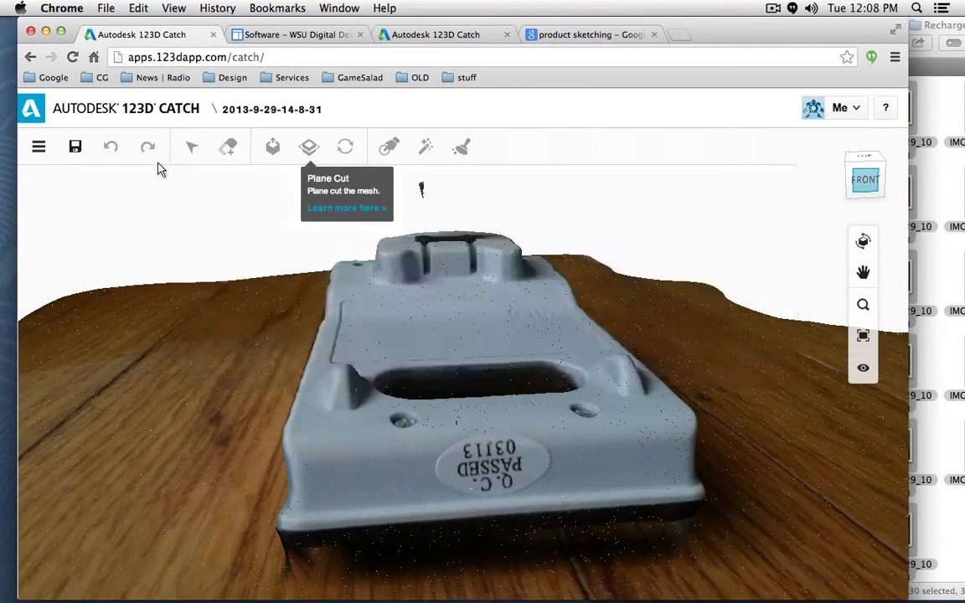
Step: Export the recharger project as an OBJ file
left_click(34, 154)
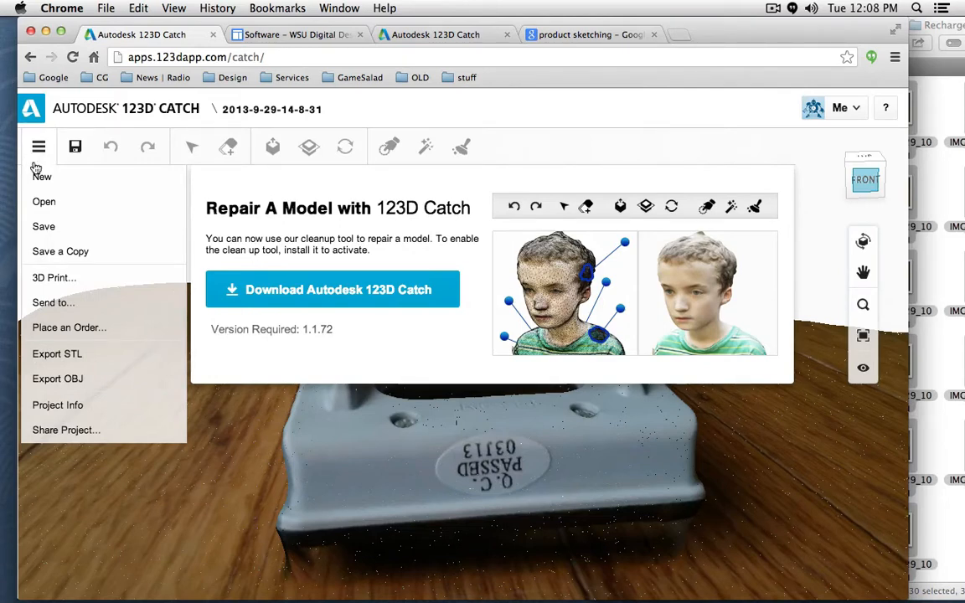
left_click(59, 379)
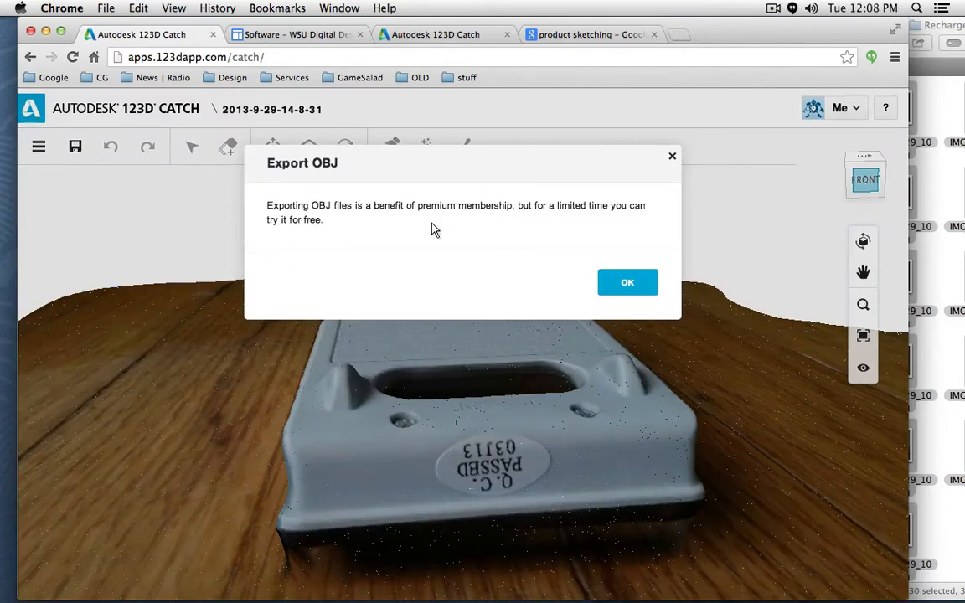
left_click(628, 282)
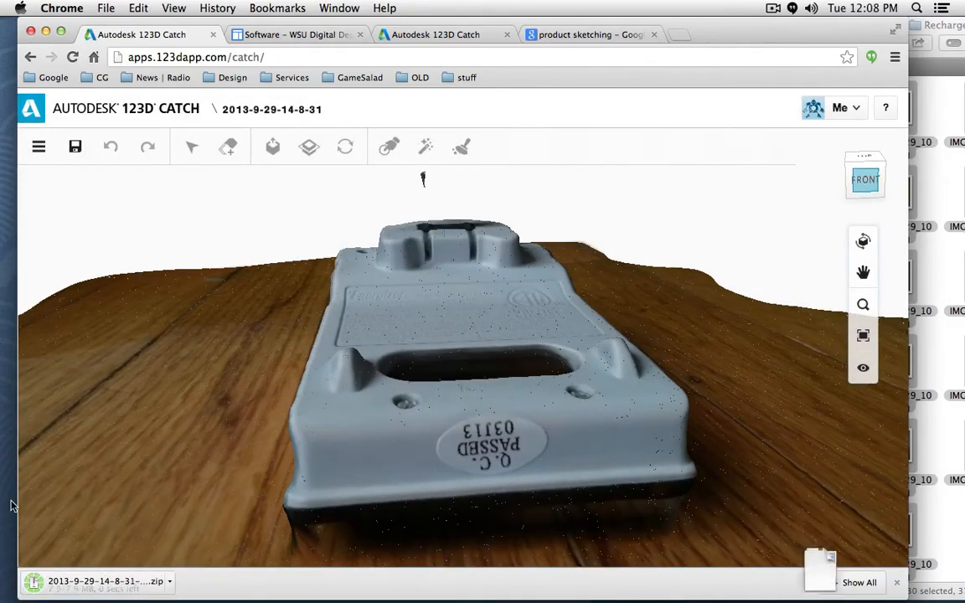
Step: Hide Chrome and close the "Recharger Bottom" folder window to clear the desktop
key("super+h")
left_click(691, 388)
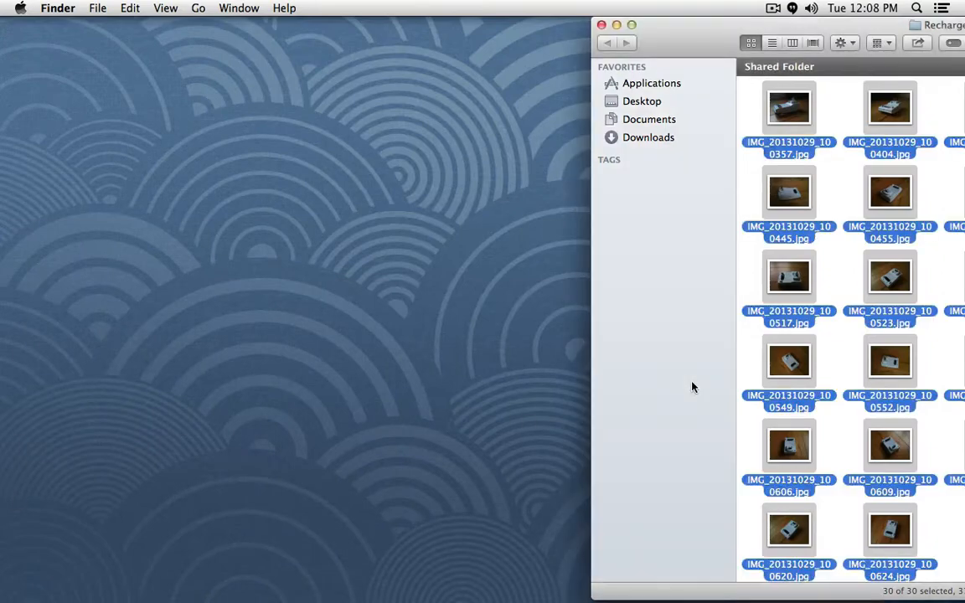
key("super+w")
Step: Open the "top" folder on the desktop and preview its tex_0.jpg texture image
double_click(835, 51)
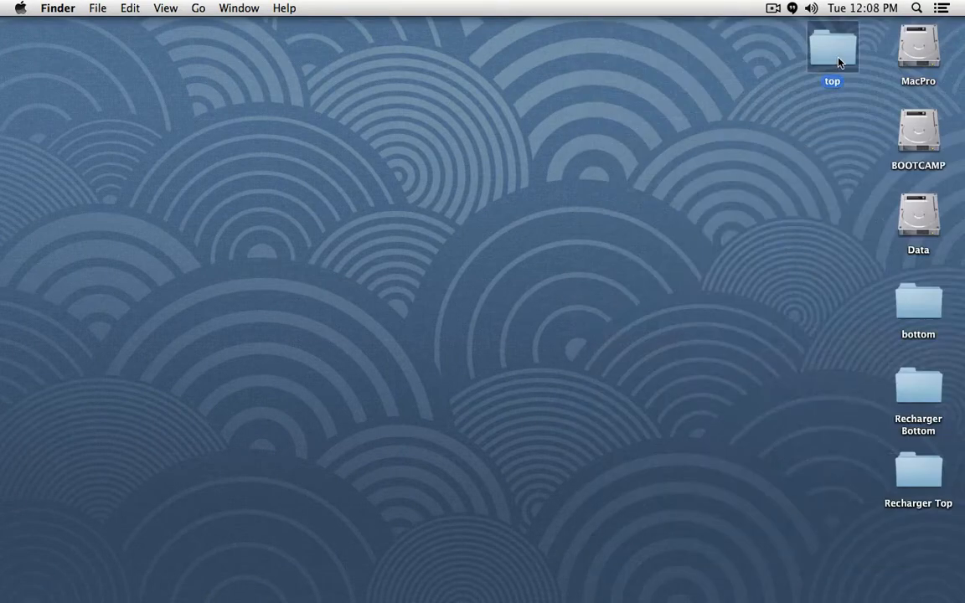
left_click(517, 126)
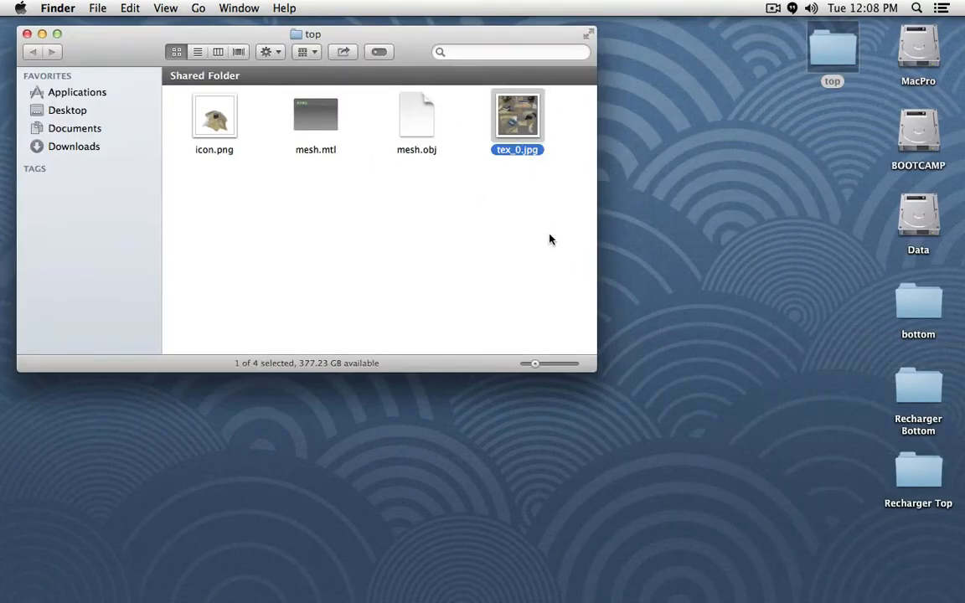
key("space")
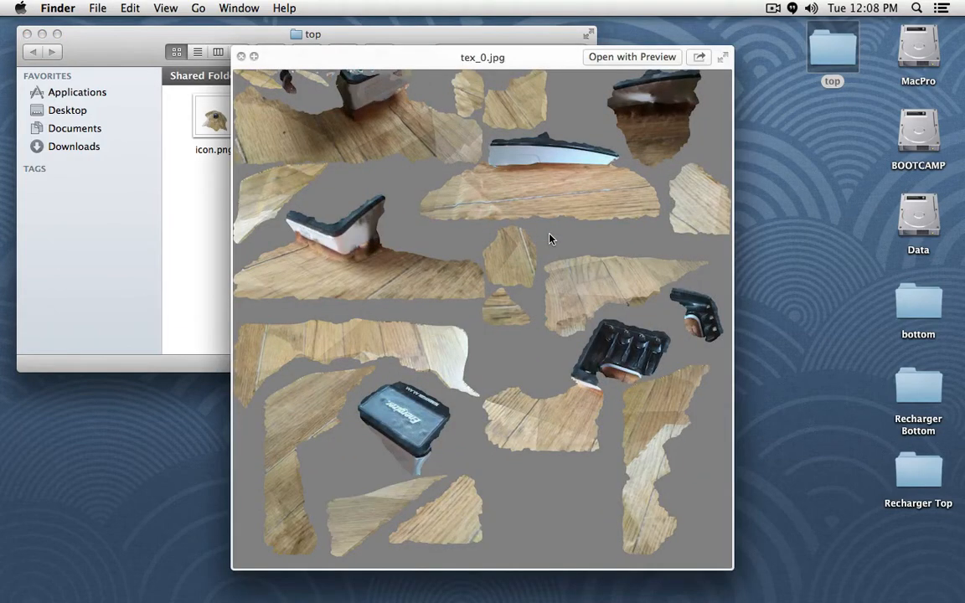
key("space")
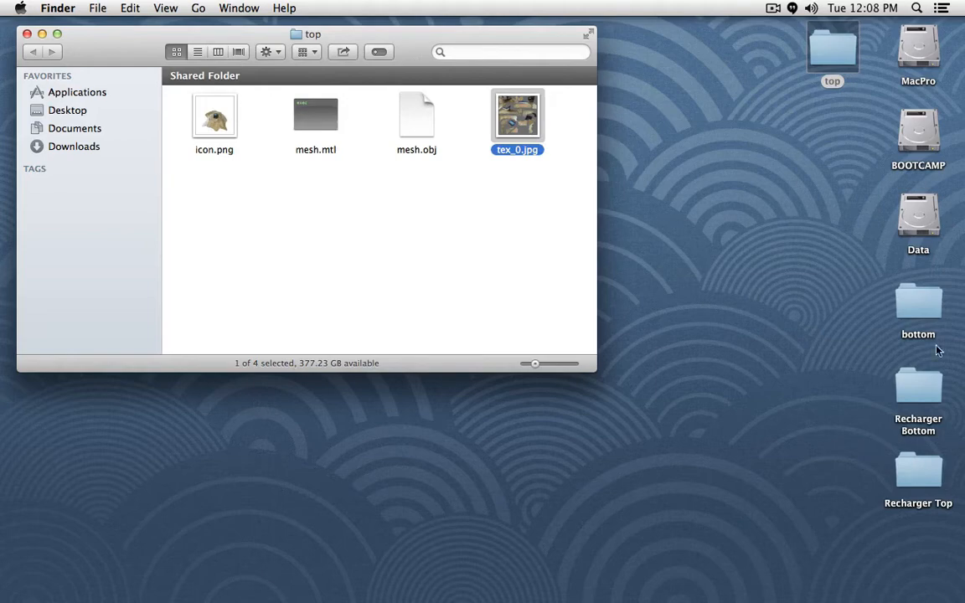
Step: Open the "bottom" folder on the desktop and preview its tex_0.jpg texture image
double_click(925, 306)
left_click(535, 323)
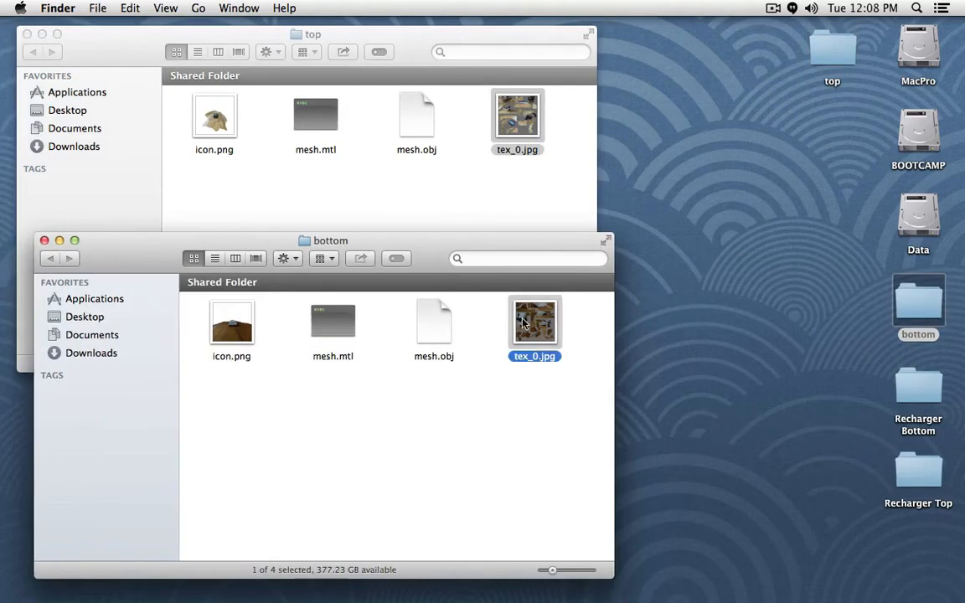
key("space")
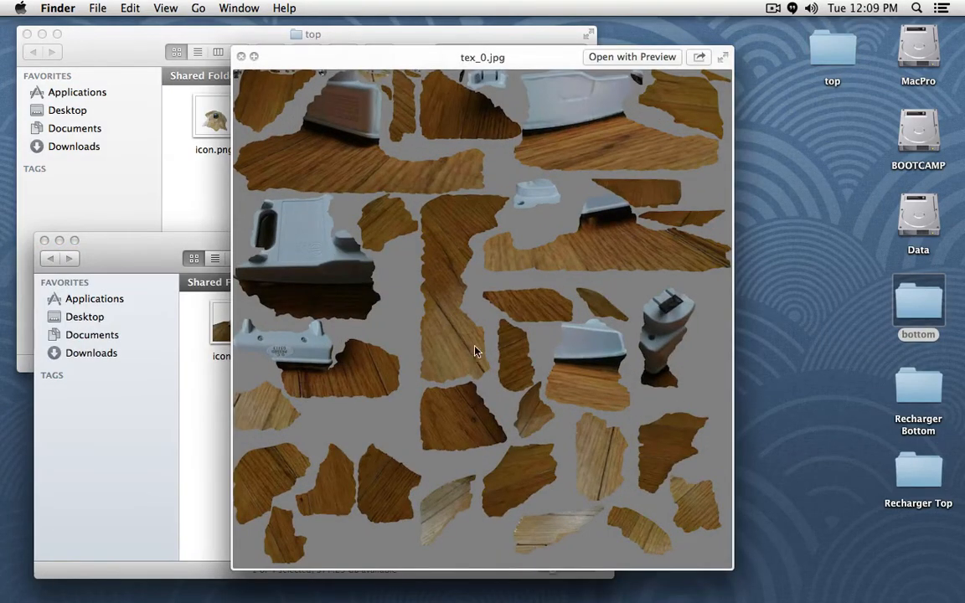
key("space")
Step: Compare the tex_0.jpg textures of the "top" and "bottom" folders by previewing each once more
left_click(517, 113)
key("space")
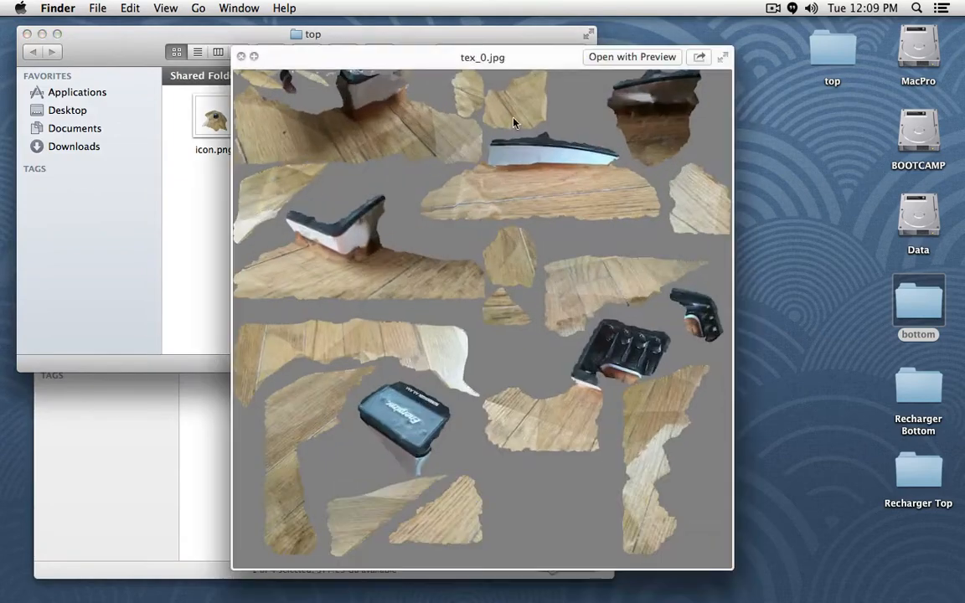
key("space")
left_click(529, 335)
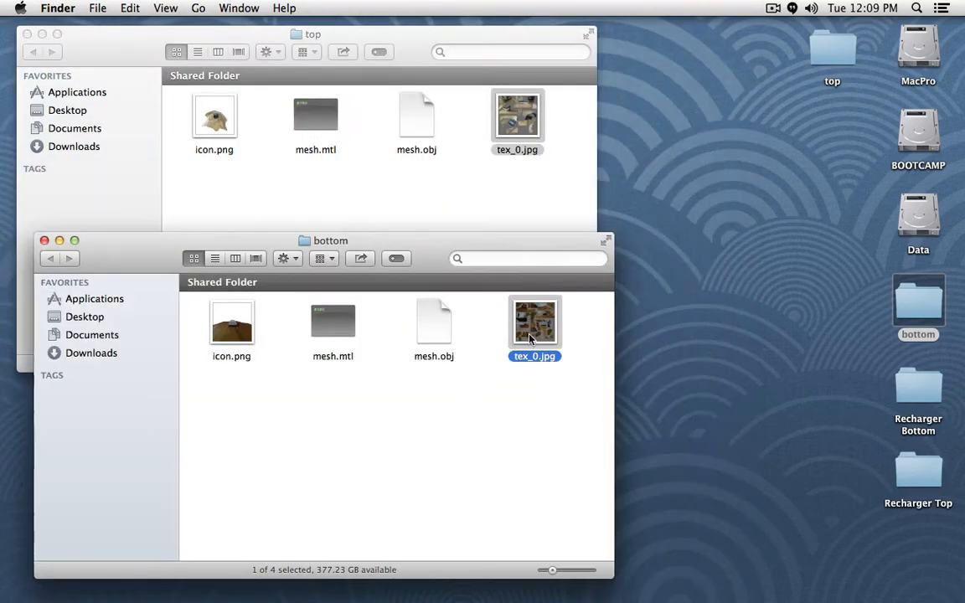
key("space")
key("space")
Step: Select mesh.obj in both the "top" and "bottom" folders and move the "bottom" folder window off the other one
left_click(421, 327)
left_click(430, 127)
left_click(437, 395)
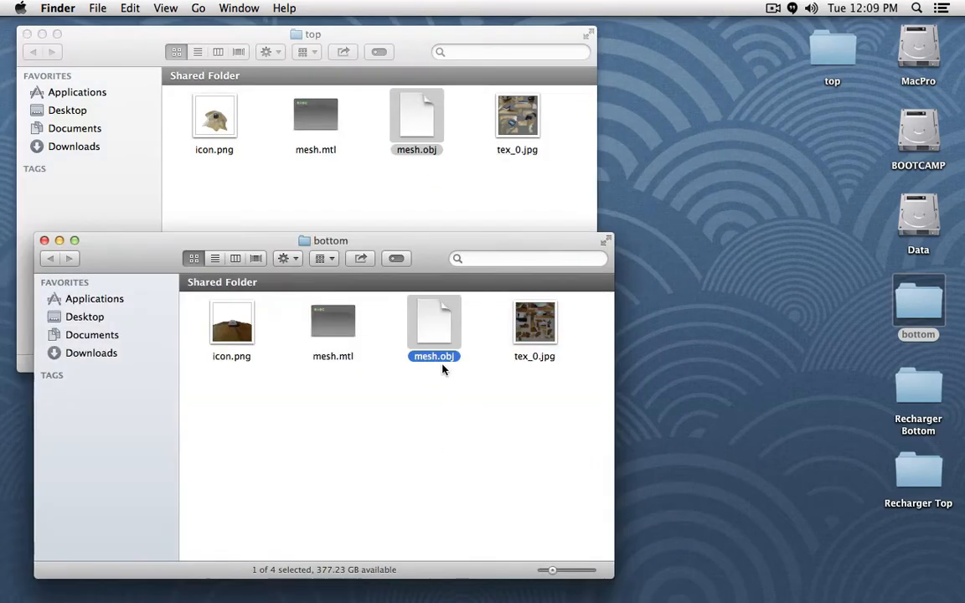
left_click_drag(449, 242, 675, 204)
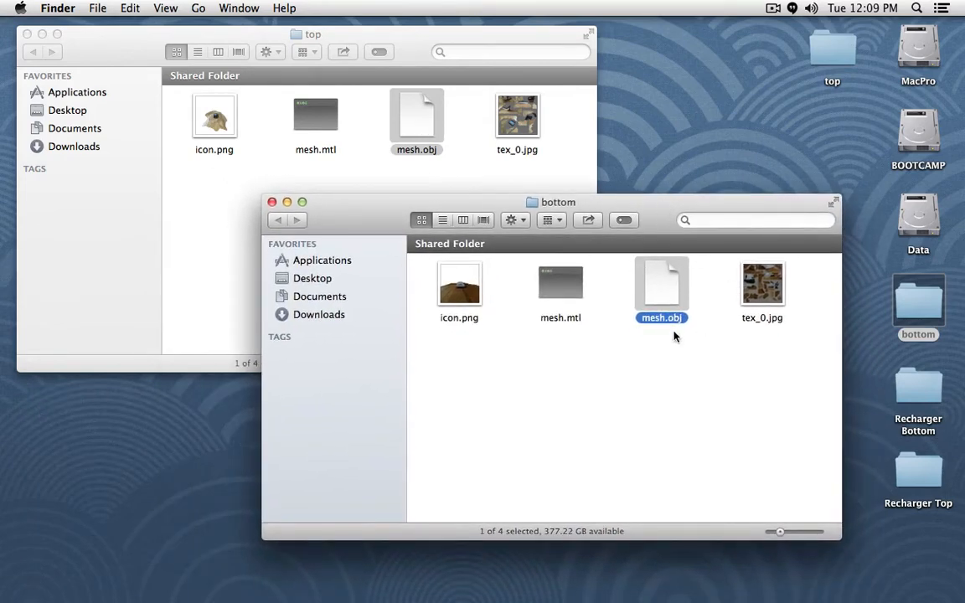
mouse_move(576, 601)
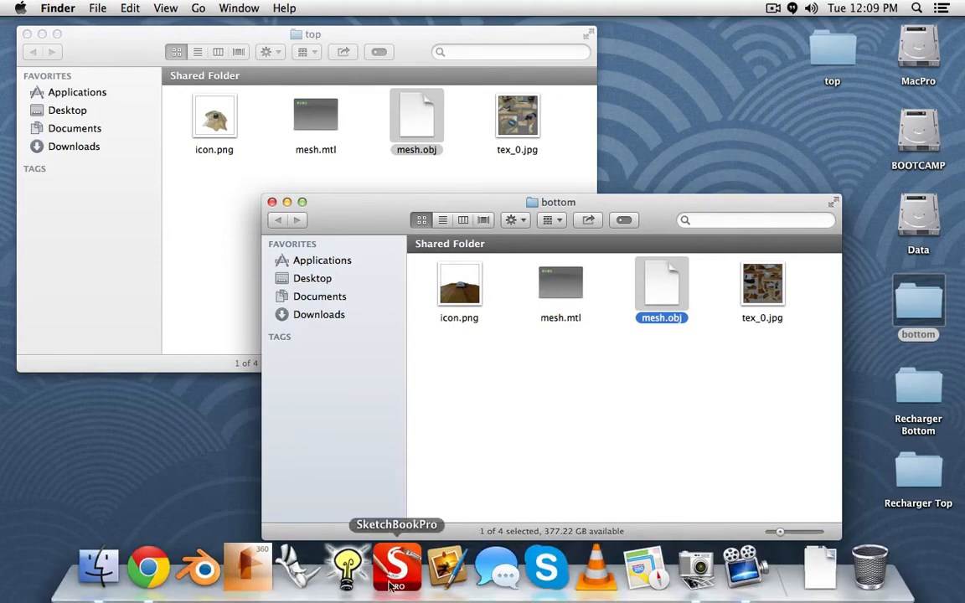
Step: Switch to Blender, dismiss the splash screen and delete the default cube
left_click(204, 571)
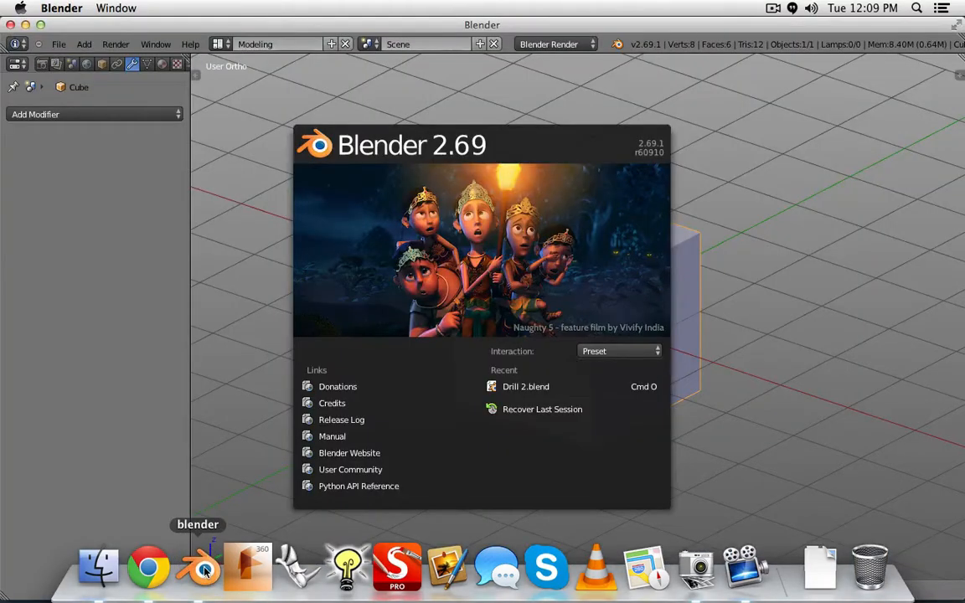
left_click(275, 266)
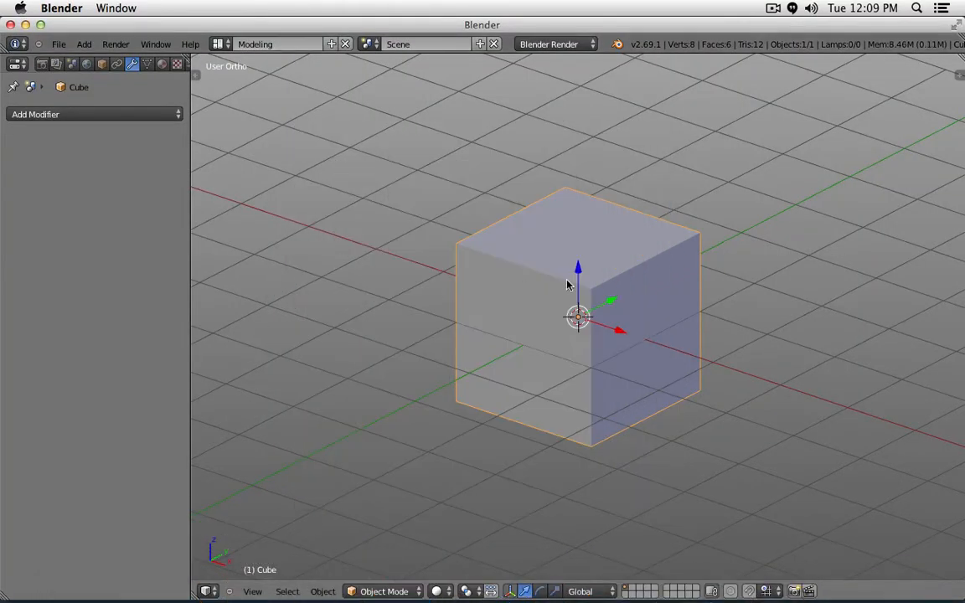
key("x")
left_click(571, 314)
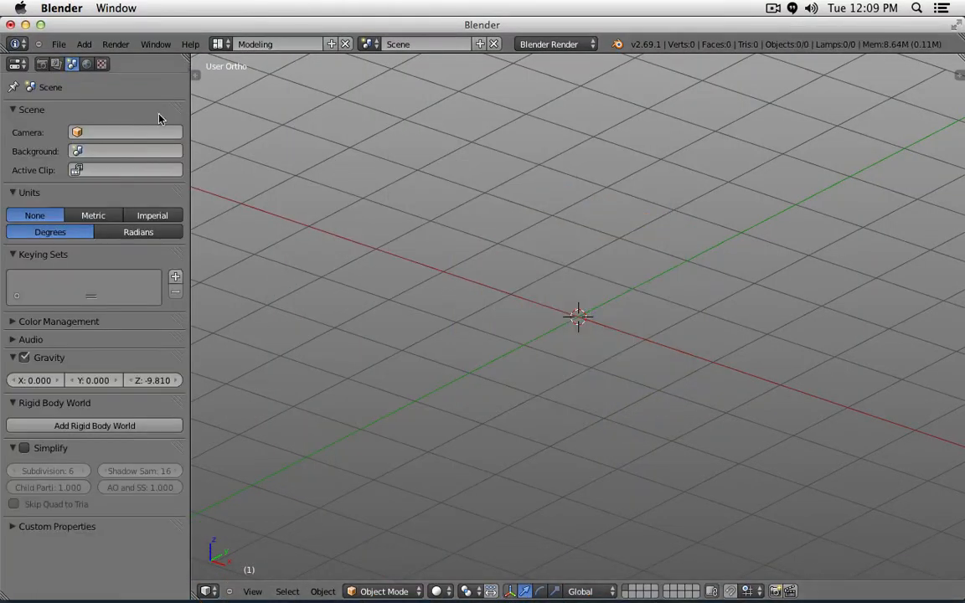
Step: Set the scene units to Metric and turn on the Screencast Keys display
left_click(98, 217)
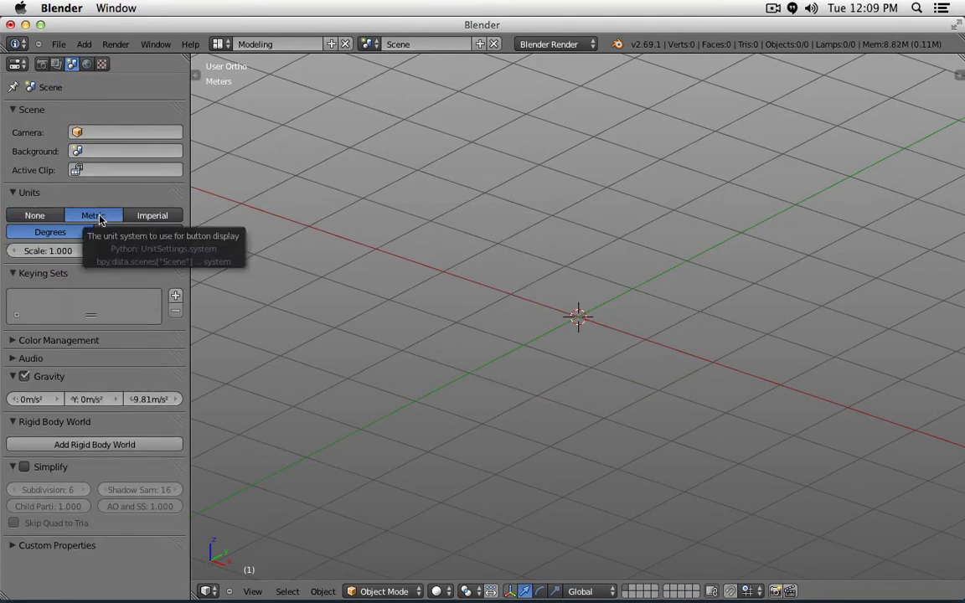
key("n")
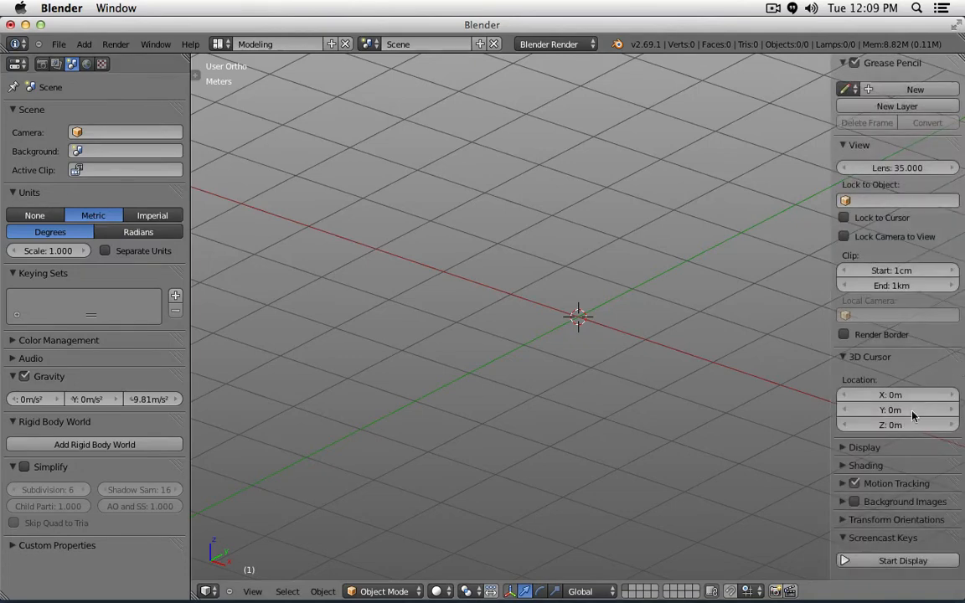
left_click(903, 561)
key("n")
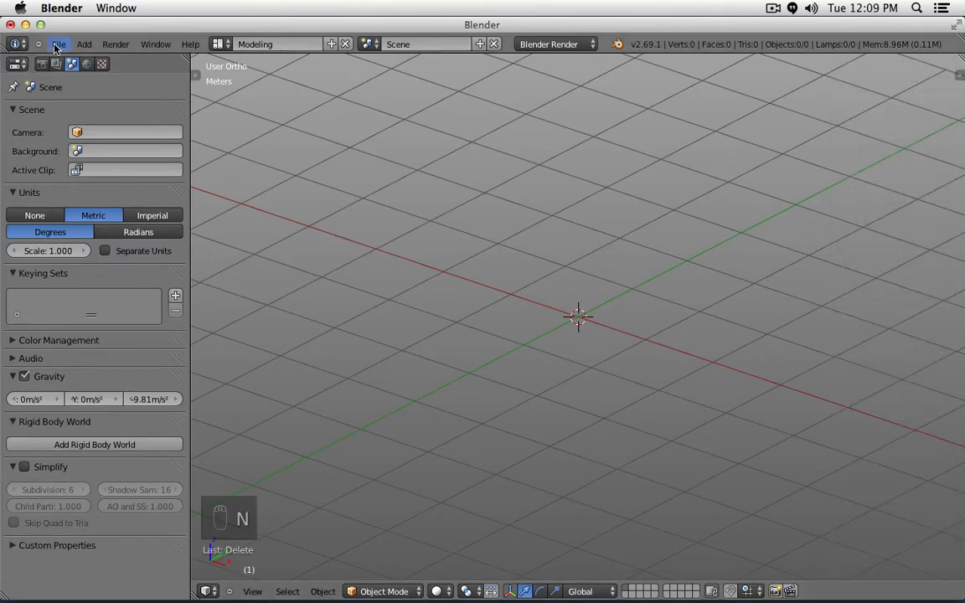
Step: Import mesh.obj from the "bottom" folder on the Desktop as a Wavefront OBJ
left_click(58, 44)
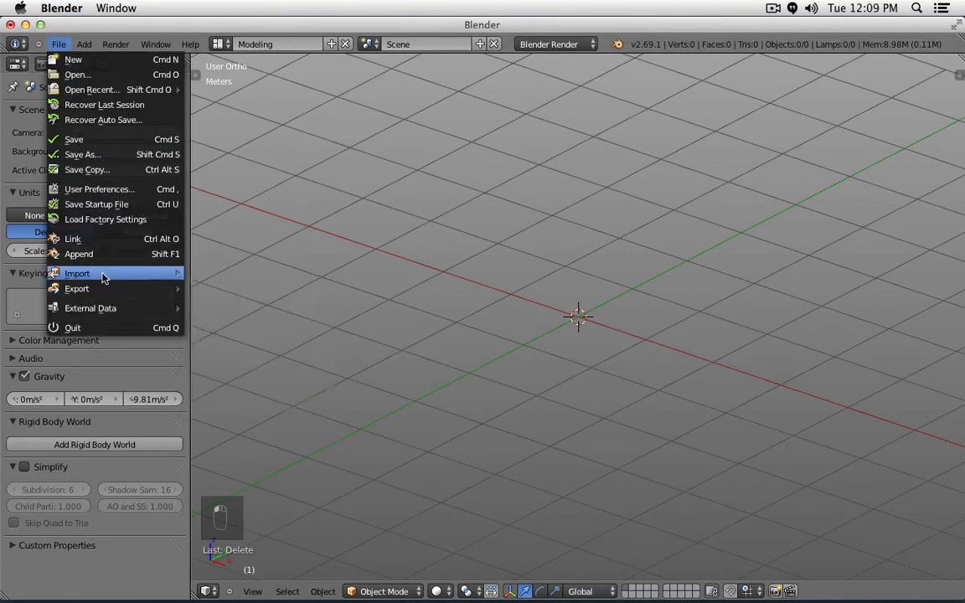
mouse_move(101, 274)
left_click(294, 379)
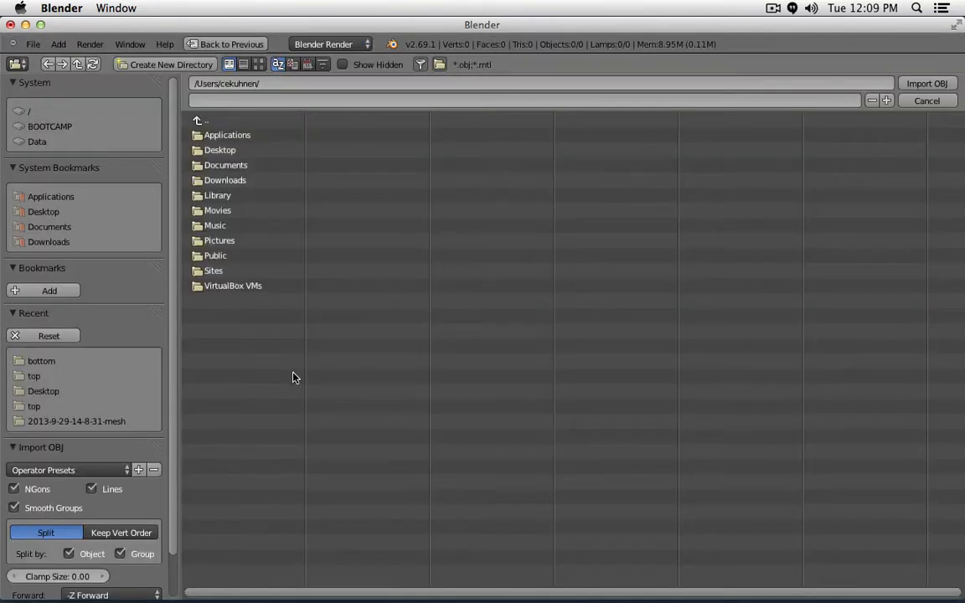
left_click(46, 213)
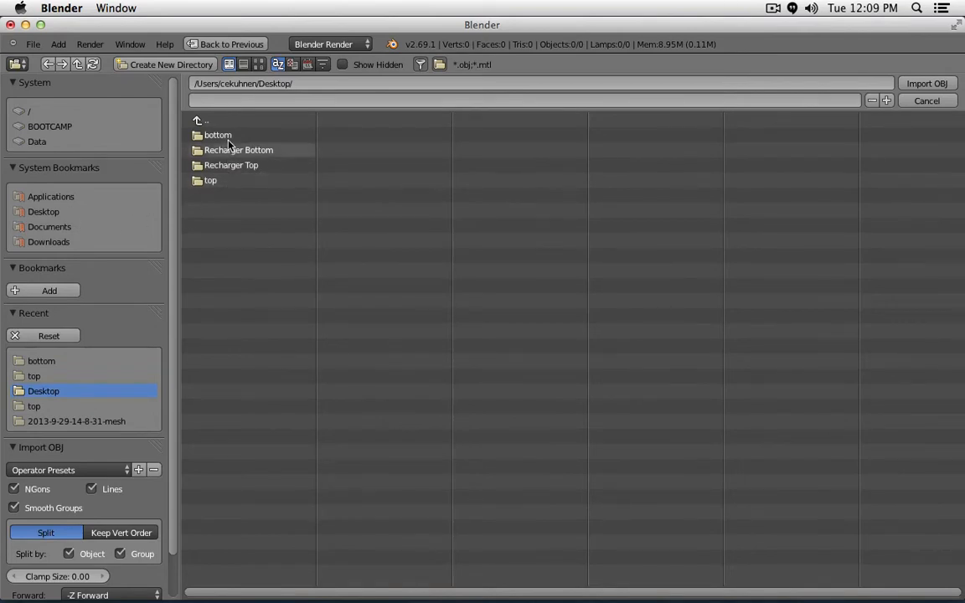
left_click(206, 150)
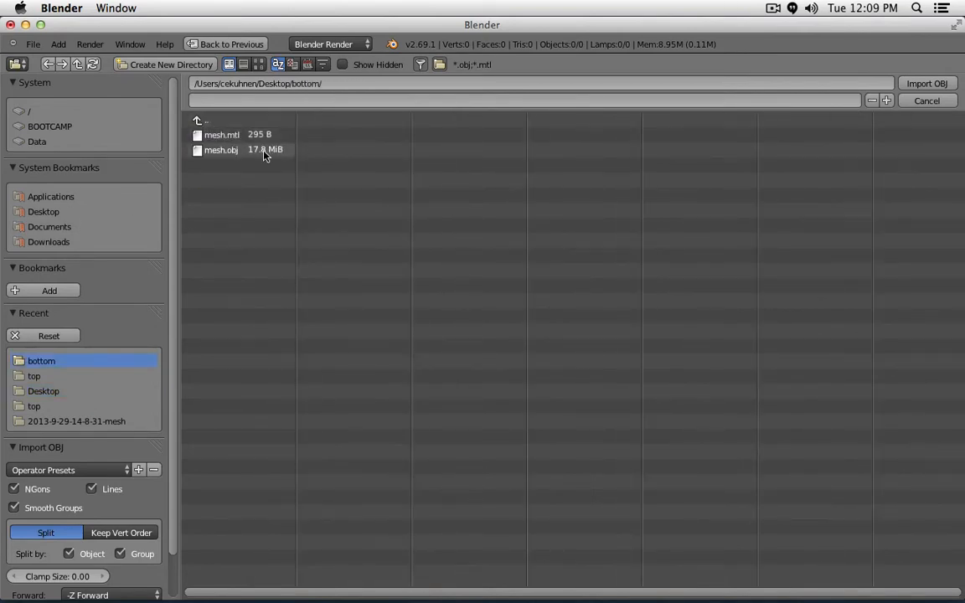
left_click(263, 151)
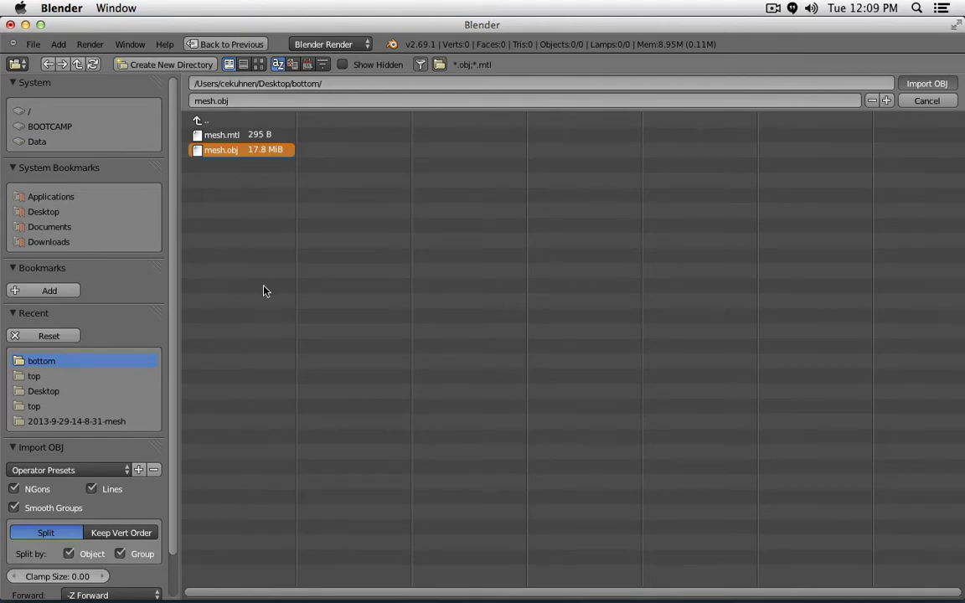
double_click(231, 150)
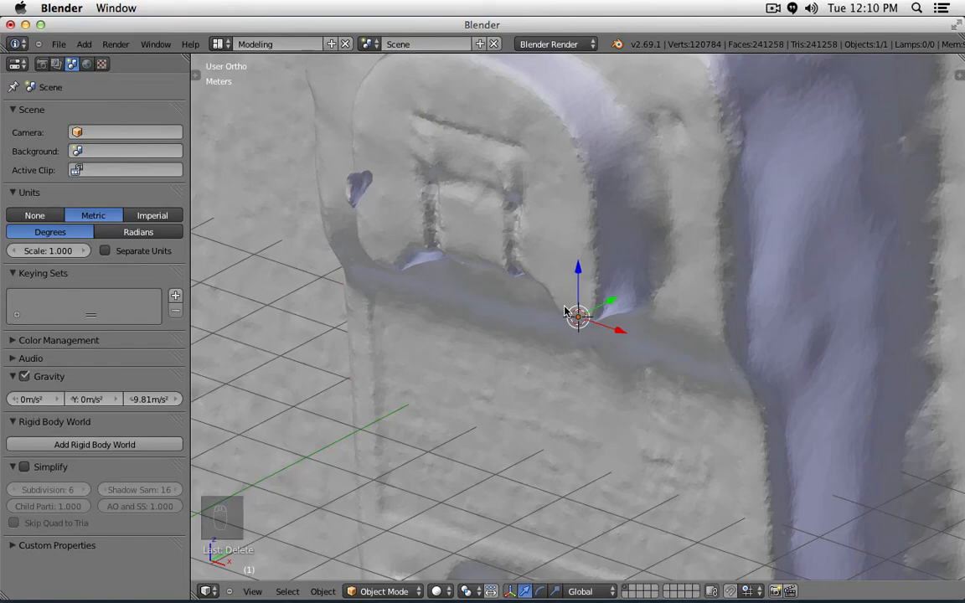
Step: Examine the imported recharger scan and its surrounding surface from several sides
scroll(572, 309, "down", 3)
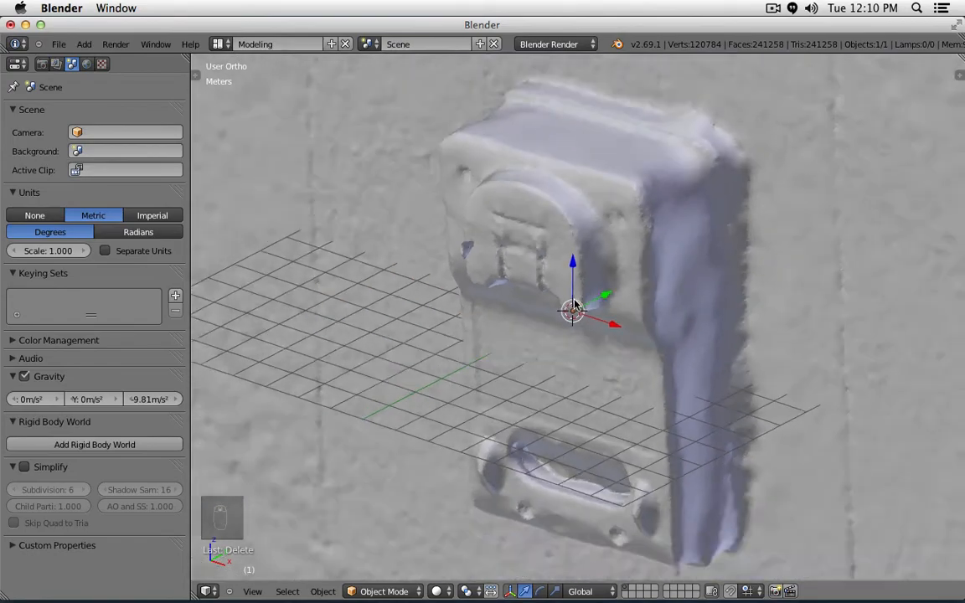
scroll(574, 307, "down", 2)
middle_click_drag(475, 342, 598, 237)
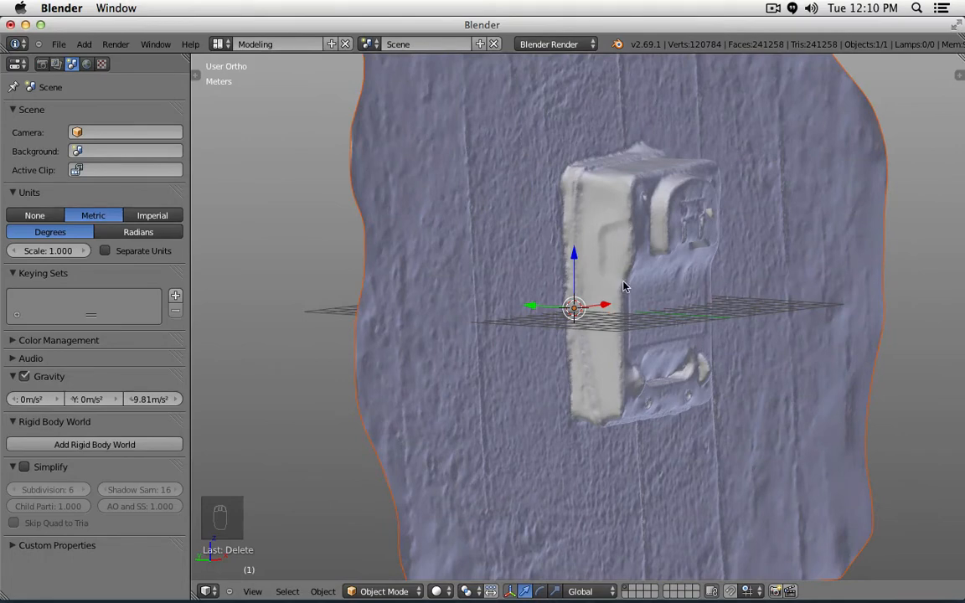
middle_click_drag(664, 327, 621, 211)
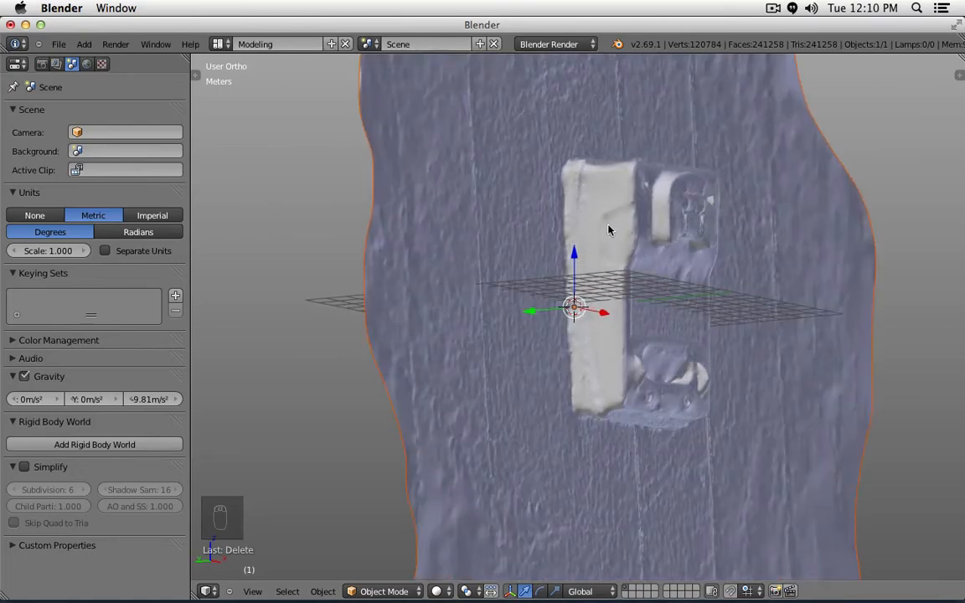
middle_click_drag(697, 358, 662, 256)
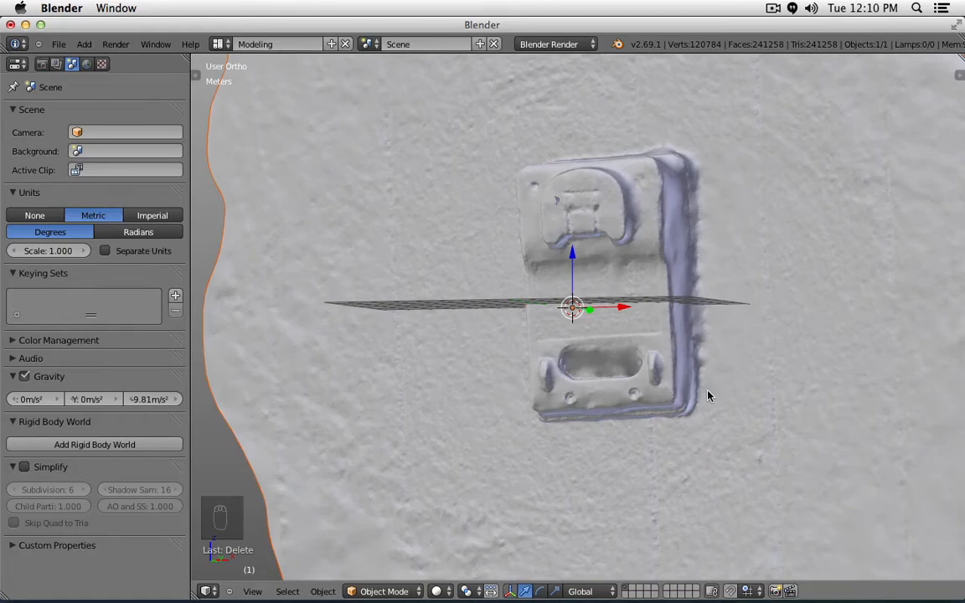
middle_click_drag(700, 388, 638, 394)
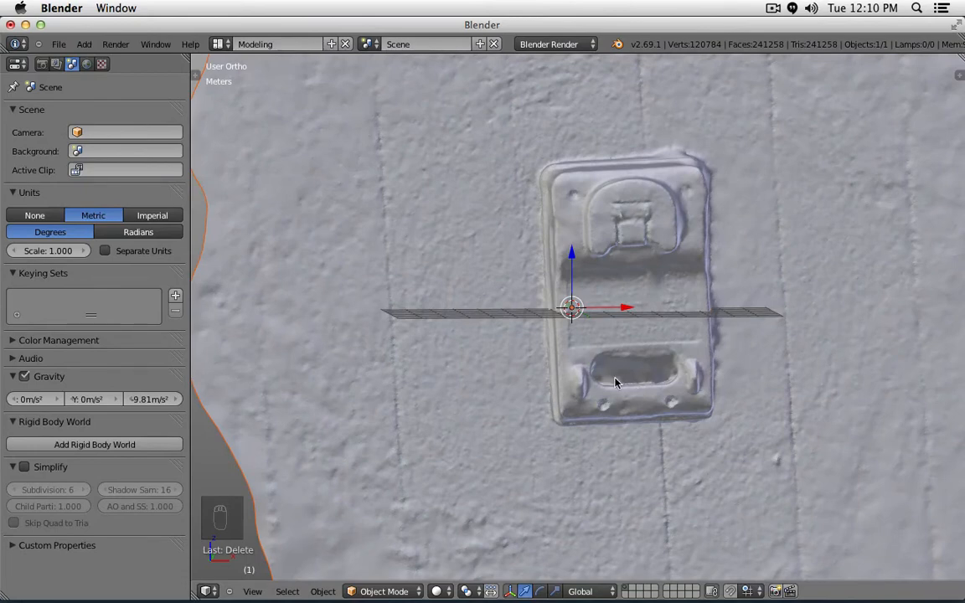
Step: Rotate the mesh about 2.9 degrees in the front orthographic view to straighten the recharger upright
key("KP_7")
key("KP_1")
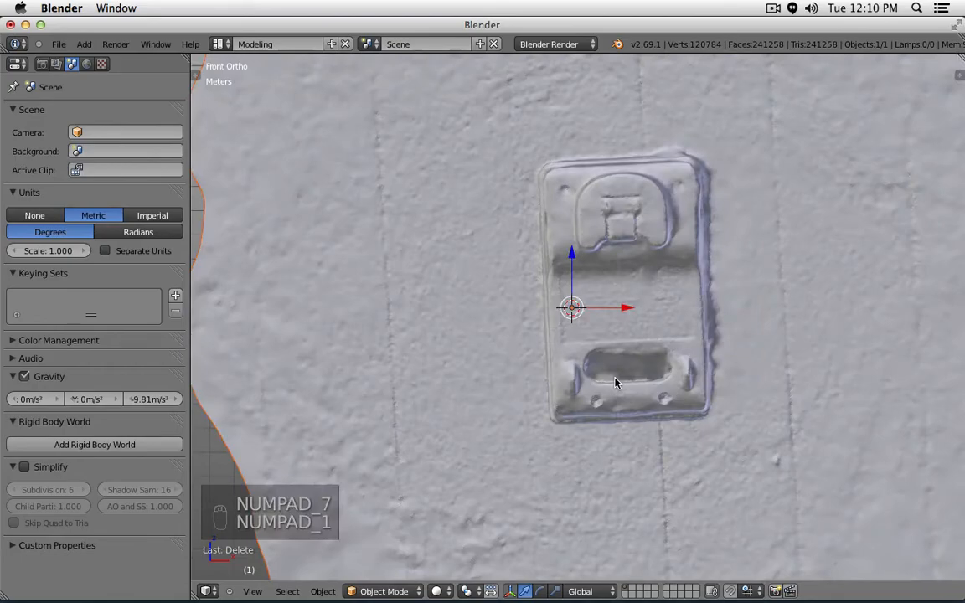
key("z")
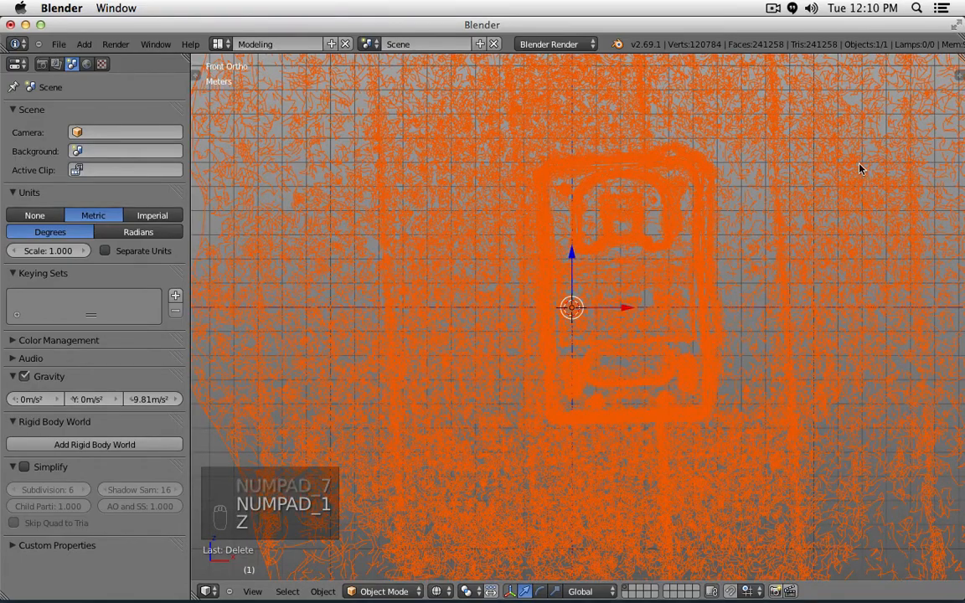
key("r")
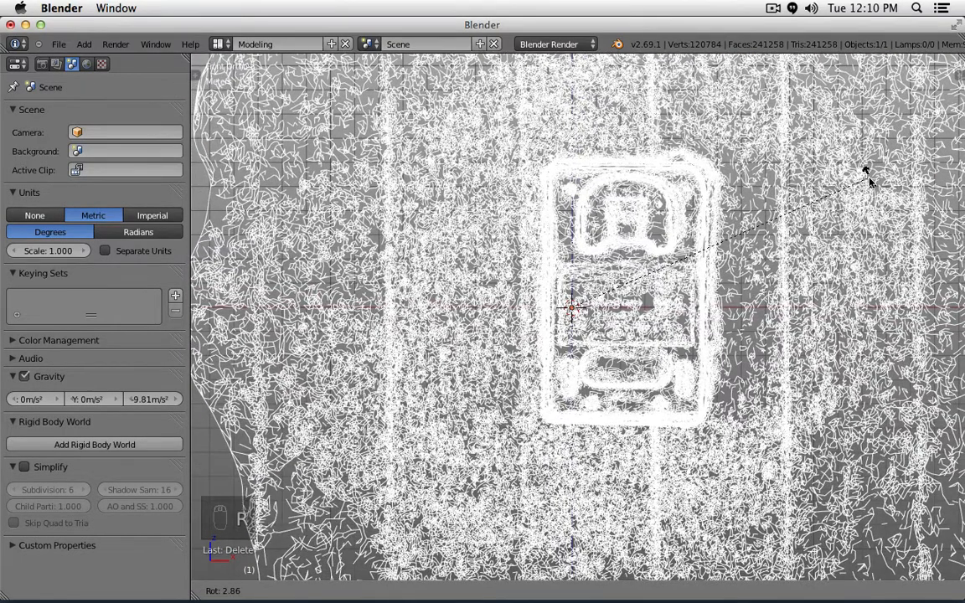
left_click(870, 181)
key("z")
middle_click_drag(772, 189, 621, 187, "shift")
Step: Box-deselect the rectangular area around the recharger in Edit Mode and delete all the surrounding vertices
key("z")
key("Tab")
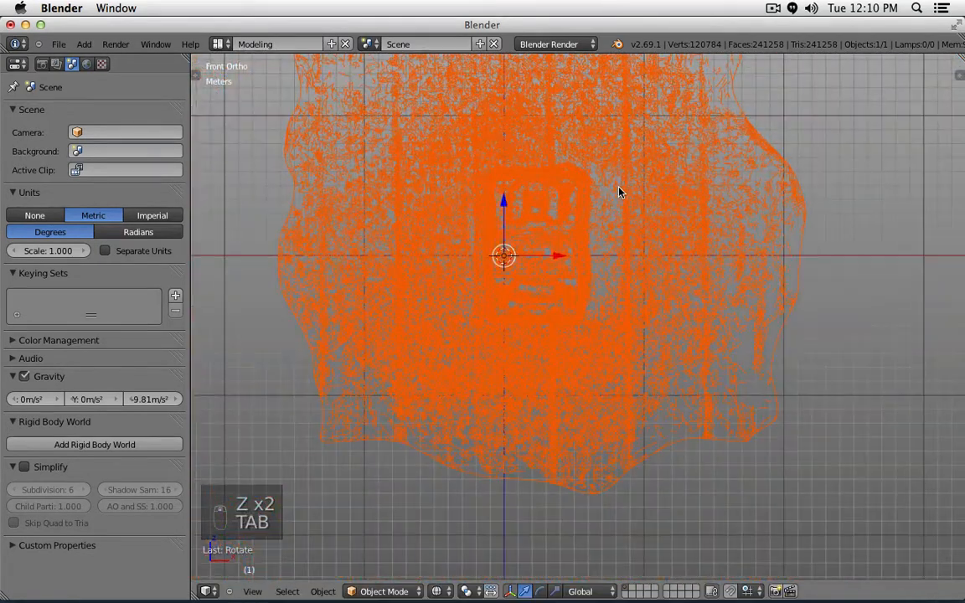
key("Tab")
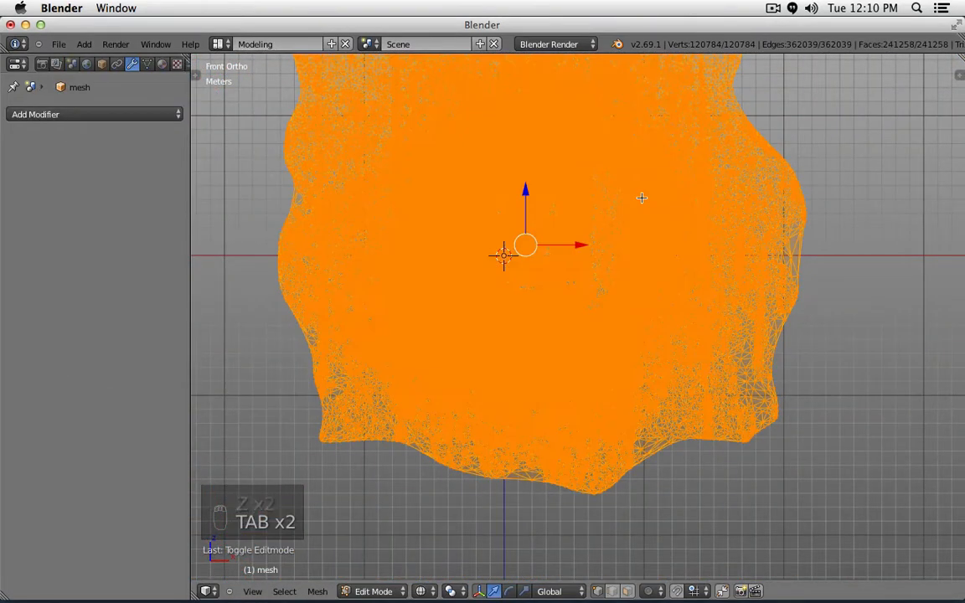
scroll(587, 188, "up", 4)
scroll(541, 211, "up", 1)
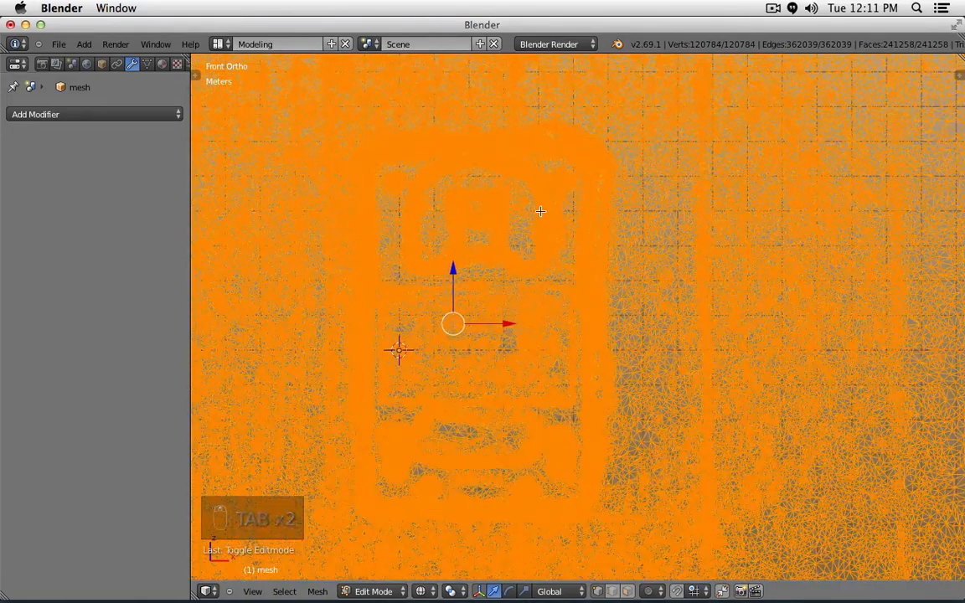
key("b")
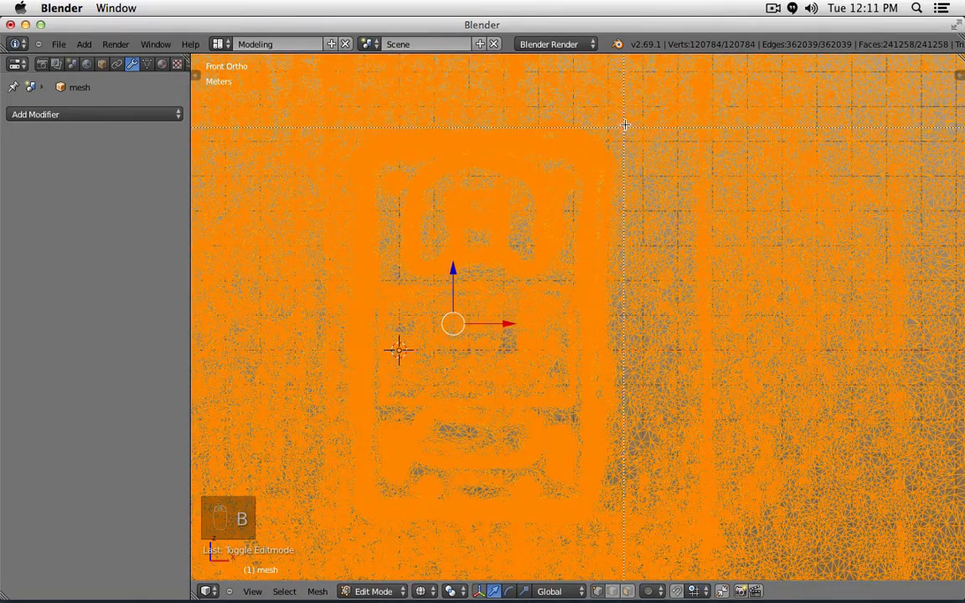
mouse_move(618, 112)
left_mouse_down()
mouse_move(344, 445)
mouse_move(336, 544)
left_mouse_up()
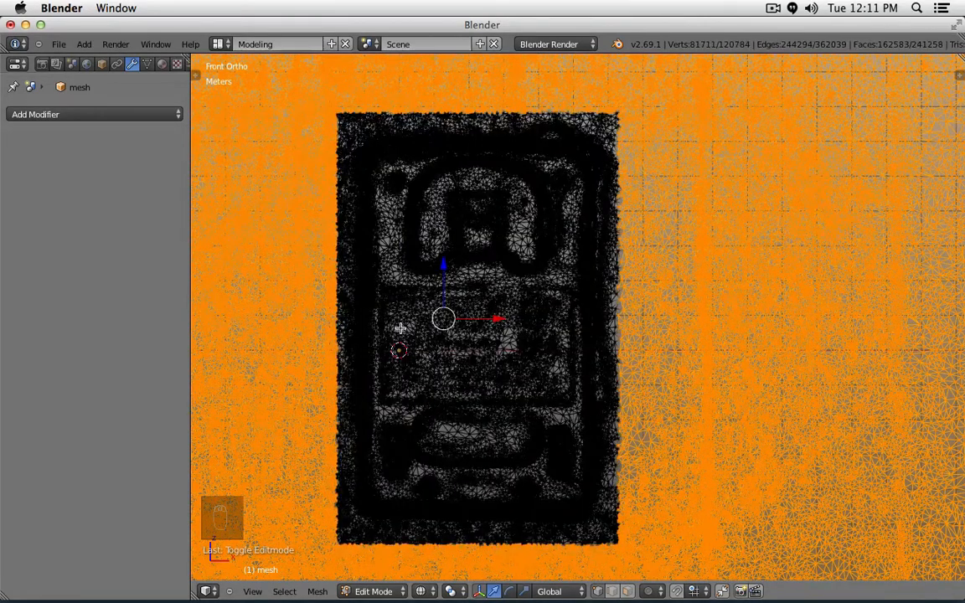
key("z")
scroll(554, 333, "down", 2)
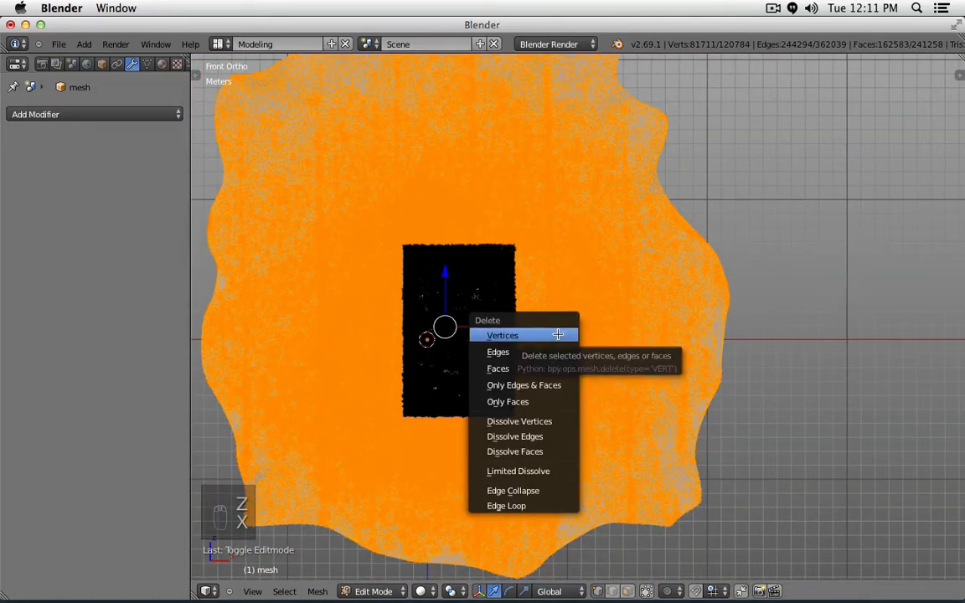
left_click(558, 335)
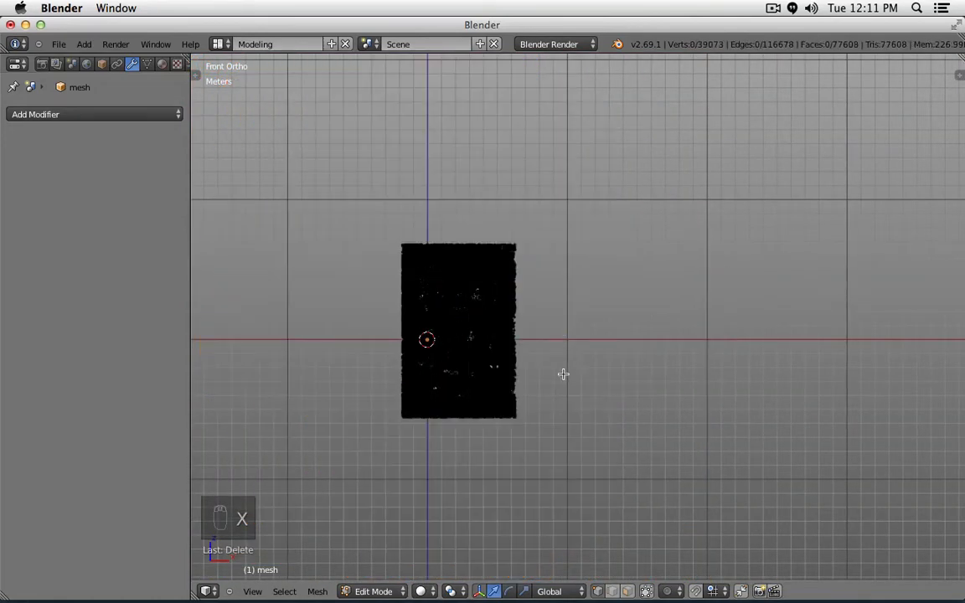
Step: Box-select the small loose fragment floating in front of the recharger, delete its vertices and return to Object Mode
key("z")
scroll(563, 374, "up", 3)
key("Tab")
mouse_move(550, 403)
middle_mouse_down()
mouse_move(482, 377)
mouse_move(448, 395)
mouse_move(355, 190)
mouse_move(545, 241)
mouse_move(502, 225)
mouse_move(510, 259)
middle_mouse_up()
key("z")
key("Tab")
key("z")
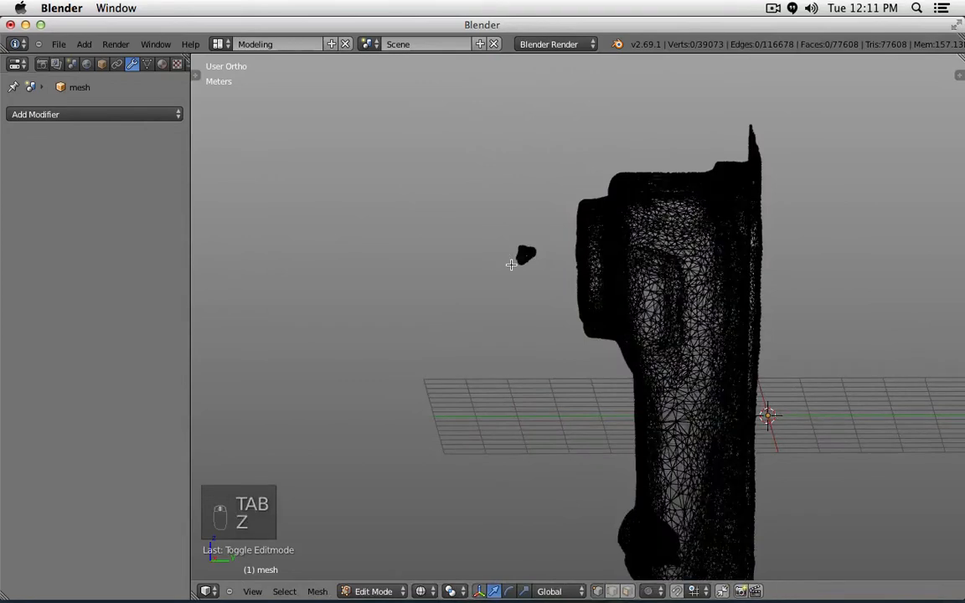
key("b")
left_click_drag(506, 215, 545, 283)
key("x")
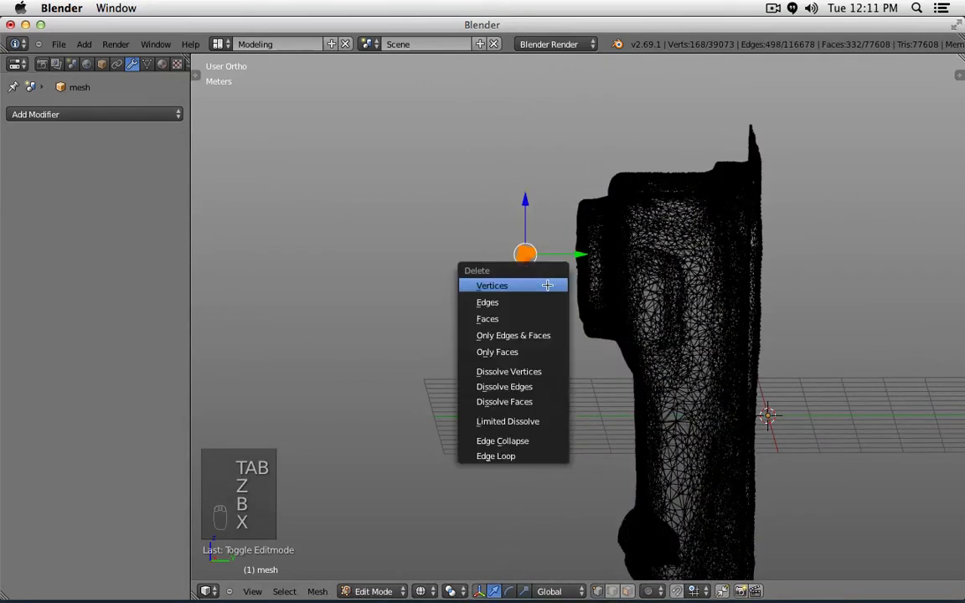
left_click(547, 284)
key("z")
scroll(490, 313, "down", 2)
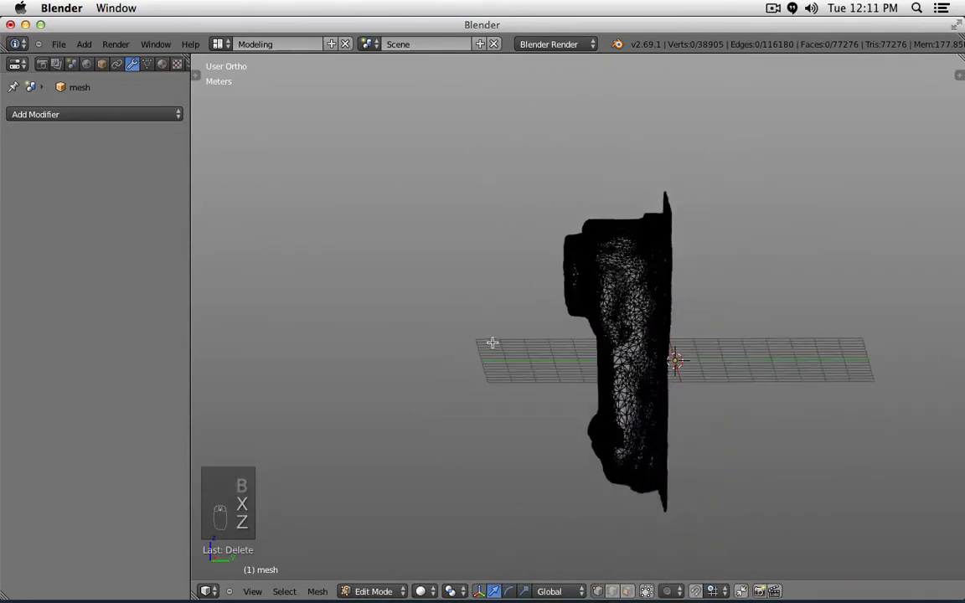
key("Tab")
Step: In Edit Mode, box-select the thin flat strip of surrounding surface along the recharger's back in the right orthographic view
middle_click_drag(496, 342, 683, 329)
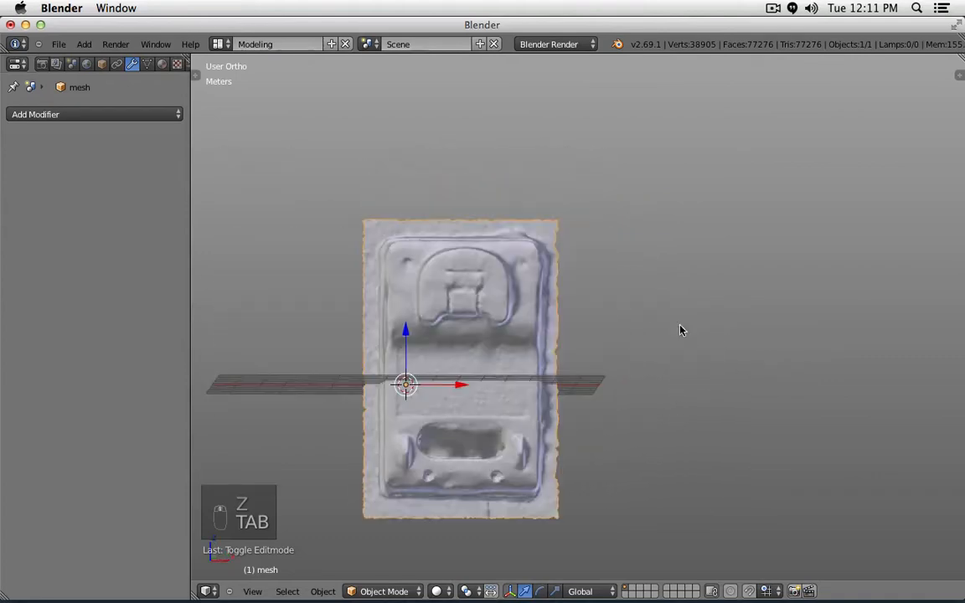
key("KP_1")
scroll(570, 505, "up", 4)
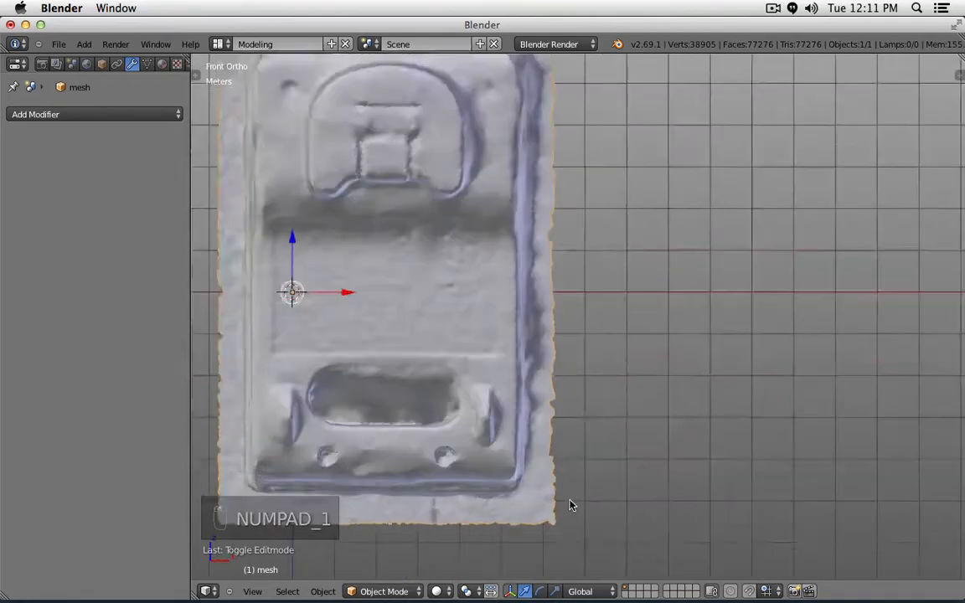
middle_click_drag(600, 358, 457, 350)
key("KP_1")
key("KP_3")
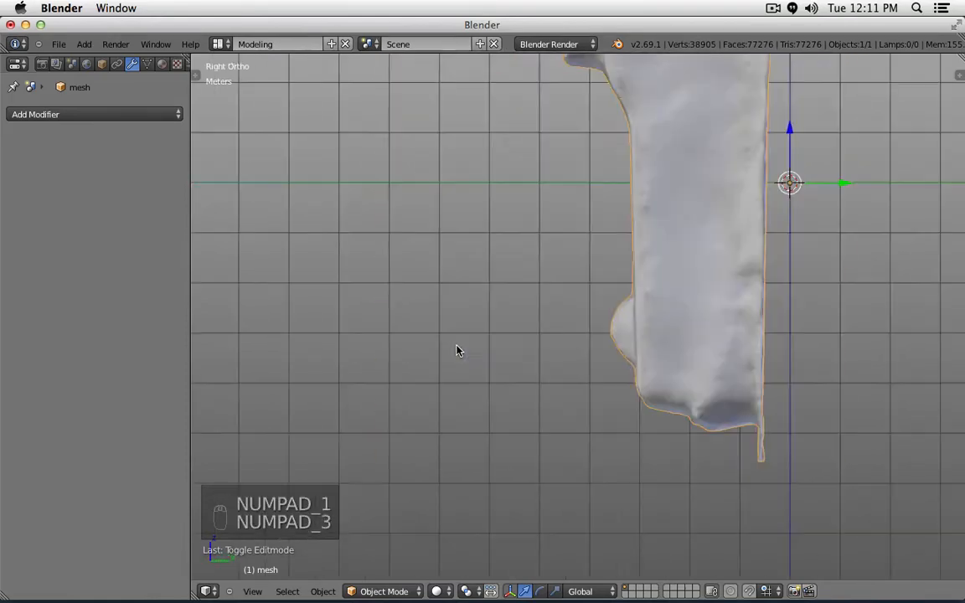
middle_click_drag(610, 321, 554, 363, "shift")
key("Tab")
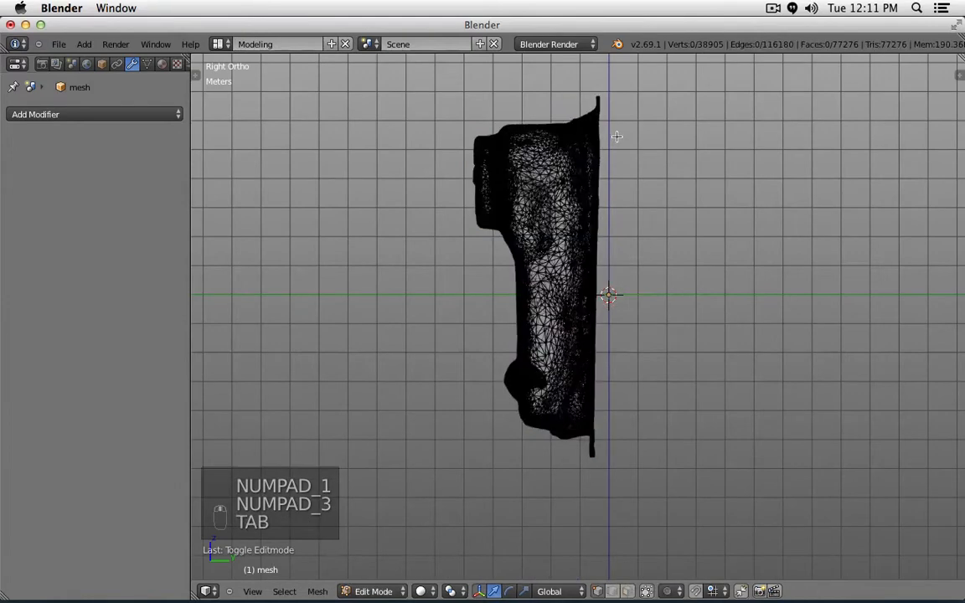
key("z")
key("b")
mouse_move(624, 81)
left_mouse_down()
mouse_move(622, 510)
mouse_move(589, 477)
left_mouse_up()
key("z")
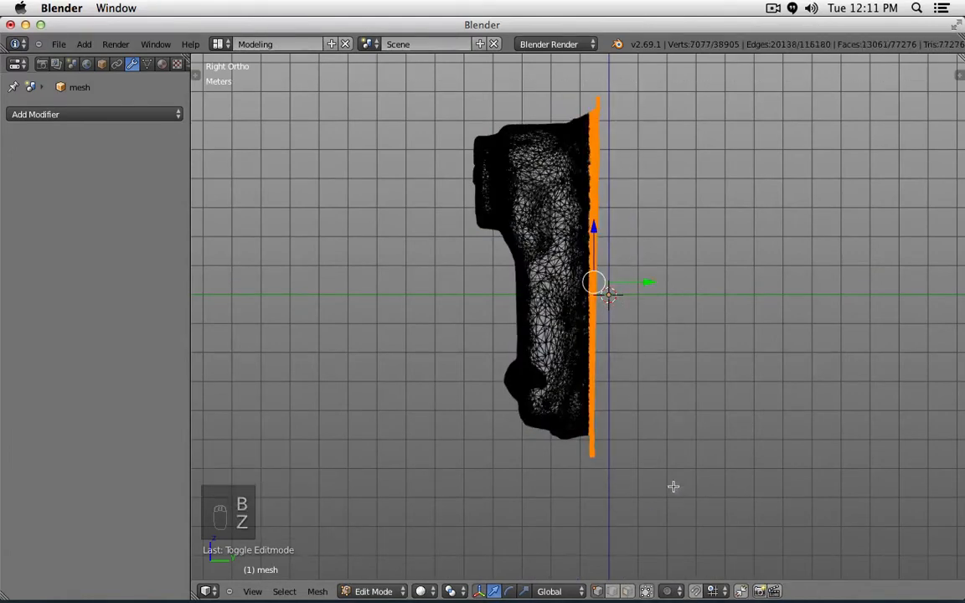
key("z")
key("z")
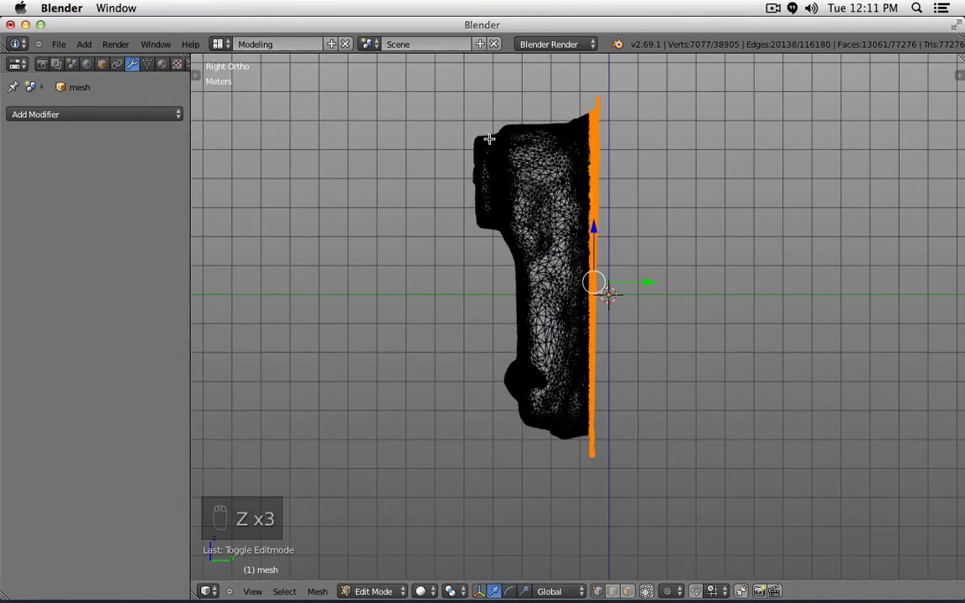
Step: Switch the viewport shading to Texture and check the mesh from the back and left orthographic views in Object Mode
left_click(423, 590)
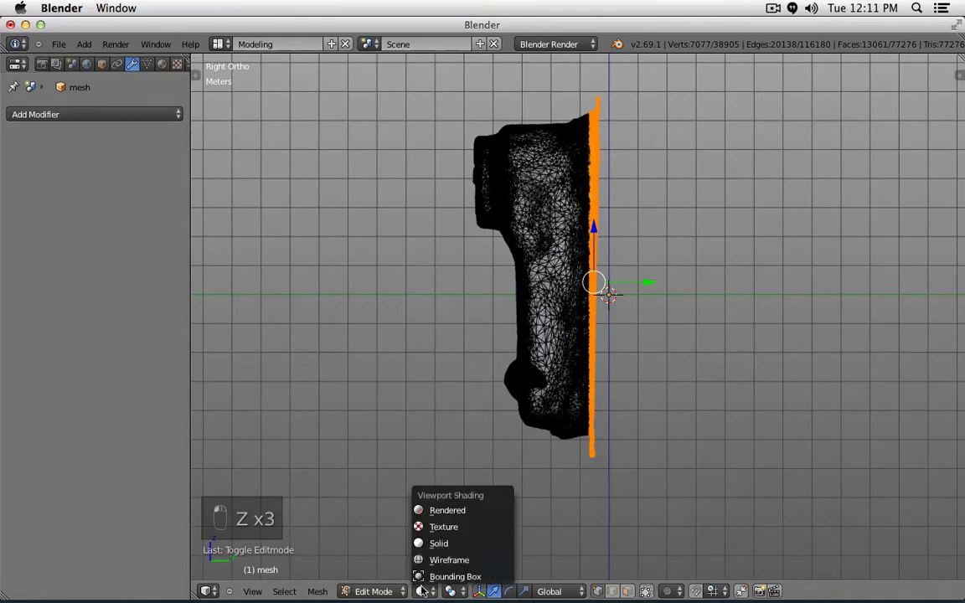
left_click(437, 525)
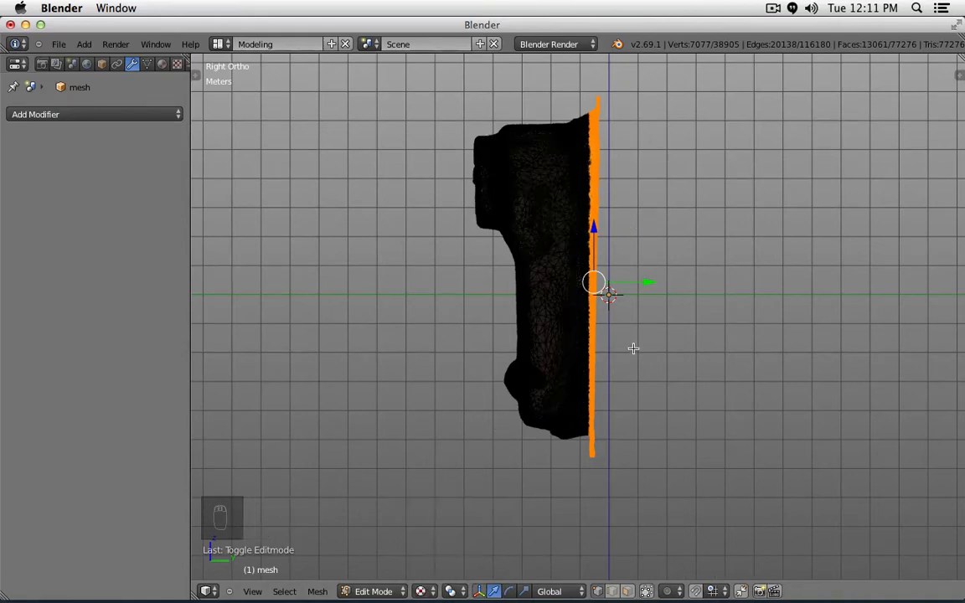
key("Tab")
key("ctrl+KP_1")
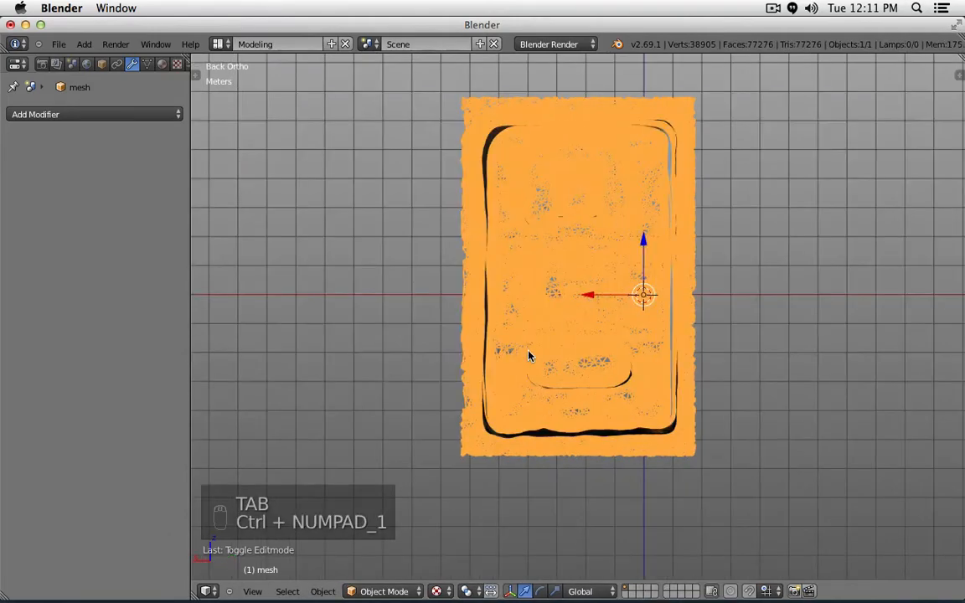
key("KP_3")
key("ctrl+KP_3")
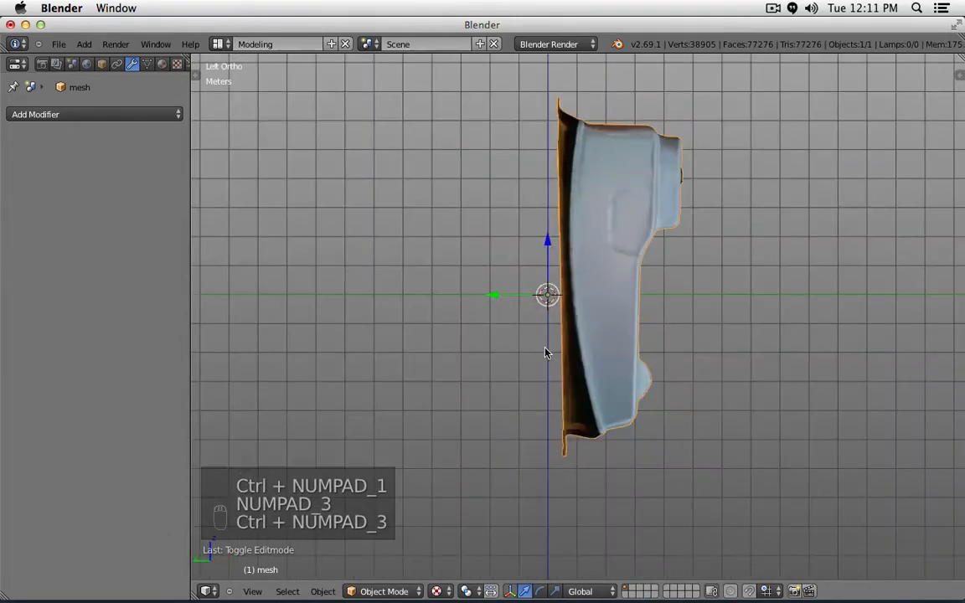
Step: Delete the vertices of the selected flat strip behind the recharger and return to Object Mode
scroll(545, 352, "up", 1)
key("Tab")
middle_click_drag(674, 296, 586, 372, "shift")
key("x")
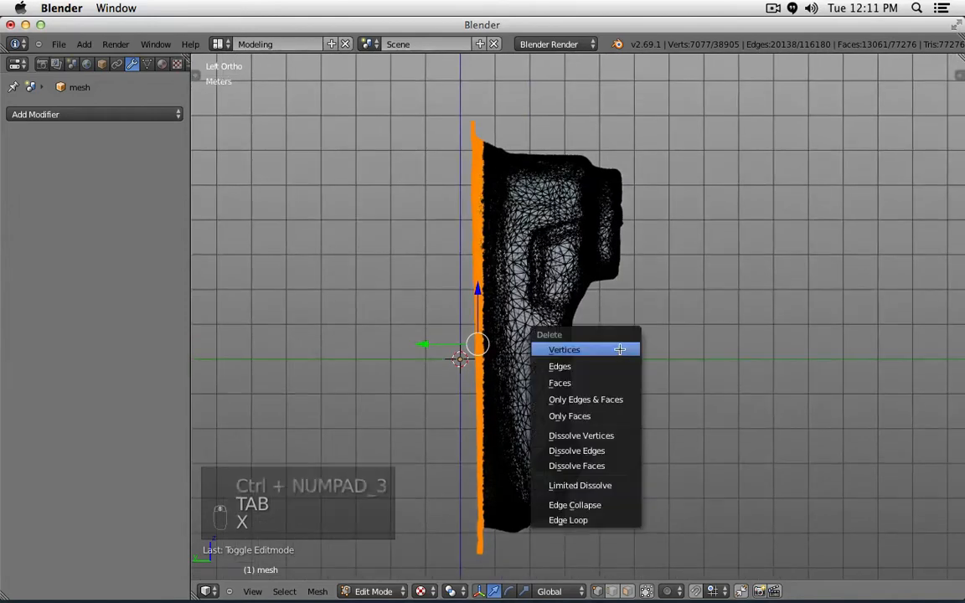
left_click(620, 350)
key("Tab")
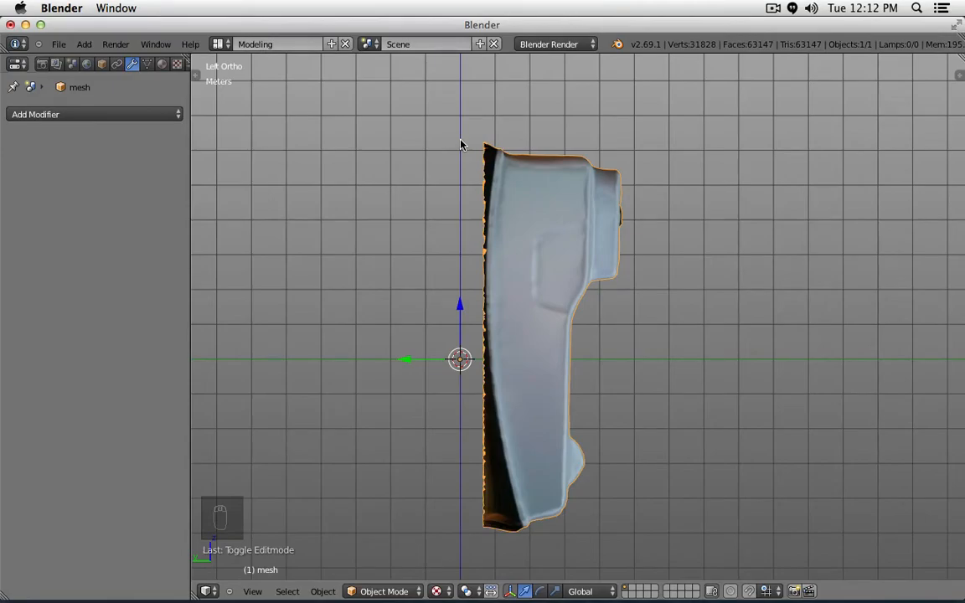
Step: In Edit Mode, circle-select the dark leftover vertices at the upper end of the recharger's back edge with an enlarged selection circle
key("Tab")
scroll(524, 154, "up", 6)
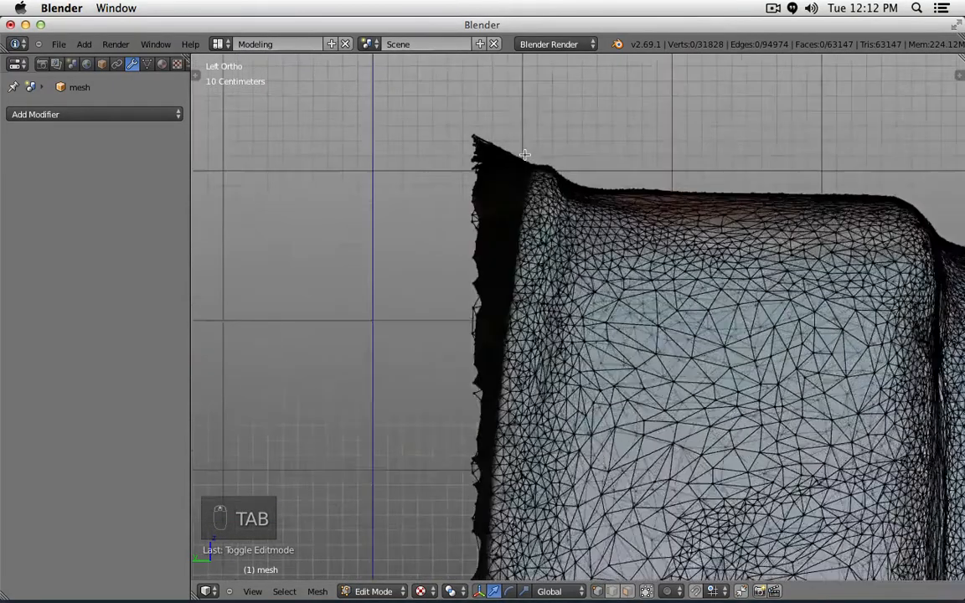
scroll(525, 154, "up", 5)
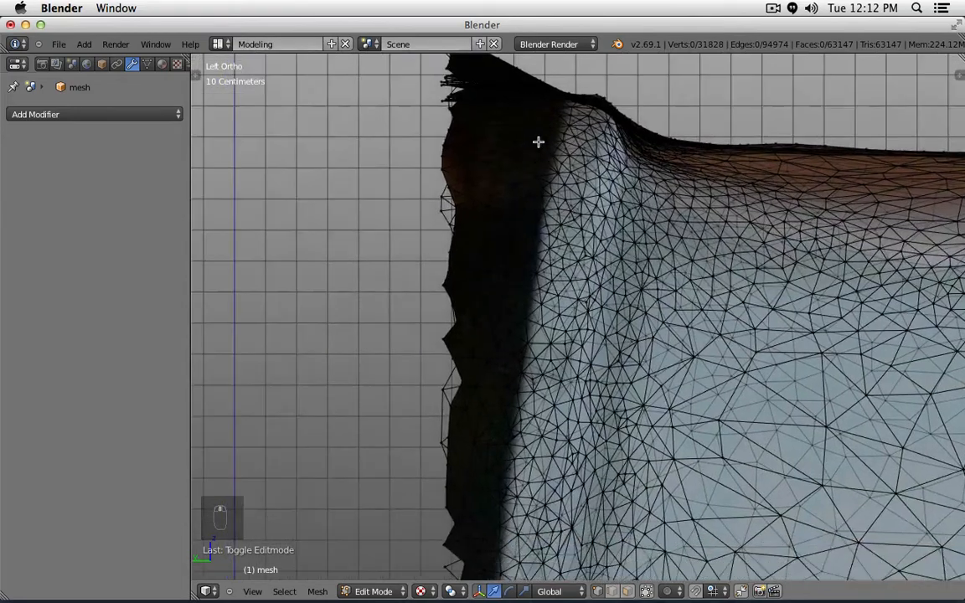
scroll(538, 142, "down", 2)
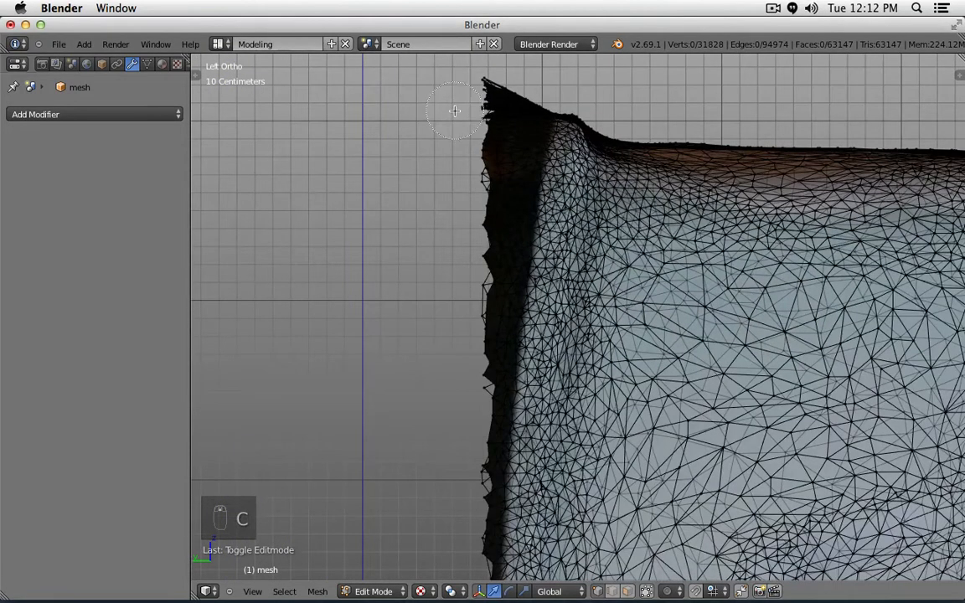
scroll(489, 112, "down", 2)
scroll(482, 113, "down", 3)
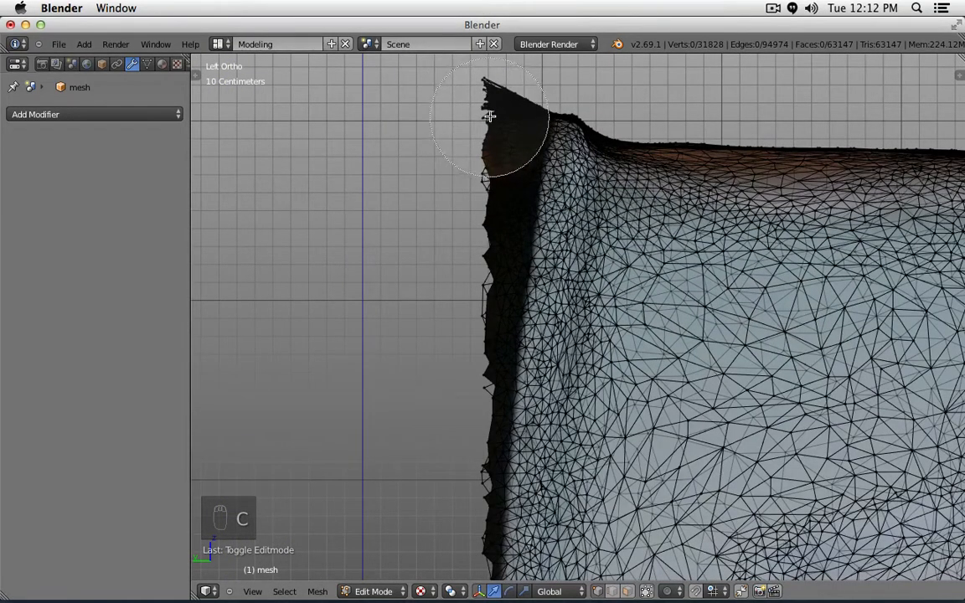
mouse_move(478, 125)
left_mouse_down()
mouse_move(463, 215)
mouse_move(465, 199)
left_mouse_up()
key("Escape")
left_click(541, 44)
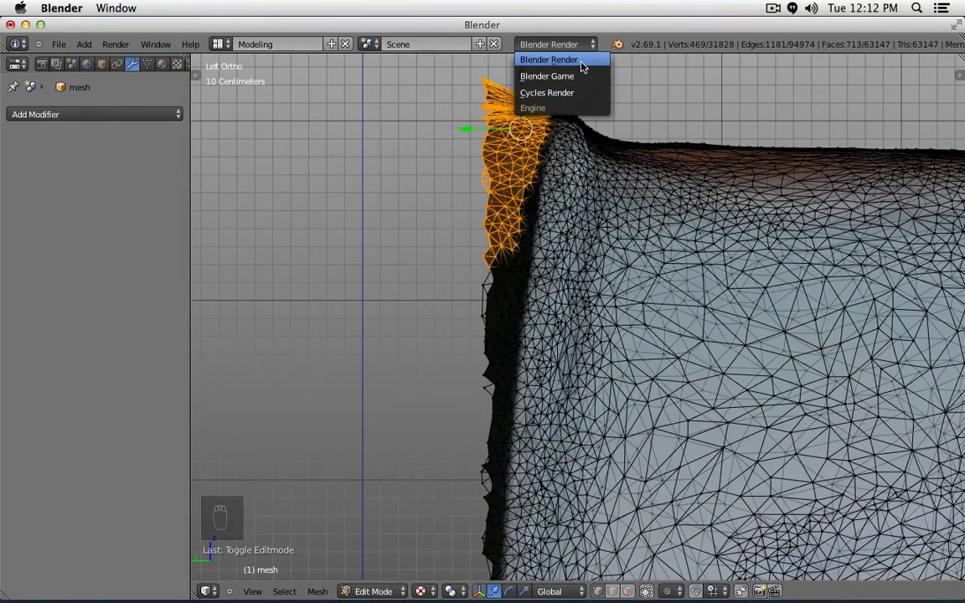
Step: Extend the circle selection down the dark strip along the upper part of the back edge
key("c")
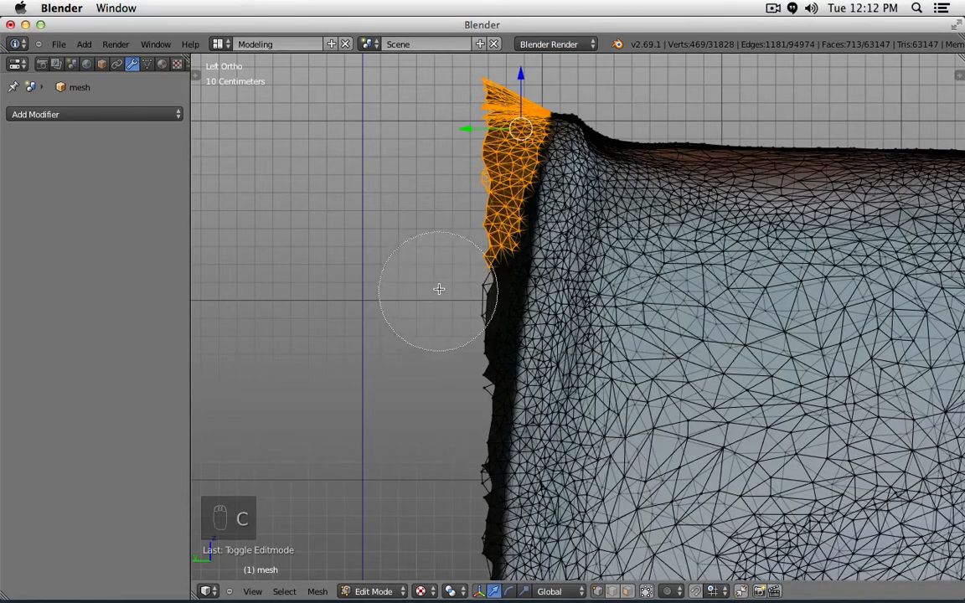
left_click_drag(457, 274, 433, 498)
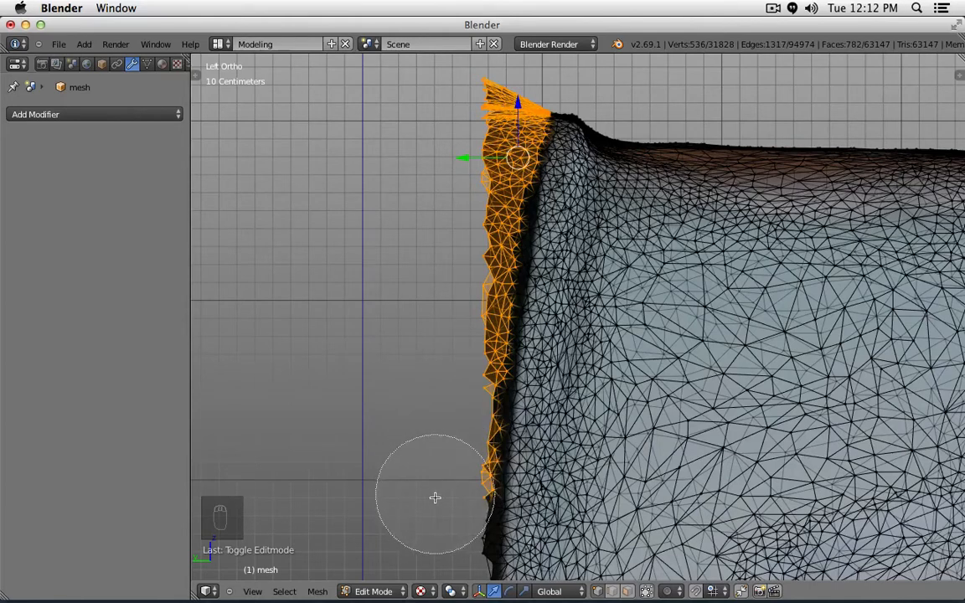
mouse_move(464, 283)
left_mouse_down()
mouse_move(472, 193)
mouse_move(472, 228)
left_mouse_up()
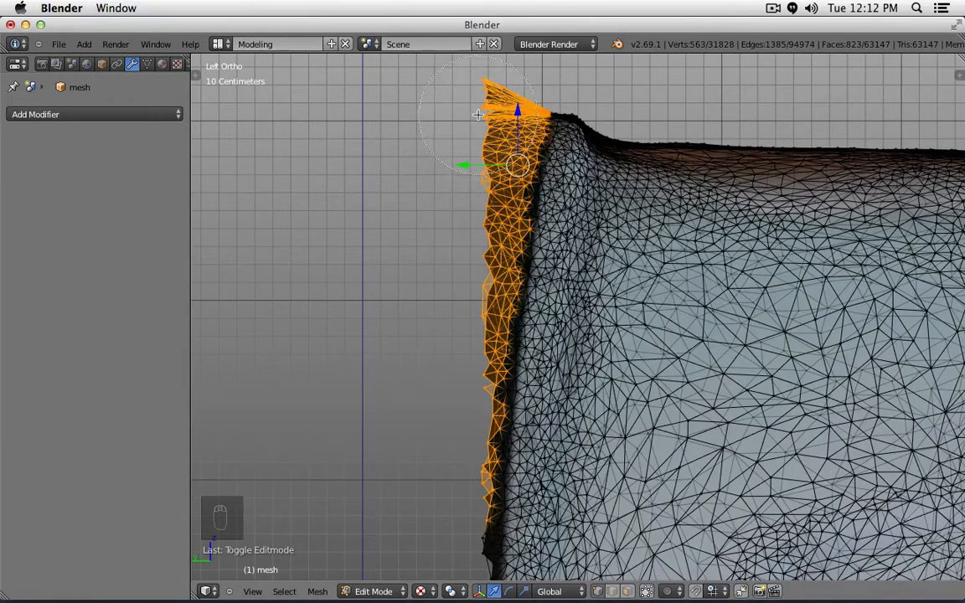
right_click(448, 199)
Step: Add the jagged back-edge vertices level with the recessed side panel to the circle selection
scroll(457, 247, "down", 4)
middle_click_drag(440, 434, 465, 278, "shift")
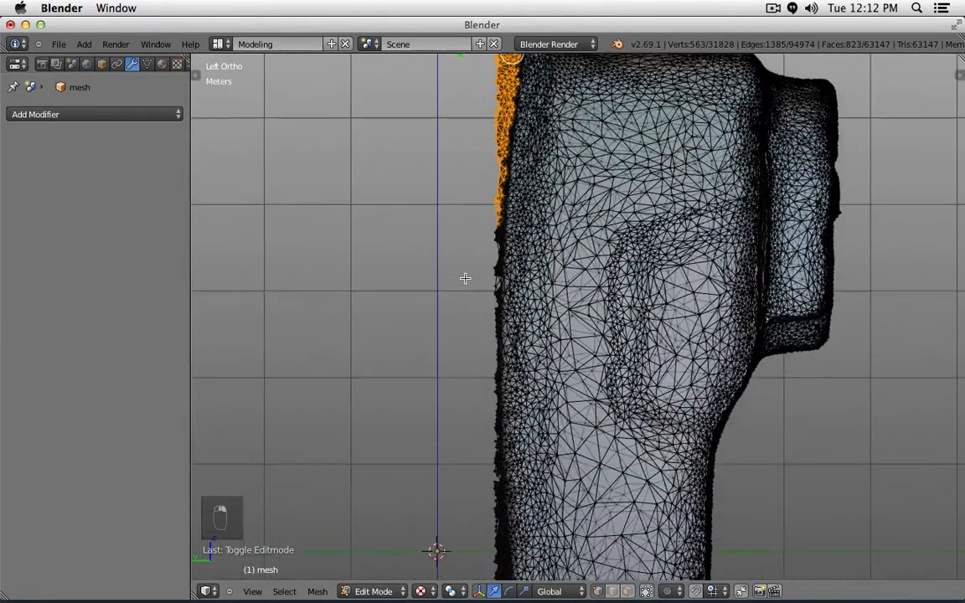
scroll(465, 279, "up", 3)
key("c")
mouse_move(465, 216)
left_mouse_down()
mouse_move(457, 379)
mouse_move(464, 372)
mouse_move(464, 439)
left_mouse_up()
right_click(417, 397)
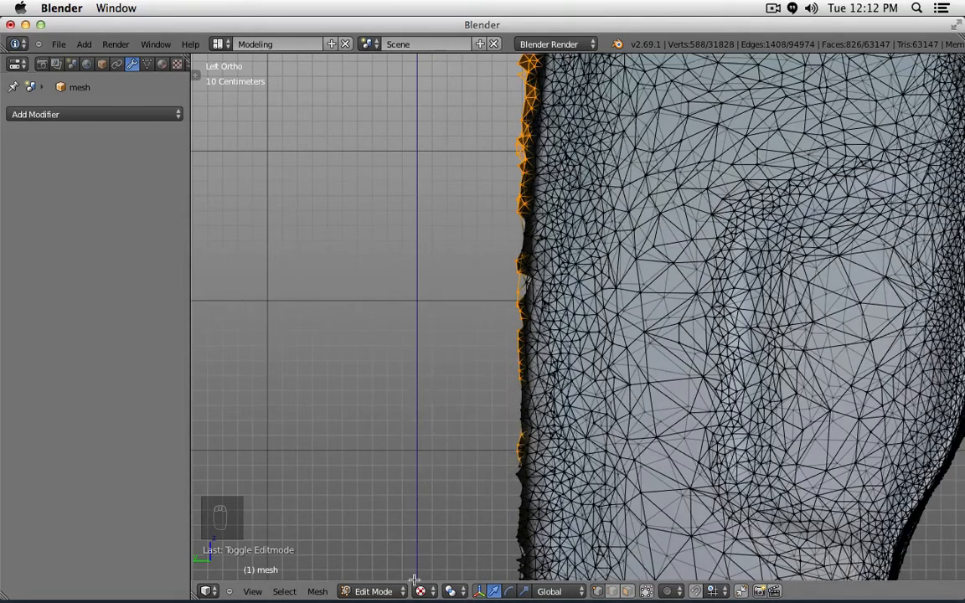
left_click(423, 592)
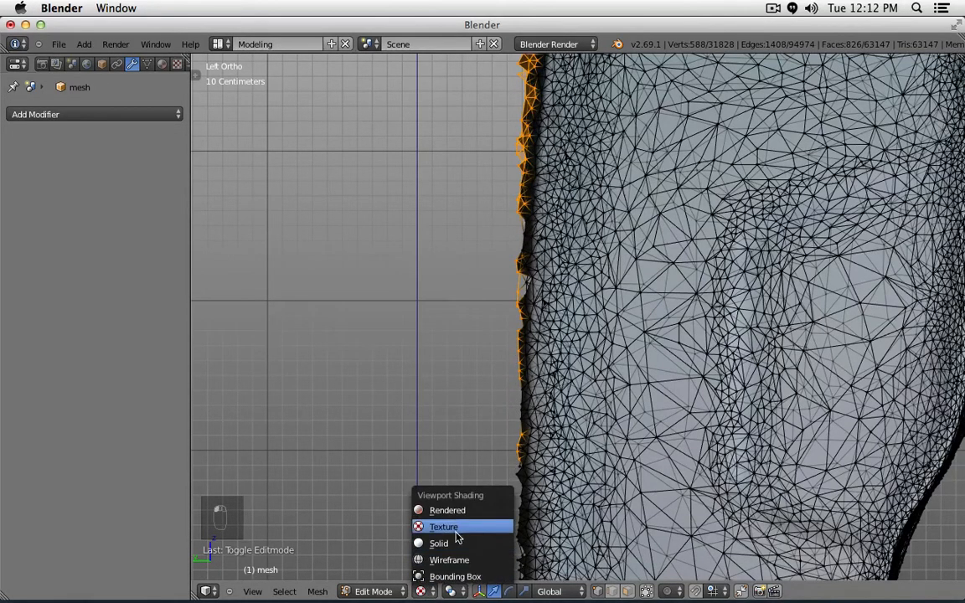
Step: Add the dark back-edge vertices along the recharger's middle section, around the height of the origin, to the circle selection
mouse_move(630, 440)
middle_mouse_down("shift")
mouse_move(569, 406)
mouse_move(568, 387)
middle_mouse_up("shift")
key("c")
left_click_drag(401, 180, 424, 502)
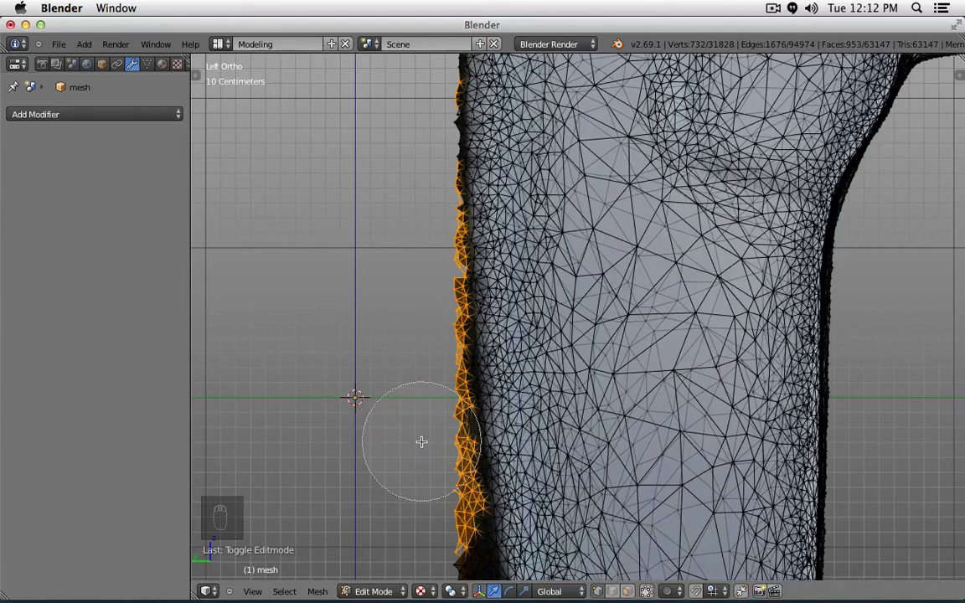
left_click_drag(421, 422, 419, 406)
right_click(419, 411)
Step: Circle-select the widening dark wedge along the lower back edge down to the recharger's bottom
scroll(447, 421, "down", 2)
middle_click_drag(448, 421, 427, 69, "shift")
scroll(454, 105, "down", 2)
key("c")
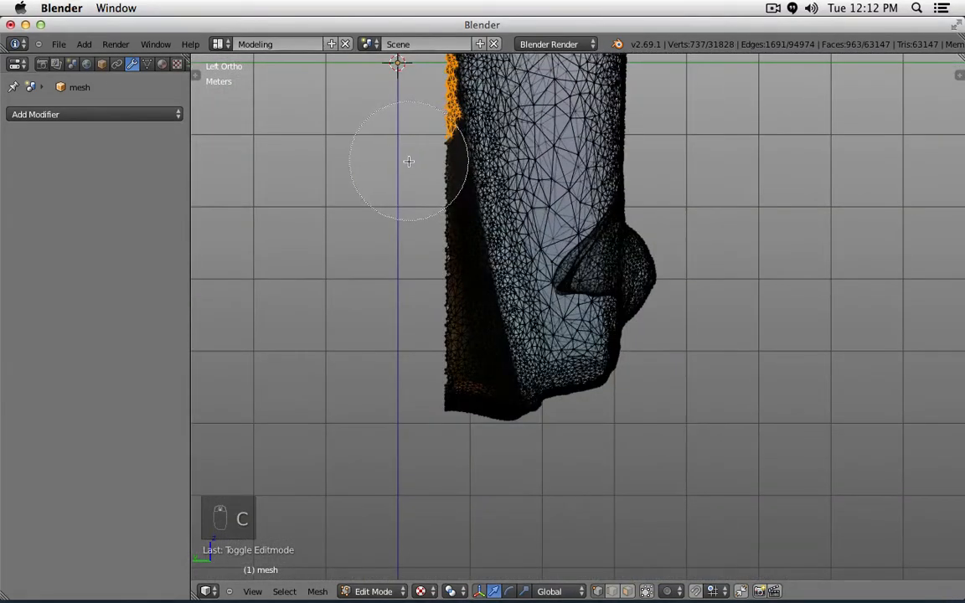
mouse_move(409, 161)
left_mouse_down()
mouse_move(409, 196)
mouse_move(401, 149)
mouse_move(423, 231)
mouse_move(416, 279)
mouse_move(465, 439)
mouse_move(427, 287)
mouse_move(410, 162)
mouse_move(469, 439)
mouse_move(456, 398)
mouse_move(459, 414)
mouse_move(448, 404)
left_mouse_up()
right_click(448, 405)
Step: Try deleting the selected dark back-edge strip as vertices, check the trimmed outline, and undo the deletion
scroll(456, 272, "up", 5, "shift")
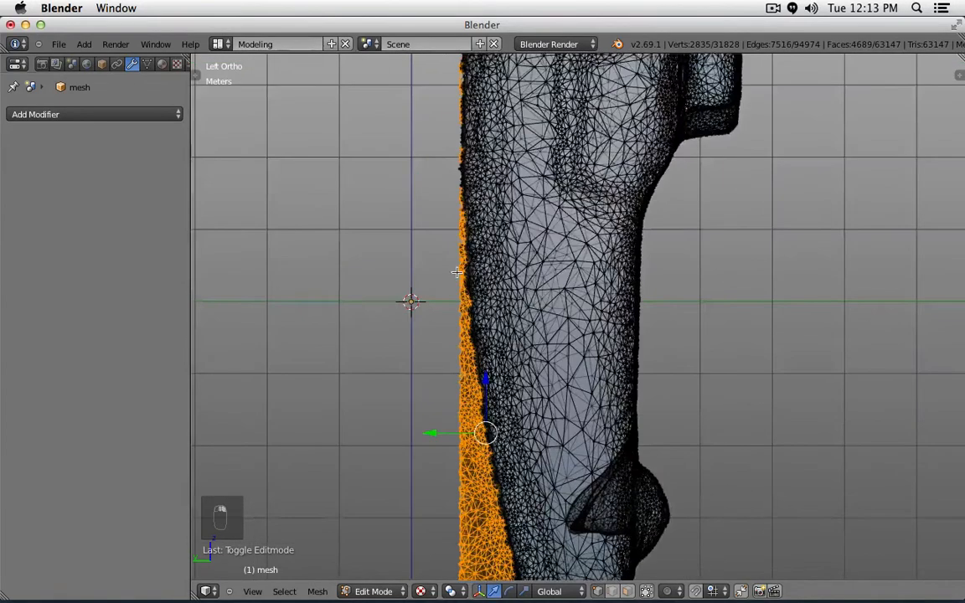
middle_click_drag(457, 272, 459, 414, "shift")
scroll(498, 257, "up", 5, "shift")
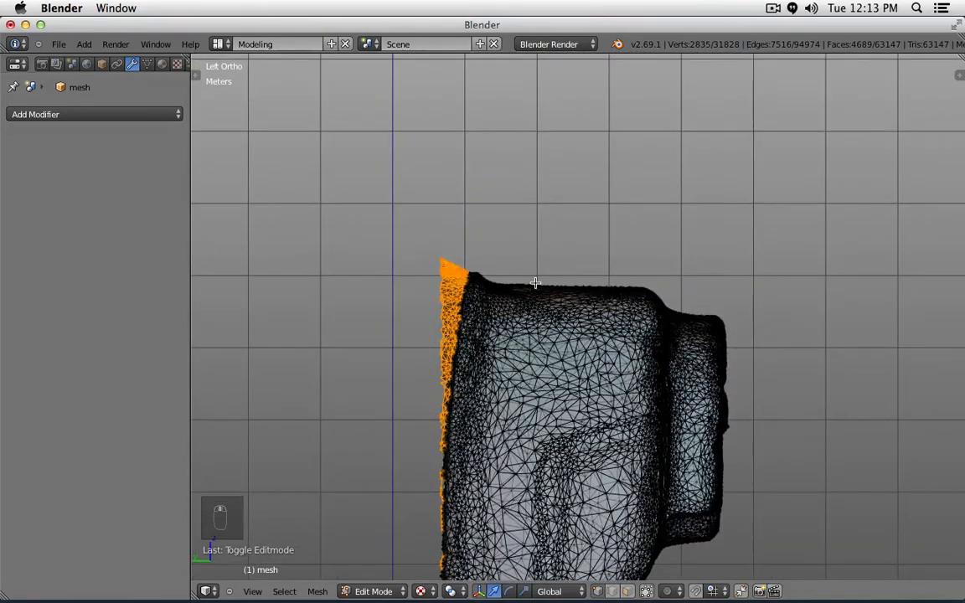
key("x")
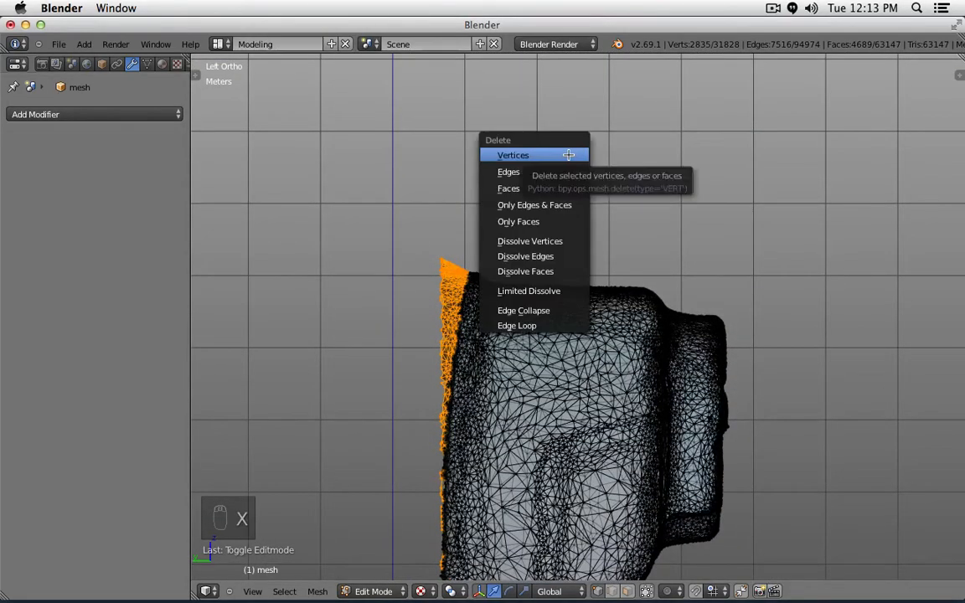
left_click(568, 154)
key("z")
scroll(585, 351, "down", 3)
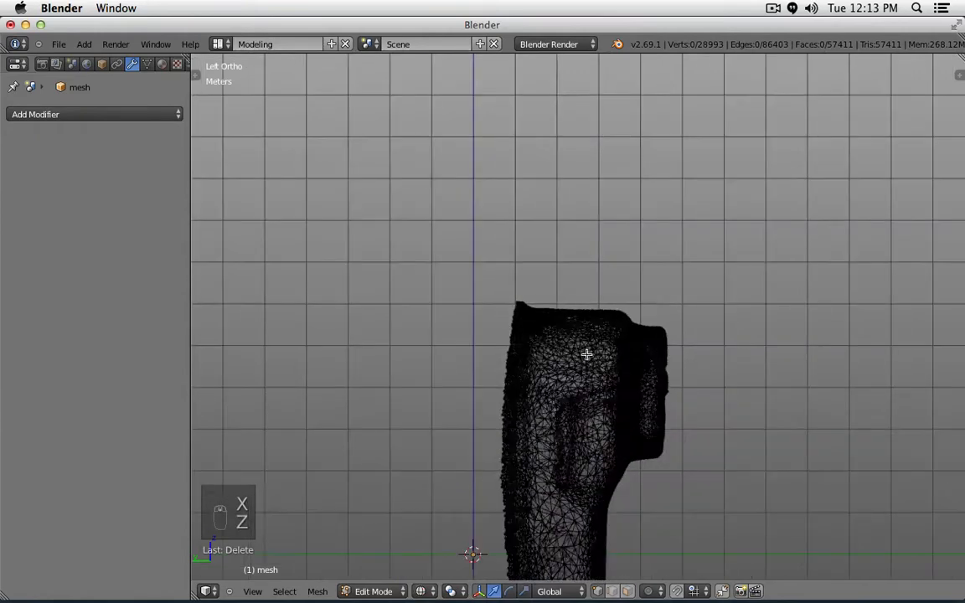
key("z")
scroll(559, 354, "down", 5, "shift")
scroll(559, 354, "up", 5)
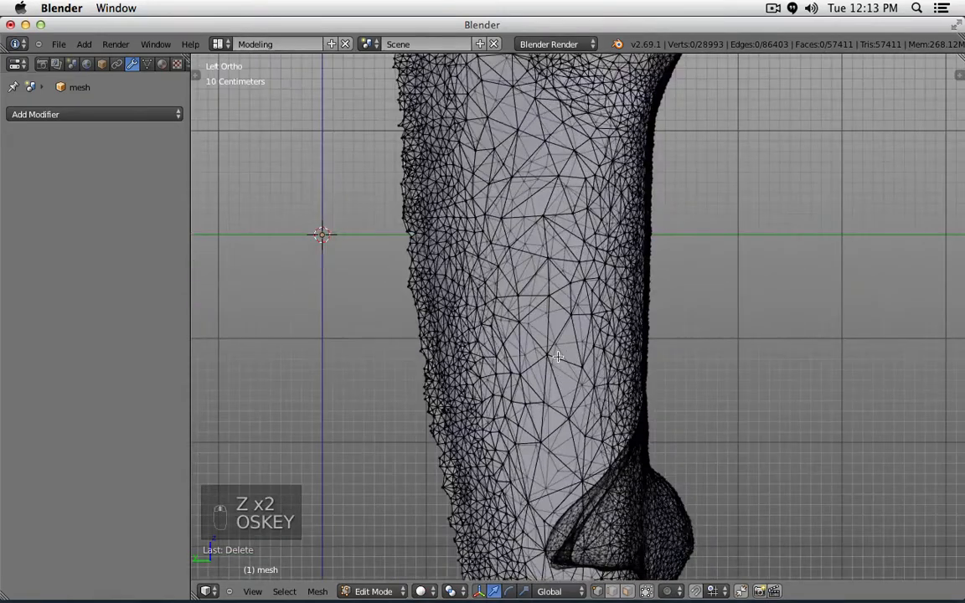
key("super+z")
Step: Delete the selected dark back-edge strip as faces
key("x")
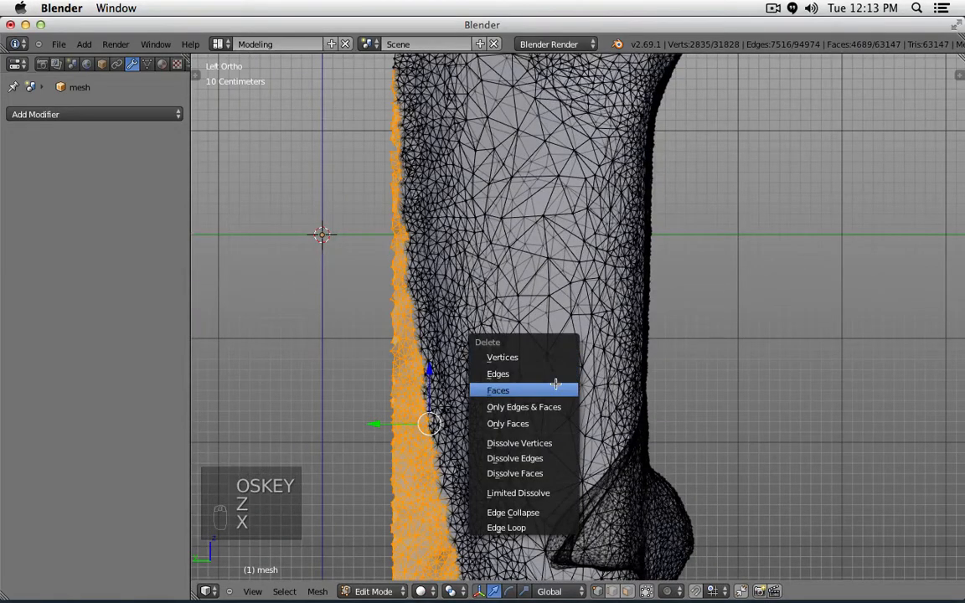
left_click(555, 383)
key("z")
key("z")
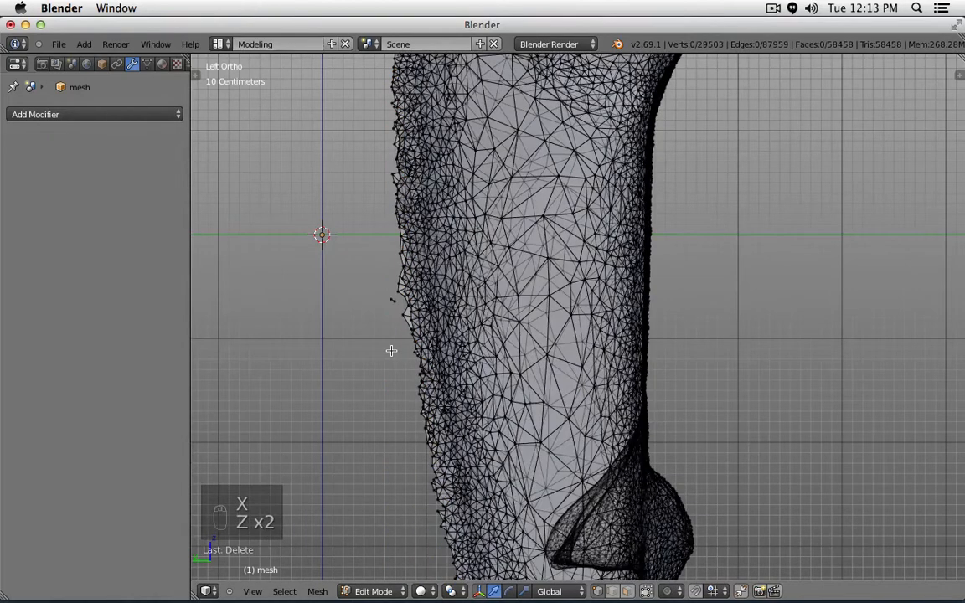
Step: Return to Object Mode, set the viewport shading to Texture and inspect the trimmed back edge up close
key("Tab")
left_click(437, 591)
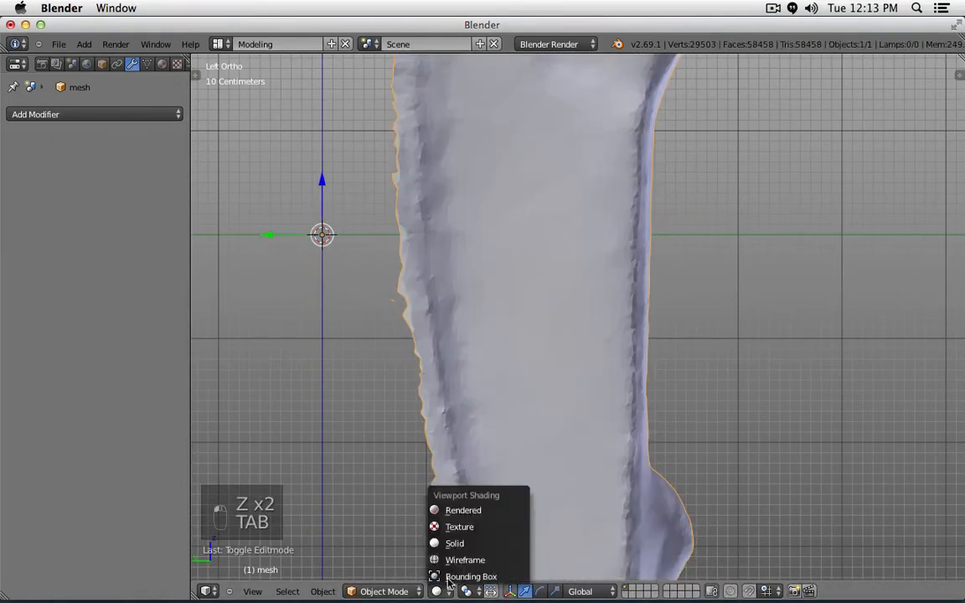
left_click(462, 527)
scroll(463, 469, "down", 6)
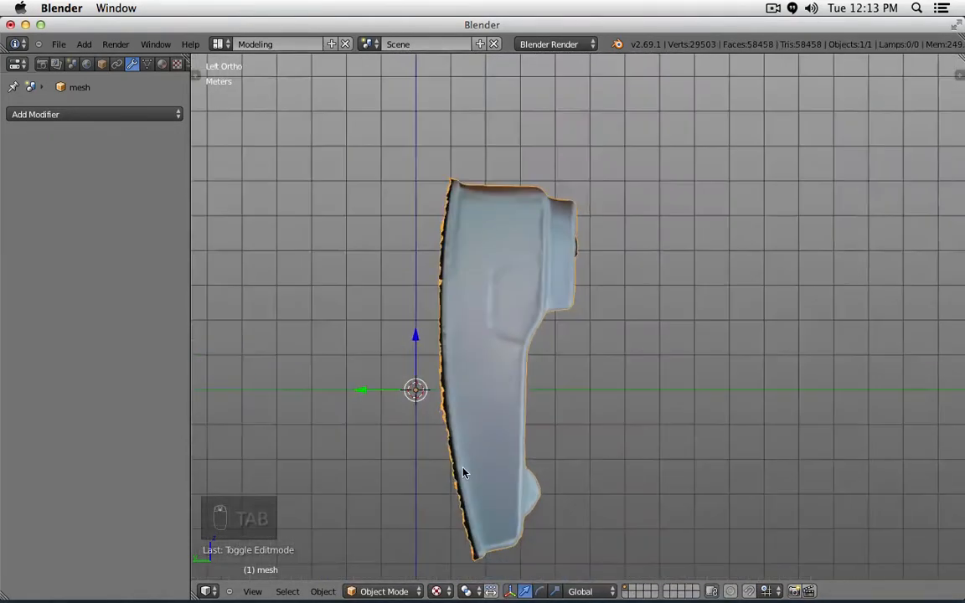
scroll(441, 307, "up", 5)
scroll(461, 478, "down", 5)
scroll(461, 400, "up", 5)
scroll(463, 400, "down", 5)
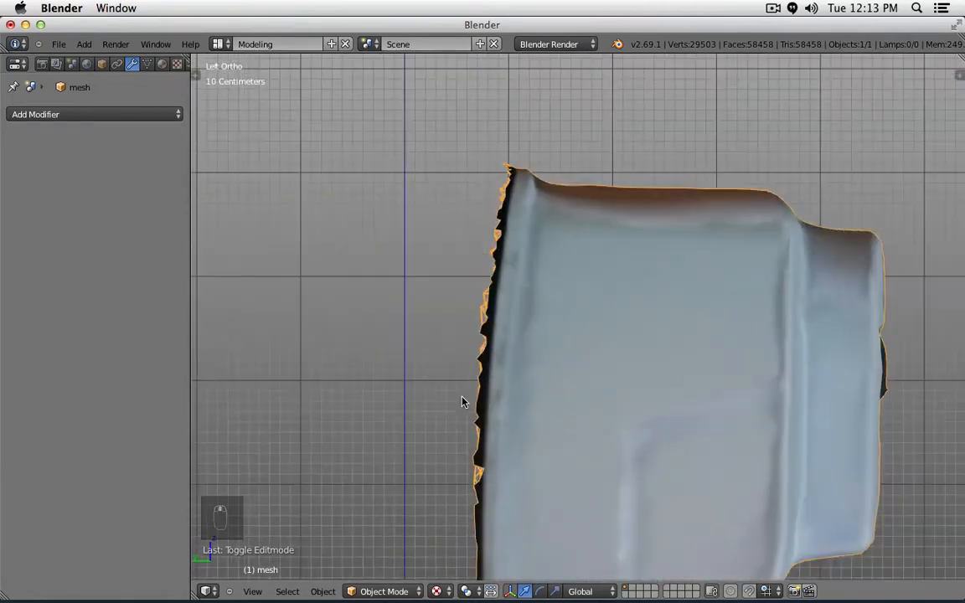
Step: Undo the face deletion of the dark back-edge strip and delete the selected strip as vertices
key("Tab")
key("super+z")
key("super+z")
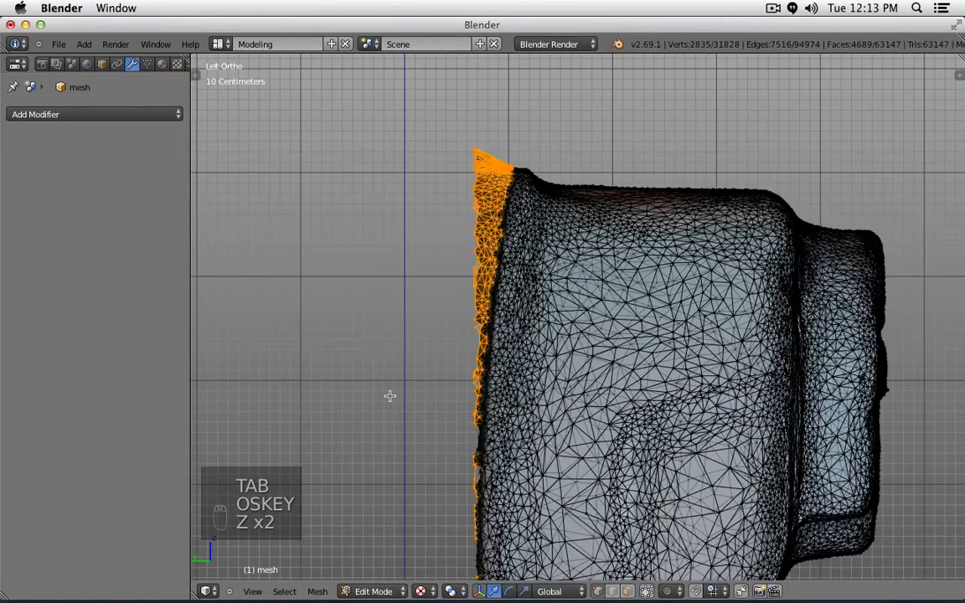
key("x")
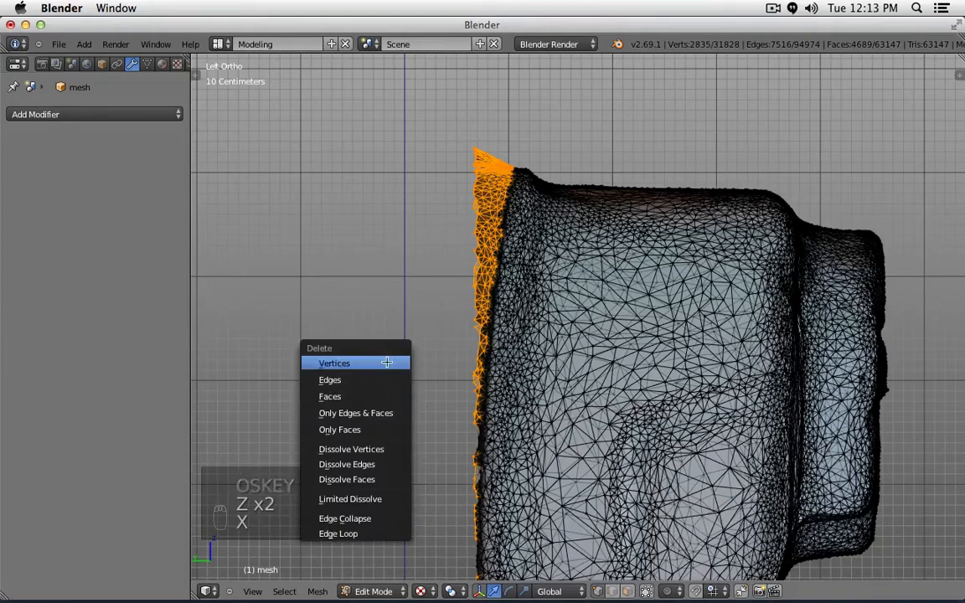
left_click(386, 362)
Step: Return to Object Mode, set the viewport shading to Texture and inspect the trimmed back edge down to the recharger's bottom
key("Tab")
key("z")
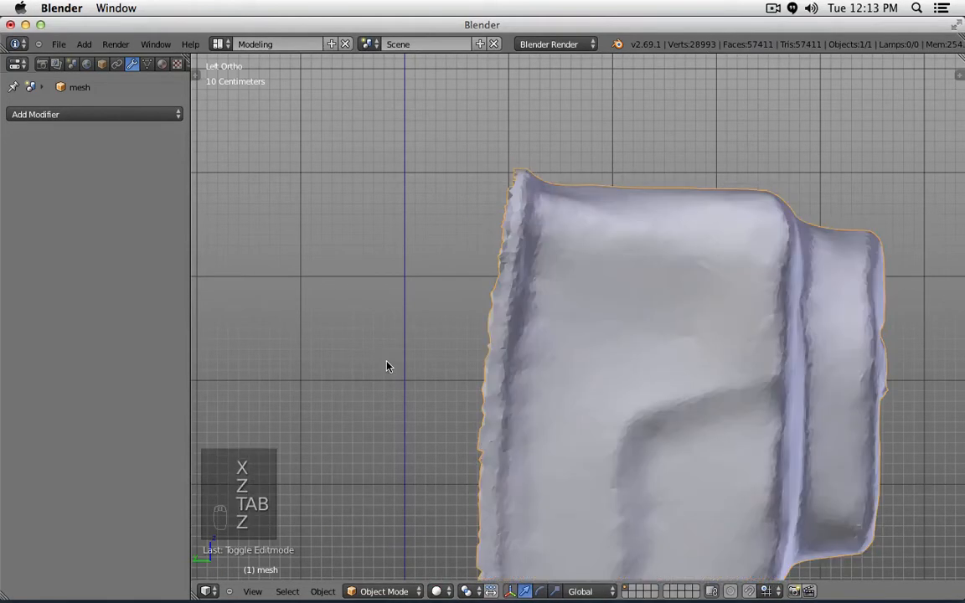
left_click(436, 590)
left_click(461, 519)
scroll(507, 416, "down", 4)
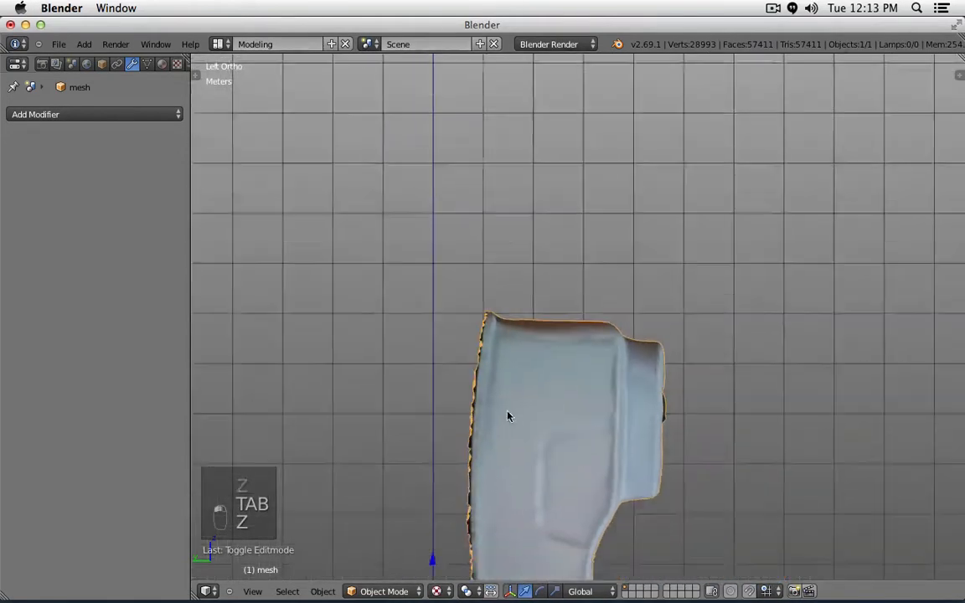
middle_click_drag(507, 417, 500, 241, "shift")
middle_click_drag(523, 489, 504, 325, "shift")
scroll(501, 419, "up", 3)
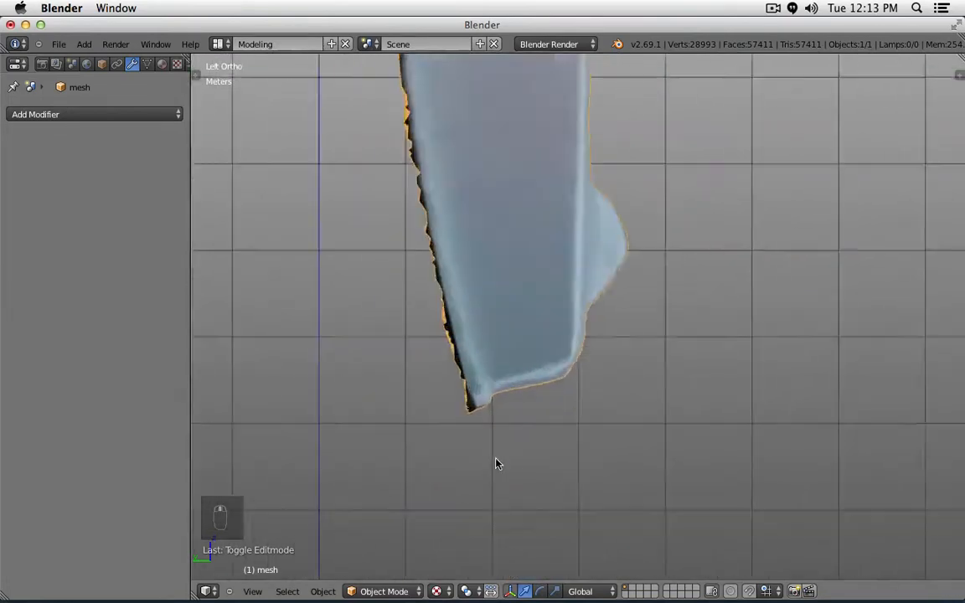
Step: Circle-select the leftover vertices at the recharger's lower back corner, delete them, and return to Object Mode with Solid shading
scroll(391, 304, "up", 5)
key("Tab")
key("z")
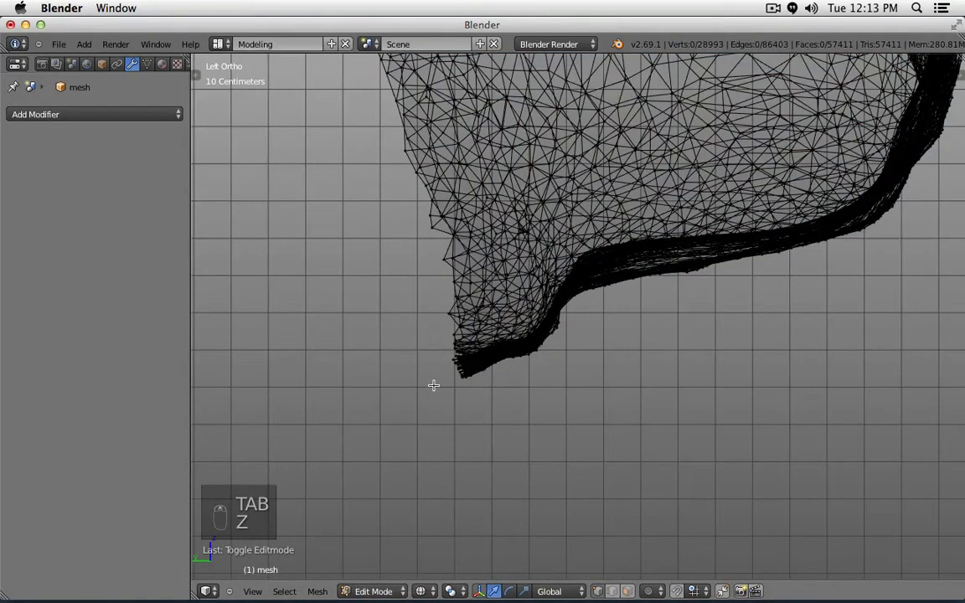
key("c")
left_click_drag(422, 384, 403, 351)
right_click(378, 376)
key("z")
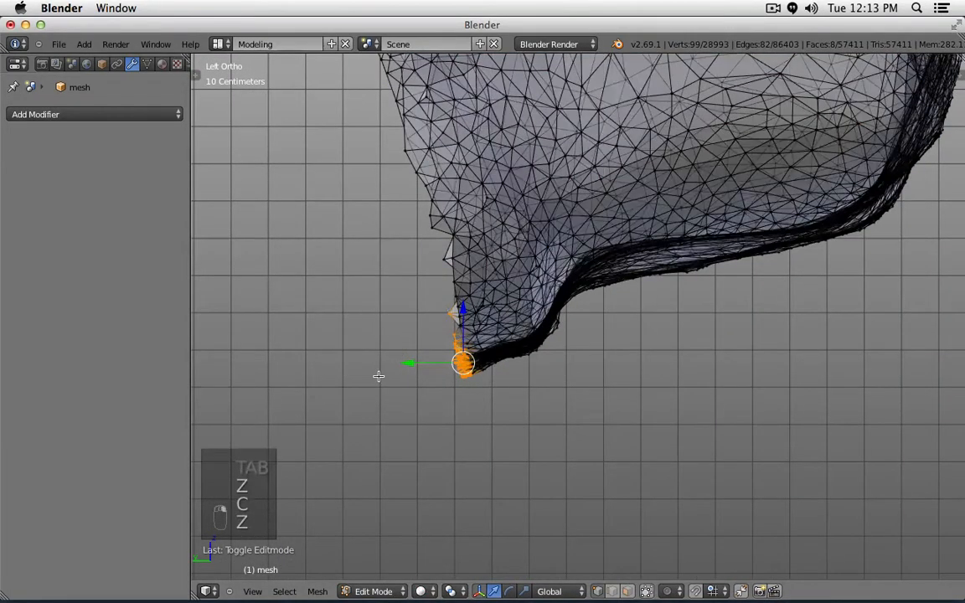
key("x")
left_click(378, 374)
key("z")
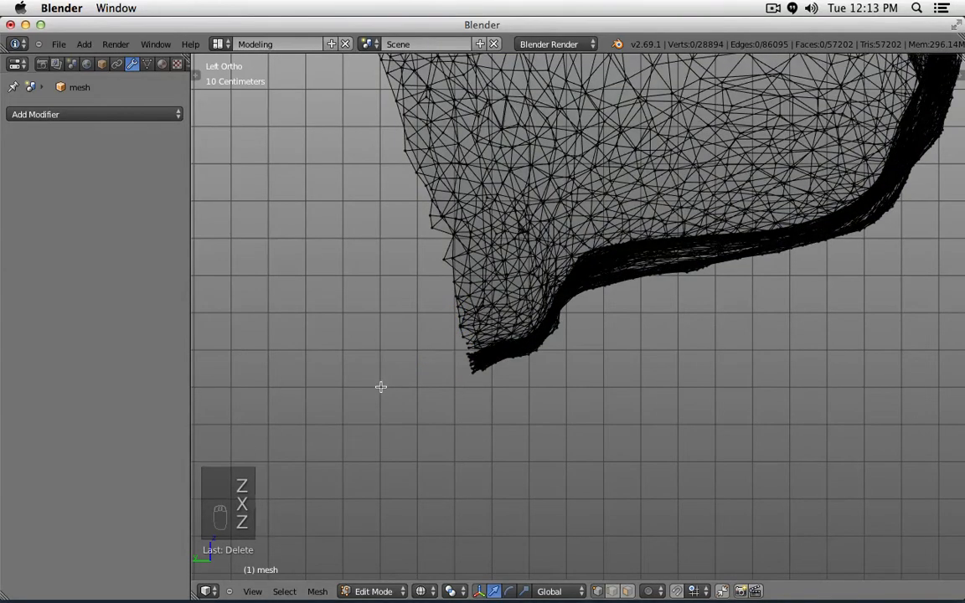
key("z")
scroll(499, 399, "down", 8)
key("Tab")
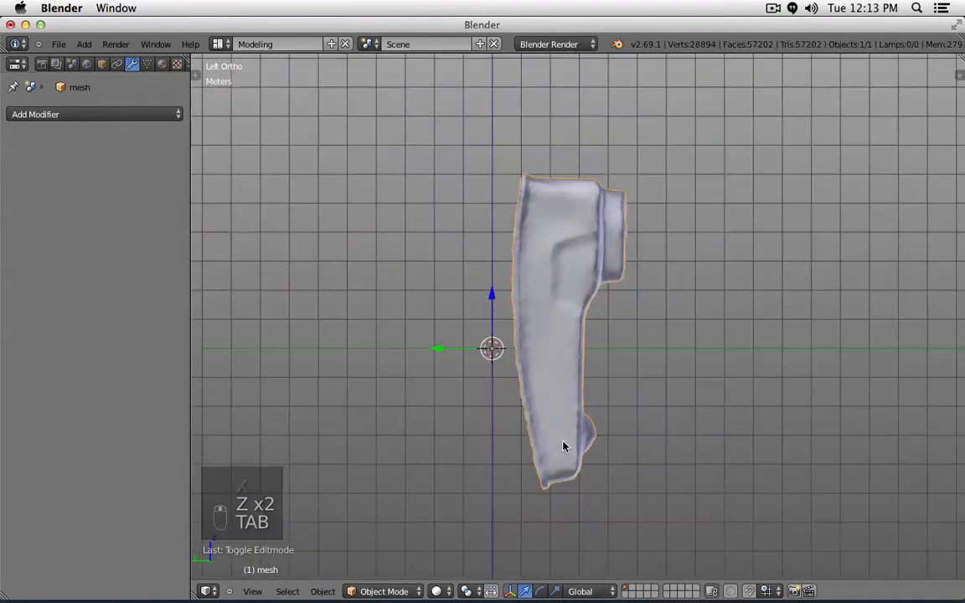
Step: Add a cube in the front view as a size reference and show its transform properties
key("KP_1")
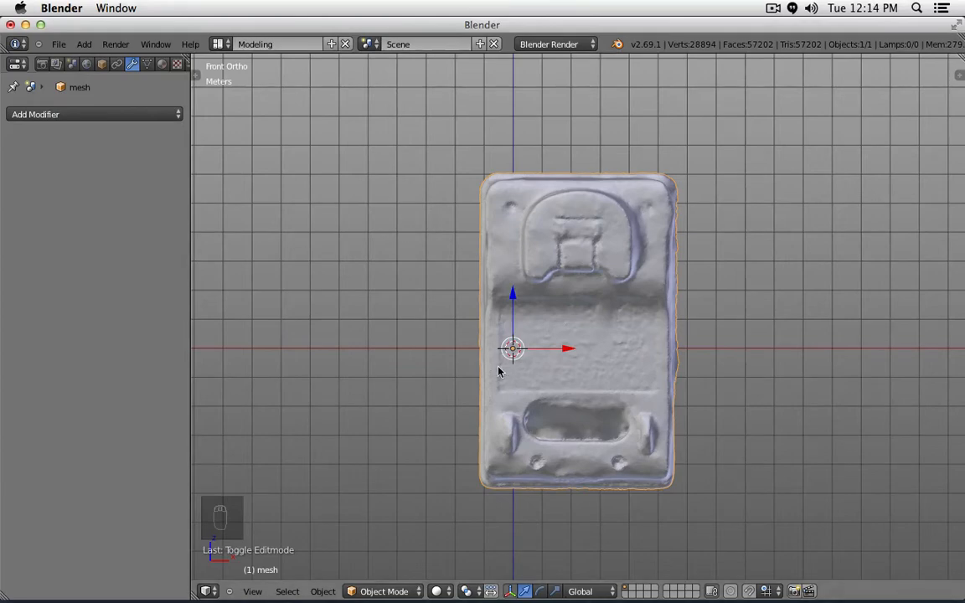
middle_click_drag(496, 367, 671, 430)
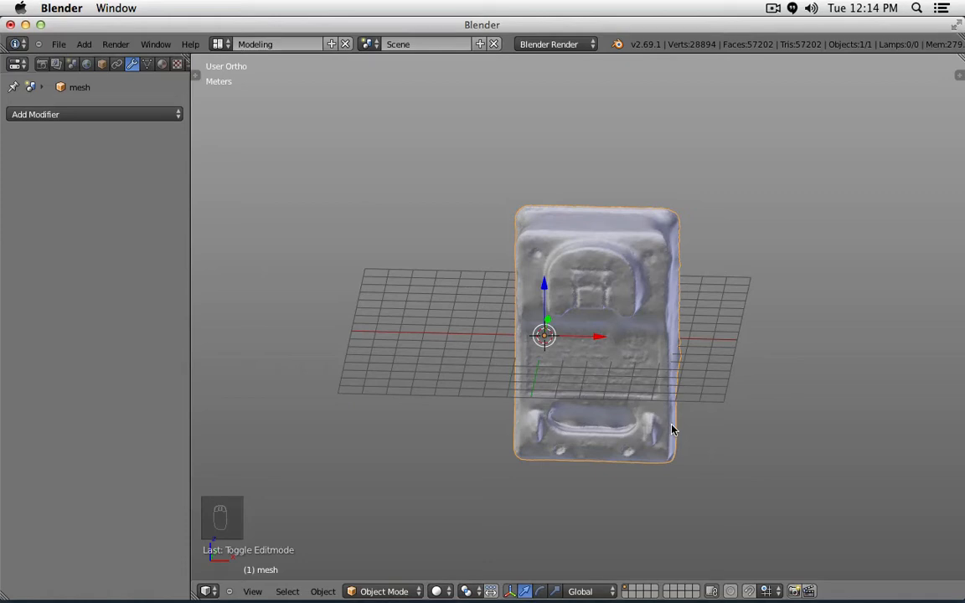
key("KP_1")
key("shift+a")
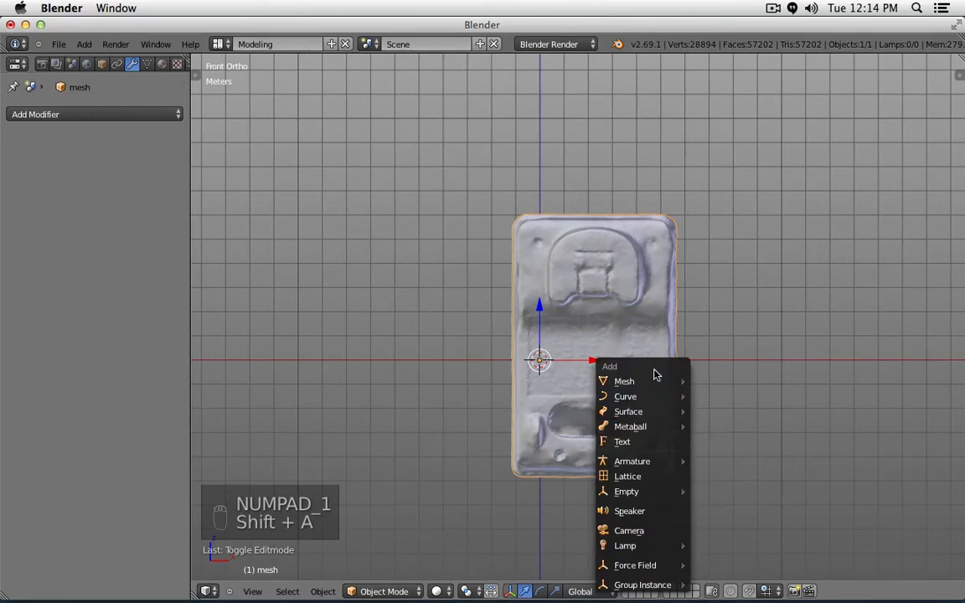
mouse_move(636, 382)
left_click(708, 398)
key("n")
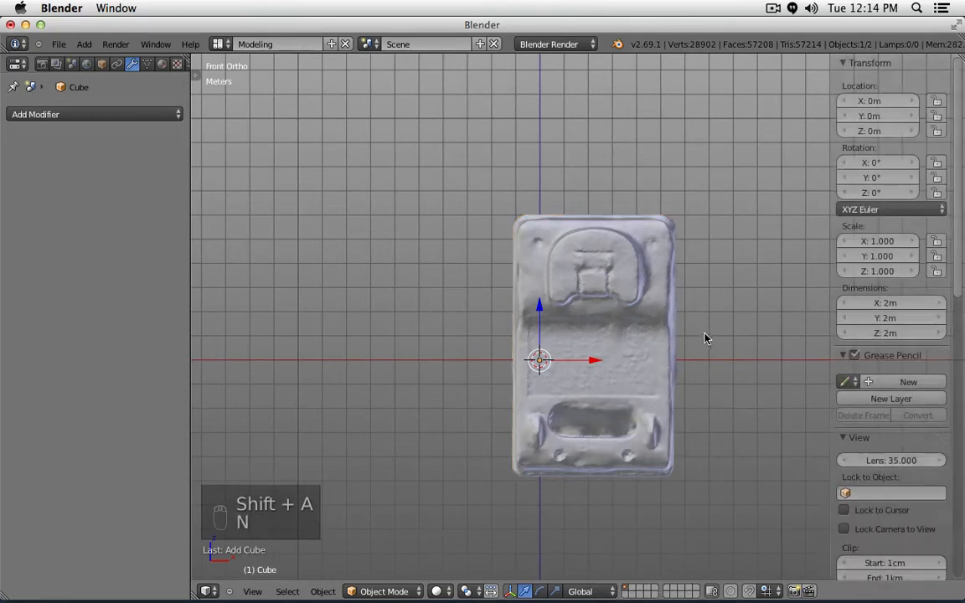
Step: Set the cube's dimensions to X 5.75 cm, Y 2 cm and Z 2 cm
left_click(893, 302)
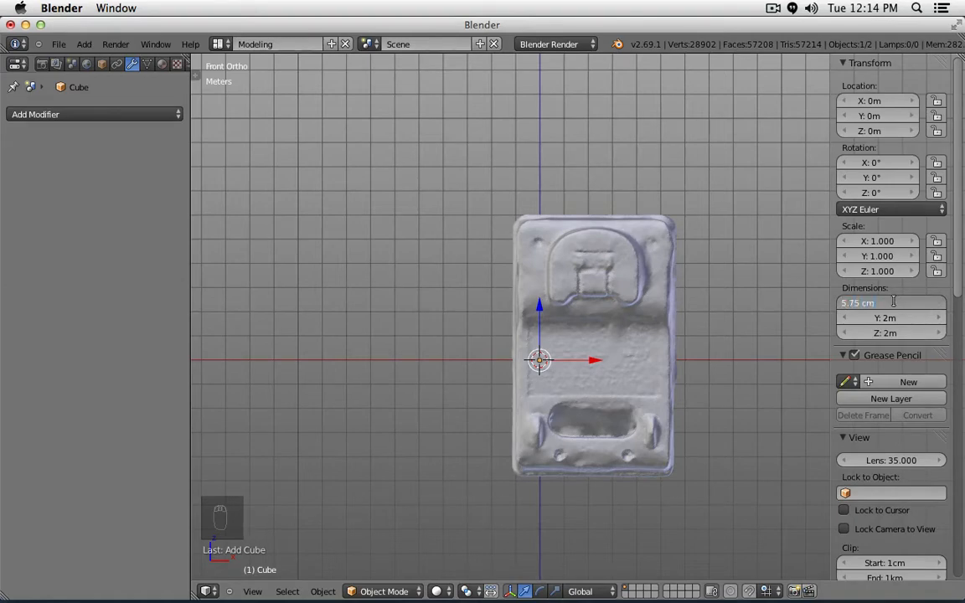
type("5.75 cm")
key("Tab")
type("2cm")
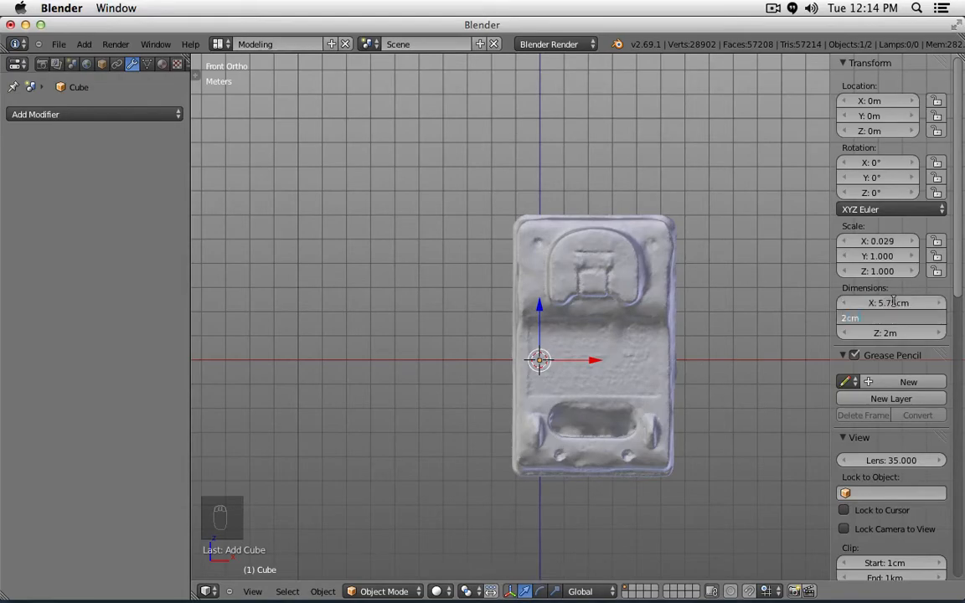
key("Tab")
type("2cm")
key("Return")
Step: Locate the tiny cube inside the mesh in Wireframe shading and set the viewport shading to Texture
scroll(608, 388, "up", 5)
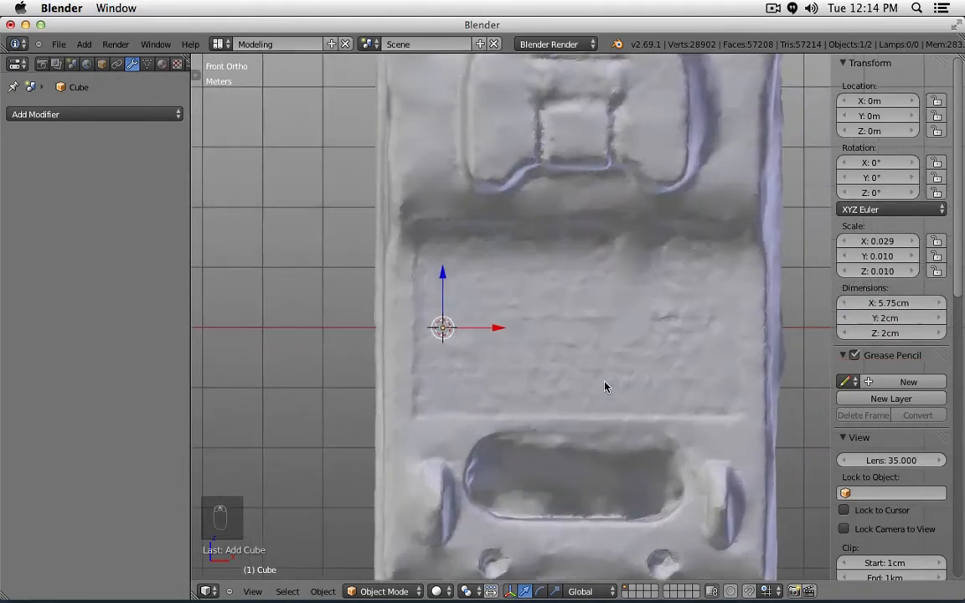
key("z")
scroll(449, 339, "up", 5)
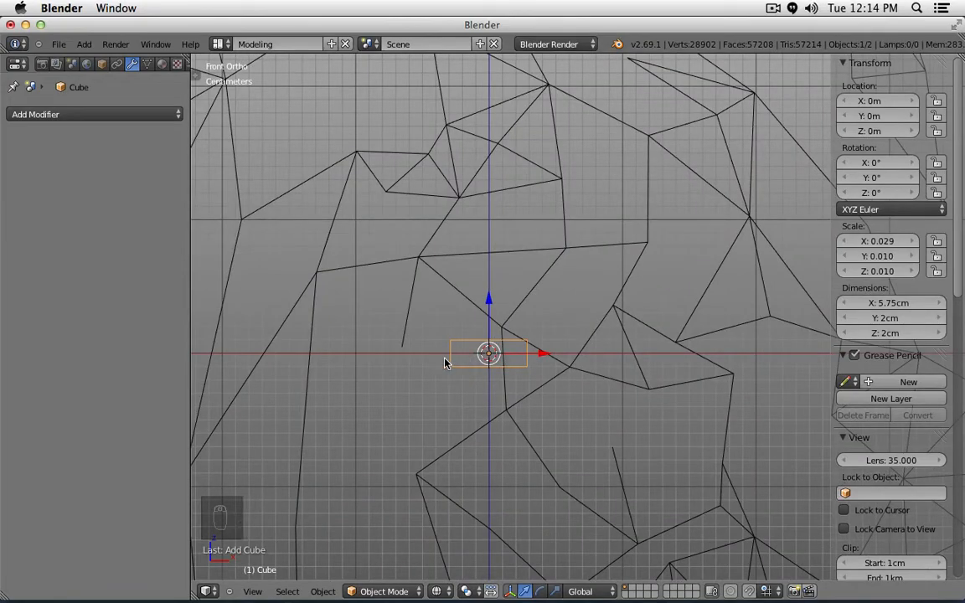
scroll(444, 362, "down", 8)
key("z")
scroll(467, 358, "down", 4)
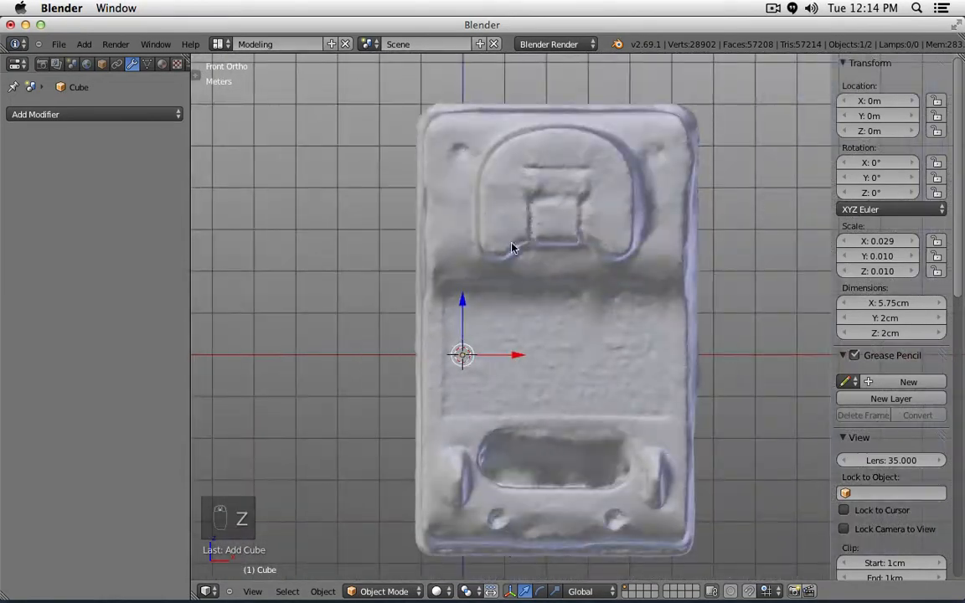
left_click(442, 592)
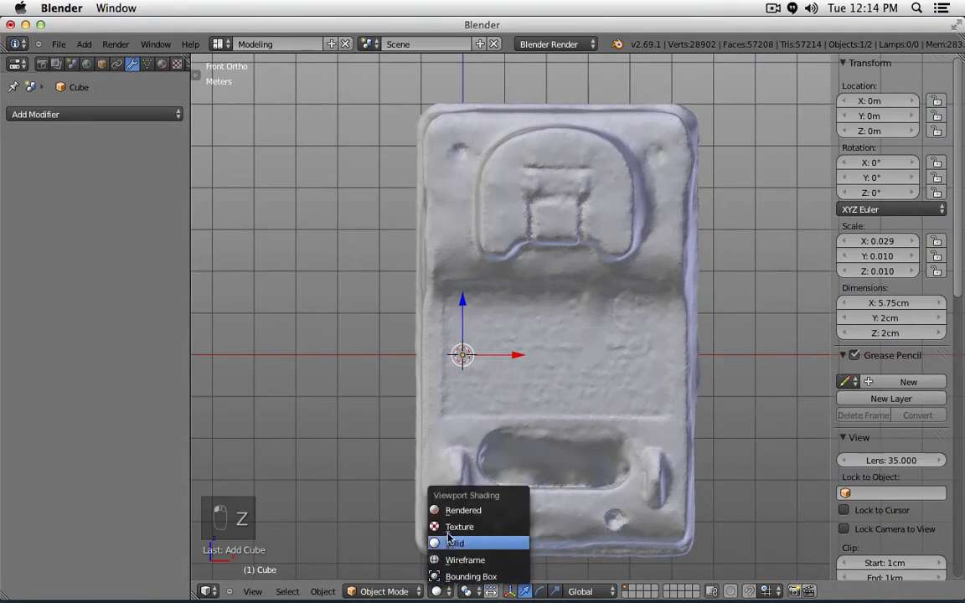
left_click(441, 463)
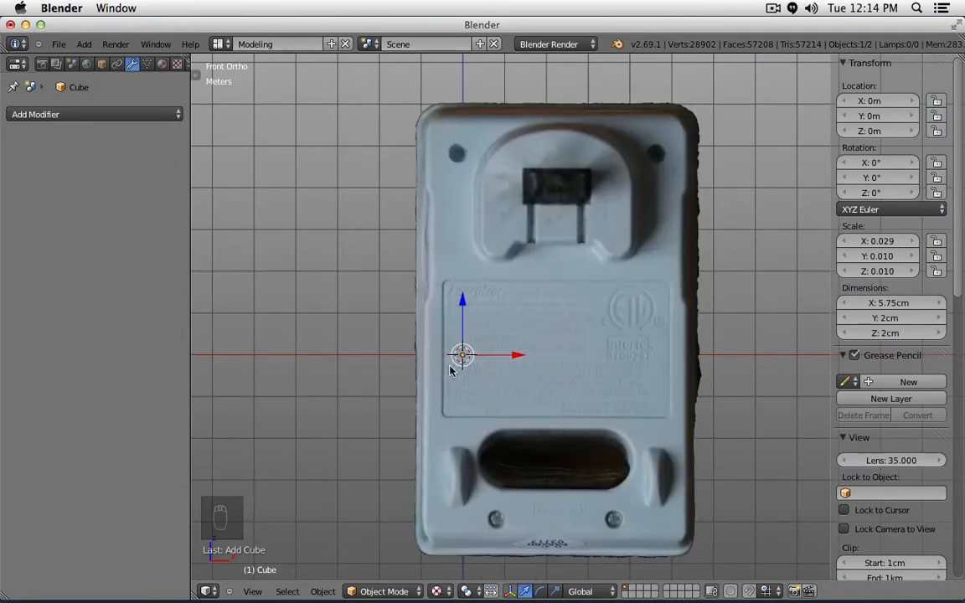
Step: Move the recharger mesh about 3.57 m along Y in the right view so it sits behind the cube
key("KP_3")
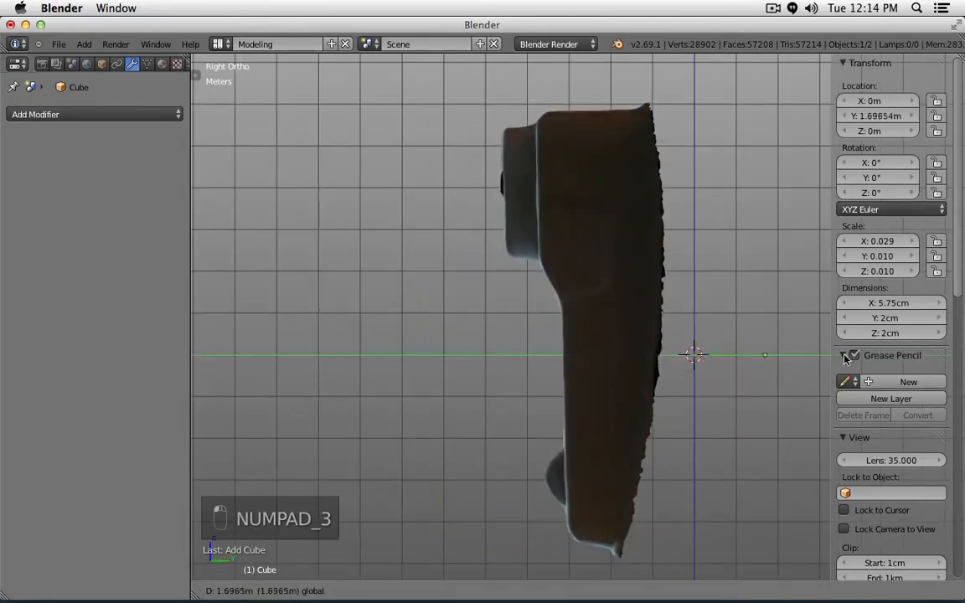
right_click(637, 321)
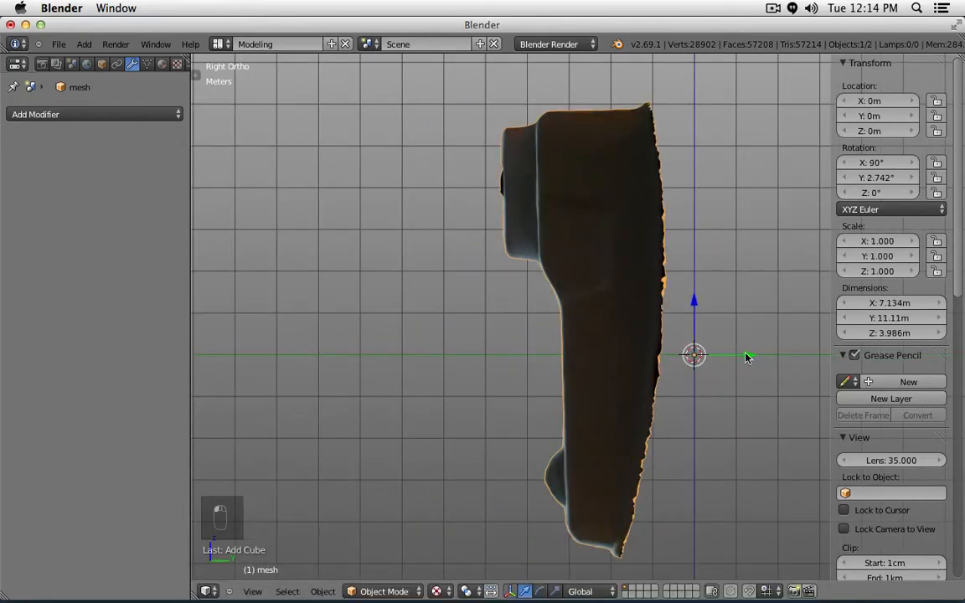
left_click_drag(747, 357, 895, 358)
key("KP_1")
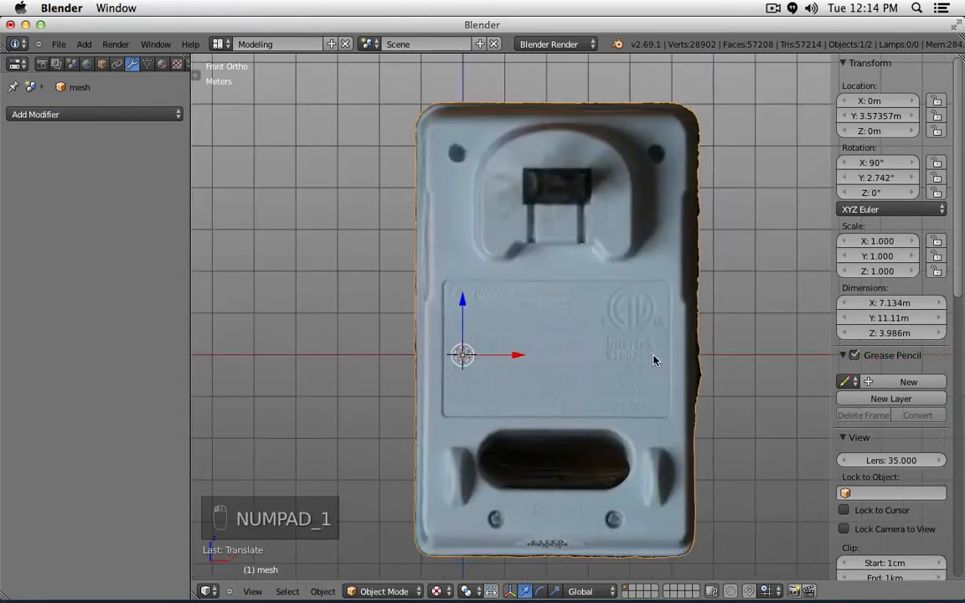
Step: Scale the recharger mesh down to about 0.016, making it about 11.3 cm wide, to approach the reference cube's size
scroll(657, 361, "up", 4)
key("s")
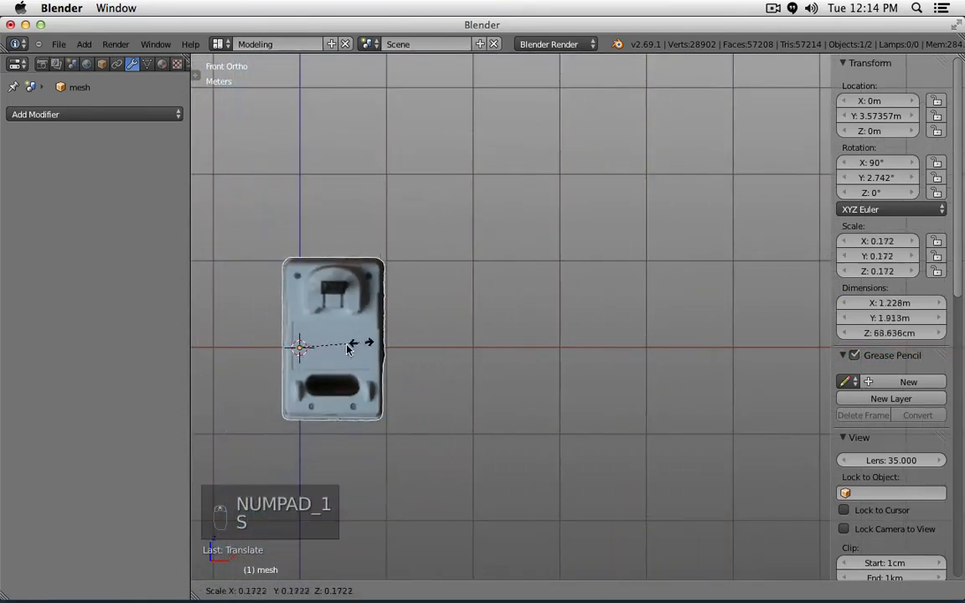
left_click(331, 339)
scroll(442, 323, "up", 6)
key("s")
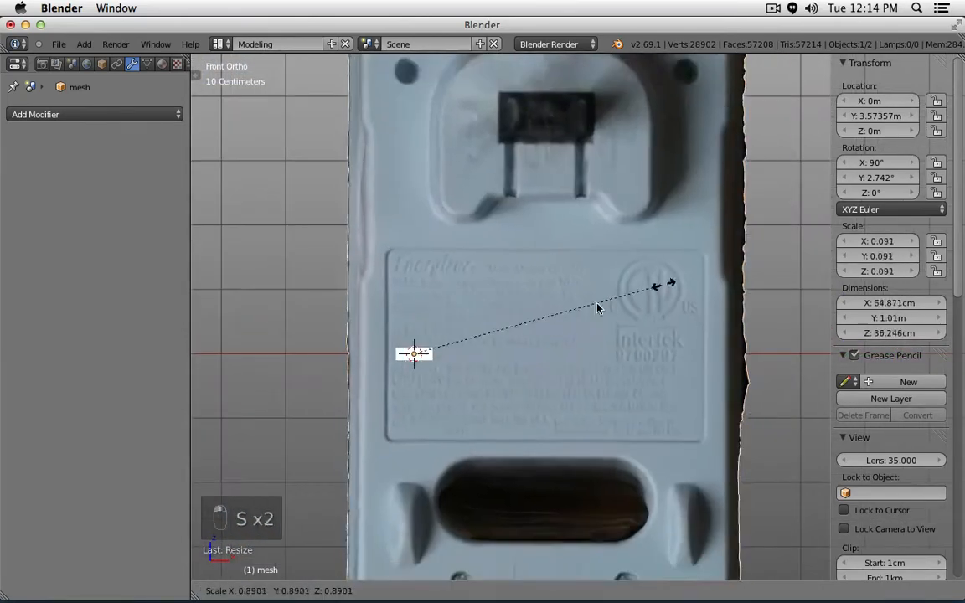
left_click(461, 352)
scroll(447, 333, "up", 4)
scroll(608, 348, "up", 5)
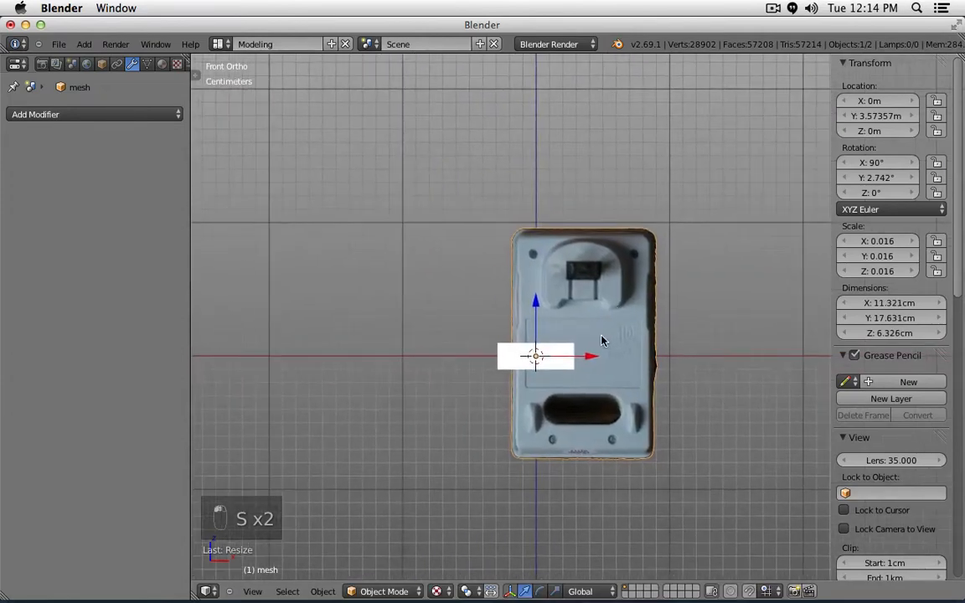
Step: Move the recharger mesh to about X -2.14 cm, Z 1.32 mm, aligning its label panel's left edge with the cube's left edge
key("g")
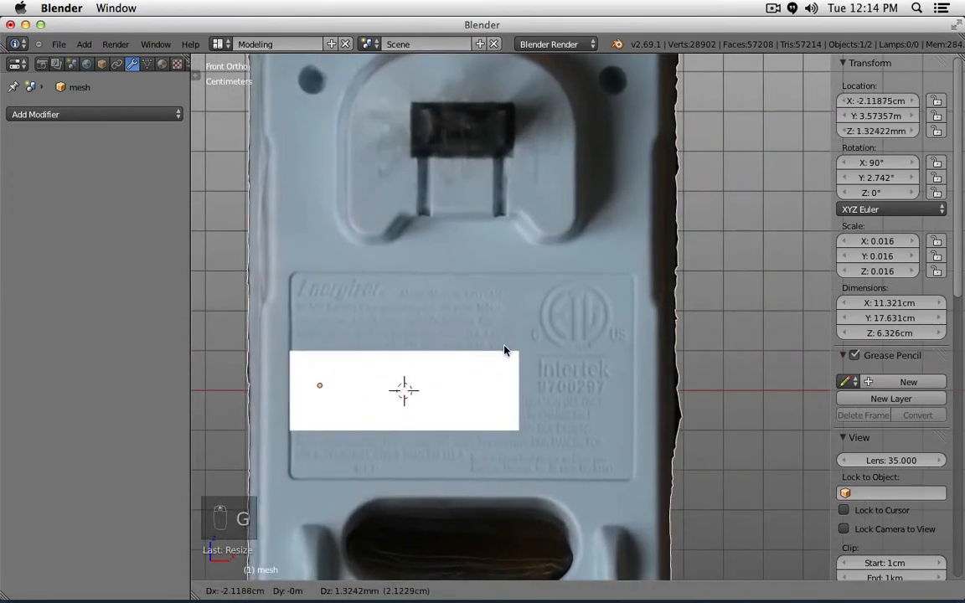
left_click(505, 349)
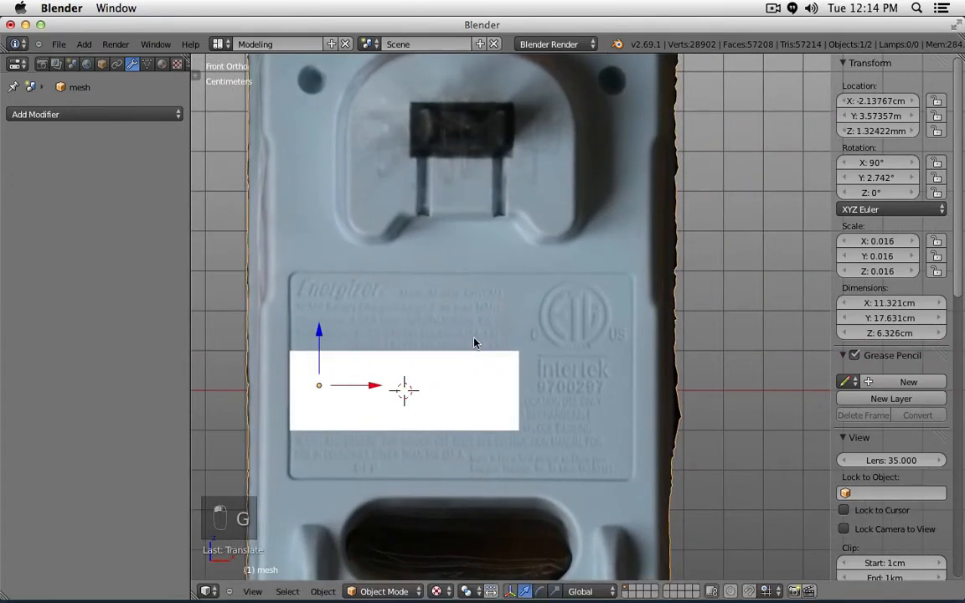
scroll(474, 342, "up", 5)
key("g")
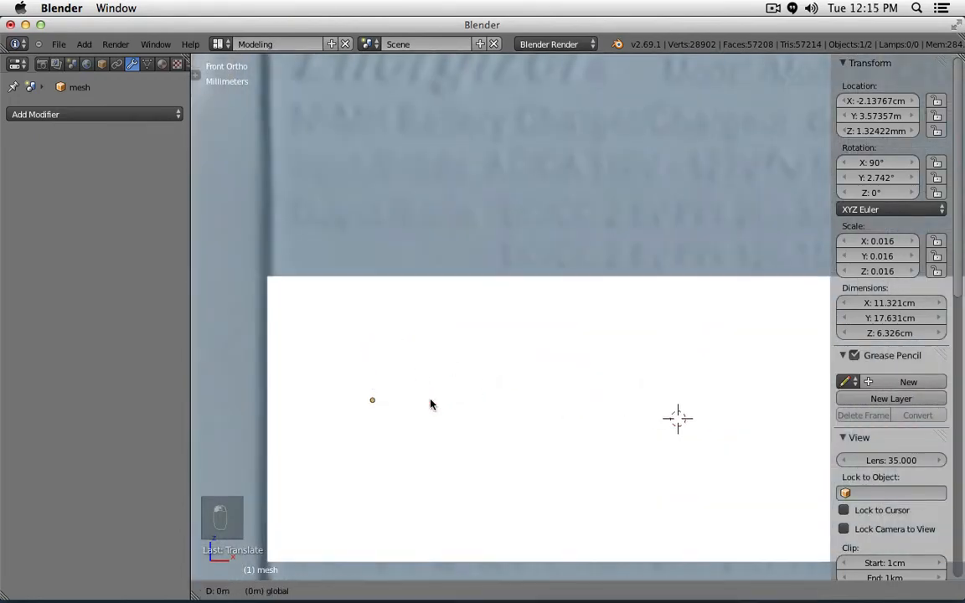
left_click_drag(431, 400, 429, 400)
scroll(408, 292, "down", 4)
Step: Place the 3D cursor on the cube's left edge near its upper corner and set the pivot point to 3D Cursor
key("Tab")
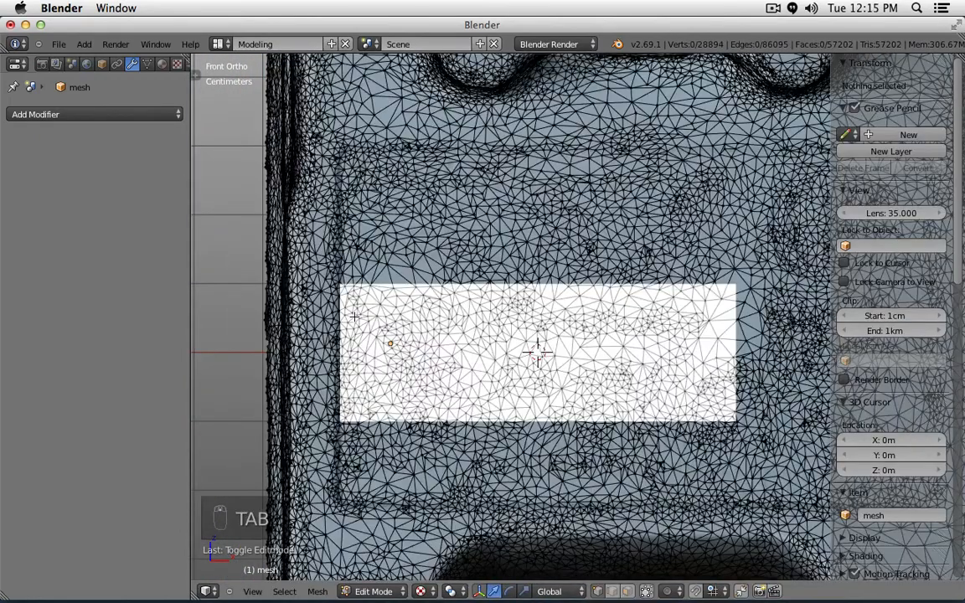
key("Tab")
scroll(350, 333, "up", 6)
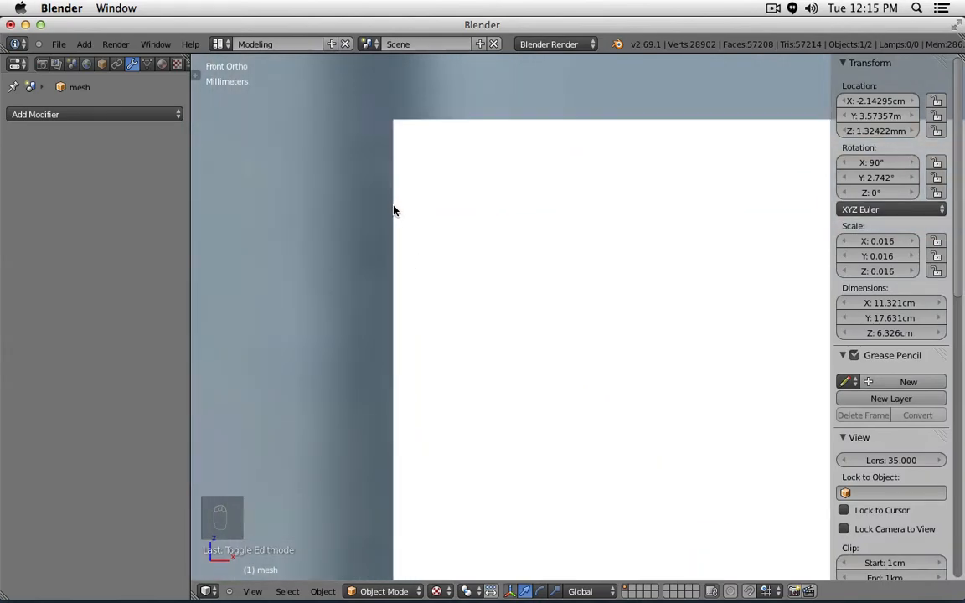
left_click(394, 210)
scroll(422, 257, "down", 5)
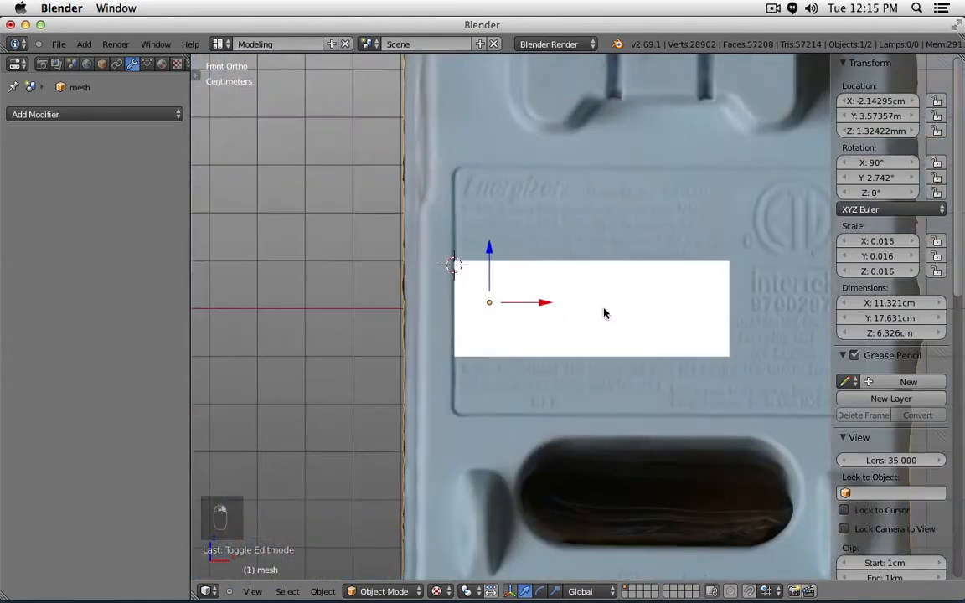
middle_click_drag(604, 308, 362, 268, "shift")
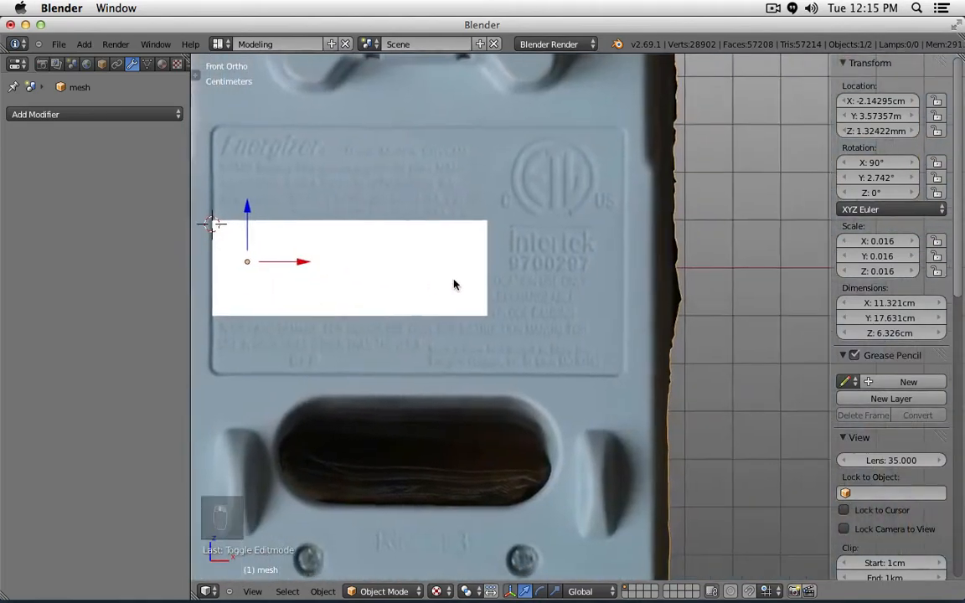
scroll(486, 285, "down", 3)
left_click(468, 592)
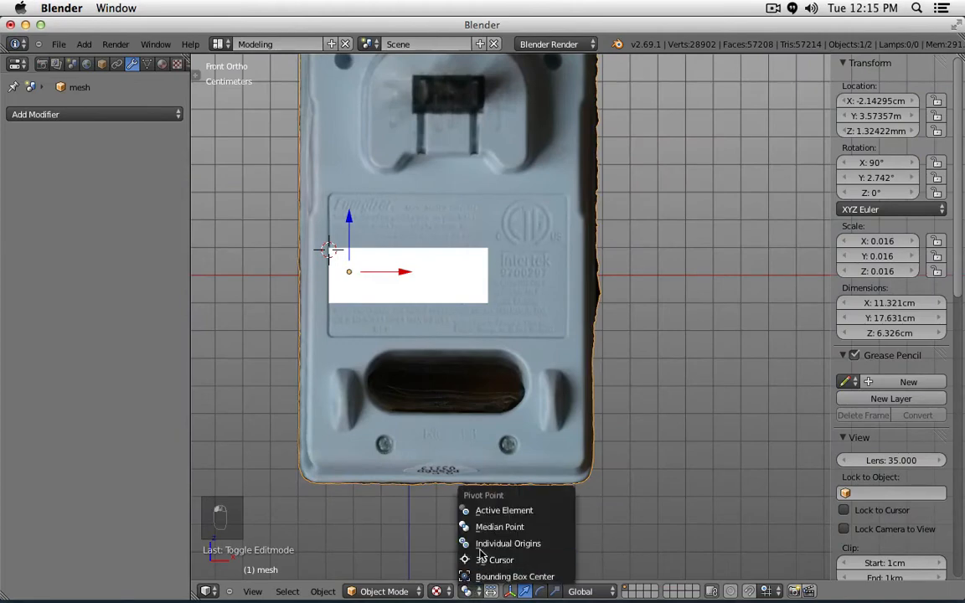
left_click(484, 560)
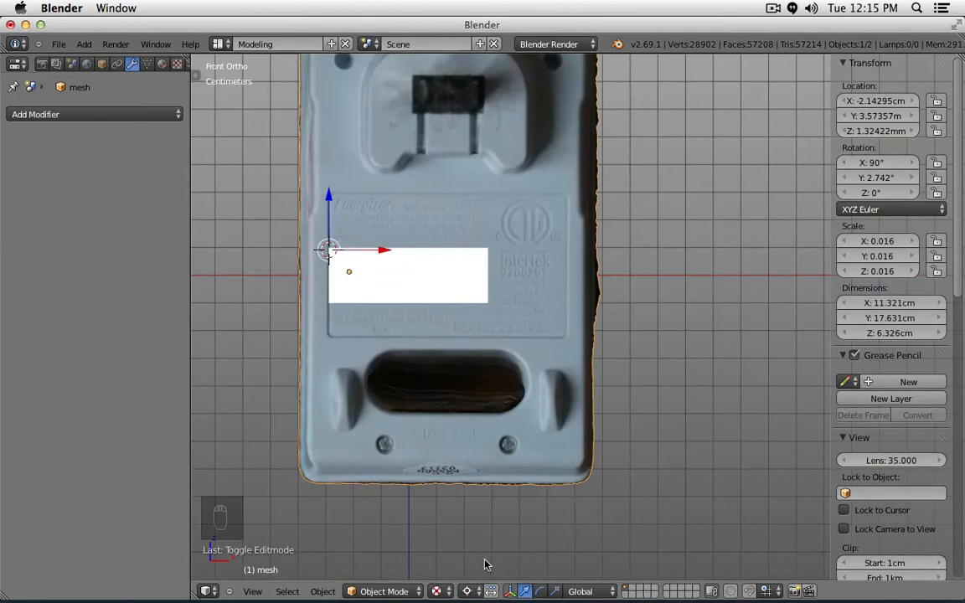
Step: Scale the recharger mesh about the 3D cursor to about 7.57 cm wide, fitting its label panel to the cube's width
middle_click_drag(558, 348, 588, 492, "shift")
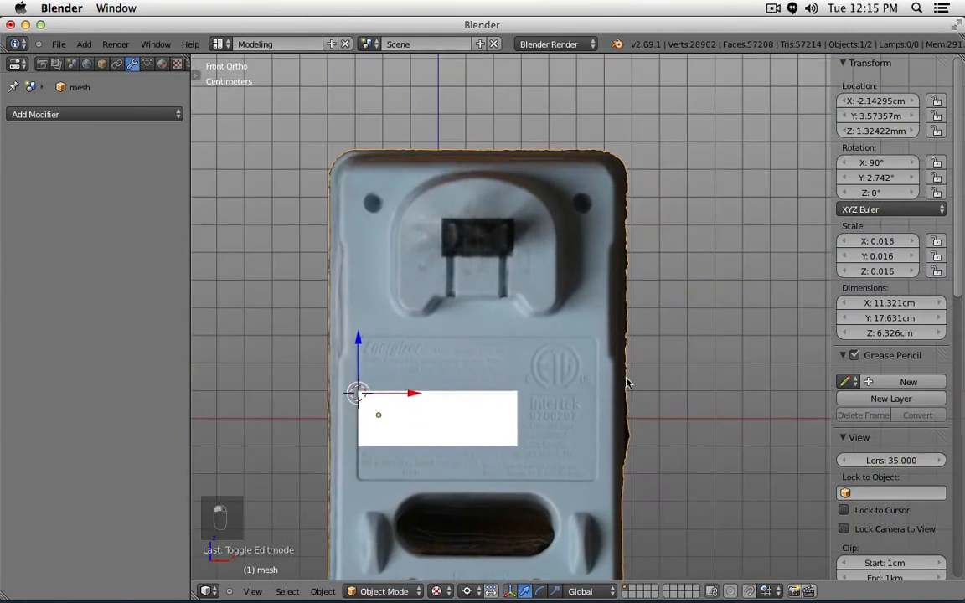
key("s")
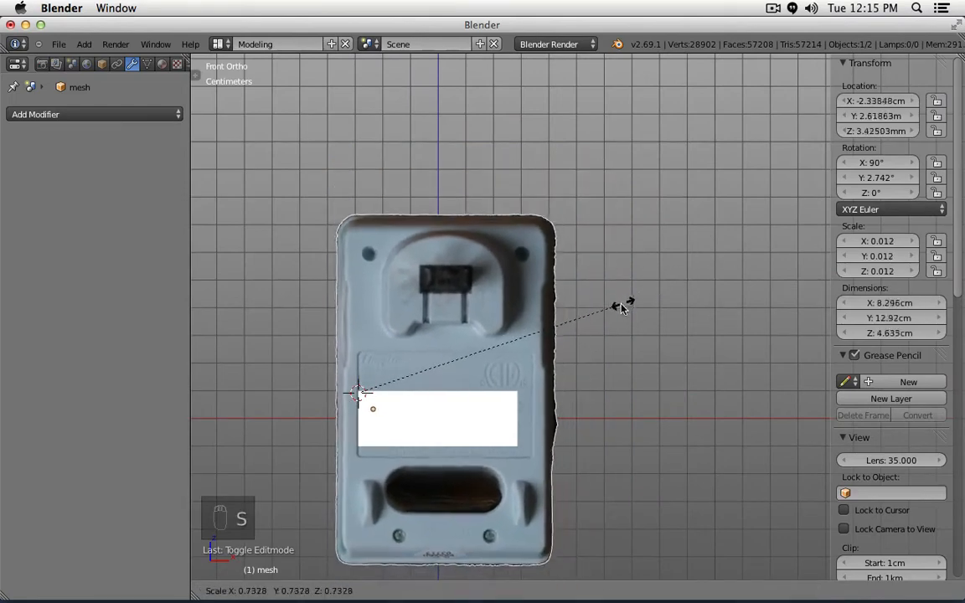
left_click(604, 313)
scroll(552, 423, "up", 5)
scroll(551, 420, "up", 1)
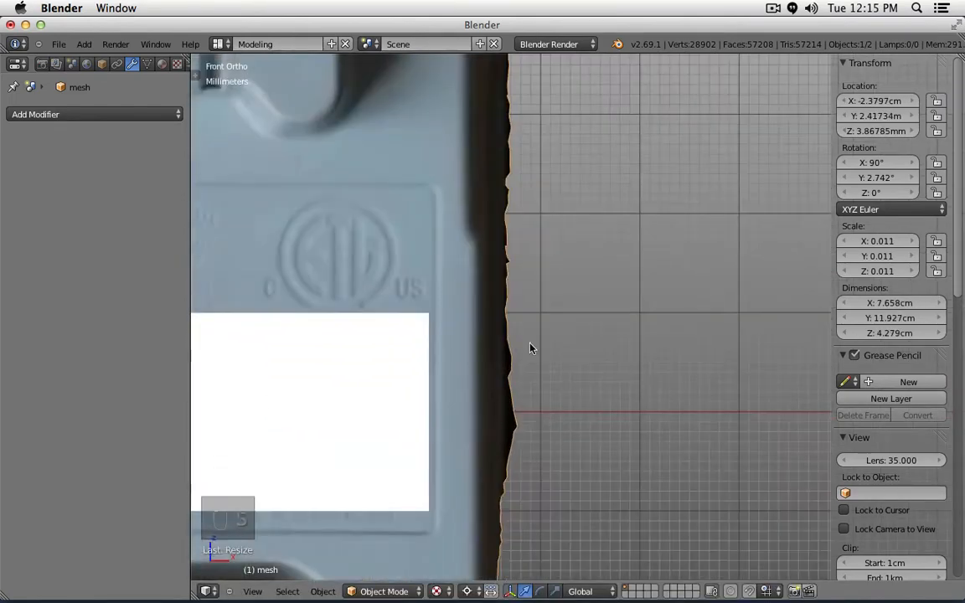
middle_click_drag(522, 315, 673, 294, "shift")
scroll(682, 285, "up", 3)
key("s")
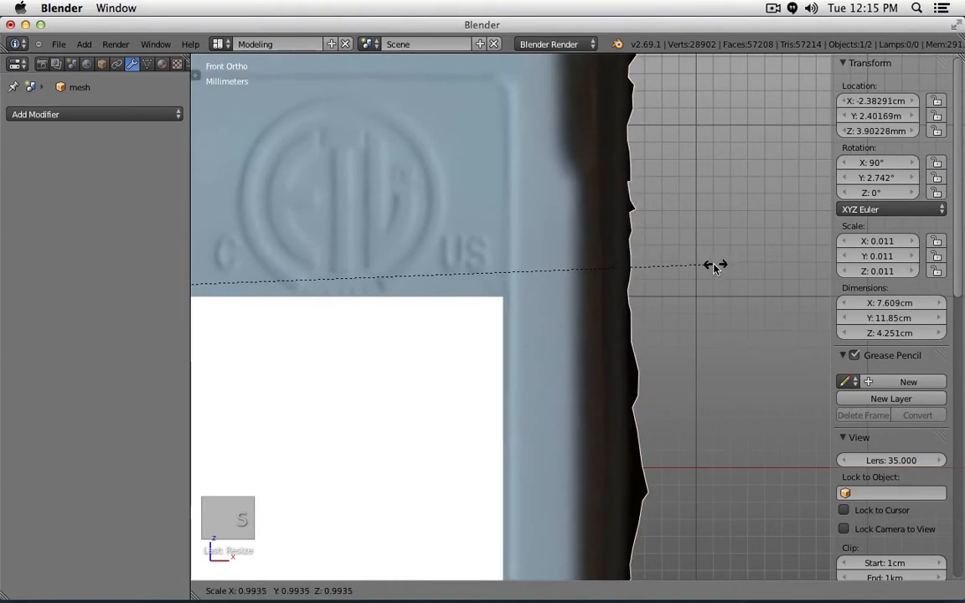
left_click(708, 269)
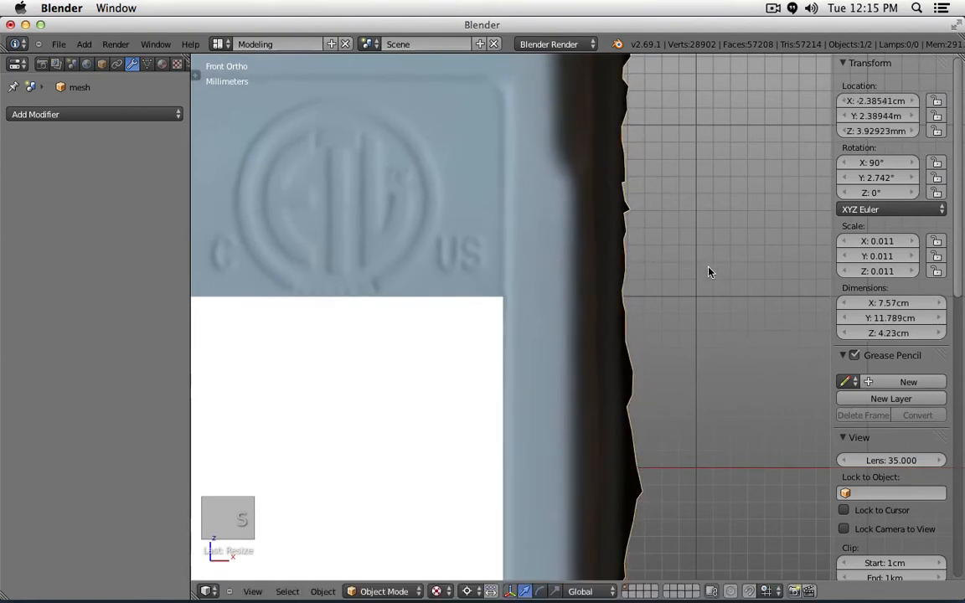
Step: Move the recharger mesh up along Z to about 5.35 mm, aligning the label panel's lower edge with the cube's
scroll(532, 334, "down", 2)
middle_click_drag(532, 334, 670, 308, "shift")
scroll(667, 303, "down", 3)
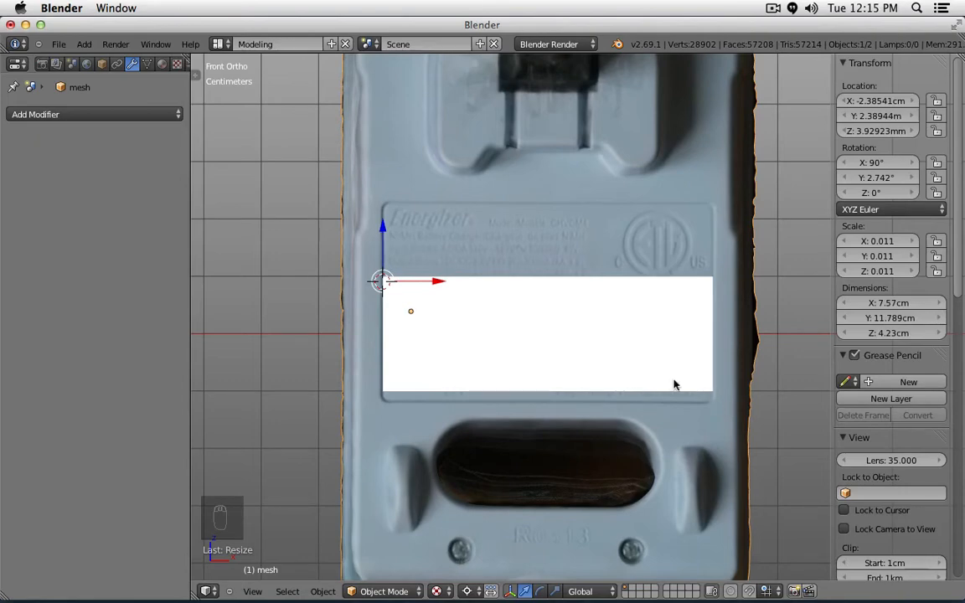
scroll(674, 383, "down", 4)
scroll(650, 384, "up", 3)
middle_click_drag(650, 282, 658, 411, "shift")
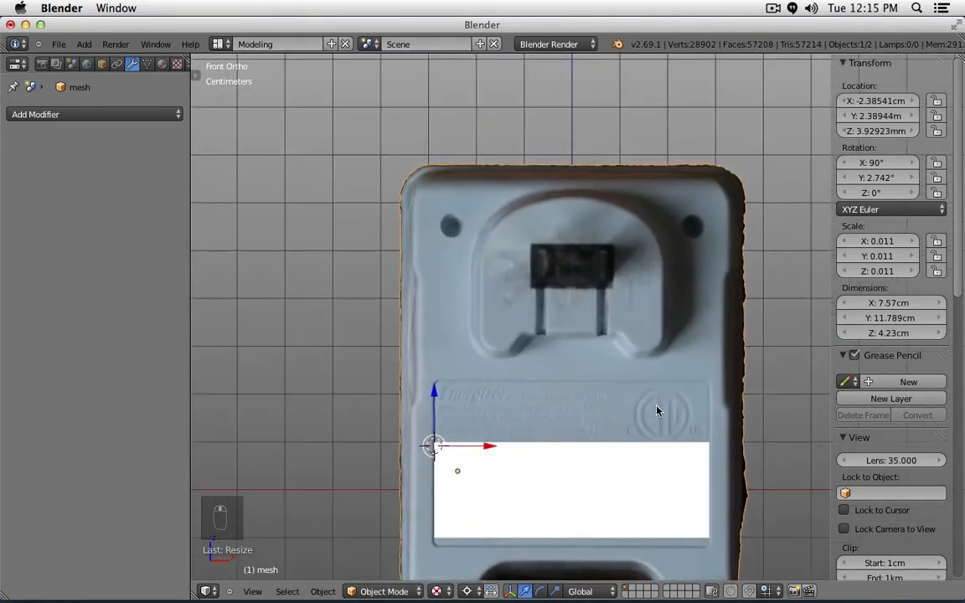
middle_click_drag(539, 444, 447, 282, "shift")
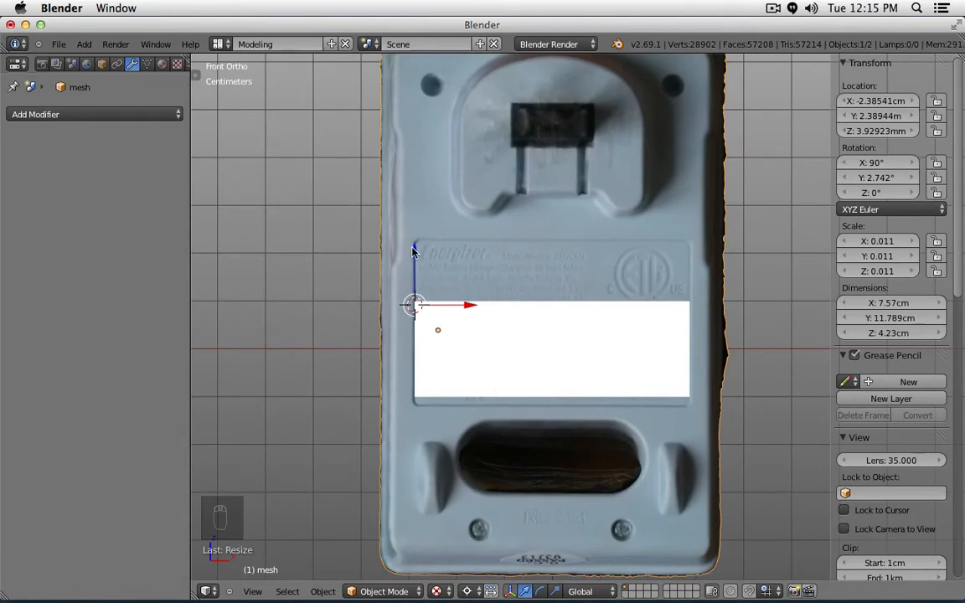
left_click_drag(414, 252, 412, 246)
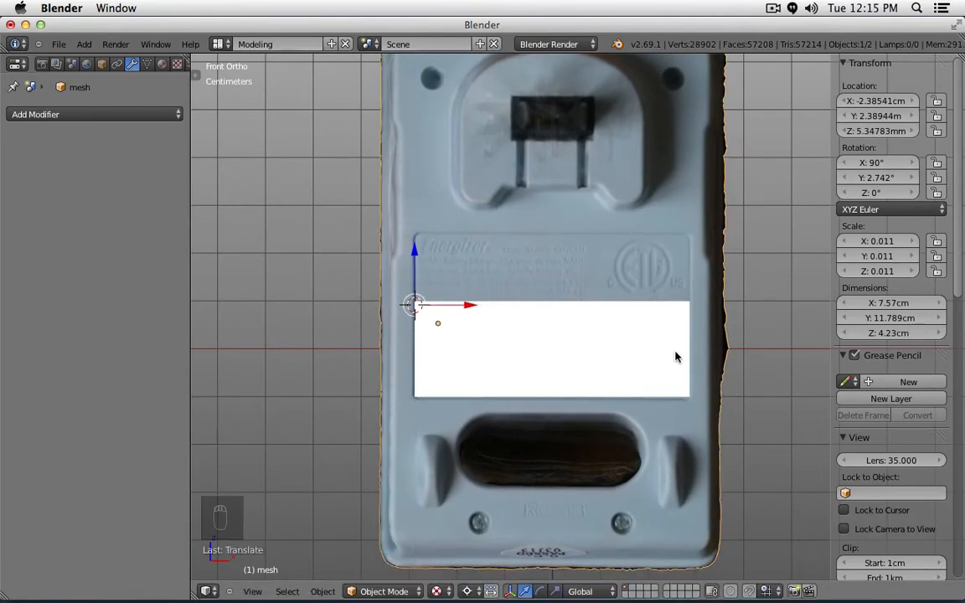
Step: Maximize the 3D view and rotate the recharger mesh to about 2.451° in Y, leveling the panel's lower edge with the cube
scroll(677, 358, "up", 5)
middle_click_drag(677, 358, 772, 226, "shift")
middle_click_drag(728, 267, 728, 209, "shift")
key("shift+space")
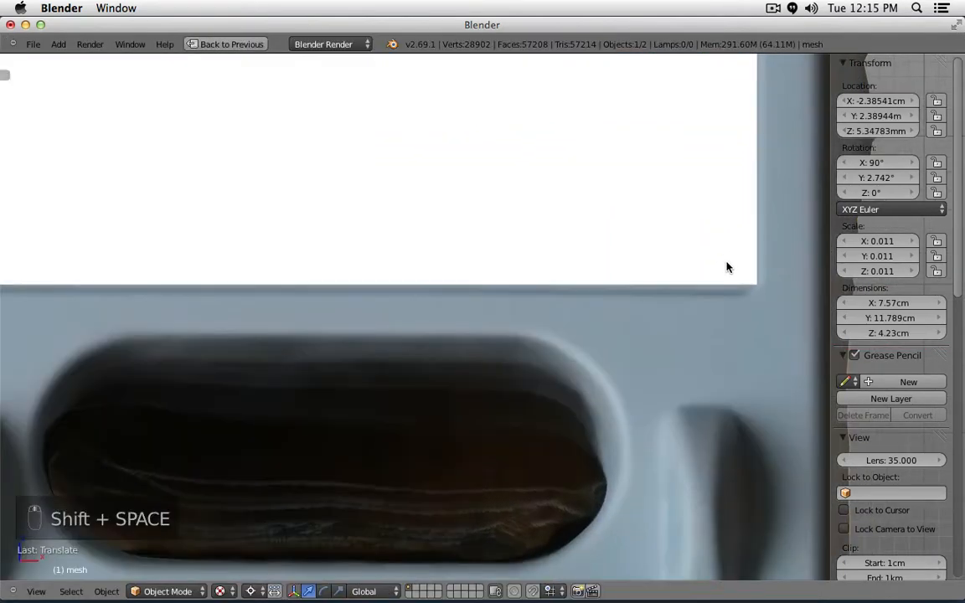
scroll(728, 267, "down", 5)
scroll(440, 274, "up", 2)
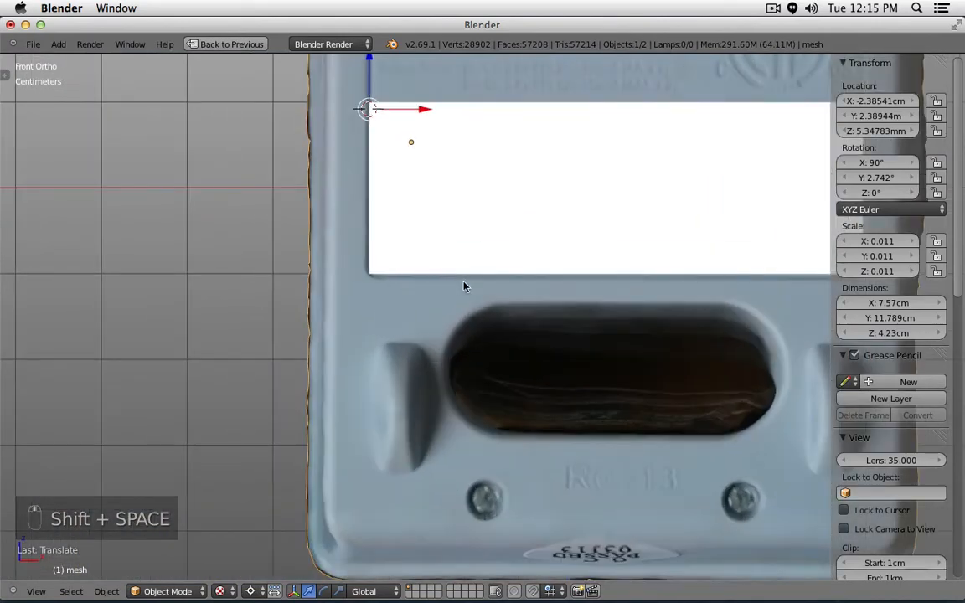
middle_click_drag(767, 308, 631, 327, "shift")
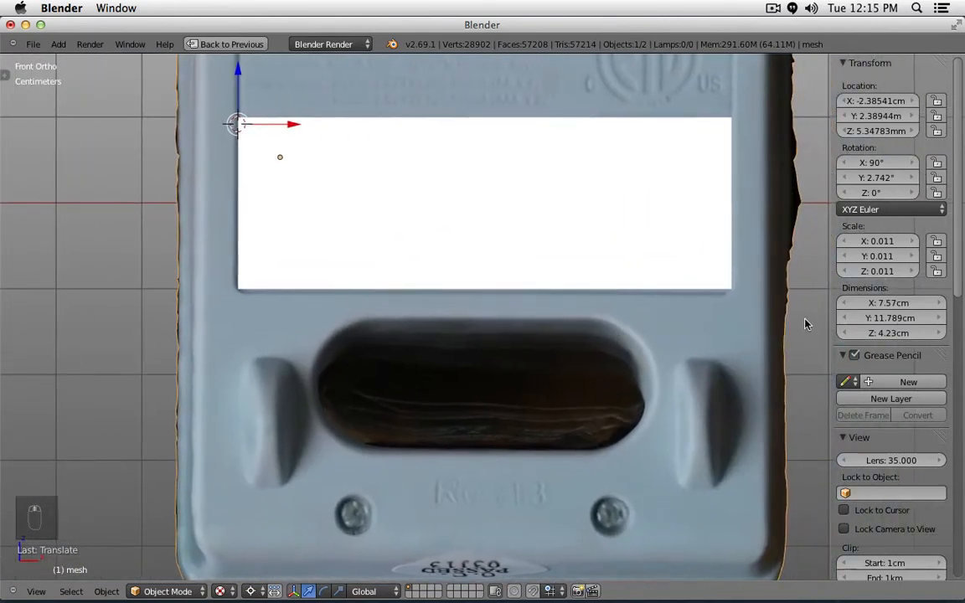
key("r")
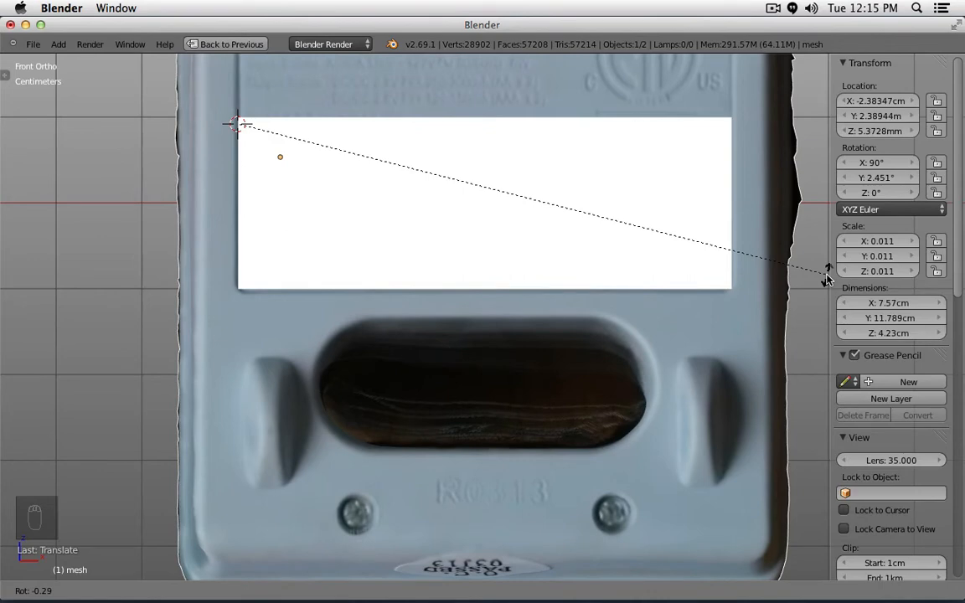
left_click(827, 279)
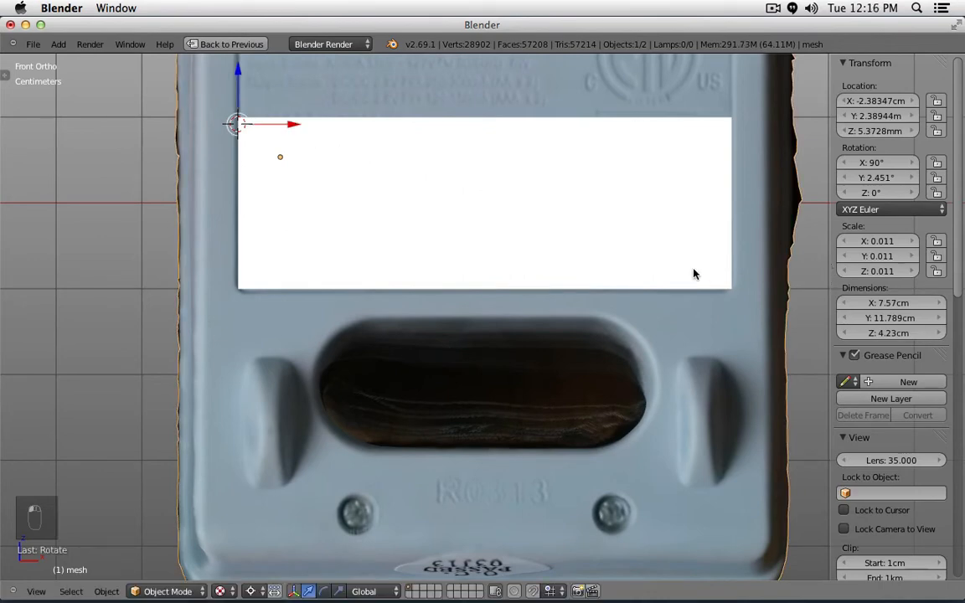
Step: Move the reference cube up to about Z 3.49 cm so its lower edge sits along the label panel's upper edge
scroll(693, 274, "down", 3)
scroll(642, 374, "up", 3, "shift")
scroll(642, 375, "up", 3, "shift")
right_click(555, 457)
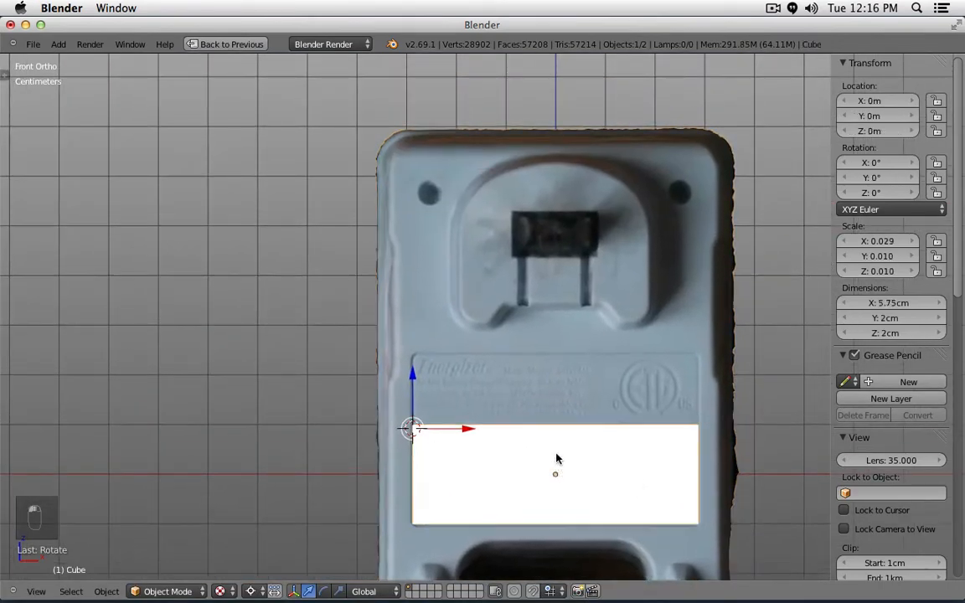
key("g")
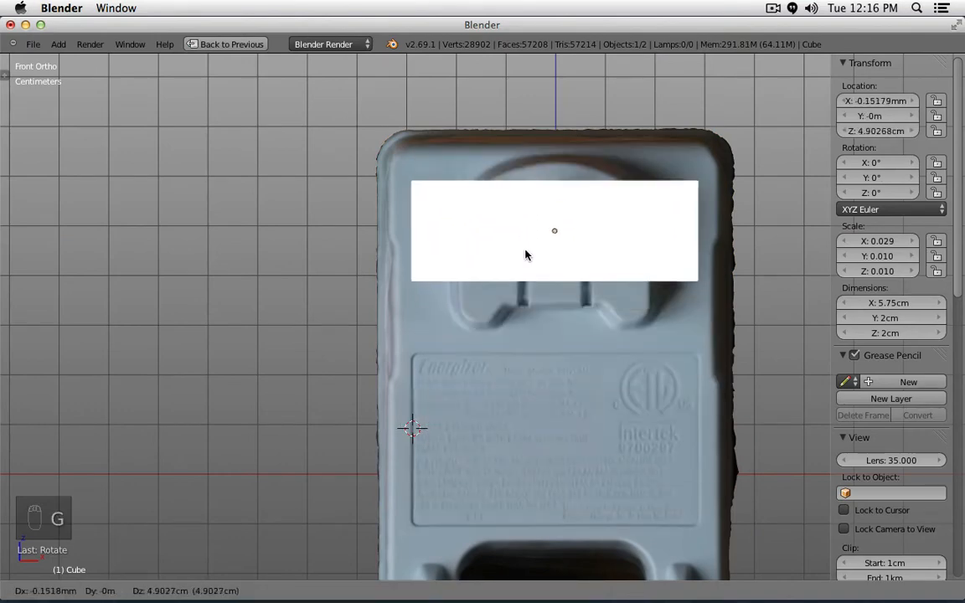
left_click(531, 301)
scroll(555, 351, "up", 3)
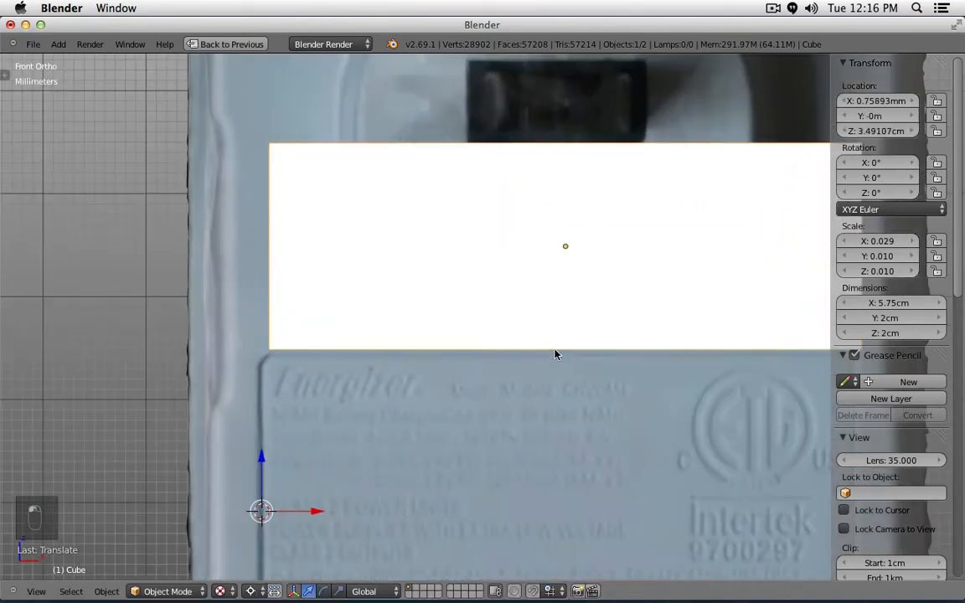
Step: Rotate the recharger mesh to about 2.516° in Y, aligning the label panel's upper edge with the cube's lower edge
scroll(515, 296, "down", 3, "shift")
right_click(743, 312)
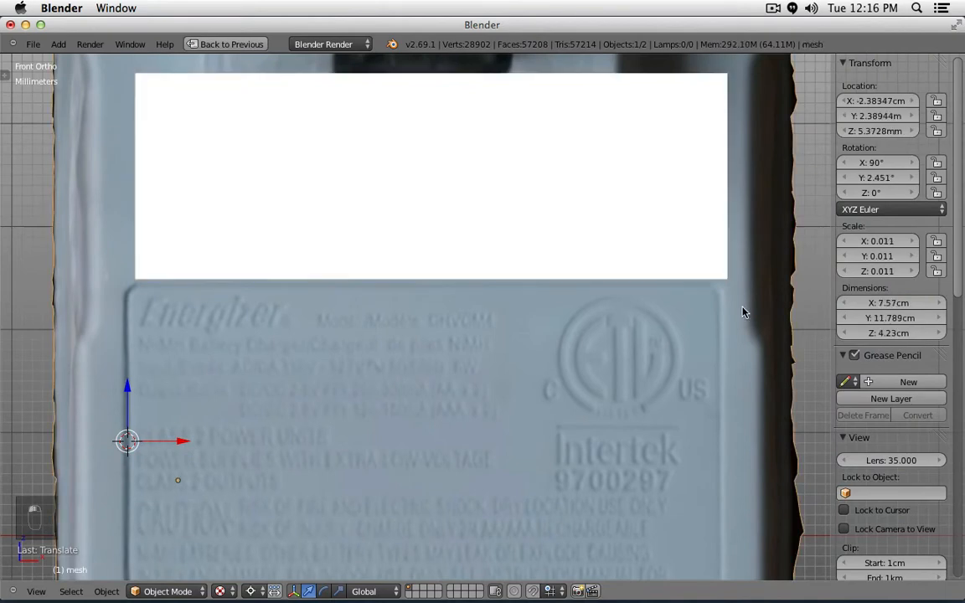
key("r")
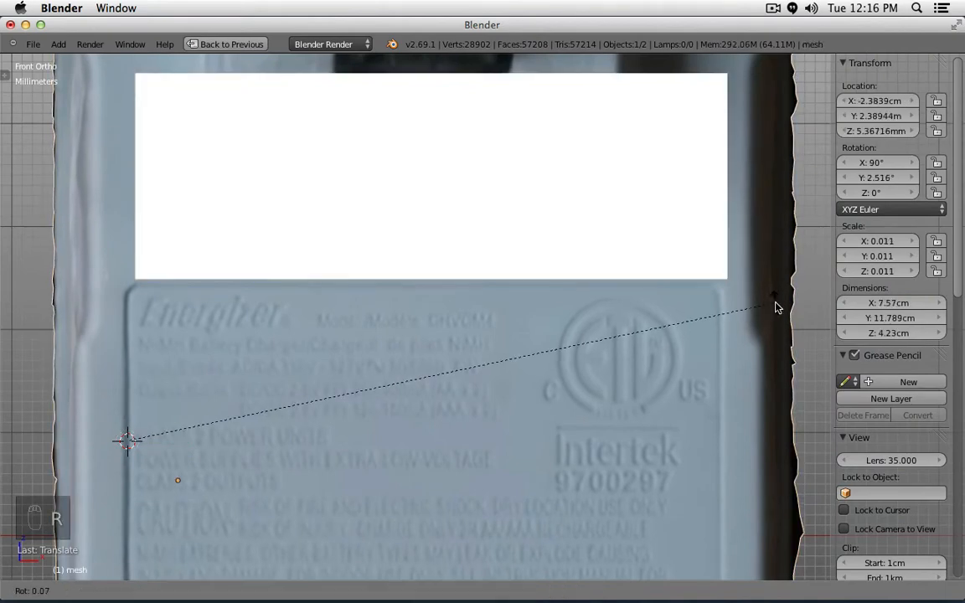
left_click(777, 309)
scroll(584, 274, "down", 3)
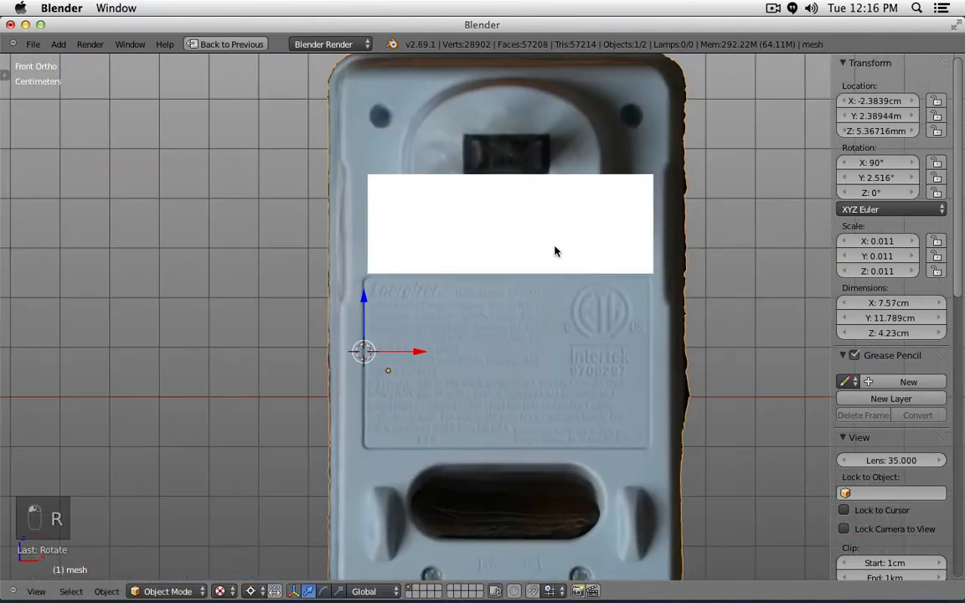
right_click(554, 252)
key("g")
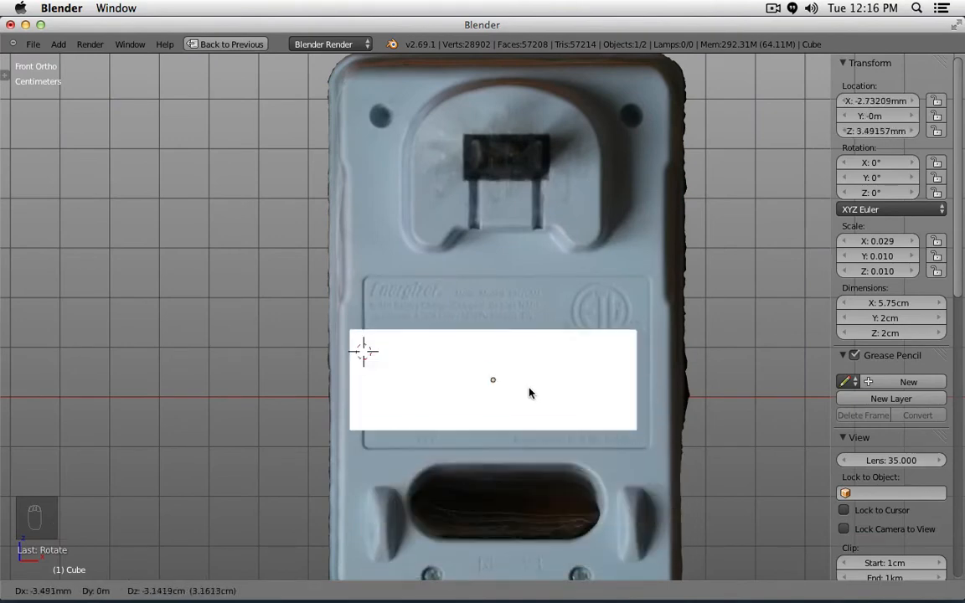
right_click(549, 374)
scroll(548, 374, "down", 2)
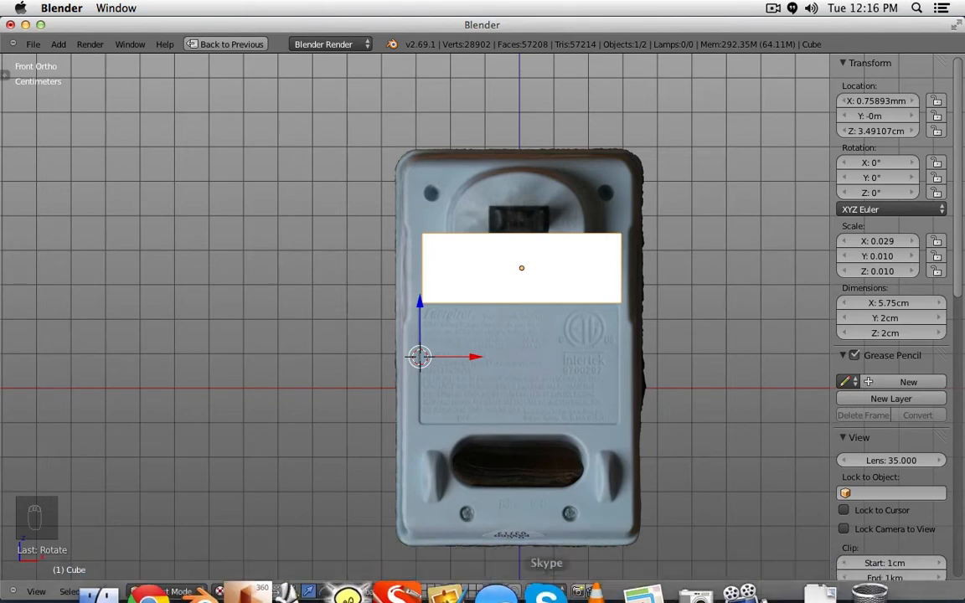
Step: Restore the full screen layout and import mesh.obj from the Desktop's top folder as a Wavefront OBJ
key("shift+space")
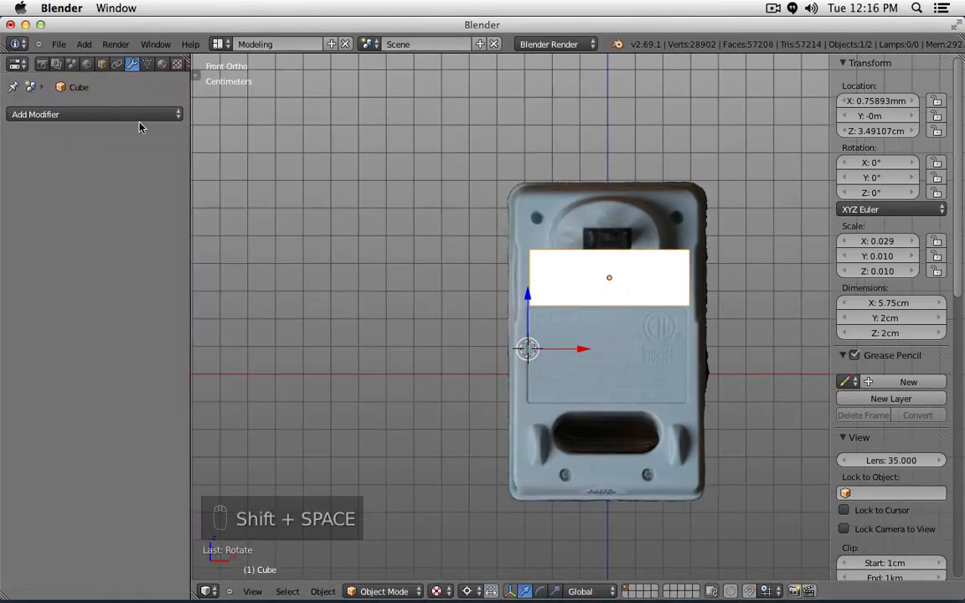
left_click(59, 46)
mouse_move(100, 273)
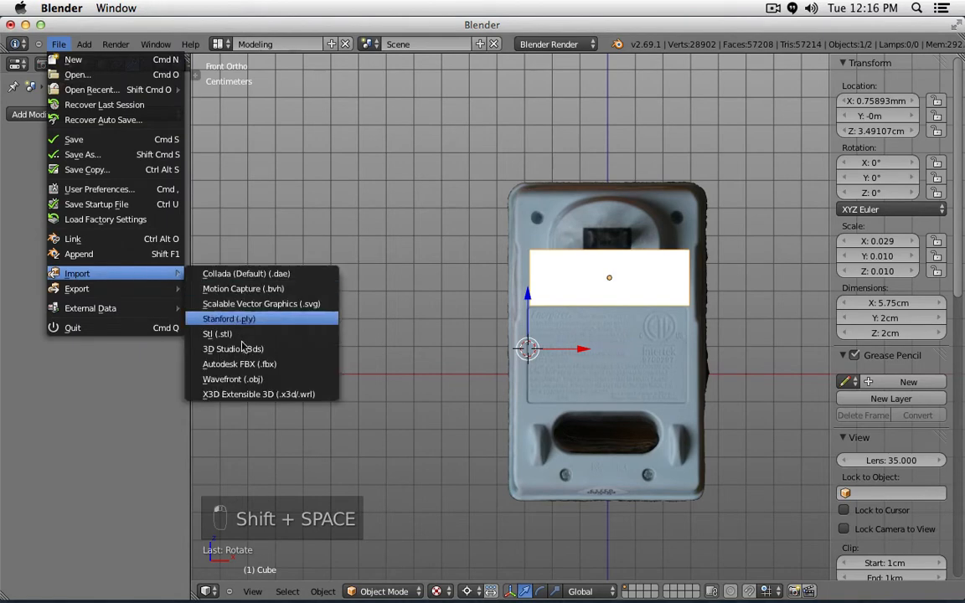
left_click(260, 379)
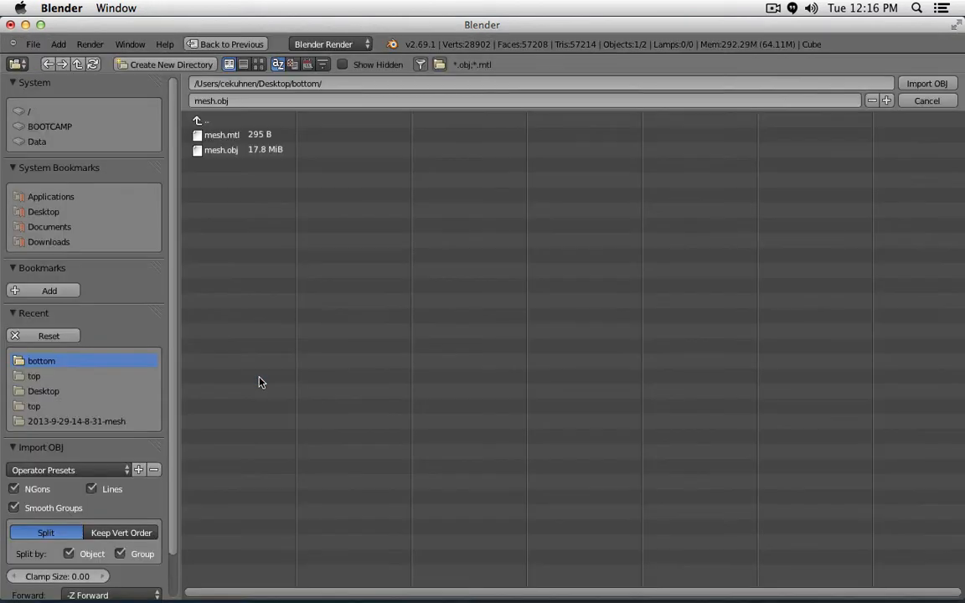
left_click(229, 121)
left_click(230, 181)
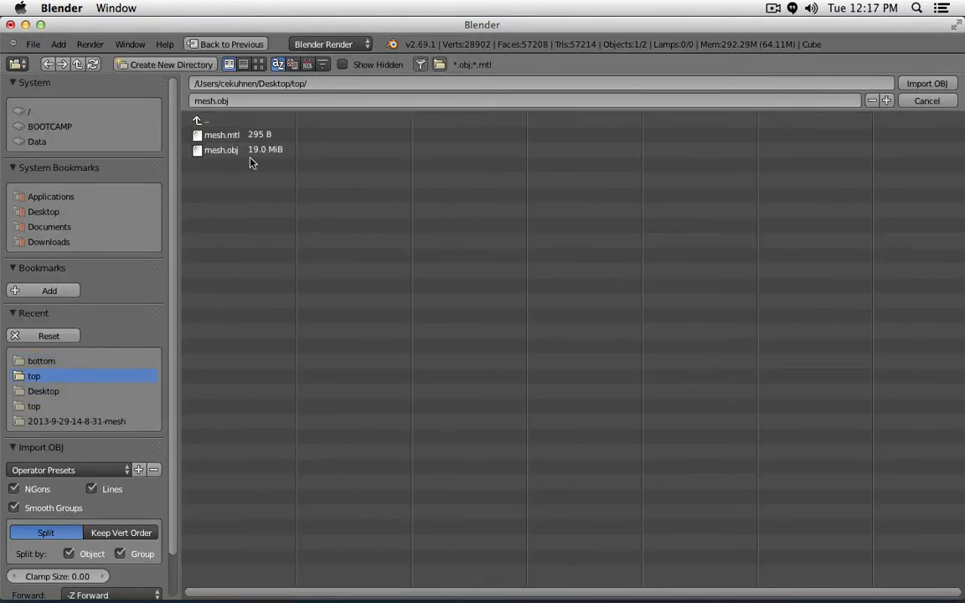
left_click(291, 153)
left_click(927, 84)
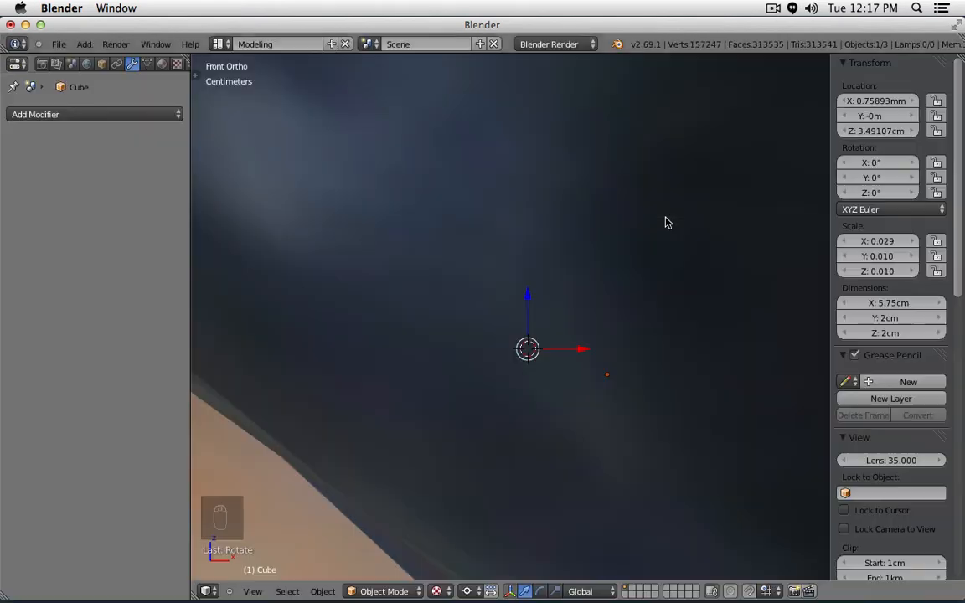
Step: Show the imported top scan in Solid shading, select it, and view the recharger's surface at an angle
scroll(666, 225, "down", 3)
scroll(665, 226, "down", 8)
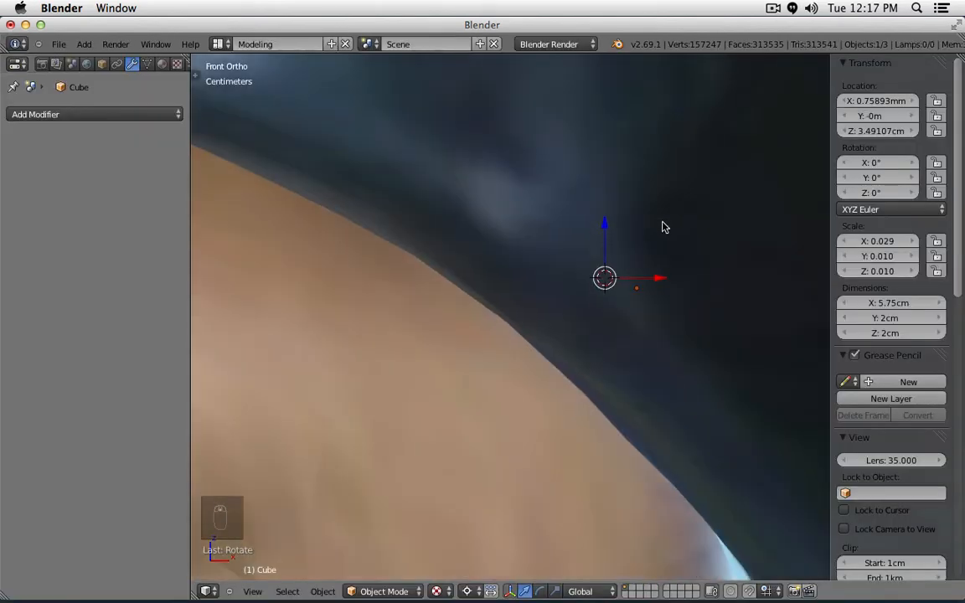
scroll(660, 253, "down", 3)
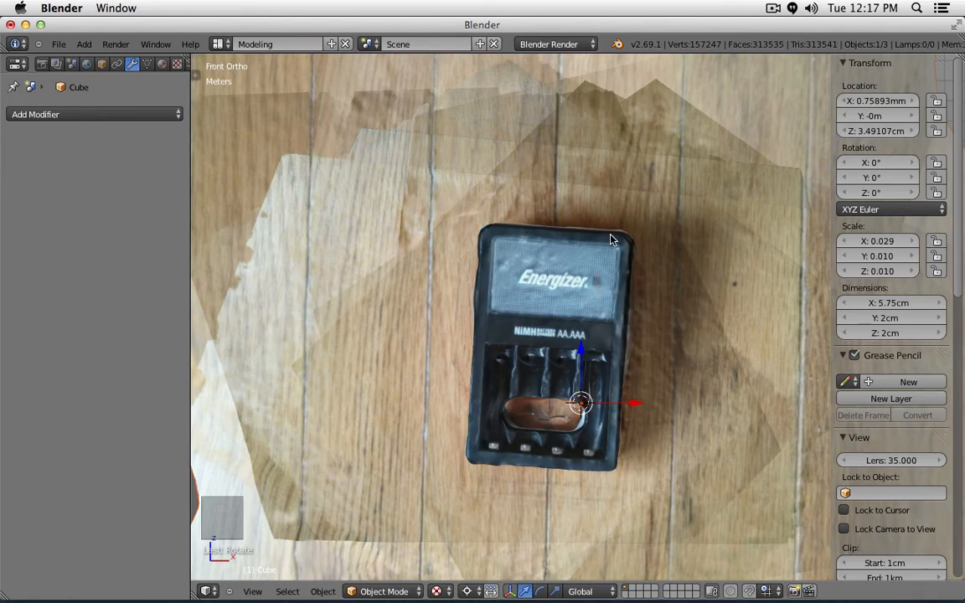
key("z")
key("z")
key("z")
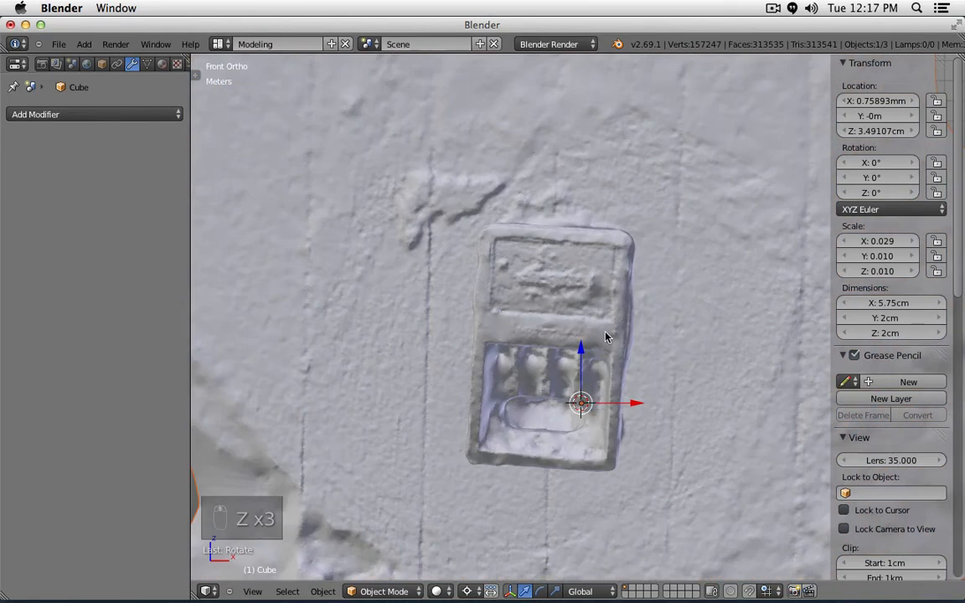
scroll(603, 339, "down", 3)
right_click(638, 371)
scroll(638, 368, "up", 4)
middle_click_drag(637, 369, 580, 332)
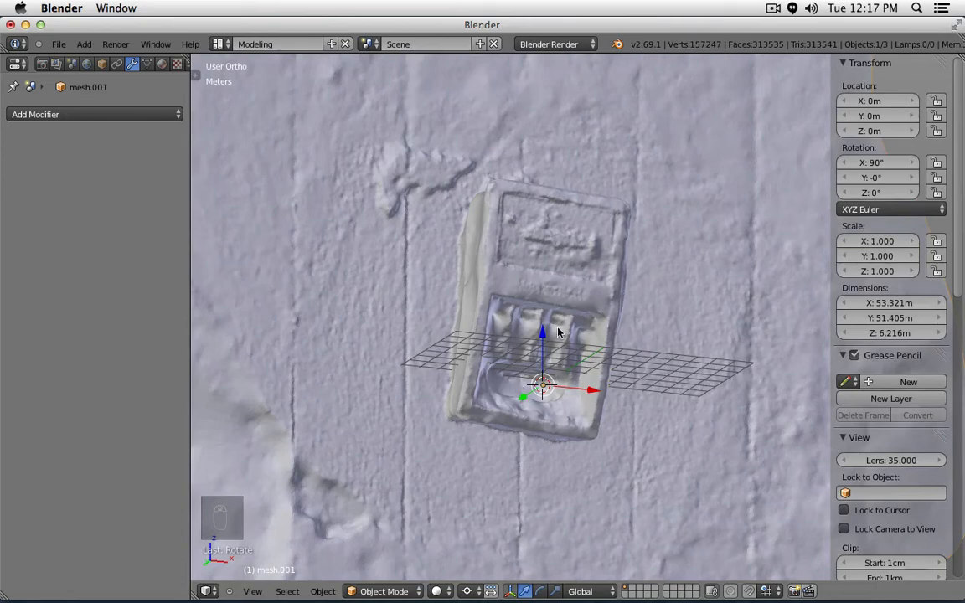
Step: Set the viewport shading to Texture and view the side of the recharger in the imported top scan
key("z")
key("z")
key("z")
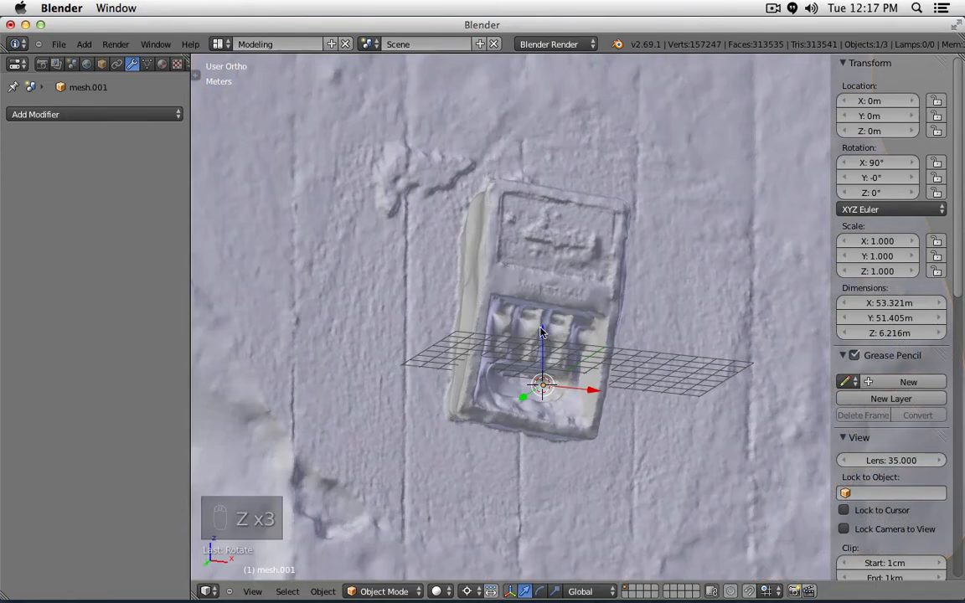
left_click(436, 592)
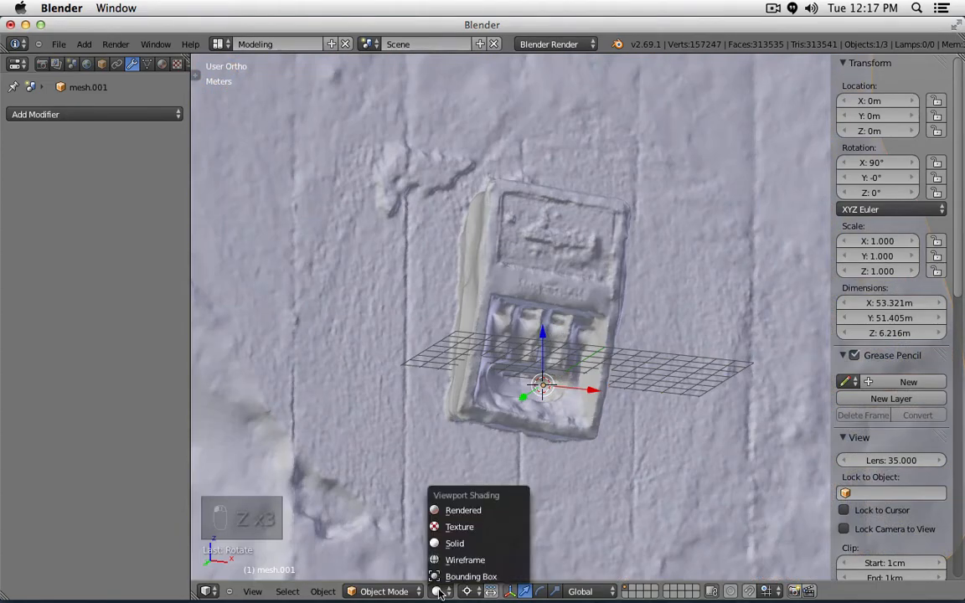
left_click(456, 524)
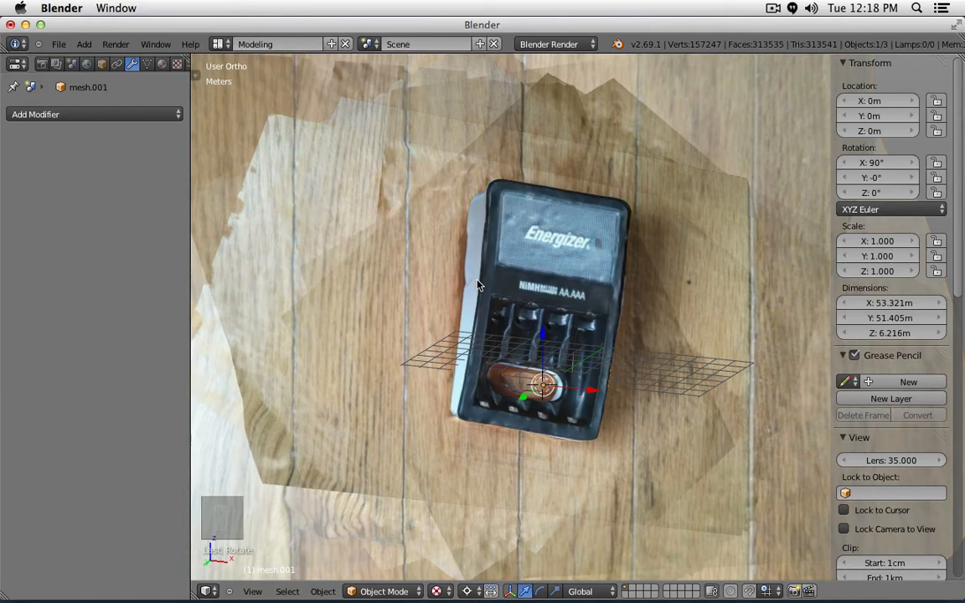
middle_click_drag(477, 286, 498, 289)
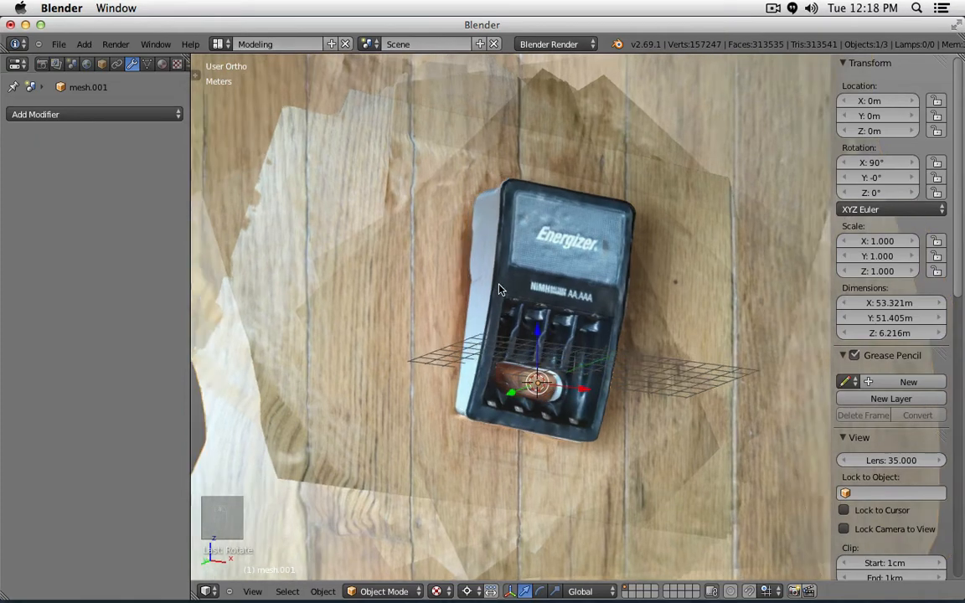
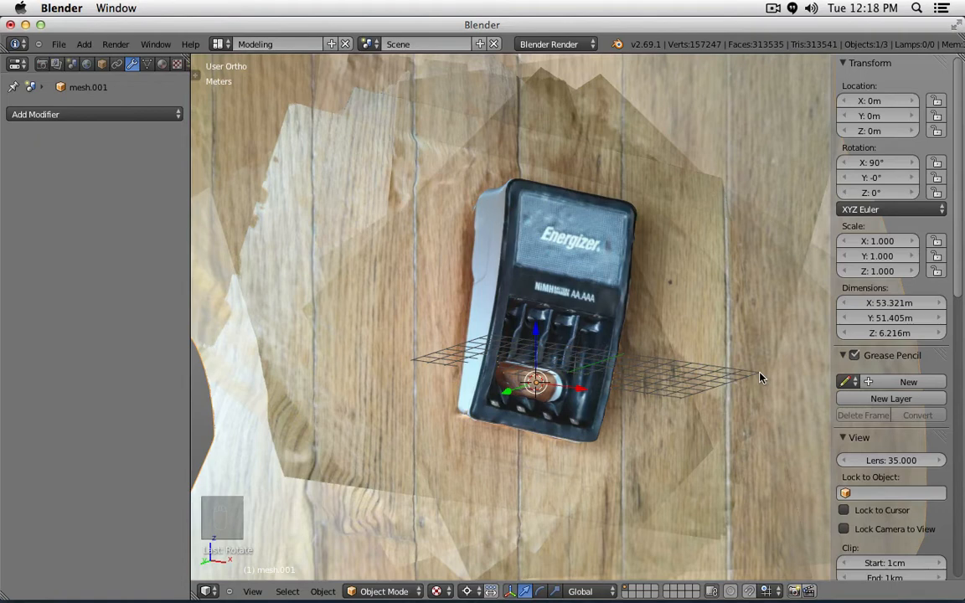
Step: Rotate the top scan to about -3.579° in Y in the front view so the recharger stands upright
key("KP_1")
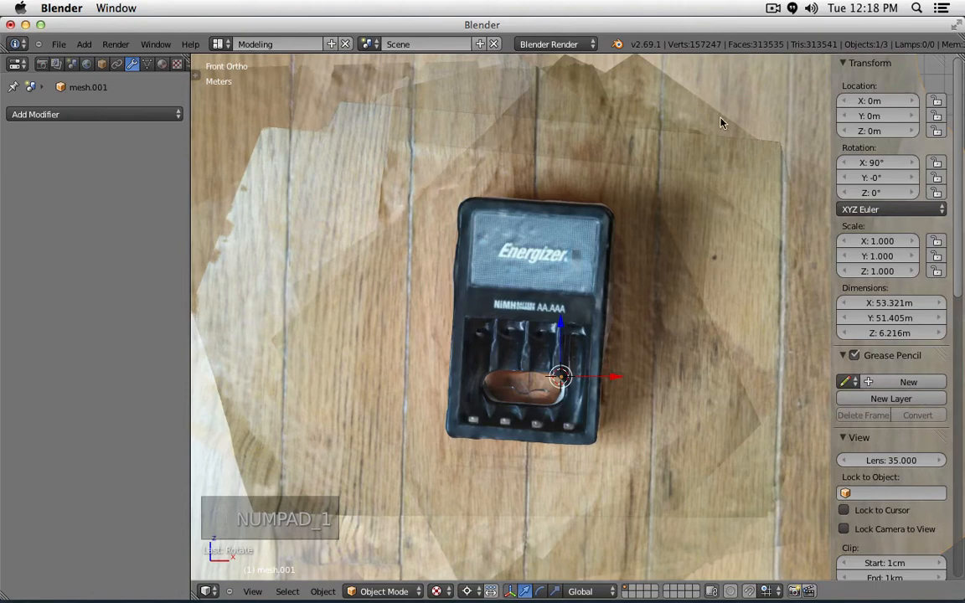
key("r")
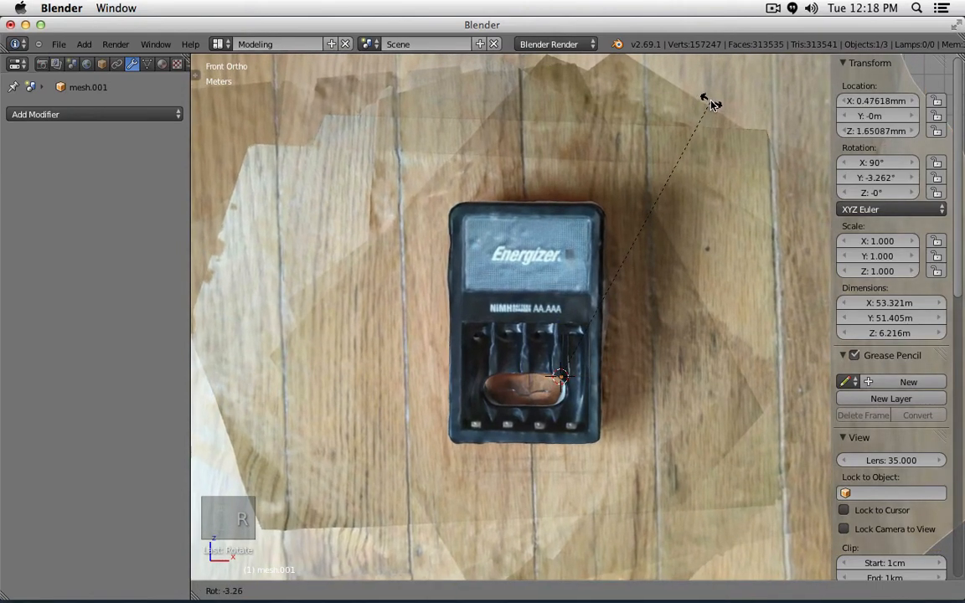
left_click(708, 99)
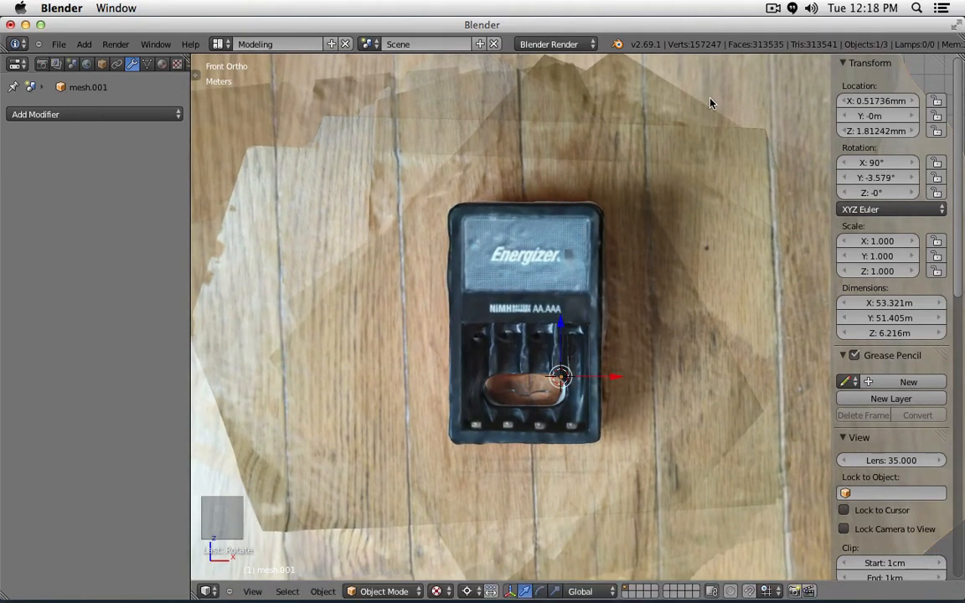
Step: Delete the vertices of the surrounding floor in the top scan, keeping a rectangular area just around the recharger
key("z")
scroll(598, 178, "down", 3)
scroll(659, 228, "up", 4)
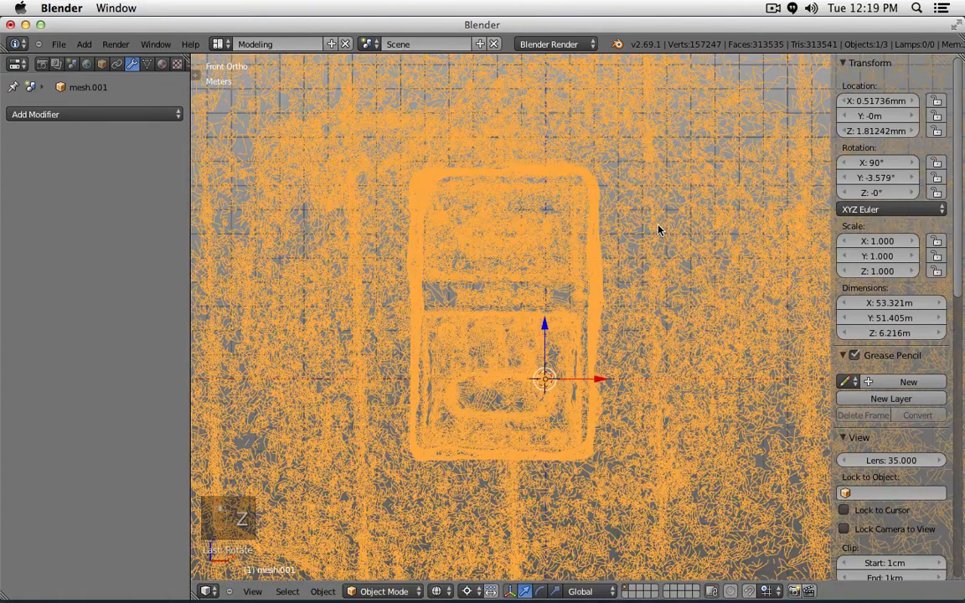
key("Tab")
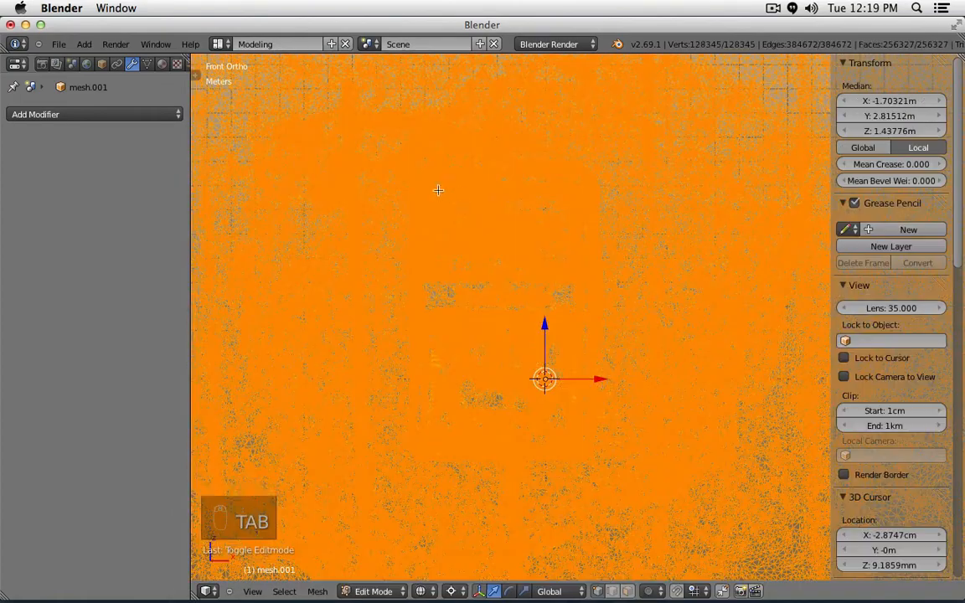
key("b")
key("b")
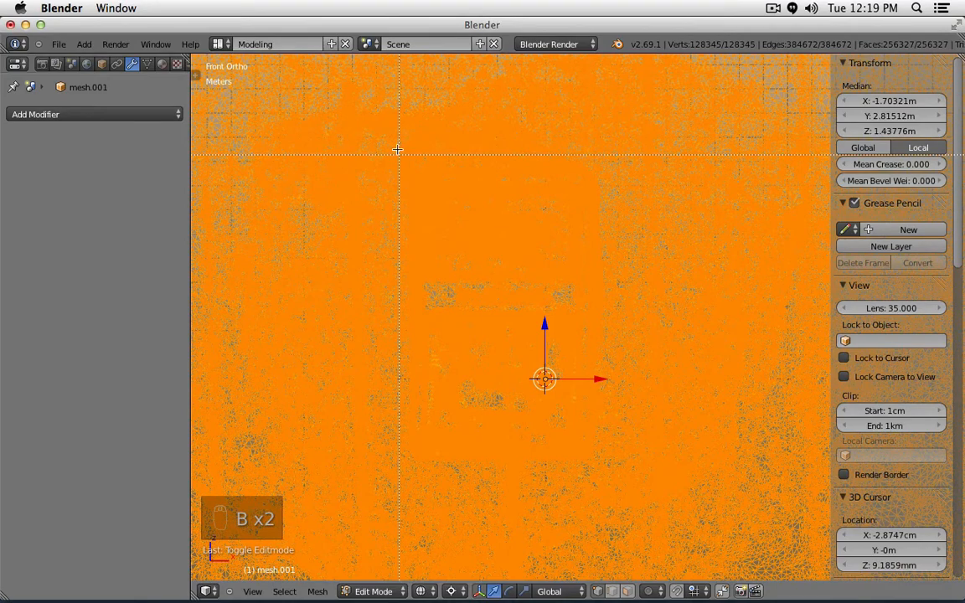
left_click_drag(396, 147, 609, 474)
mouse_move(578, 252)
middle_mouse_down()
mouse_move(599, 274)
mouse_move(543, 269)
mouse_move(589, 269)
middle_mouse_up()
key("z")
key("x")
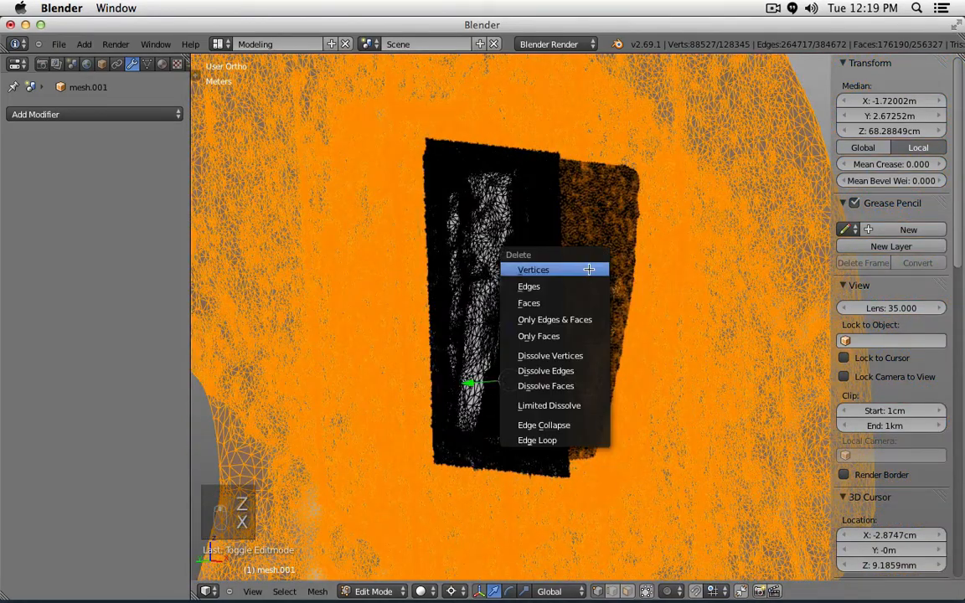
left_click(589, 269)
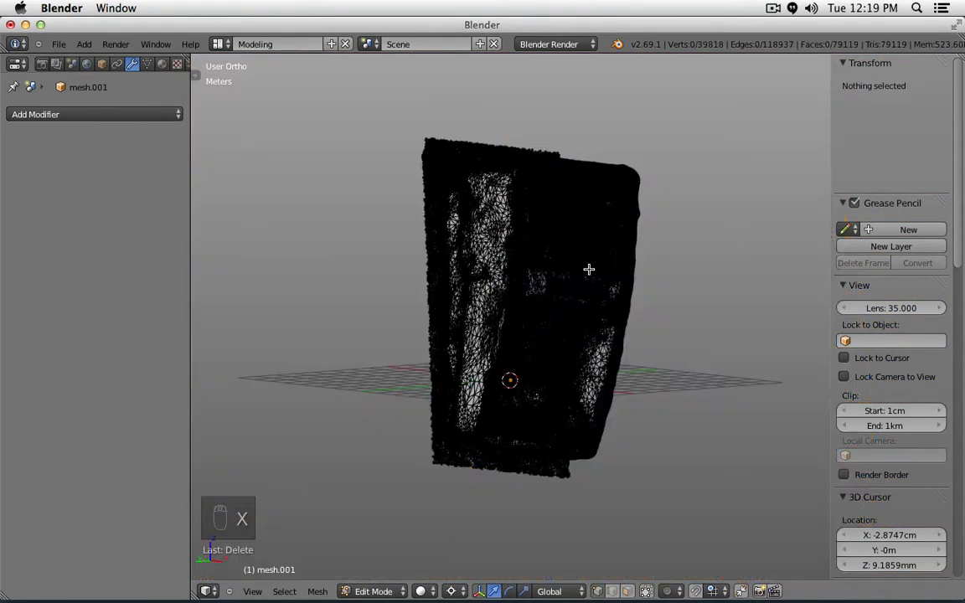
Step: Return to Object Mode and show the trimmed top scan from the front in Solid shading
key("z")
key("Tab")
key("KP_1")
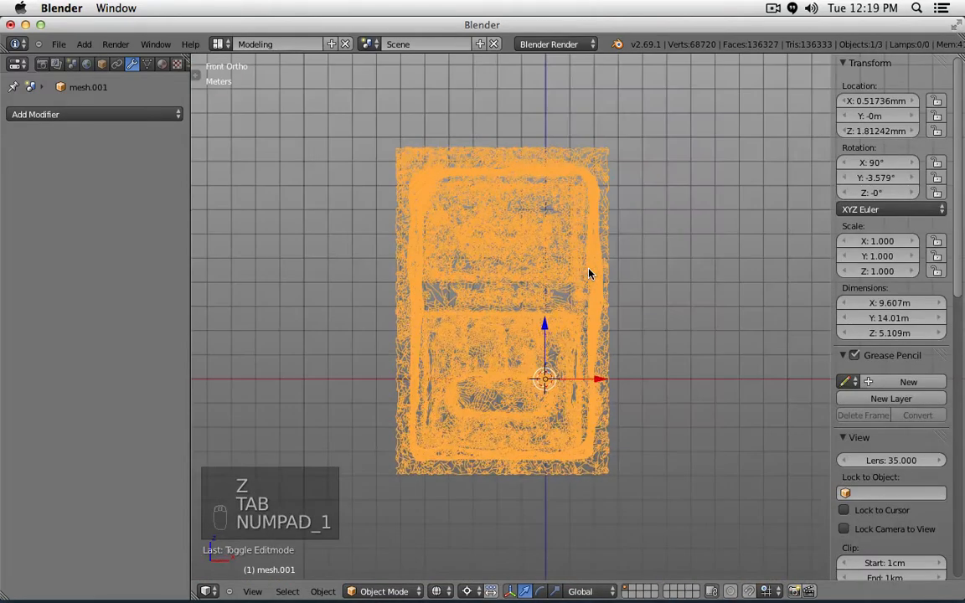
key("z")
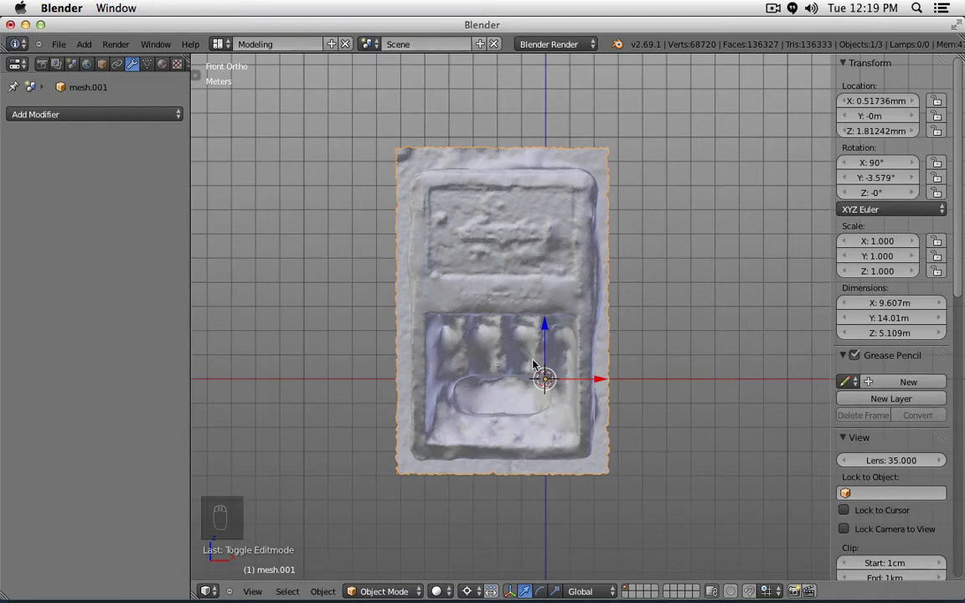
Step: Scale the top scan down in stages to about 0.008, close to the size of the bottom scan
key("s")
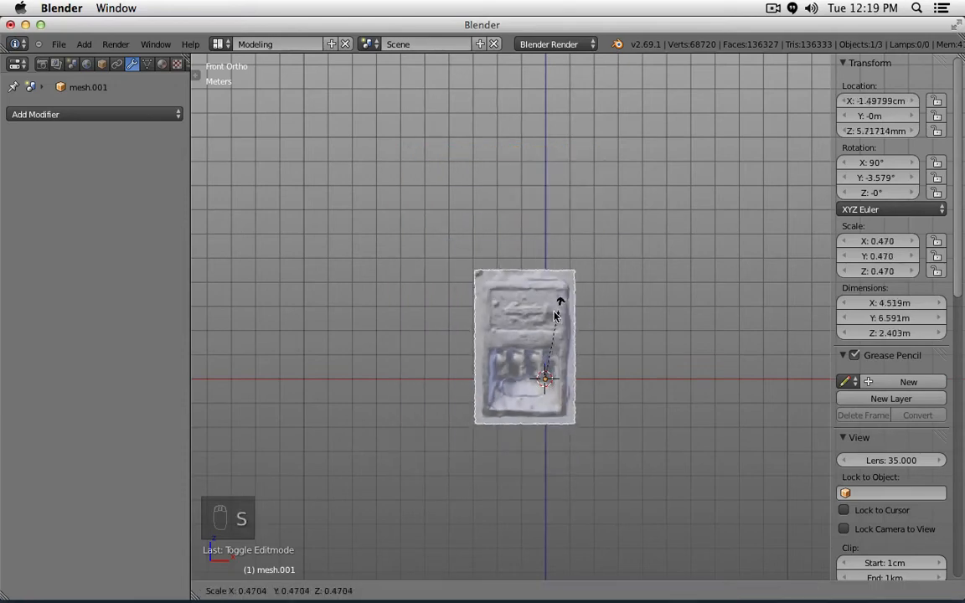
left_click(553, 325)
scroll(594, 328, "up", 7)
key("s")
left_click(462, 469)
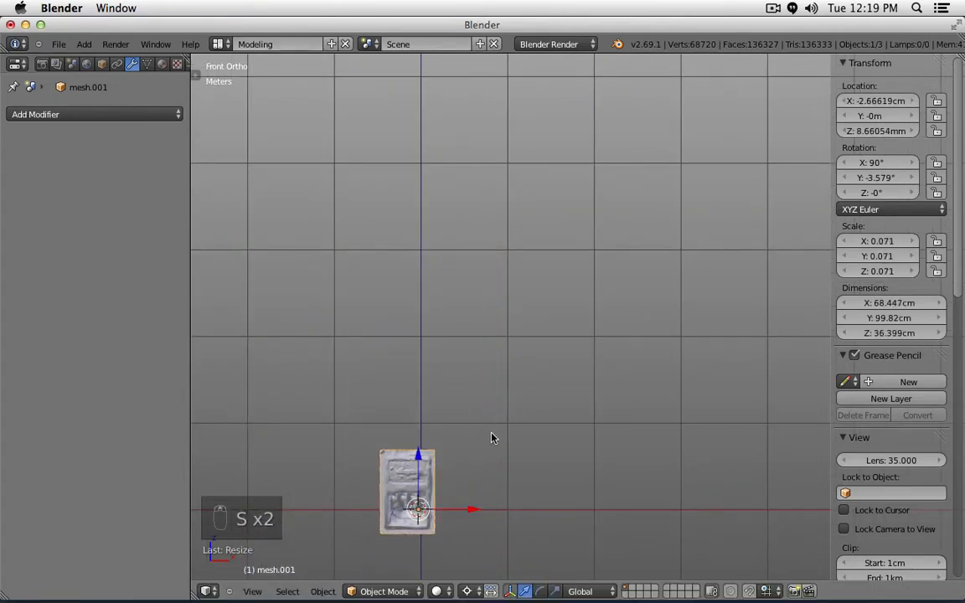
middle_click_drag(503, 428, 592, 278, "shift")
scroll(593, 277, "up", 6)
key("s")
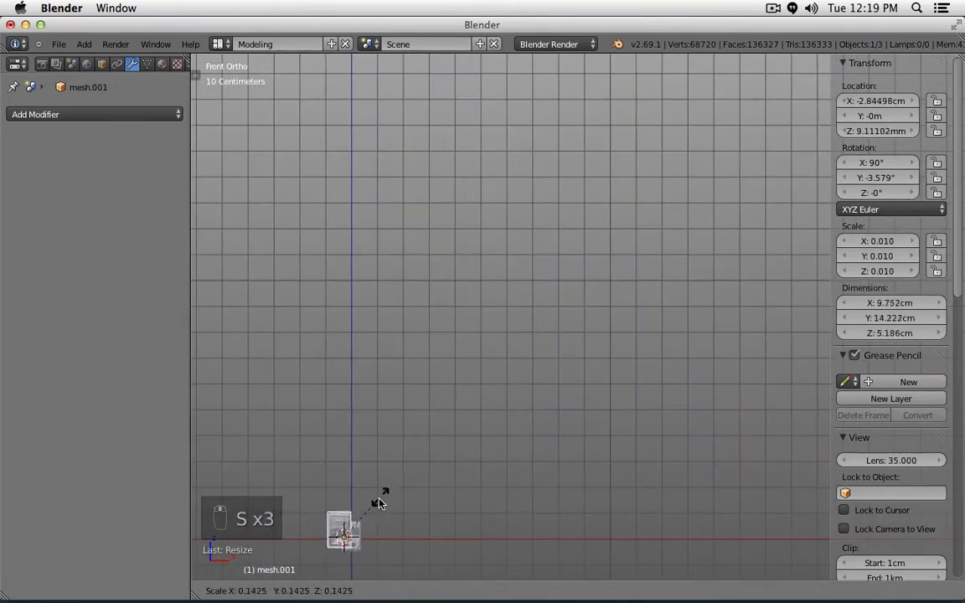
left_click(373, 510)
middle_click_drag(371, 515, 545, 316, "shift")
scroll(476, 303, "up", 10)
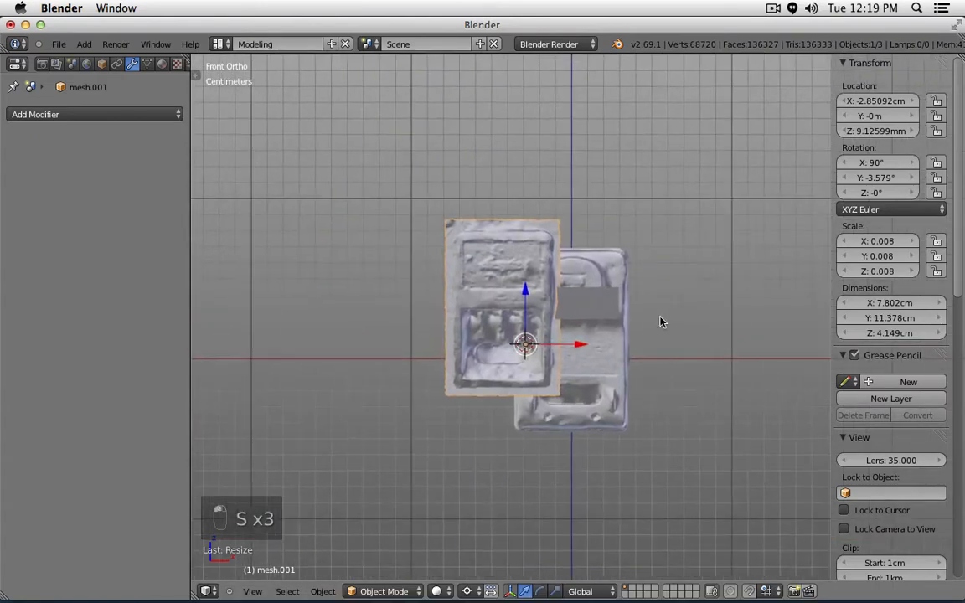
Step: Set the reference cube's X dimension to 6 cm
right_click(570, 302)
left_click(875, 302)
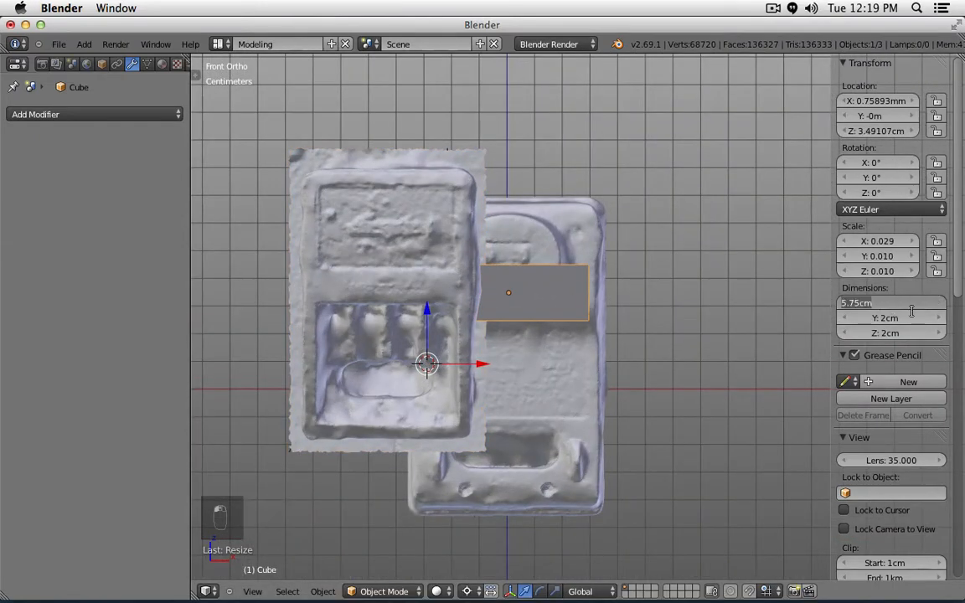
type("6cm")
key("Return")
Step: Hide the bottom scan in Wireframe shading, leaving the top scan and the reference cube in view
key("z")
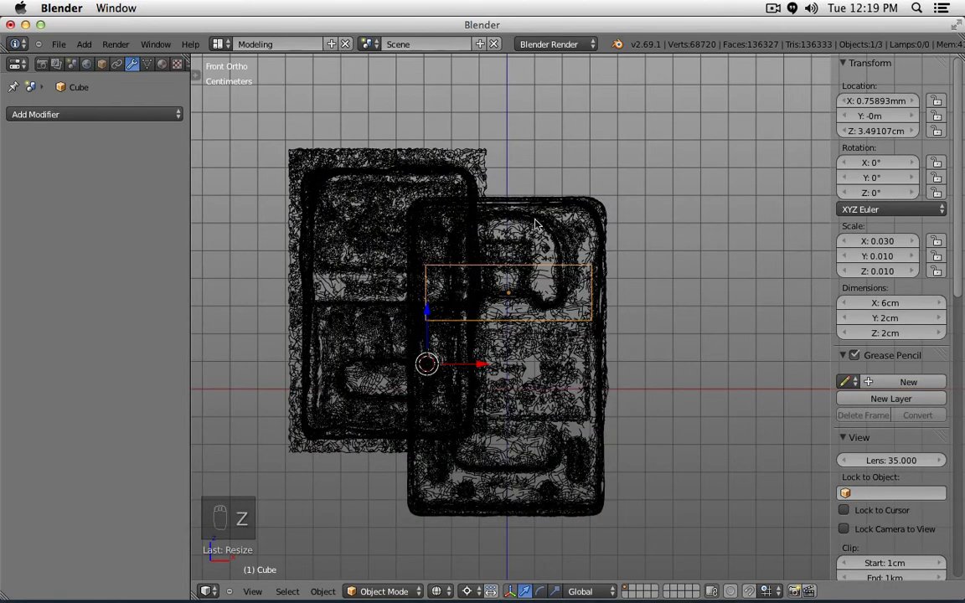
right_click(481, 199)
key("h")
Step: Move the reference cube over the top scan's battery slots, to about X -4.445 cm and Z 1.721 cm, and restore Solid shading
right_click(516, 270)
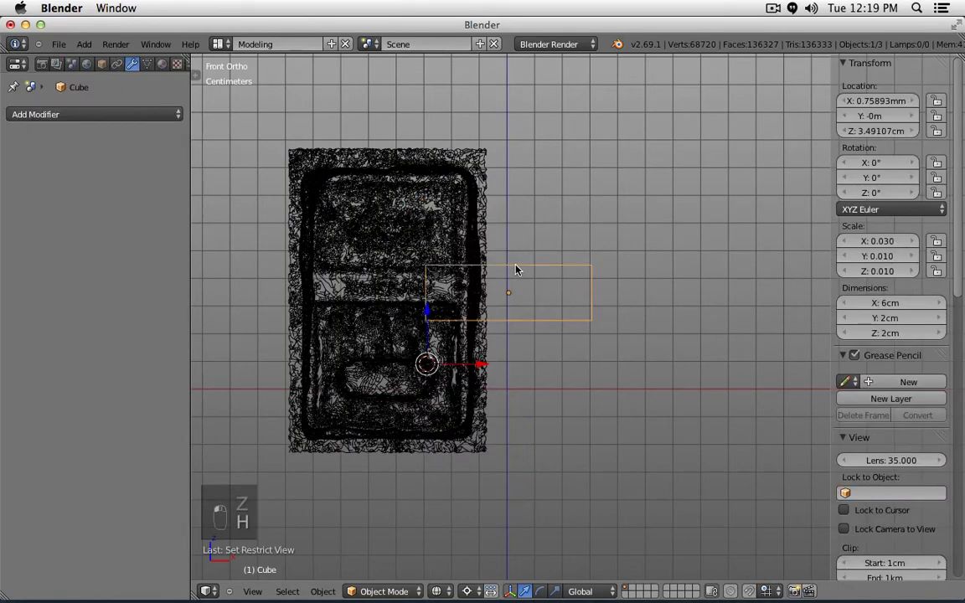
key("g")
left_click(398, 320)
key("z")
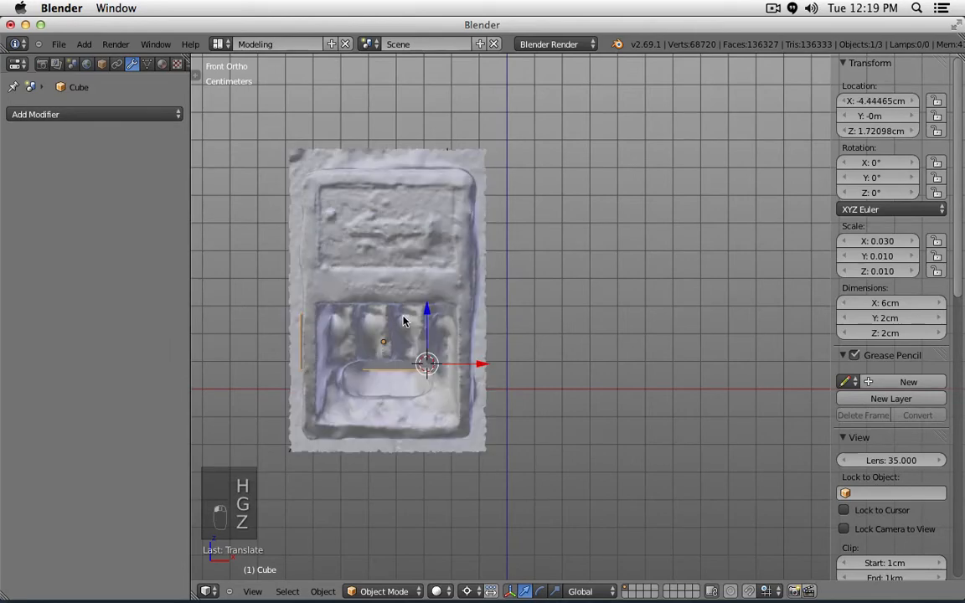
Step: Move the scanned charger mesh back along the Y axis to about 6.6 cm so it sits behind the cube
key("KP_3")
key("KP_Decimal")
scroll(403, 321, "down", 5)
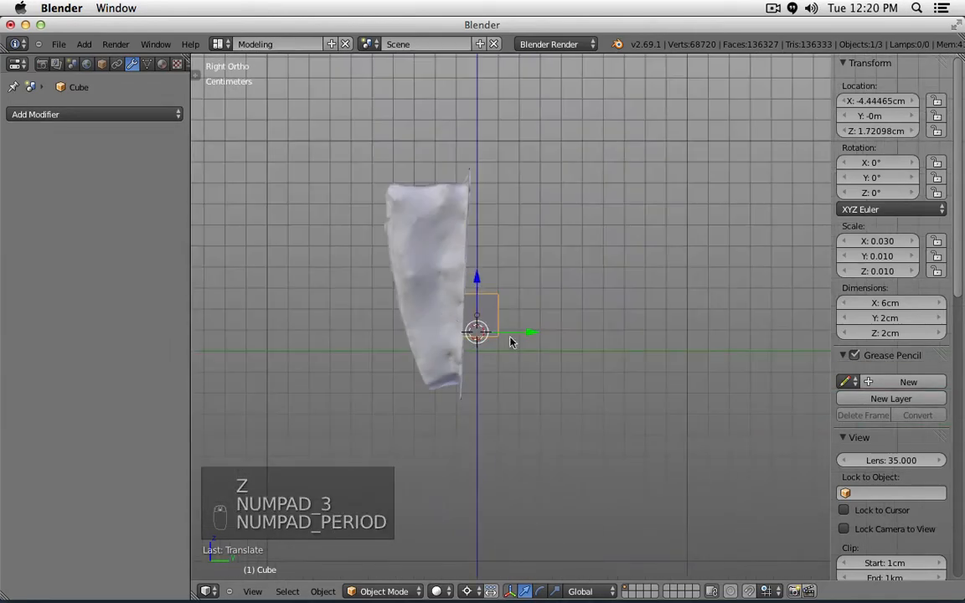
right_click(422, 255)
key("g")
key("y")
left_click(674, 334)
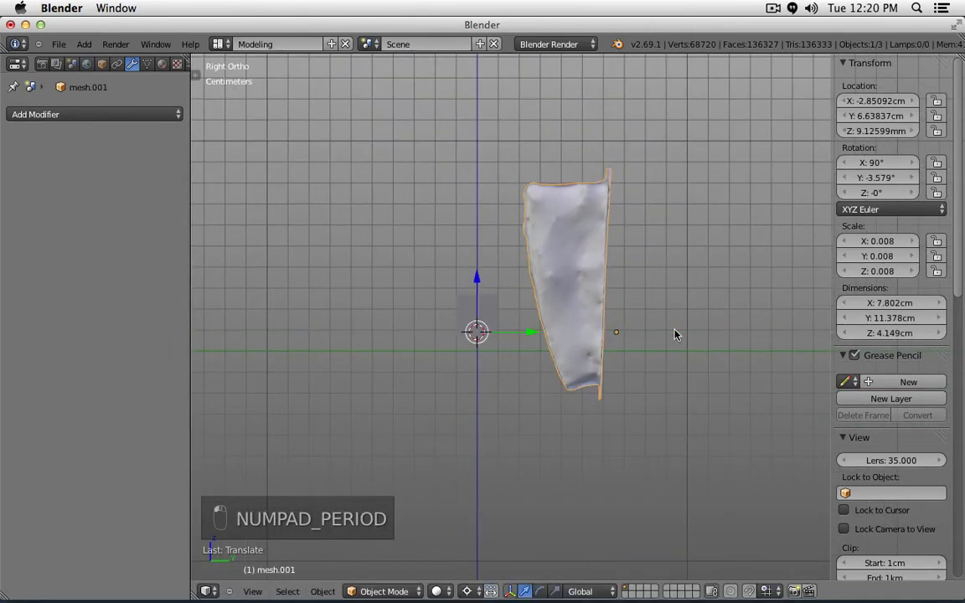
Step: Move the cube along the X axis to about -3.88 cm so its left edge meets the battery recess's left edge
key("KP_1")
scroll(652, 323, "up", 4)
right_click(624, 303)
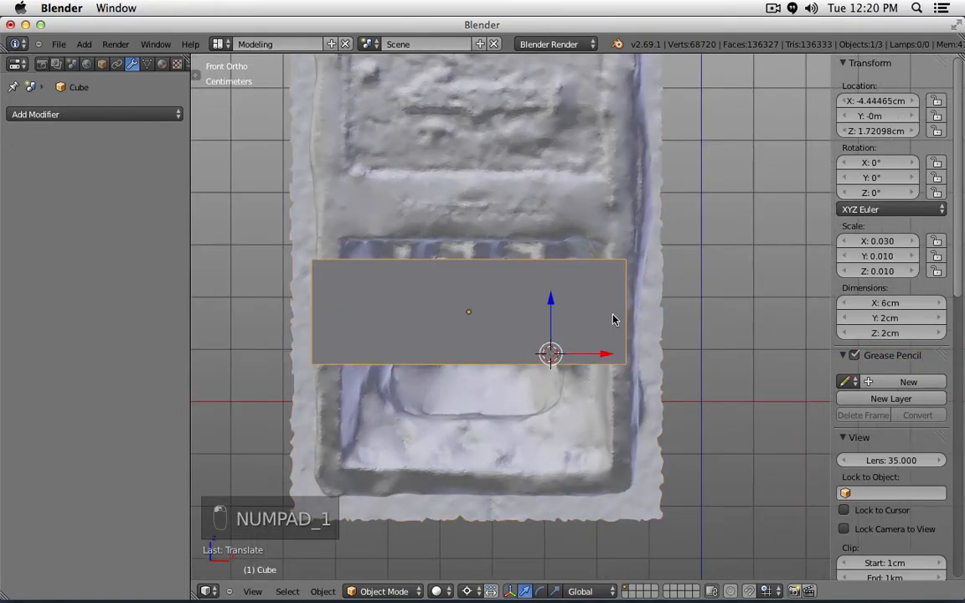
key("g")
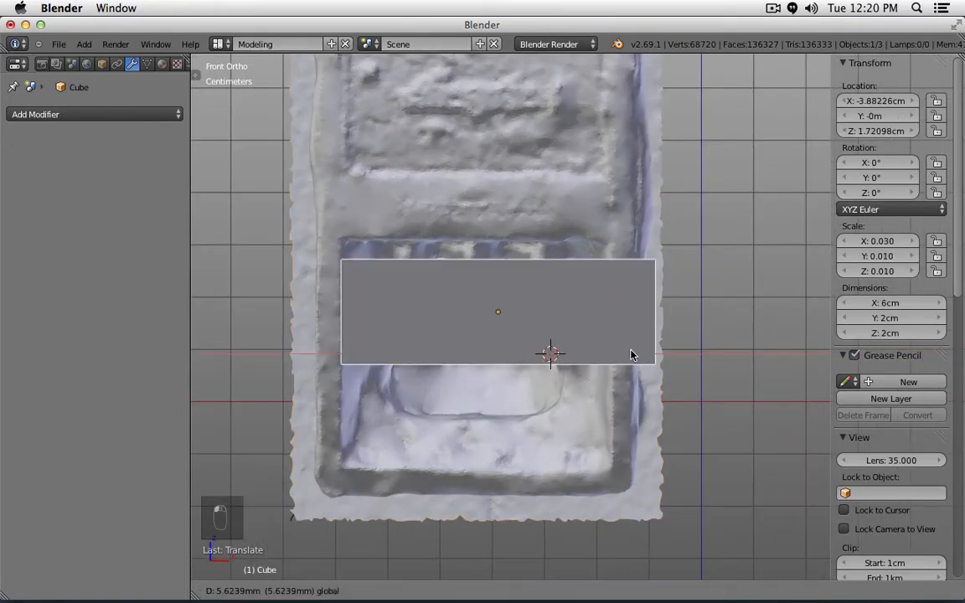
left_click(632, 356)
Step: Place the 3D cursor on the cube's left edge near its upper corner
right_click(612, 393)
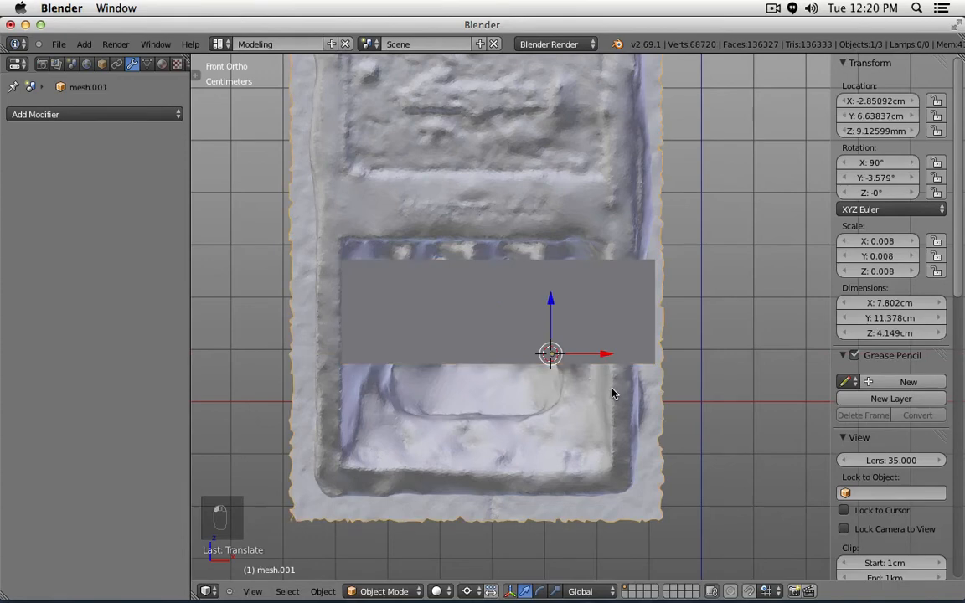
scroll(357, 302, "up", 3)
right_click(333, 271)
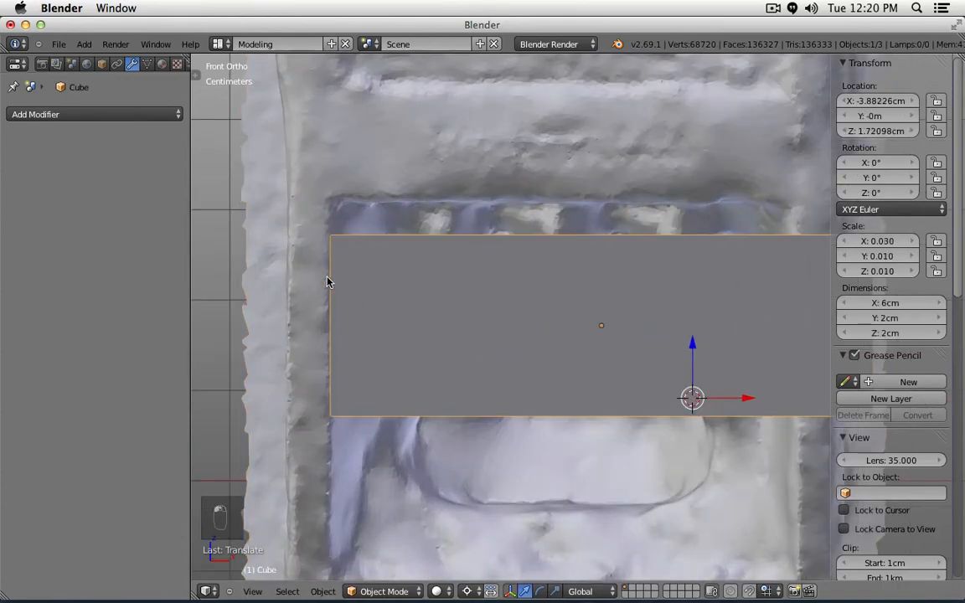
scroll(330, 256, "up", 3)
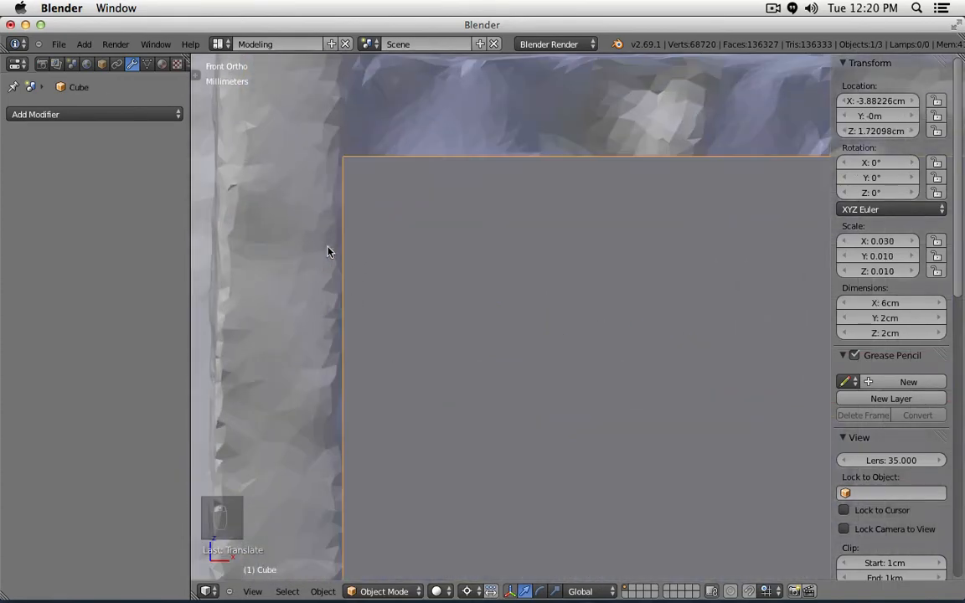
left_click(343, 189)
scroll(356, 237, "down", 3)
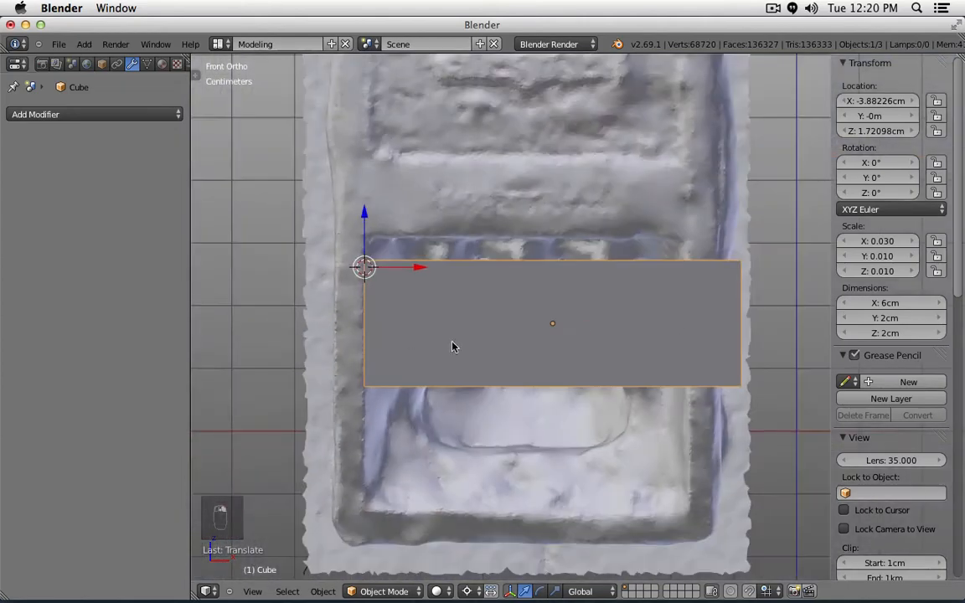
Step: Set the pivot point to 3D Cursor and scale the scanned mesh by about 1.16 to match the recess to the cube's width
scroll(452, 347, "right", 3)
right_click(623, 417)
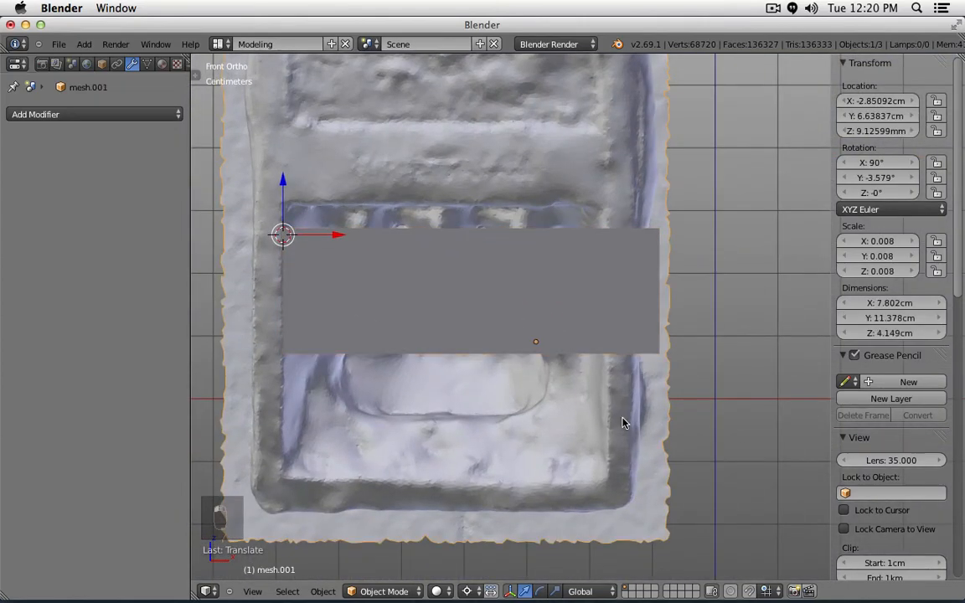
left_click(467, 591)
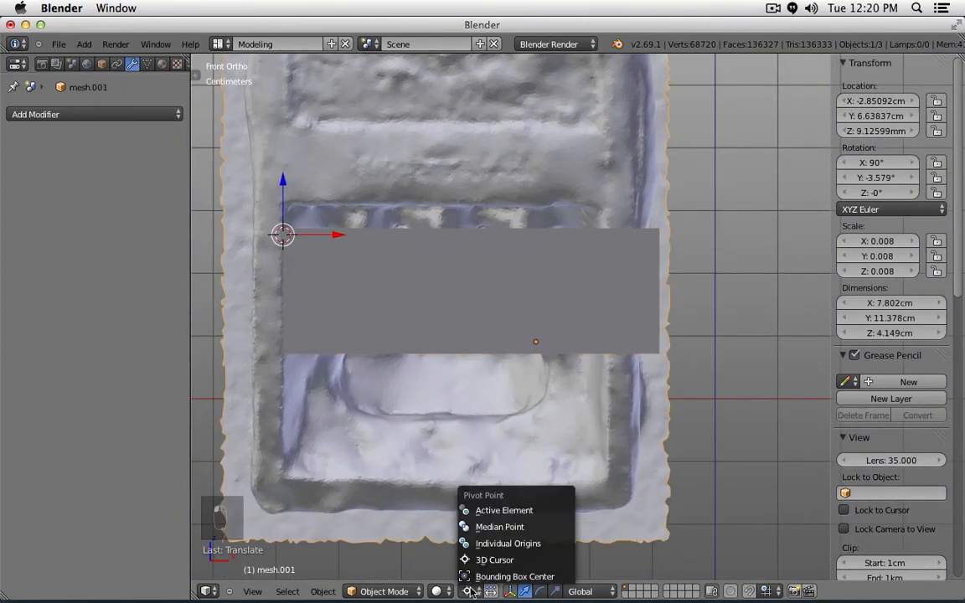
left_click(475, 561)
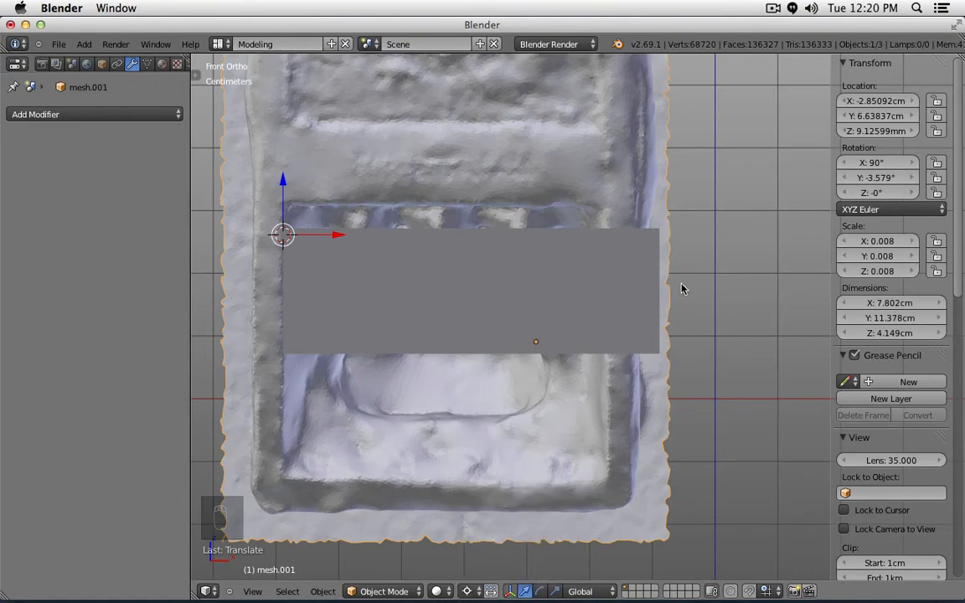
key("s")
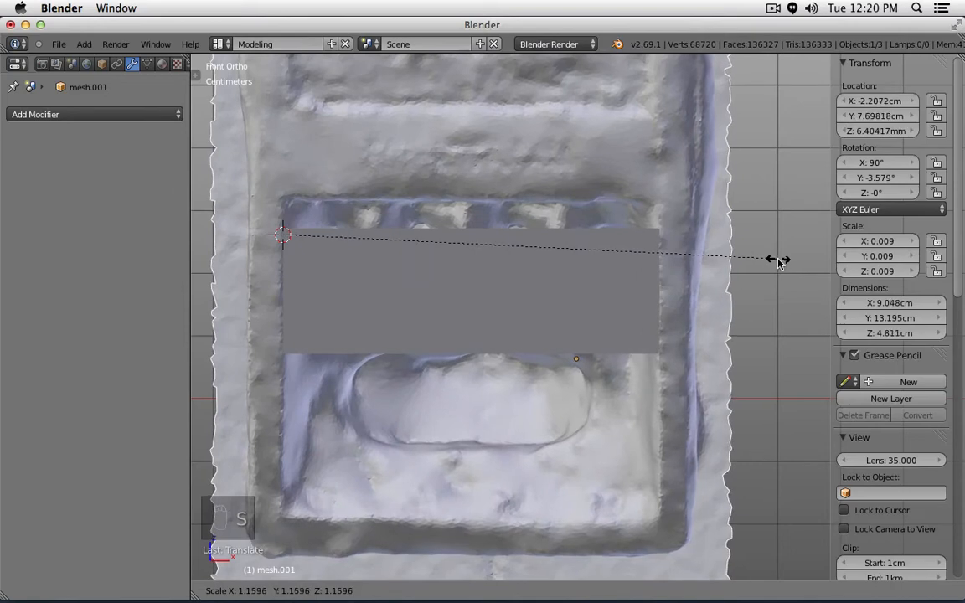
left_click(777, 262)
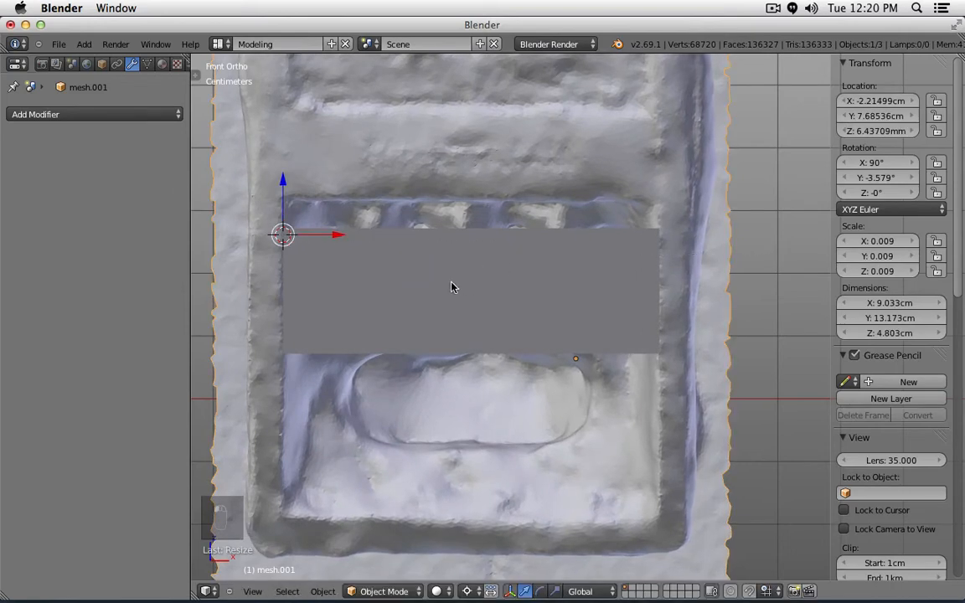
right_click(339, 241)
key("g")
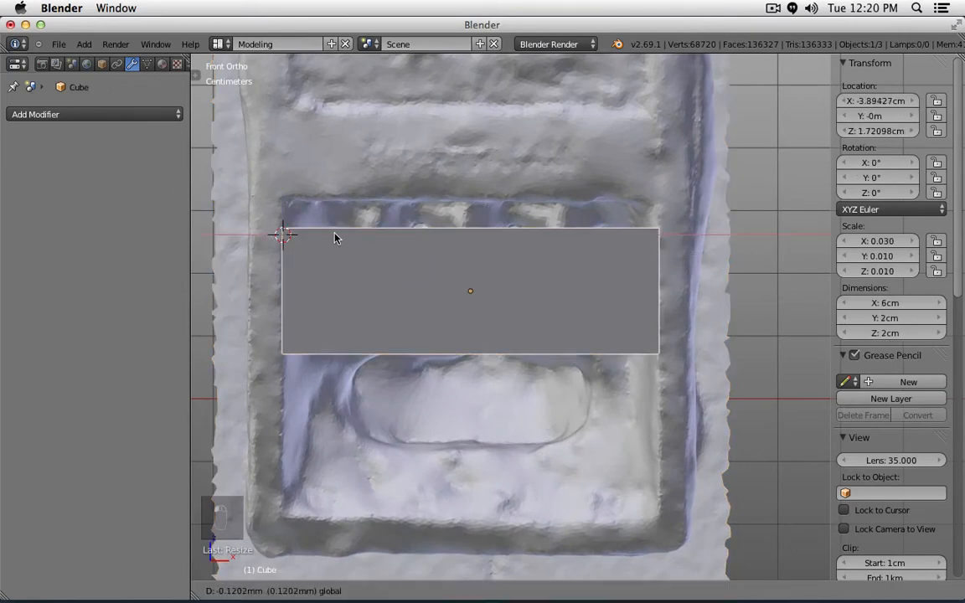
key("Escape")
Step: Align the scanned mesh with the cube by nudging it about 0.12 mm along X and moving it to about 1.86 cm in Z
right_click(264, 261)
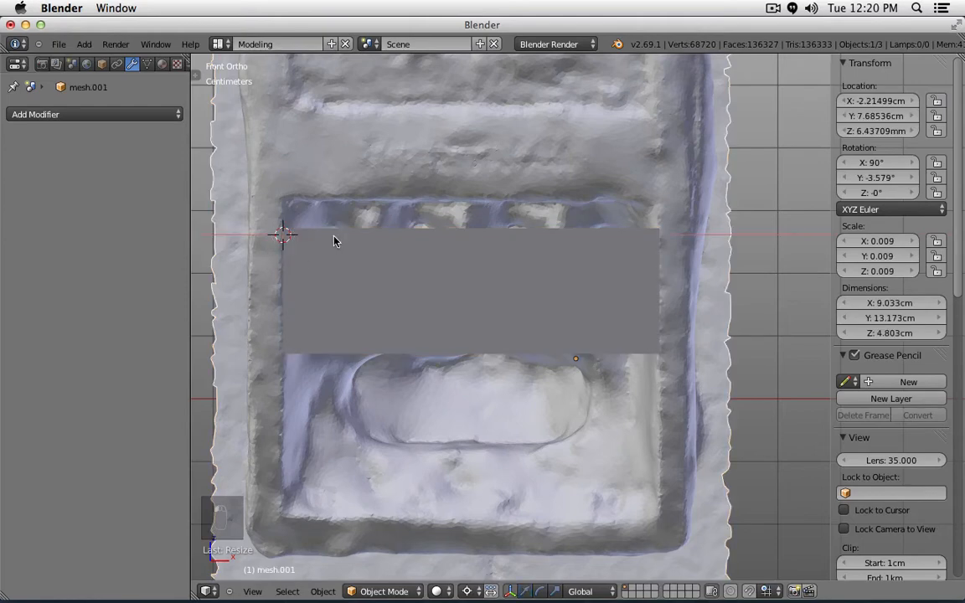
left_click_drag(334, 237, 334, 241)
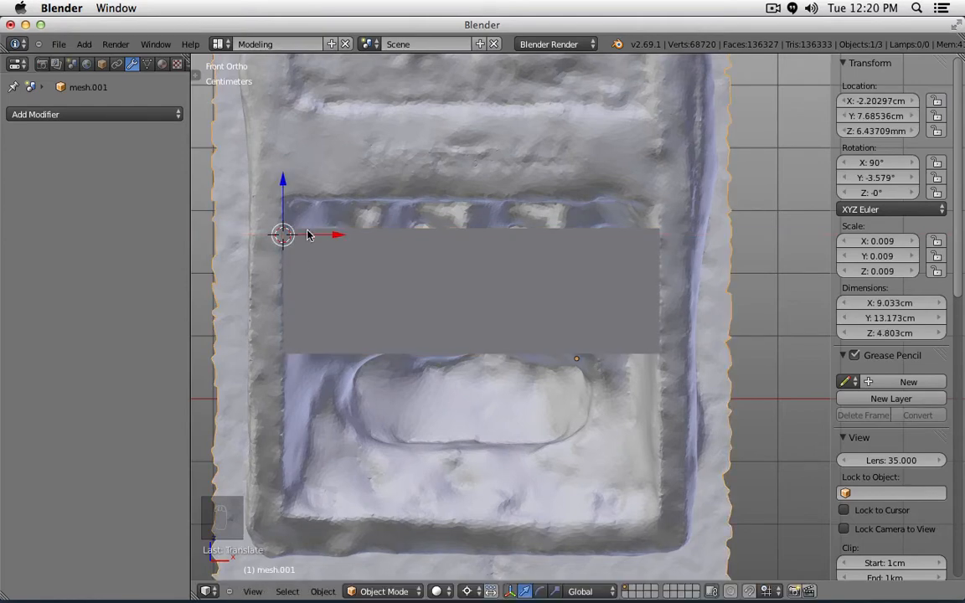
left_click_drag(284, 179, 318, 215)
scroll(475, 189, "down", 4)
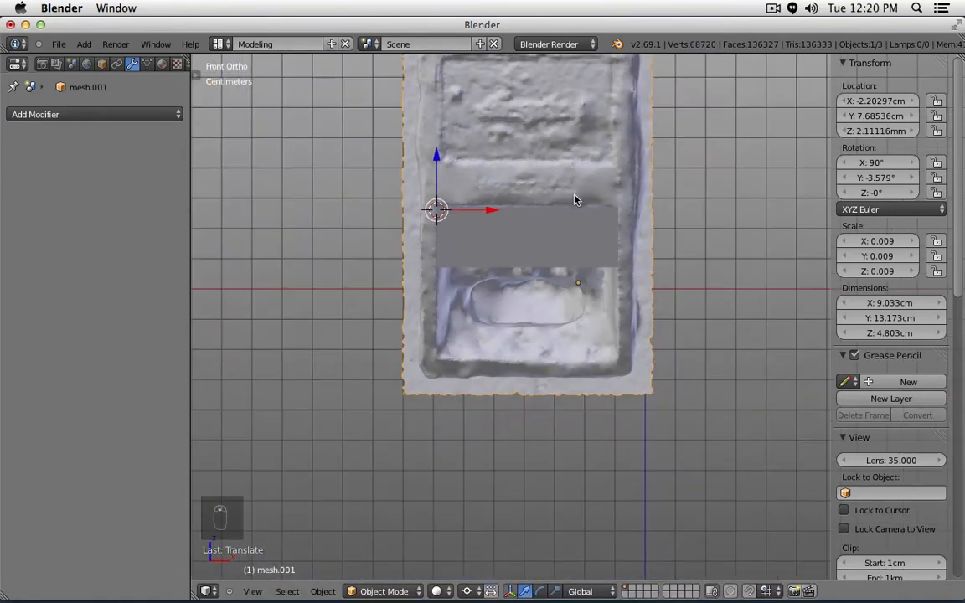
middle_click_drag(576, 199, 577, 434, "shift")
key("g")
key("z")
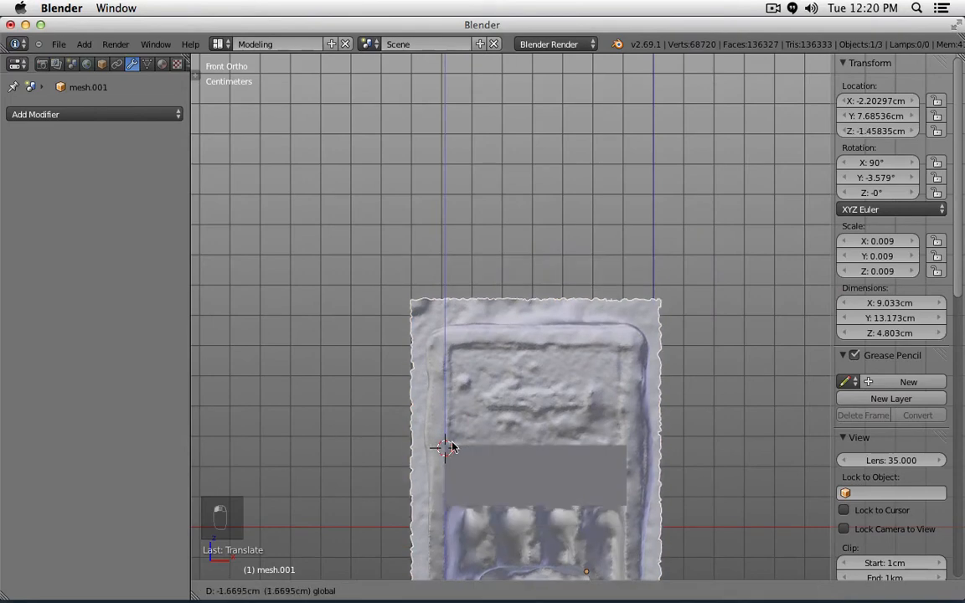
left_click_drag(452, 441, 491, 344)
scroll(487, 346, "up", 1)
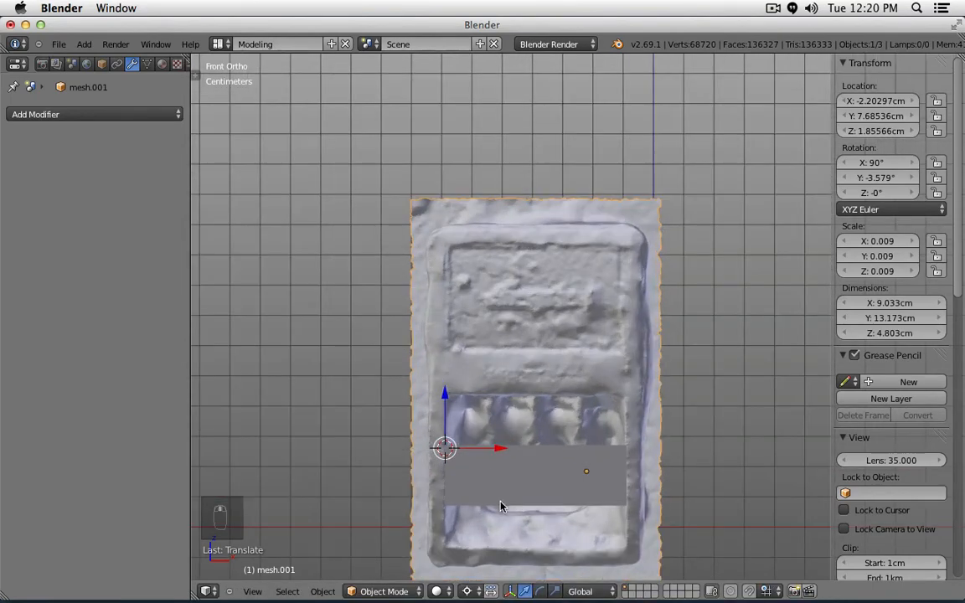
Step: Hide the reference cube and display the scanned mesh with Texture shading
right_click(506, 478)
key("h")
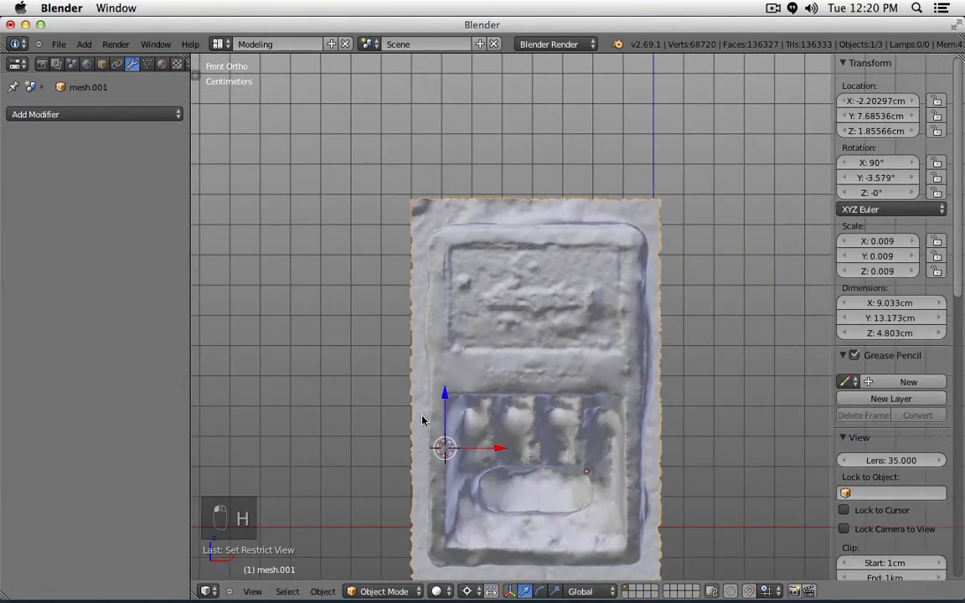
left_click(436, 592)
left_click(456, 530)
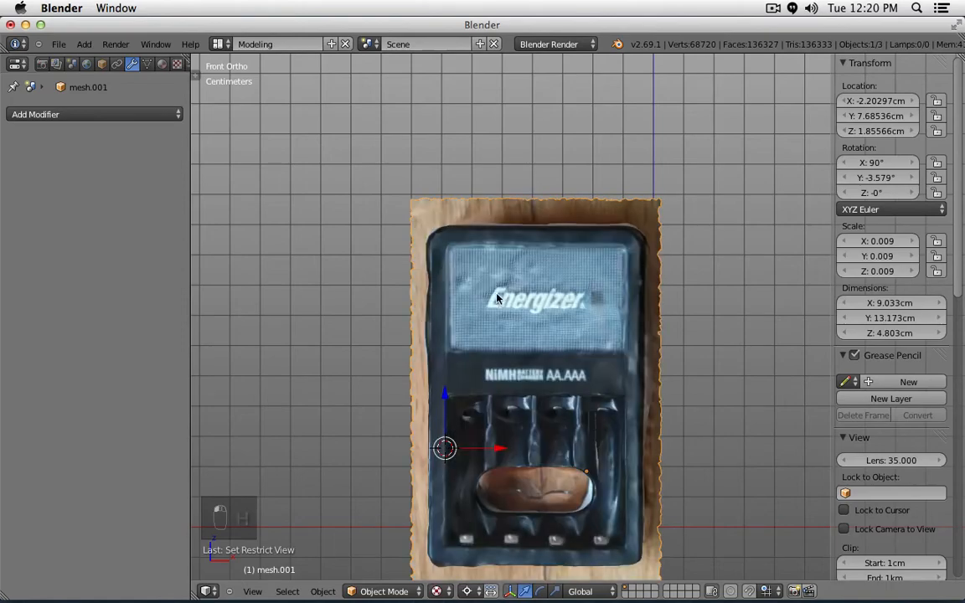
Step: Show the scanned mesh from the left side in wireframe and enter Edit Mode
key("KP_3")
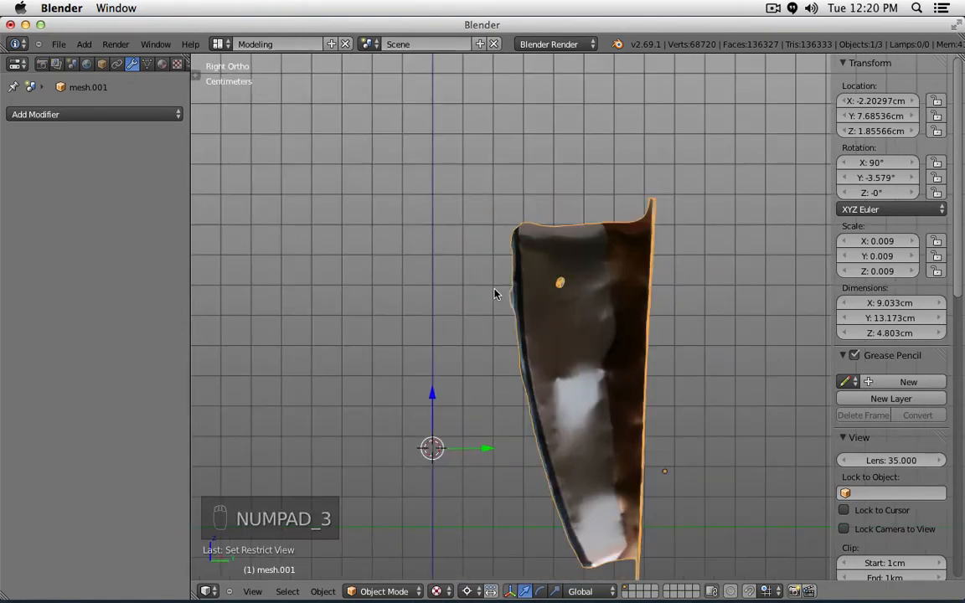
key("ctrl+KP_1")
key("KP_1")
key("KP_3")
key("ctrl+KP_3")
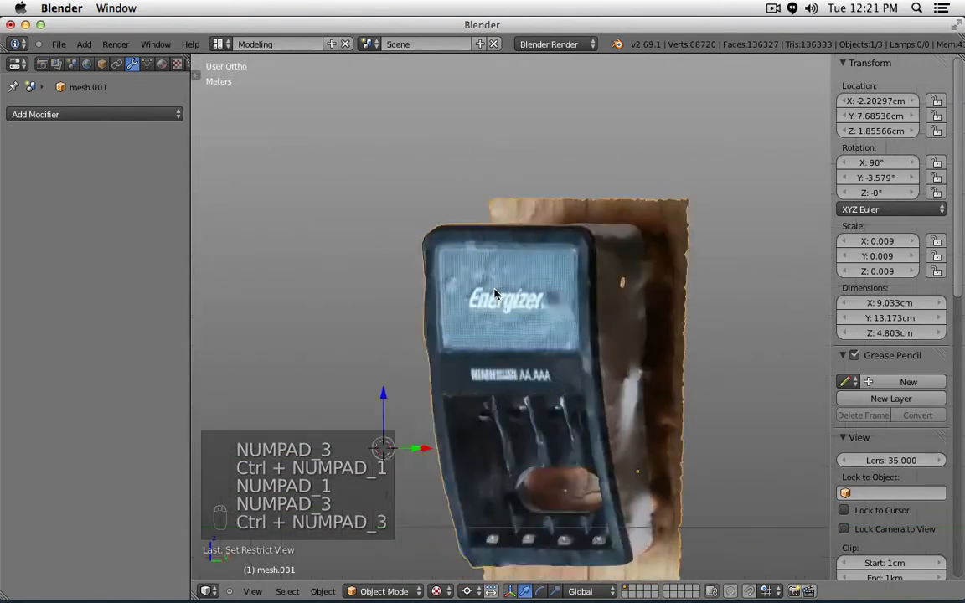
middle_click_drag(553, 226, 543, 204, "shift")
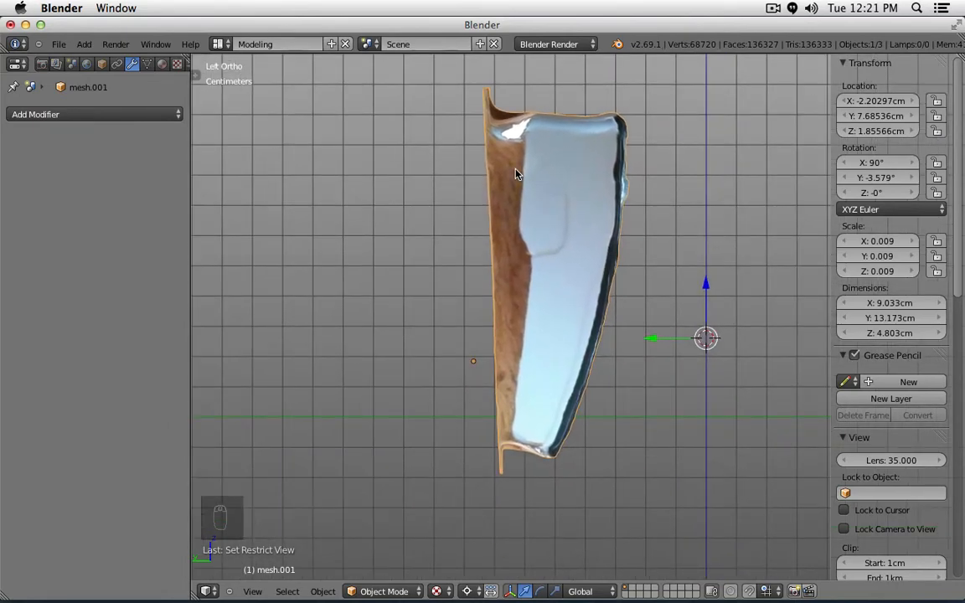
key("z")
key("c")
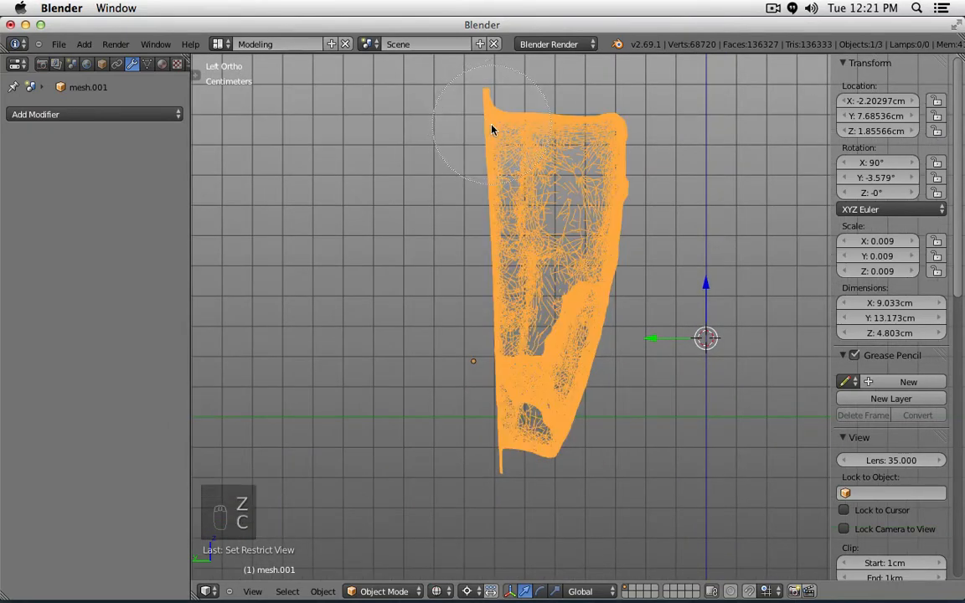
right_click(494, 134)
key("Tab")
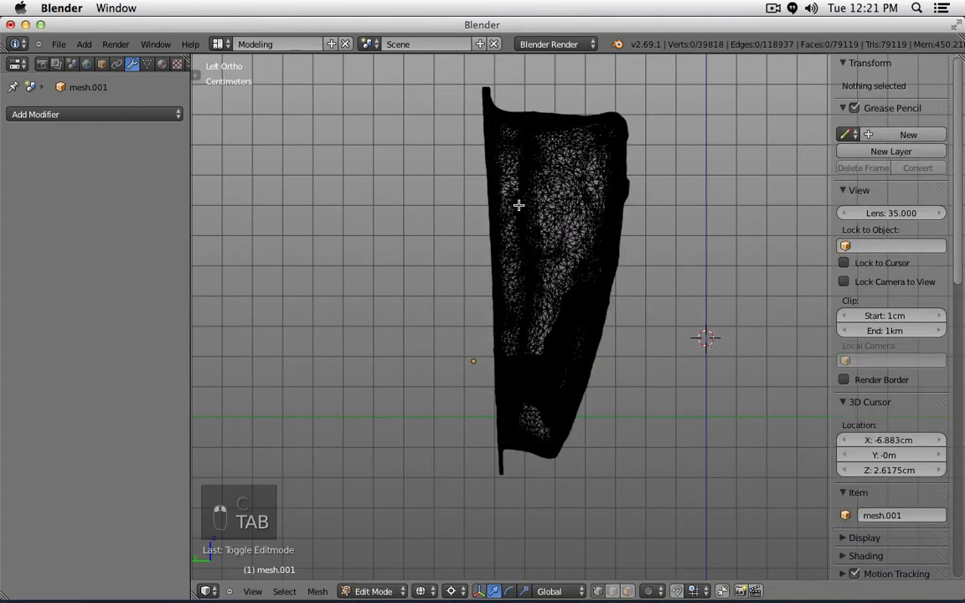
Step: Circle-select the vertices of the mesh's back and sides in left view, leaving the charger's front face unselected
key("z")
key("z")
key("c")
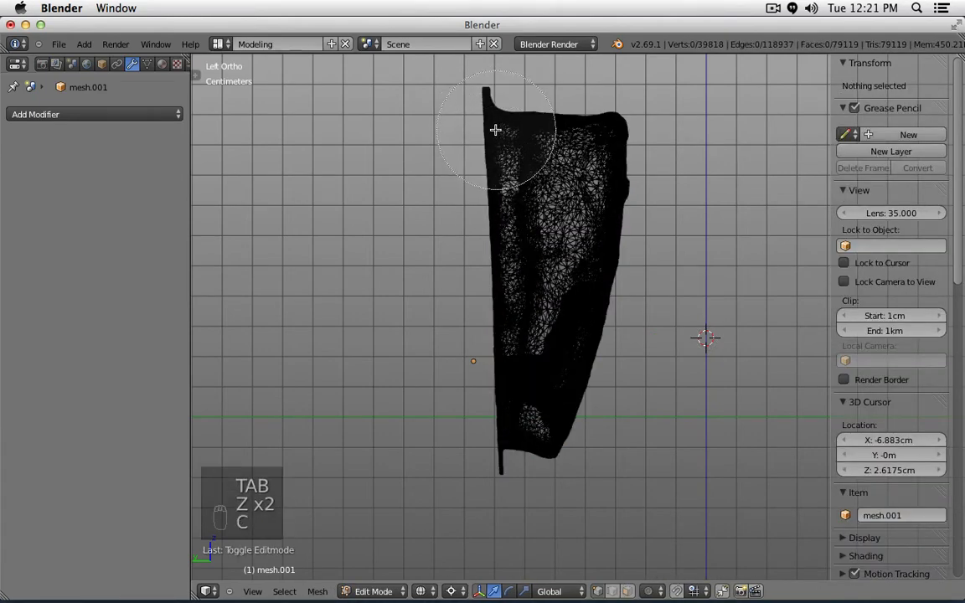
scroll(511, 117, "down", 5)
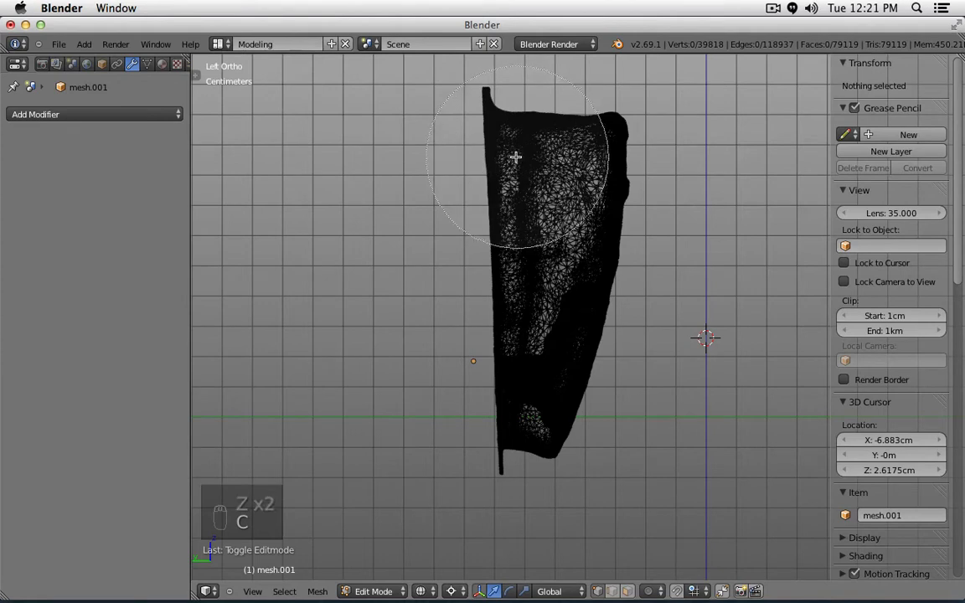
left_click(470, 113)
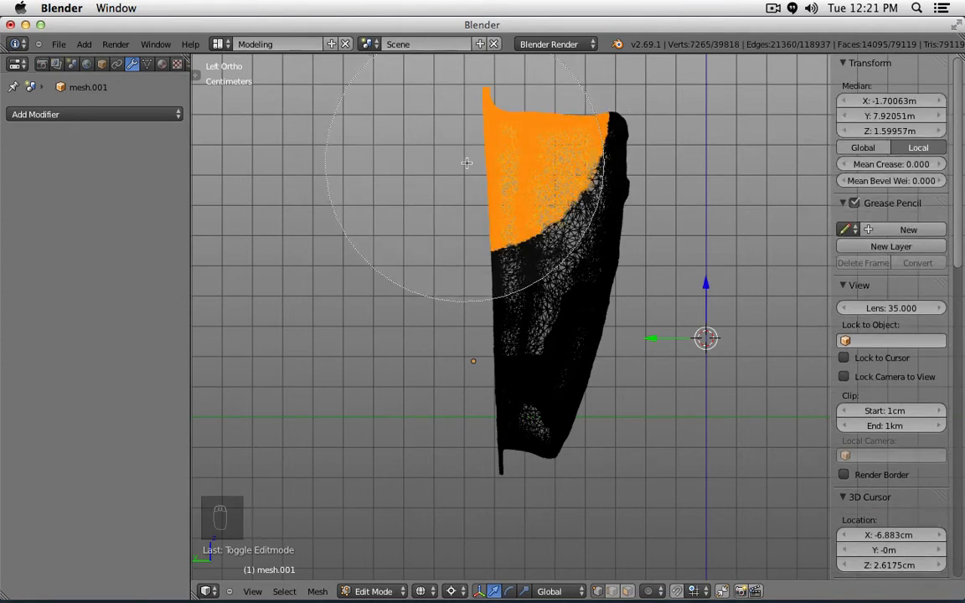
mouse_move(473, 152)
left_mouse_down()
mouse_move(447, 255)
mouse_move(334, 248)
mouse_move(362, 267)
mouse_move(381, 260)
mouse_move(361, 349)
mouse_move(371, 283)
mouse_move(398, 210)
left_mouse_up()
scroll(447, 255, "down", 3)
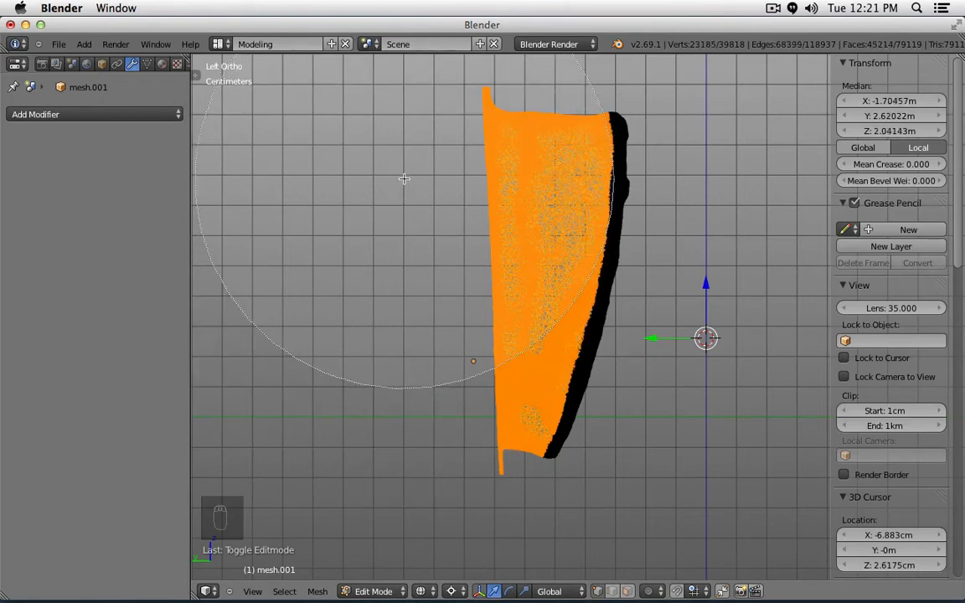
left_click_drag(405, 162, 399, 180)
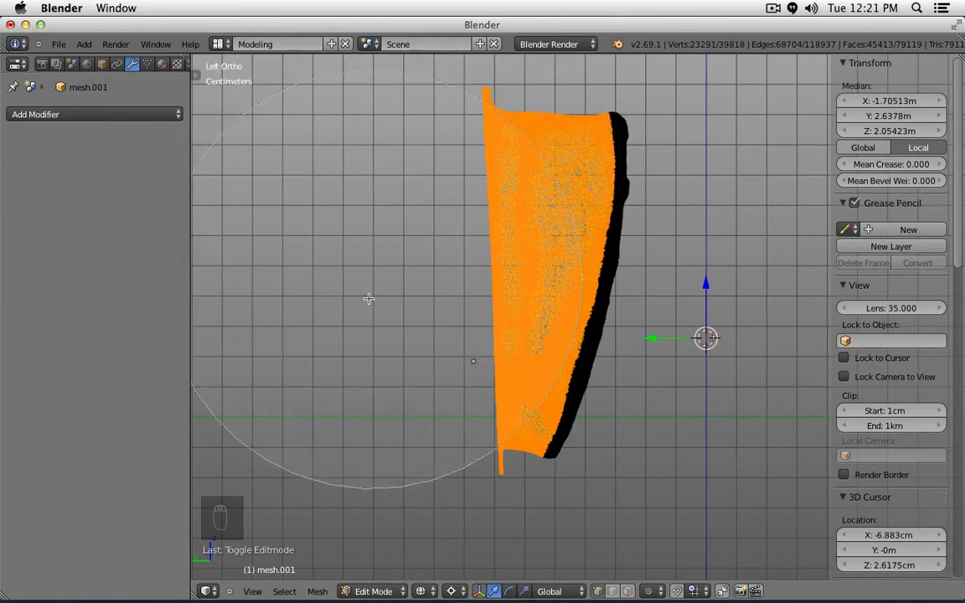
right_click(361, 175)
Step: Deselect the vertices inside the battery recess with circle select, working from the front view in solid shading
scroll(360, 183, "down", 1)
middle_click_drag(372, 208, 517, 287)
key("KP_1")
key("z")
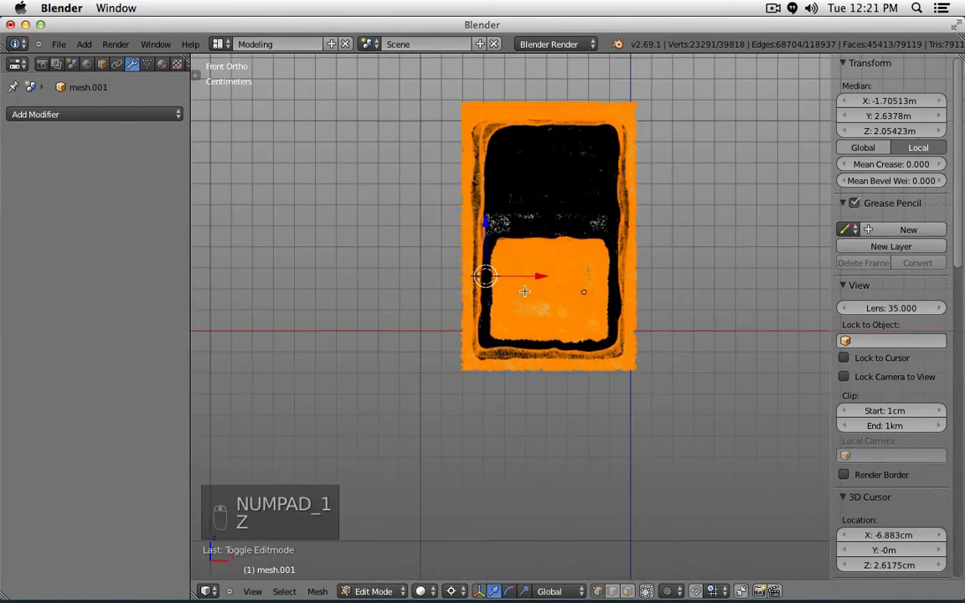
scroll(536, 290, "up", 4)
key("c")
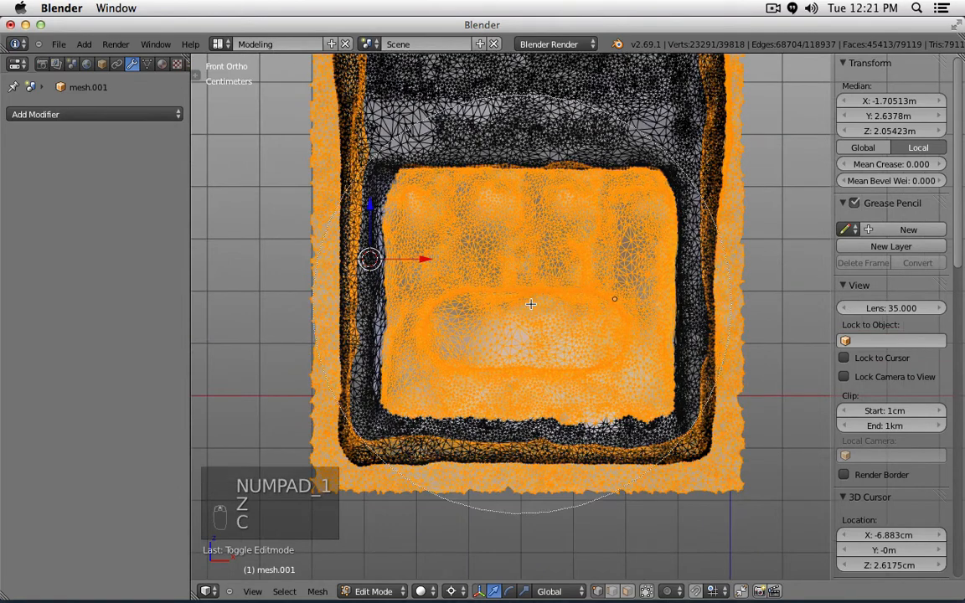
mouse_move(489, 239)
middle_mouse_down()
mouse_move(491, 275)
mouse_move(431, 259)
mouse_move(398, 310)
middle_mouse_up()
mouse_move(417, 370)
middle_mouse_down()
mouse_move(386, 318)
mouse_move(381, 285)
mouse_move(415, 378)
mouse_move(419, 362)
mouse_move(511, 370)
mouse_move(626, 399)
mouse_move(587, 369)
mouse_move(610, 167)
mouse_move(567, 335)
middle_mouse_up()
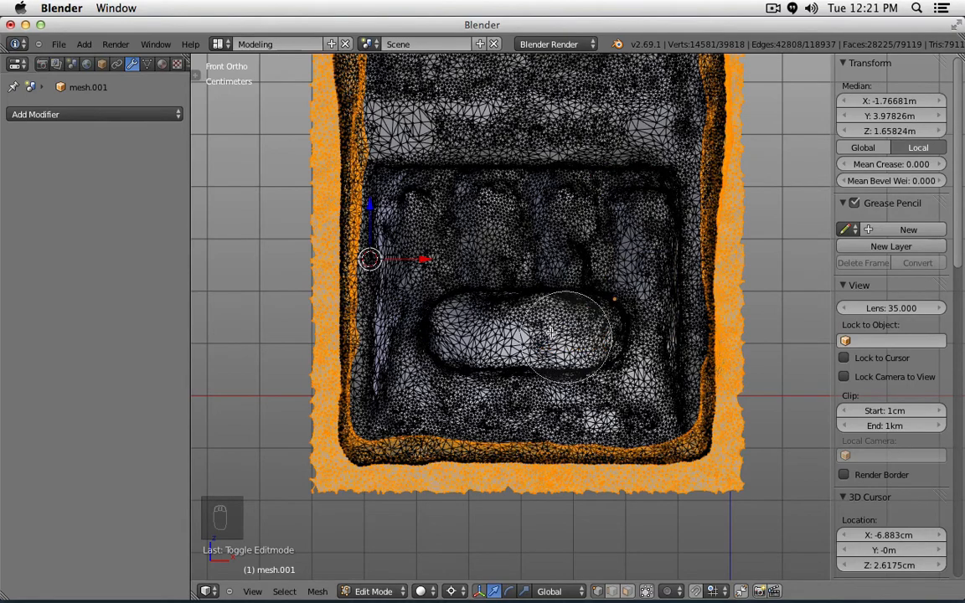
key("Escape")
scroll(549, 318, "down", 3)
mouse_move(482, 223)
middle_mouse_down()
mouse_move(521, 252)
mouse_move(653, 270)
mouse_move(664, 260)
middle_mouse_up()
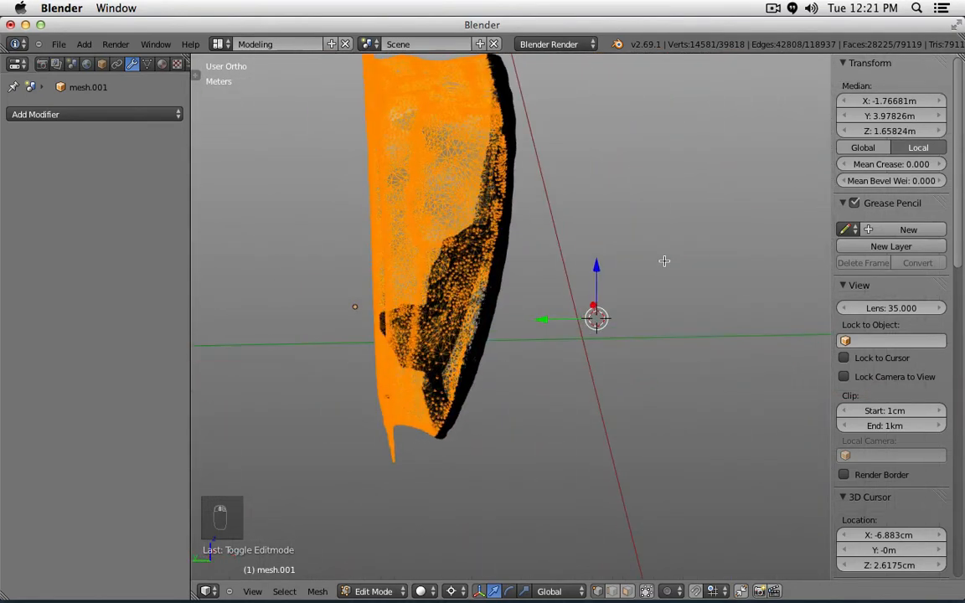
Step: Check the vertex selection from the front and left, and display the mesh with Texture shading in Object Mode
key("z")
middle_click_drag(595, 236, 630, 378, "shift")
key("KP_1")
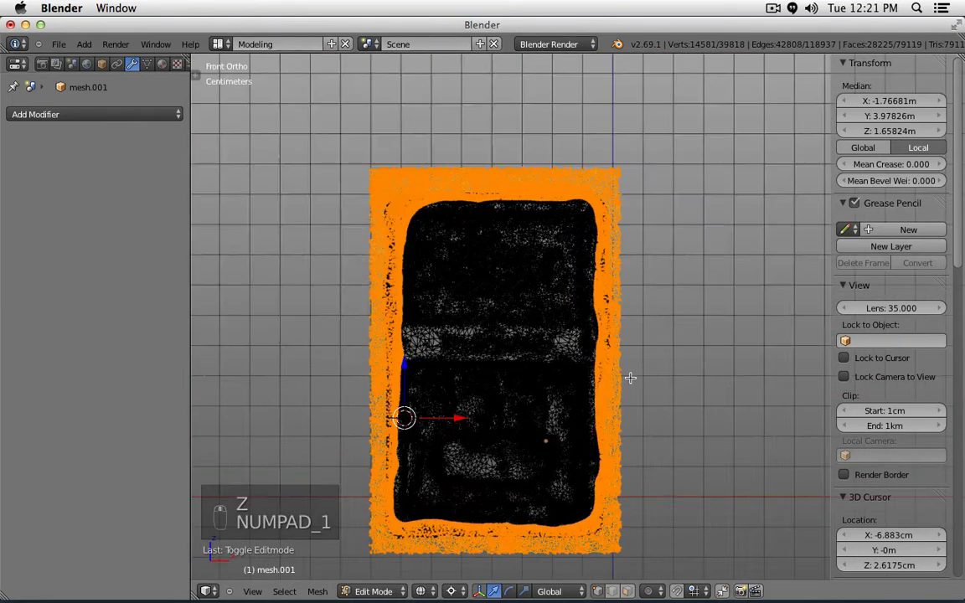
key("KP_3")
key("ctrl+KP_3")
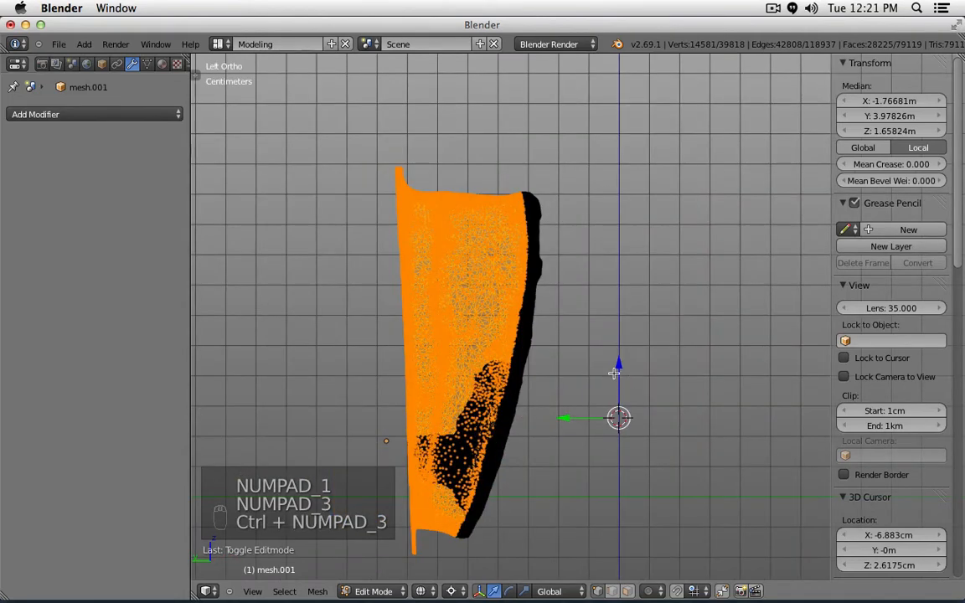
key("Tab")
key("z")
left_click(438, 591)
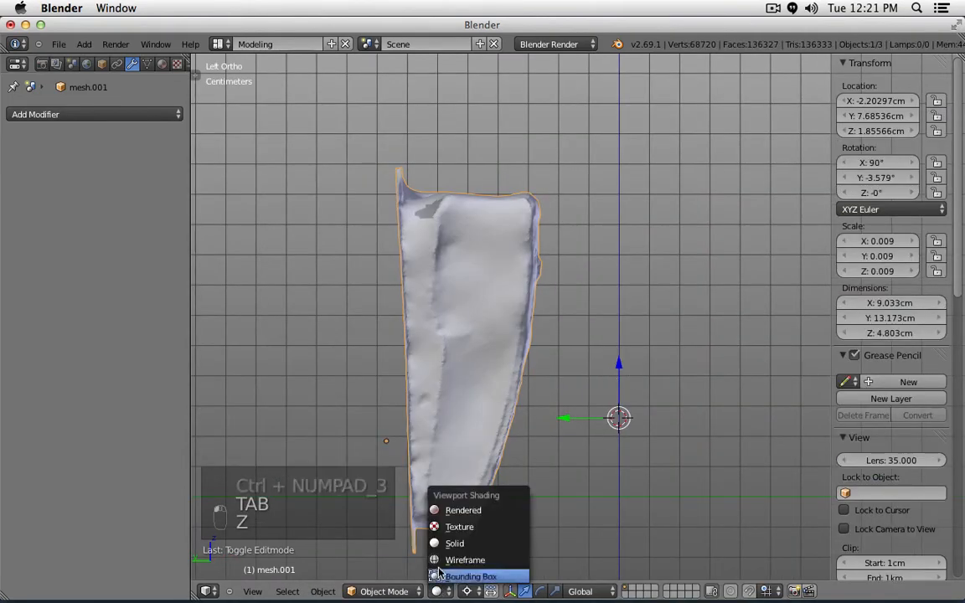
left_click(450, 533)
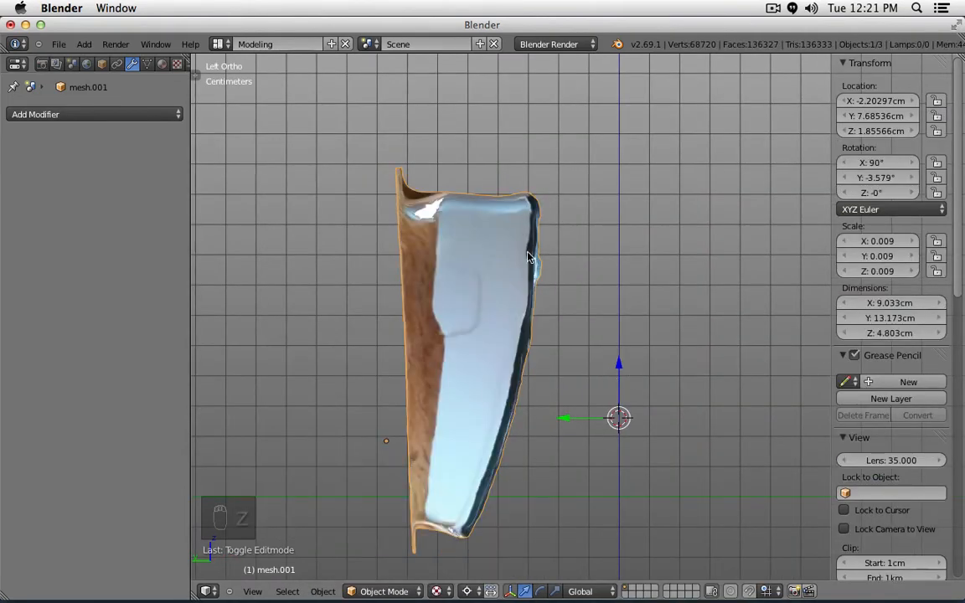
Step: Delete the selected back and side vertices of the scanned mesh in Edit Mode
key("Tab")
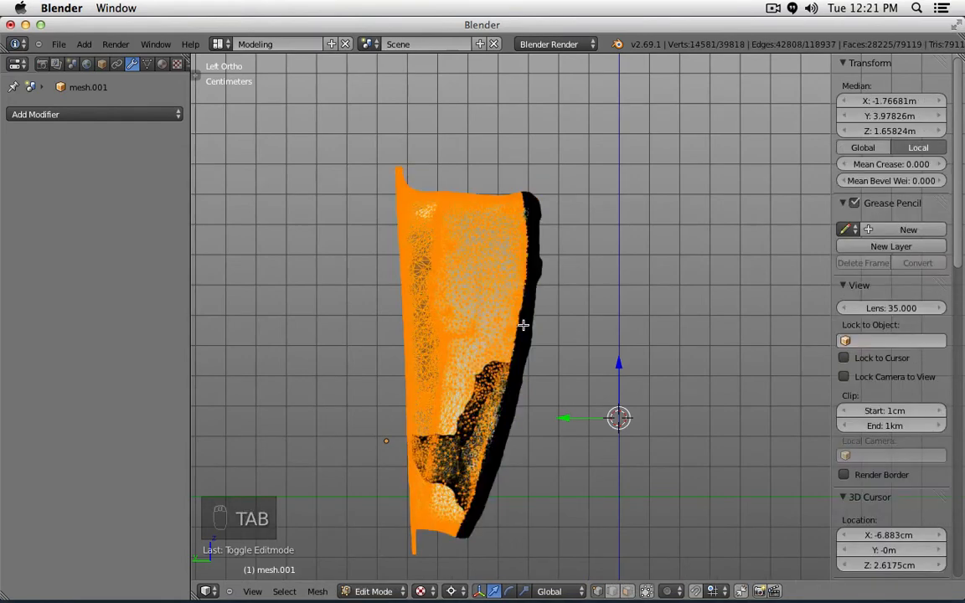
key("Tab")
key("Tab")
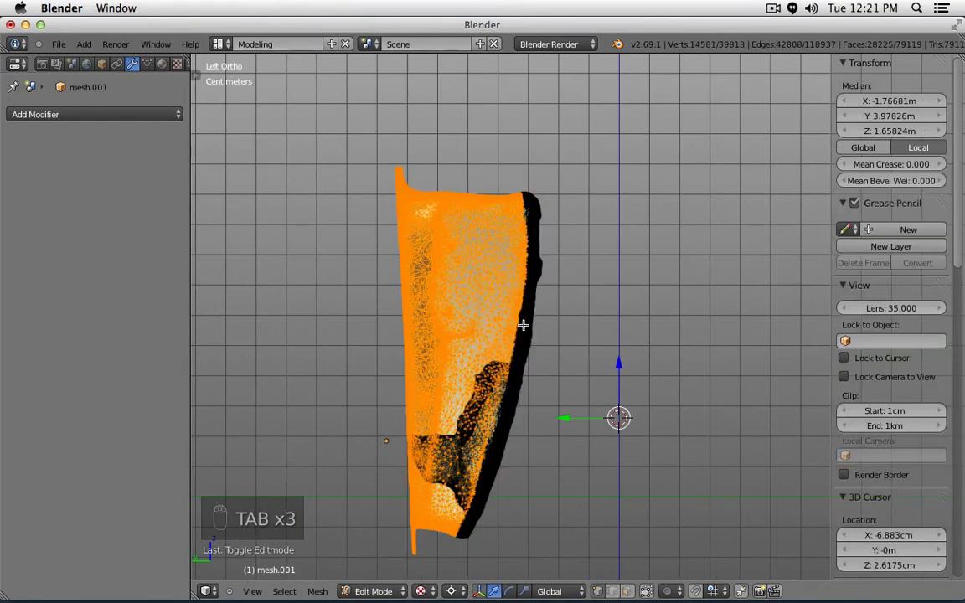
key("Tab")
key("x")
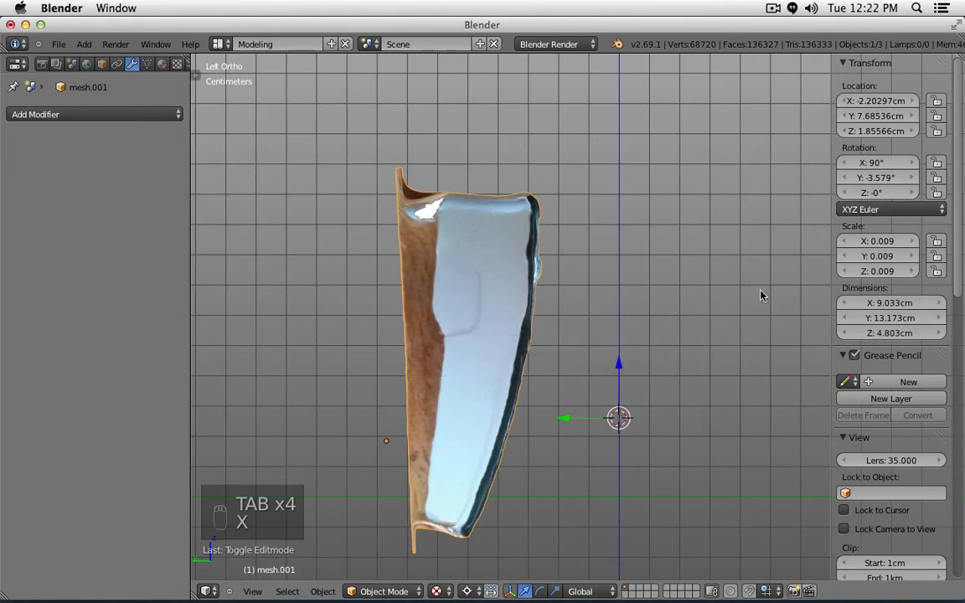
key("Tab")
key("x")
left_click(573, 289)
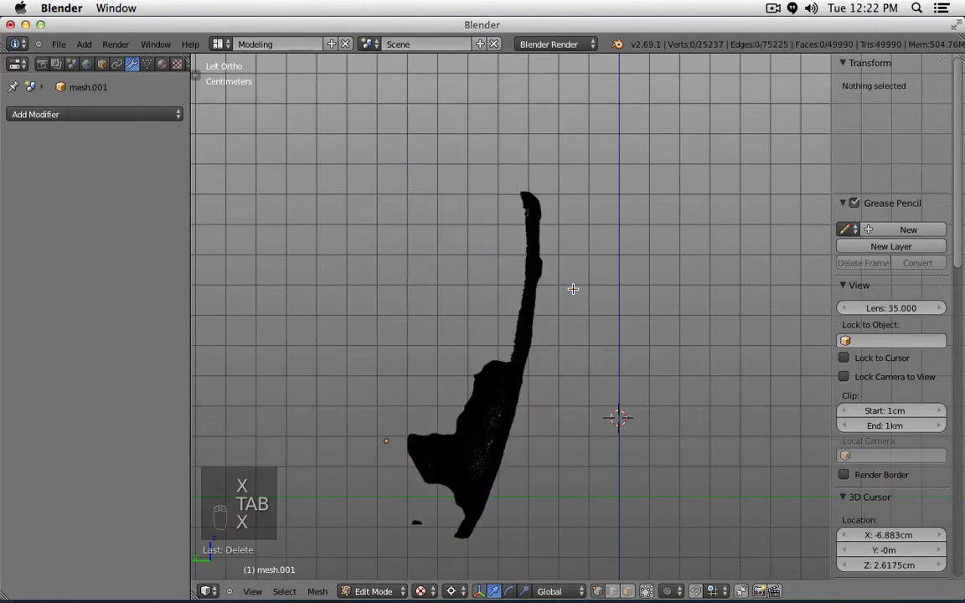
Step: Circle-select the small loose fragment below the charger face and delete its vertices, working in solid shading
key("z")
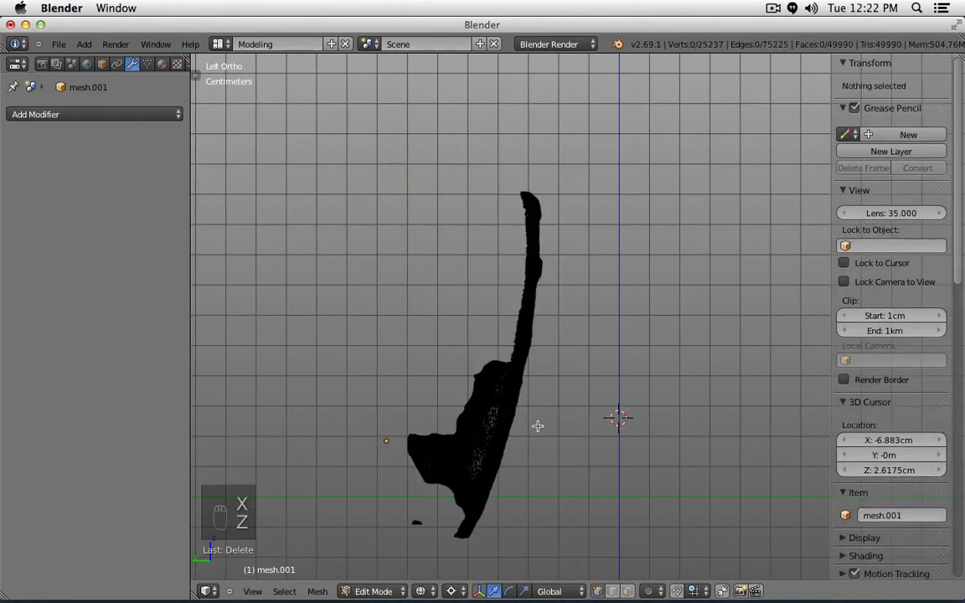
key("KP_3")
key("z")
key("KP_4")
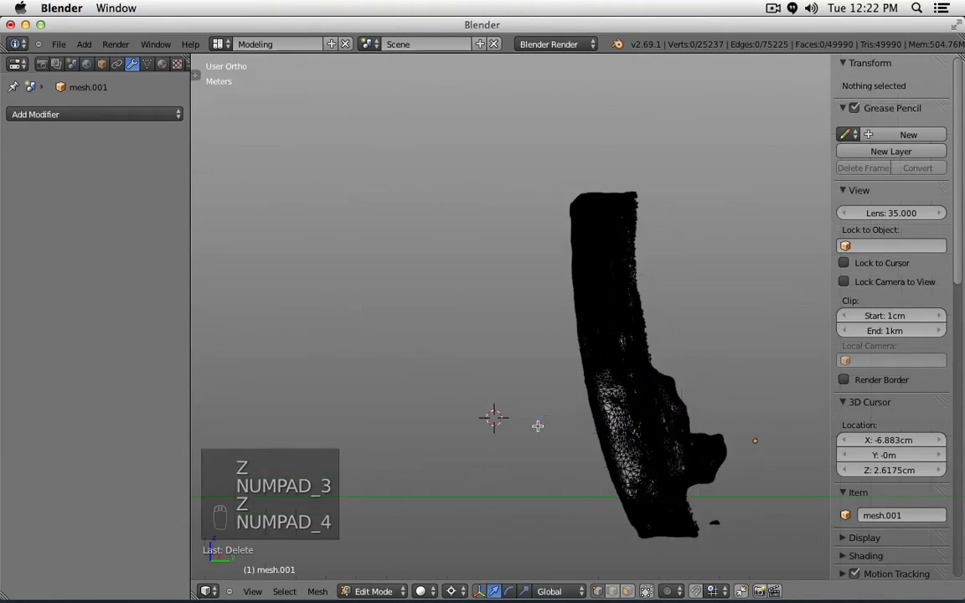
key("KP_1")
mouse_move(537, 426)
middle_mouse_down()
mouse_move(578, 446)
mouse_move(613, 423)
mouse_move(605, 453)
mouse_move(614, 469)
middle_mouse_up()
key("c")
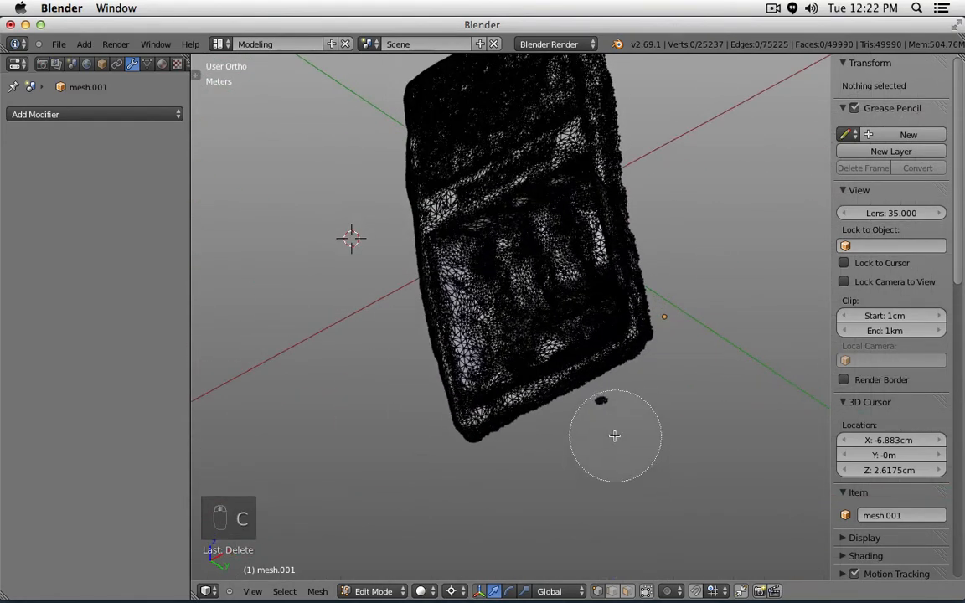
left_click(615, 436)
key("x")
left_click(615, 432)
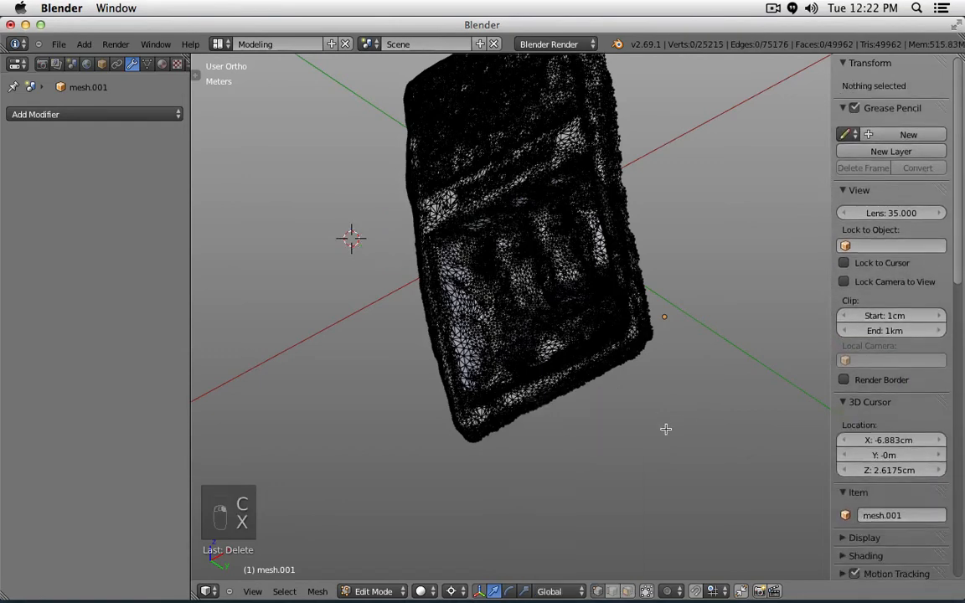
Step: Return to Object Mode, unhide all hidden objects and display the scene in solid shading
key("KP_1")
key("z")
key("KP_3")
key("Tab")
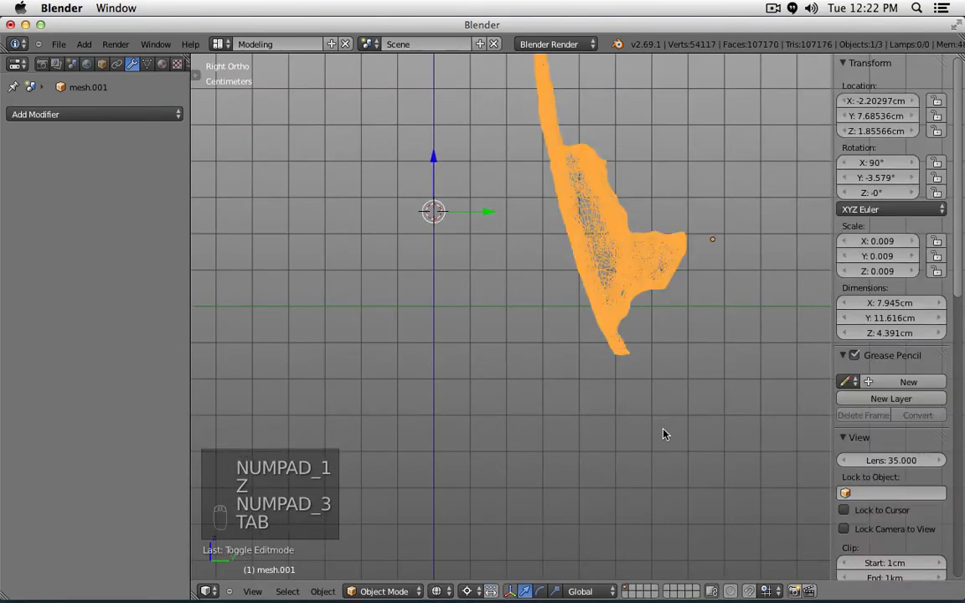
scroll(663, 434, "down", 5)
key("alt+h")
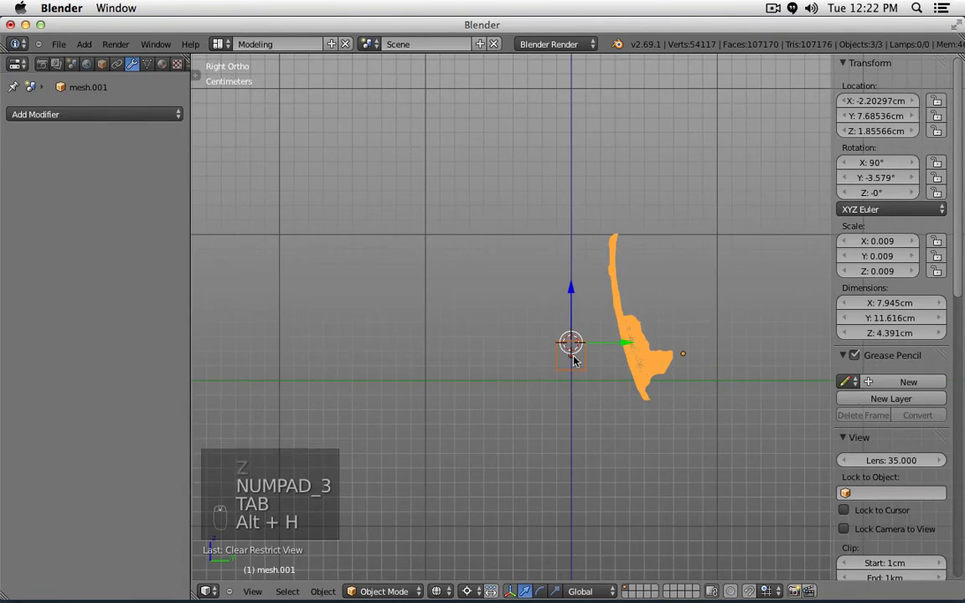
scroll(612, 377, "up", 4)
scroll(609, 377, "down", 2)
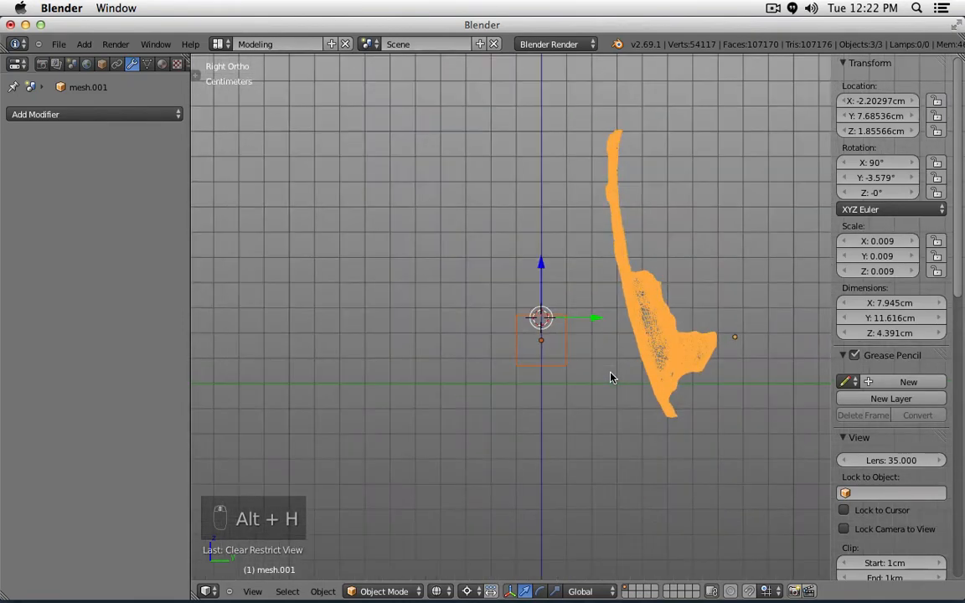
scroll(620, 391, "down", 2)
mouse_move(629, 405)
middle_mouse_down()
mouse_move(631, 381)
mouse_move(713, 429)
mouse_move(826, 374)
mouse_move(513, 368)
mouse_move(592, 359)
middle_mouse_up()
key("z")
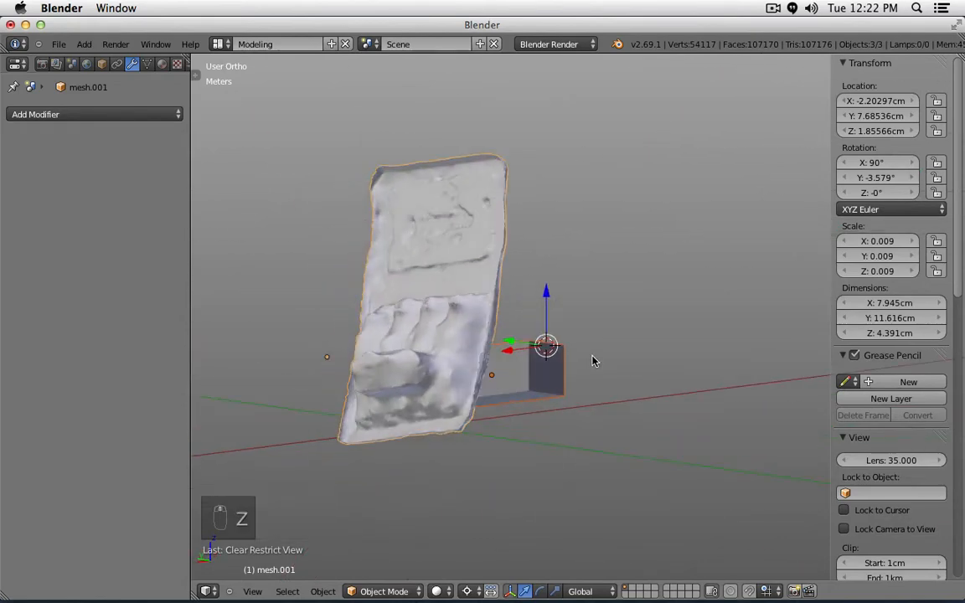
Step: Bring the distant second scan close to the reference cube in right view, at about Y -1.22 cm and Z 3.41 cm
key("KP_1")
key("KP_3")
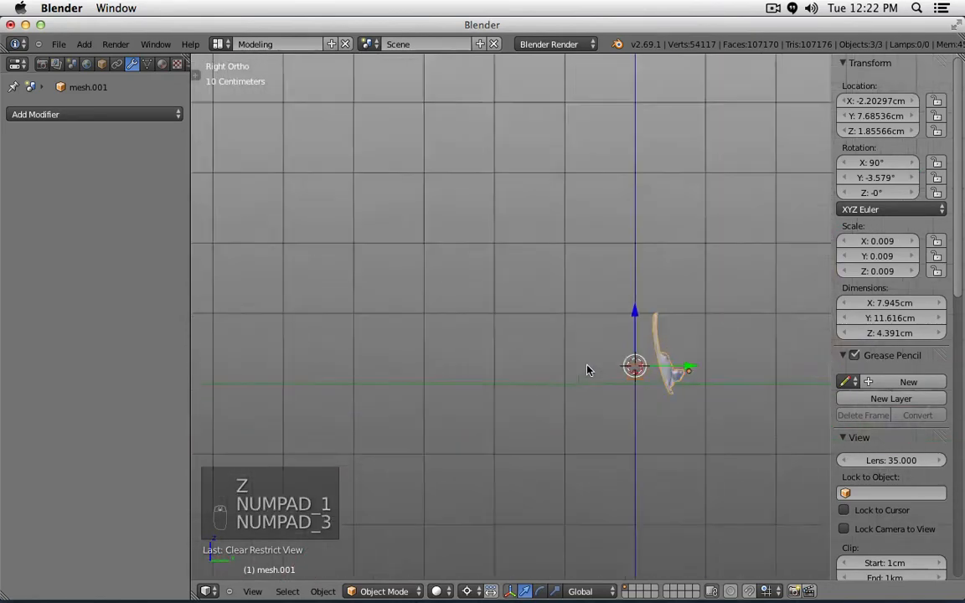
middle_click_drag(472, 365, 586, 493)
key("KP_3")
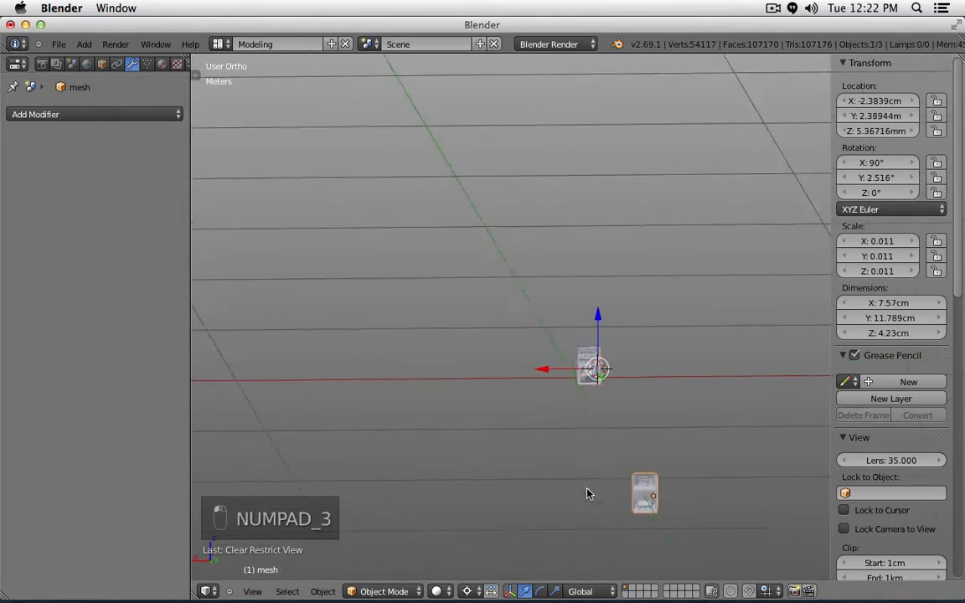
key("g")
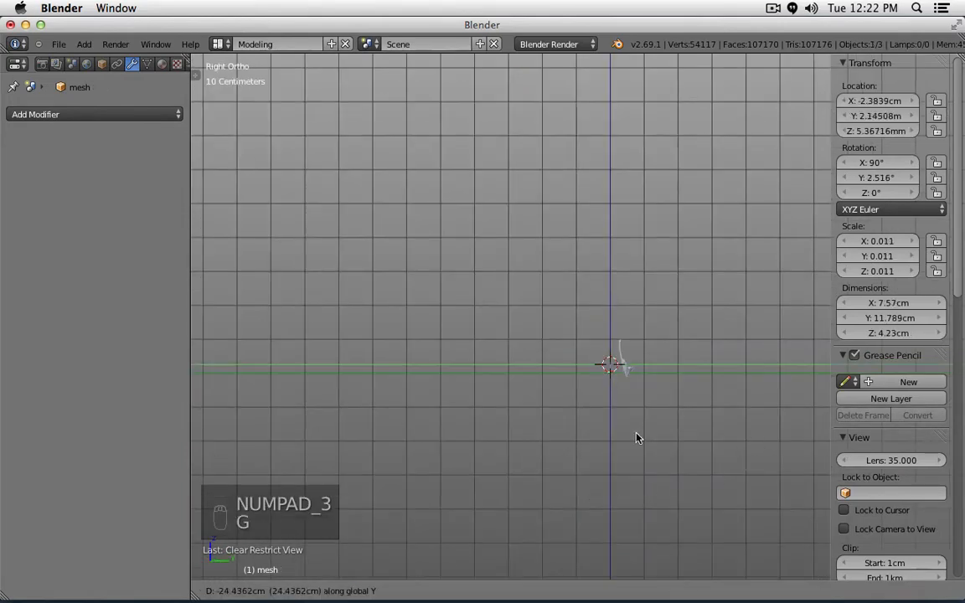
left_click(947, 426)
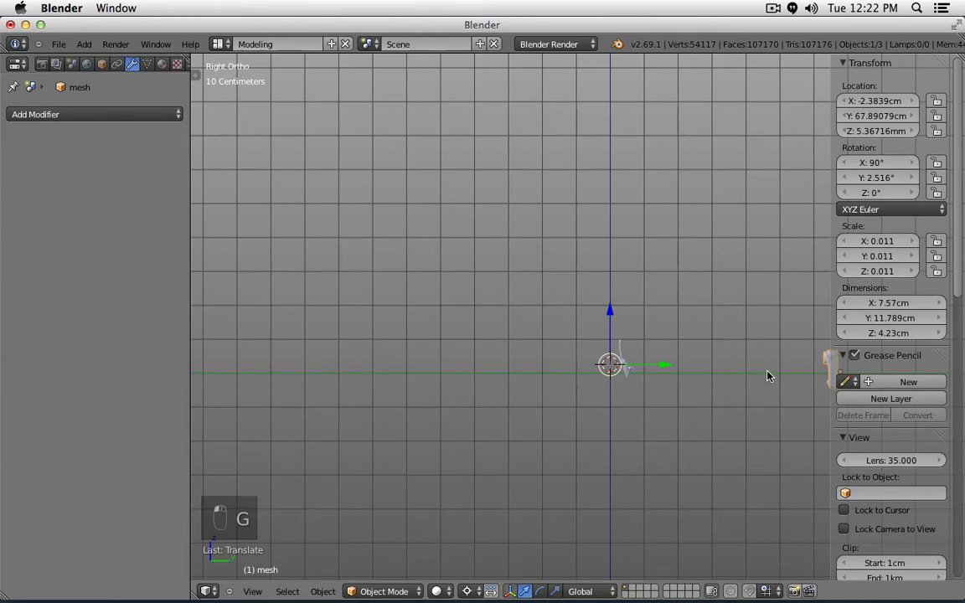
key("g")
left_click(633, 380)
scroll(633, 379, "up", 8)
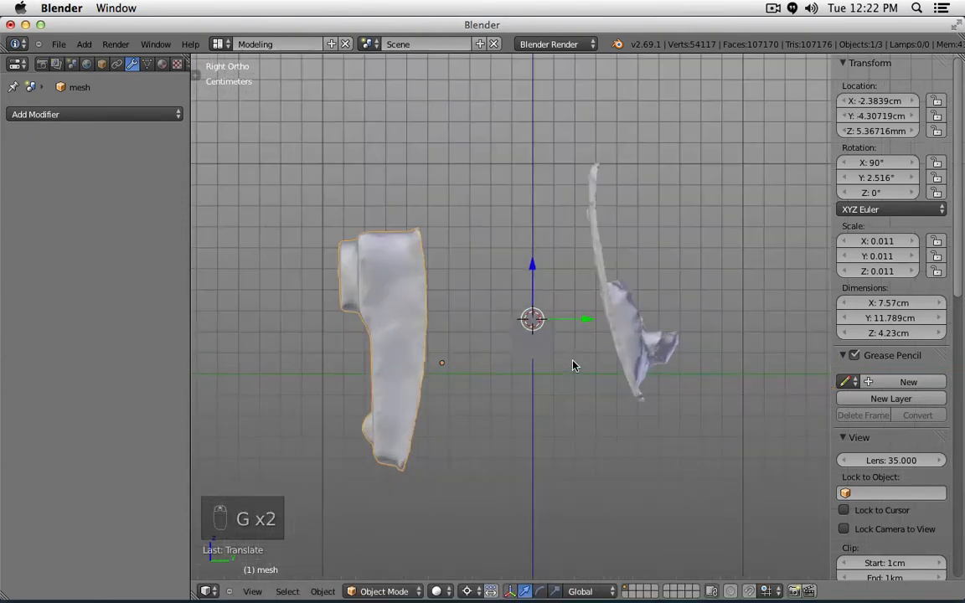
key("g")
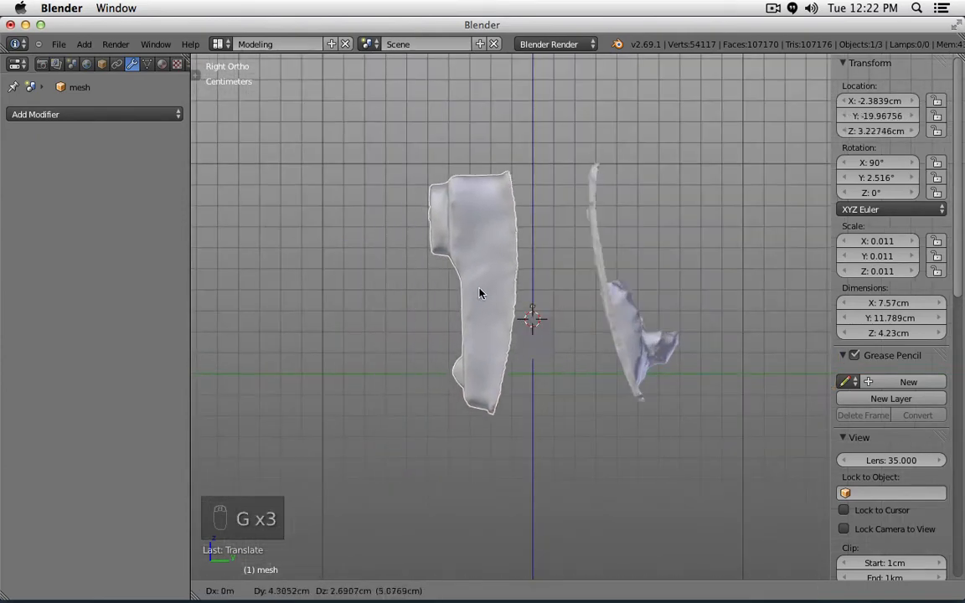
left_click(462, 291)
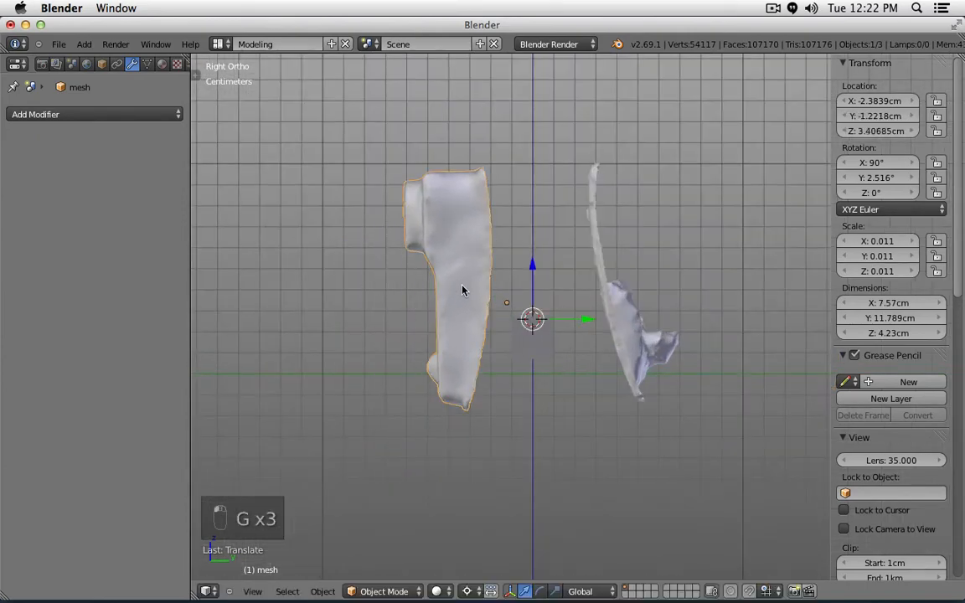
Step: Rotate the trimmed front-face mesh 180° in top view
right_click(628, 335)
scroll(628, 344, "down", 3)
key("KP_7")
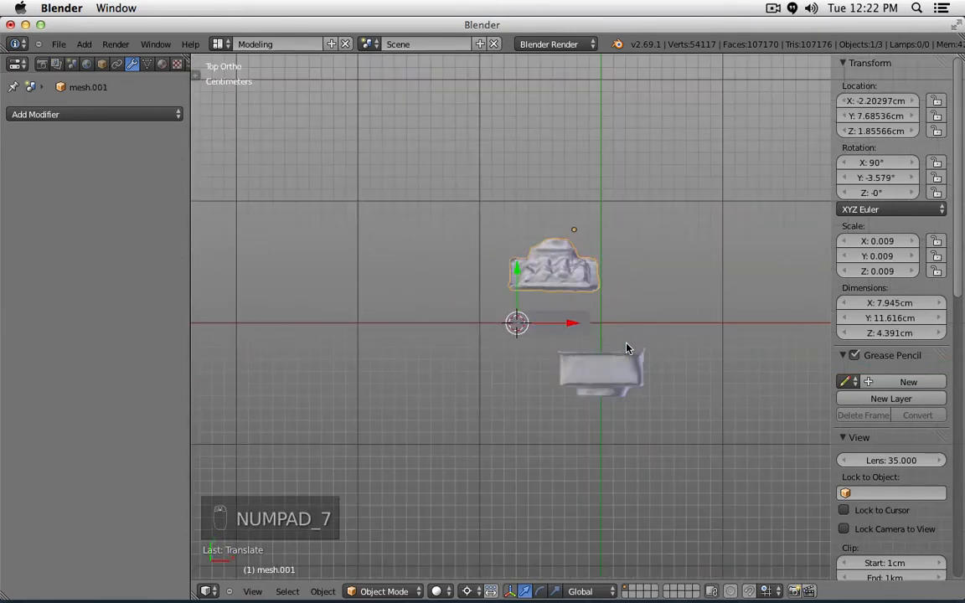
type("r")
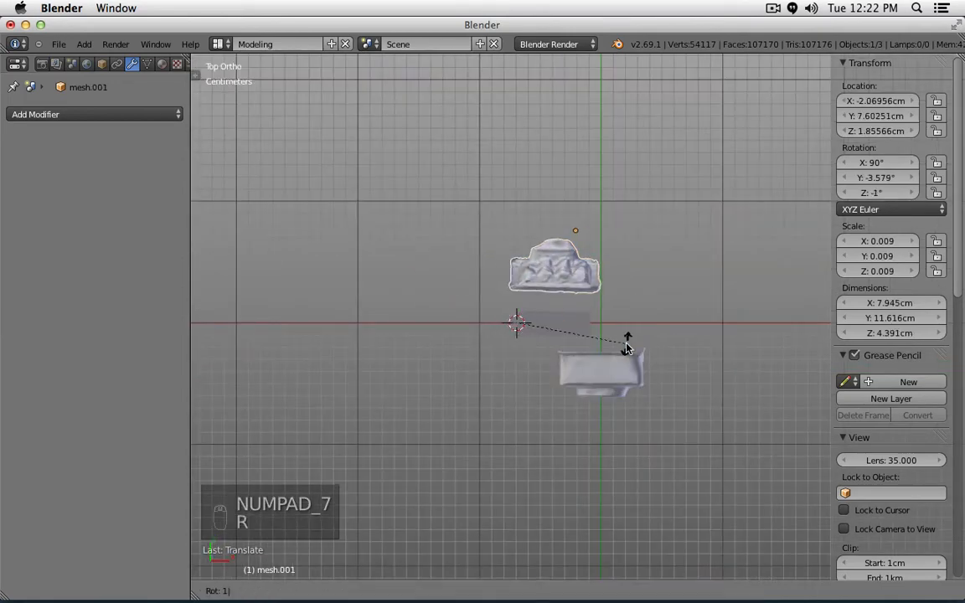
type("180")
left_click(627, 348)
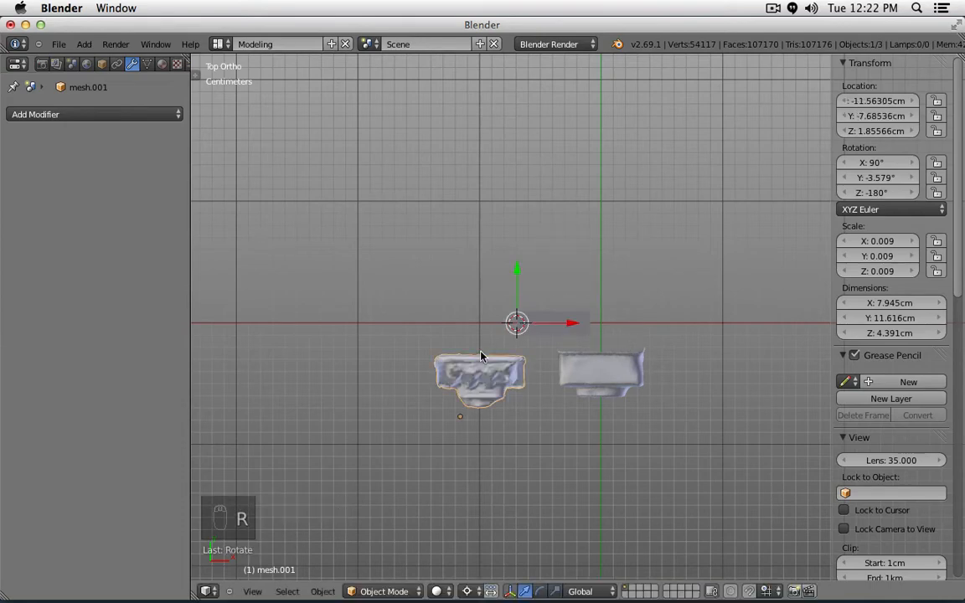
Step: Move the front-face mesh over towards the second scan, and shift the reference cube out of the way
key("g")
left_click(586, 318)
right_click(549, 336)
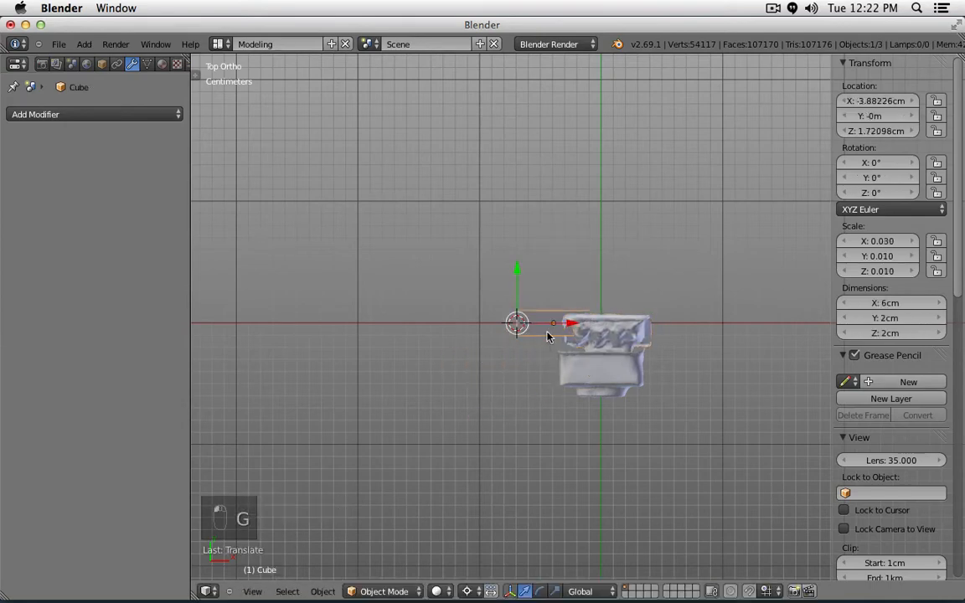
key("g")
left_click(318, 318)
Step: Position the front-face mesh over the second scan in top view, at about X -1.58 cm and Y -6.83 cm
right_click(610, 328)
scroll(620, 327, "up", 5)
key("g")
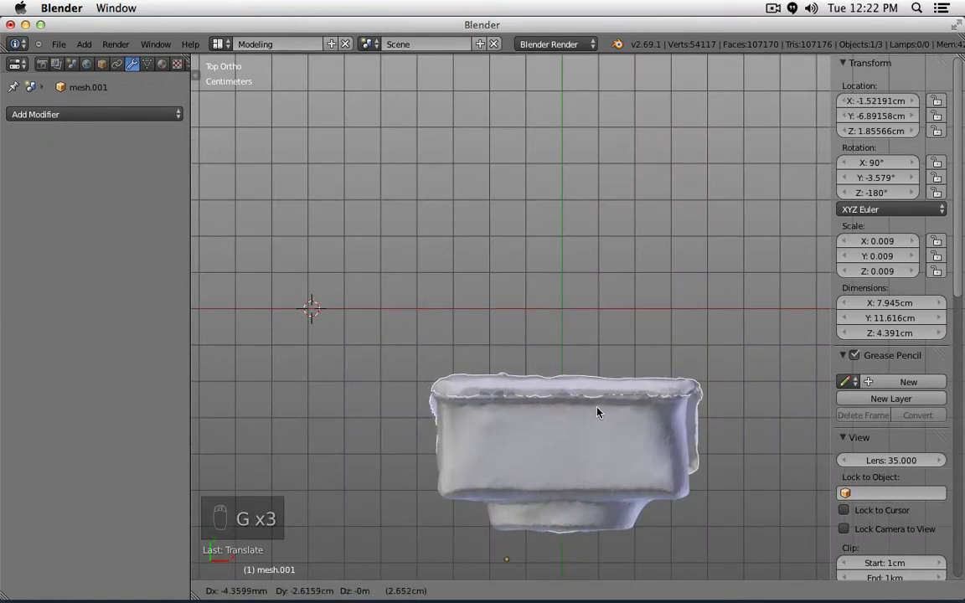
left_click(595, 407)
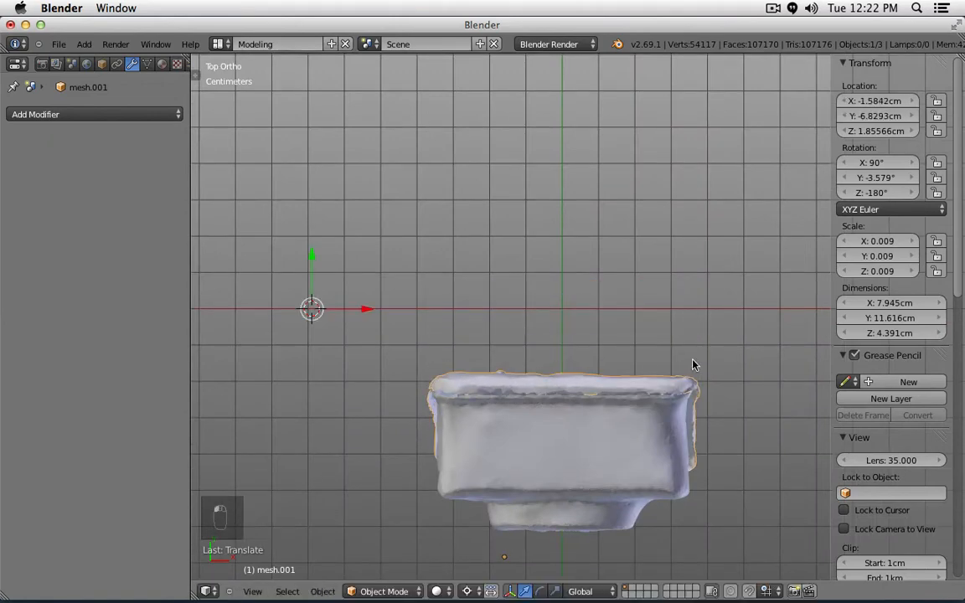
Step: Move the front-face mesh off the second scan's open side in right view, to about Y -4.84 cm and Z 1.46 cm
middle_click_drag(693, 364, 731, 108)
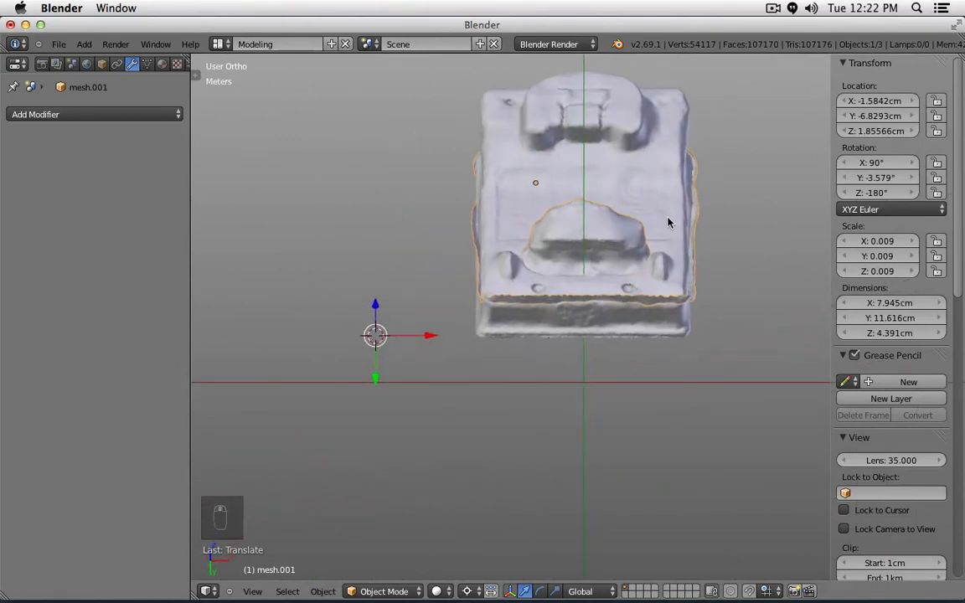
key("KP_7")
key("KP_3")
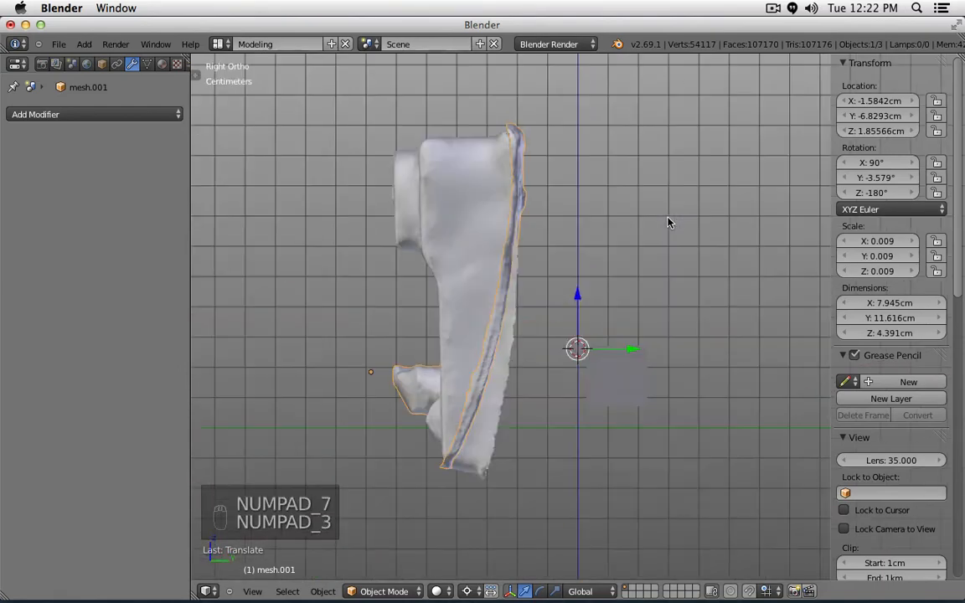
key("KP_1")
key("KP_3")
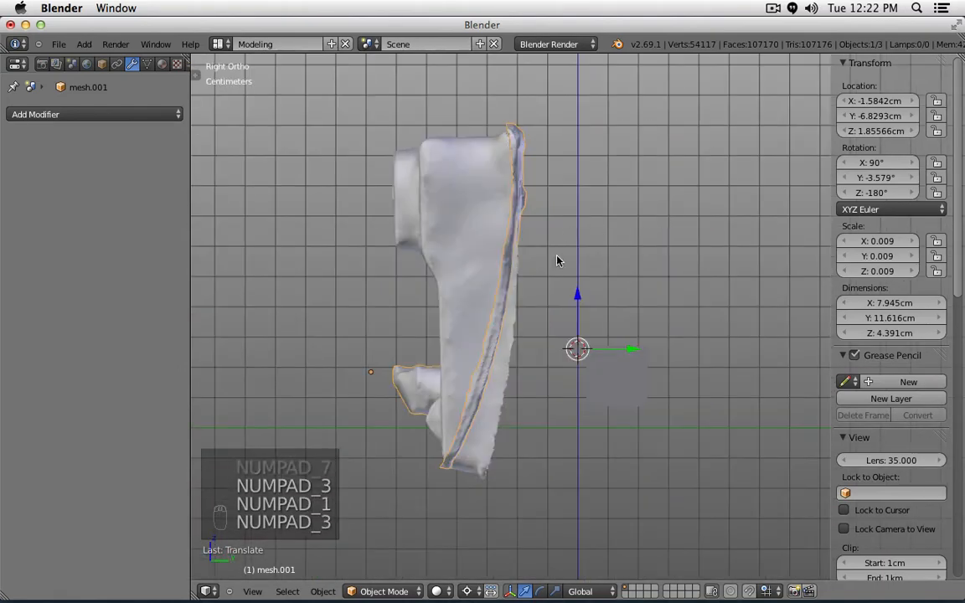
key("g")
left_click(612, 274)
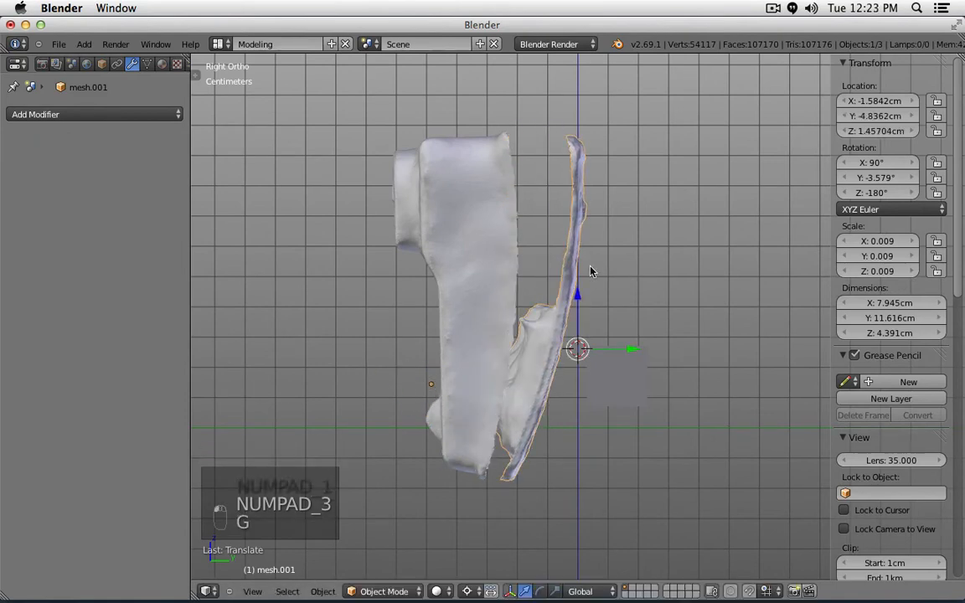
Step: Display the scans with Texture shading and view the charger face from the back view
left_click(443, 592)
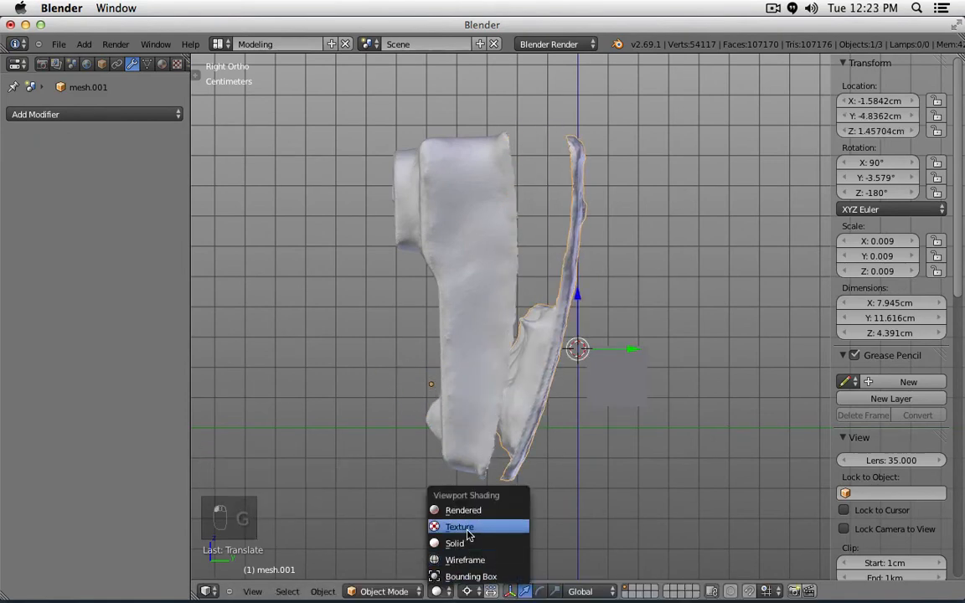
left_click(466, 528)
key("ctrl+KP_1")
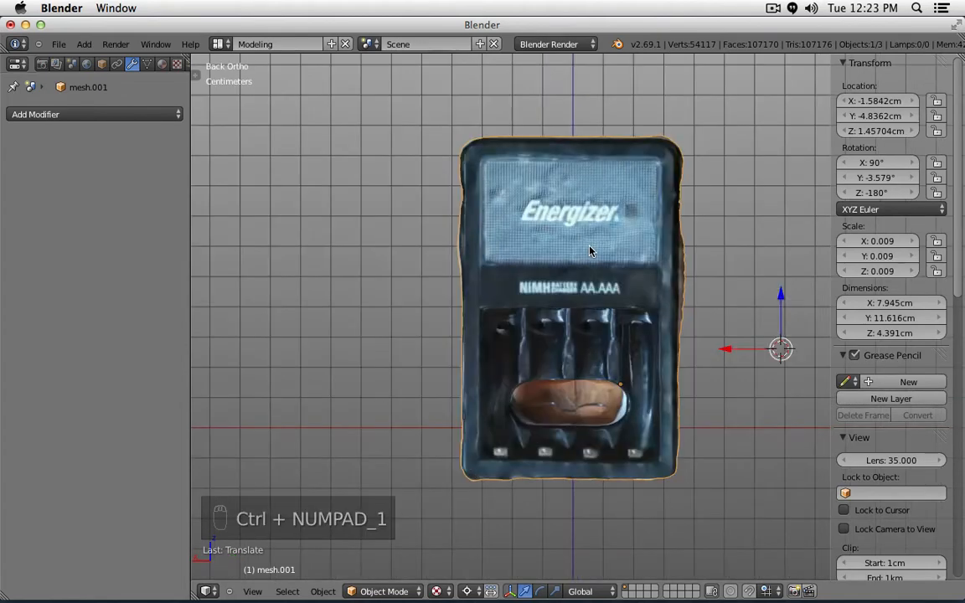
Step: In left view, move the front-face mesh to about Y -5.51 cm, Z 1.48 cm, and tilt it about its lower end to X rotation 83.25°
key("ctrl+KP_3")
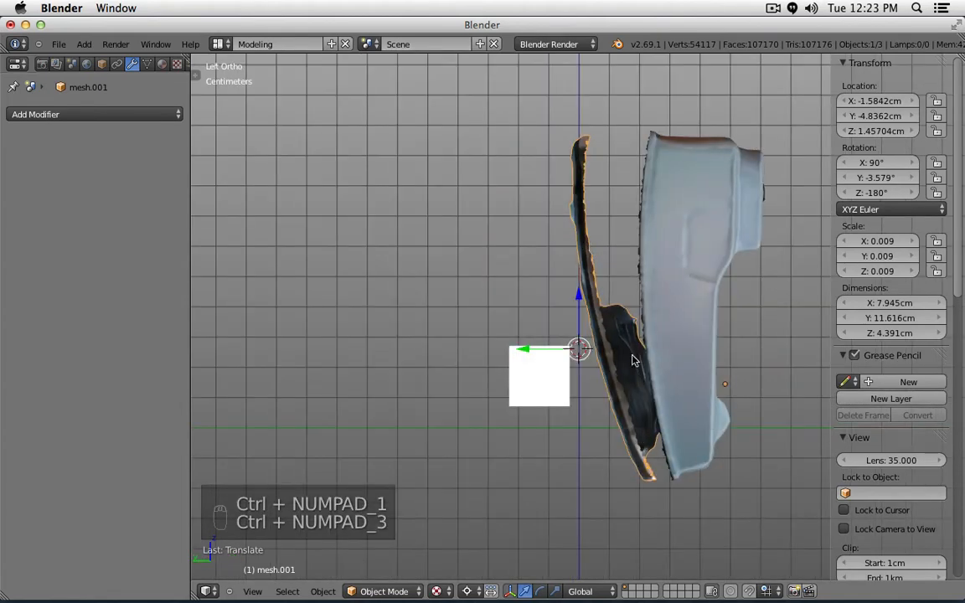
key("g")
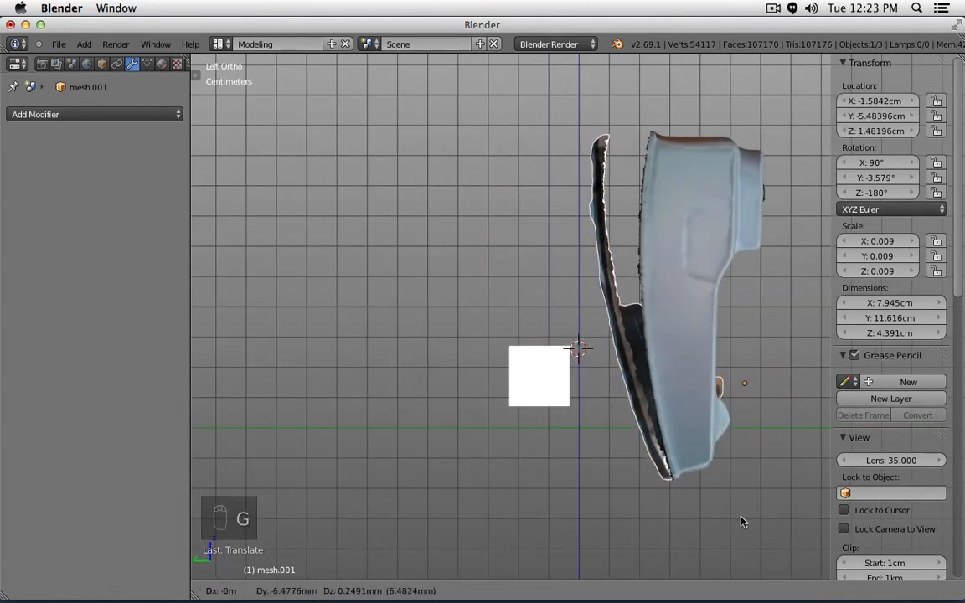
left_click(741, 523)
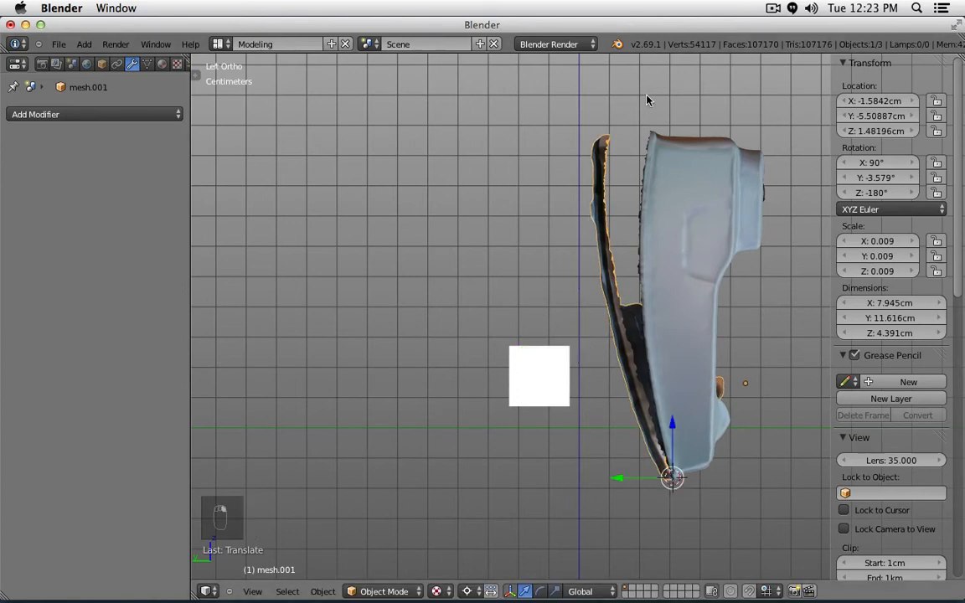
middle_click_drag(647, 99, 555, 103, "shift")
key("r")
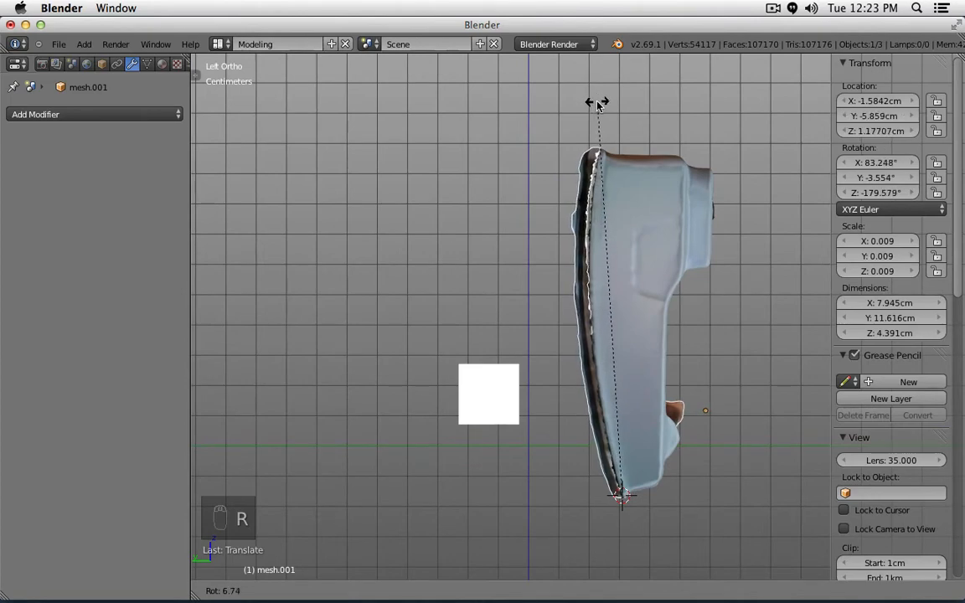
left_click(598, 104)
Step: Shift the front-face mesh to about Y -6.15 cm, Z 1.16 cm, and rotate it about its upper end to X rotation 81.96°
scroll(620, 143, "up", 3)
key("g")
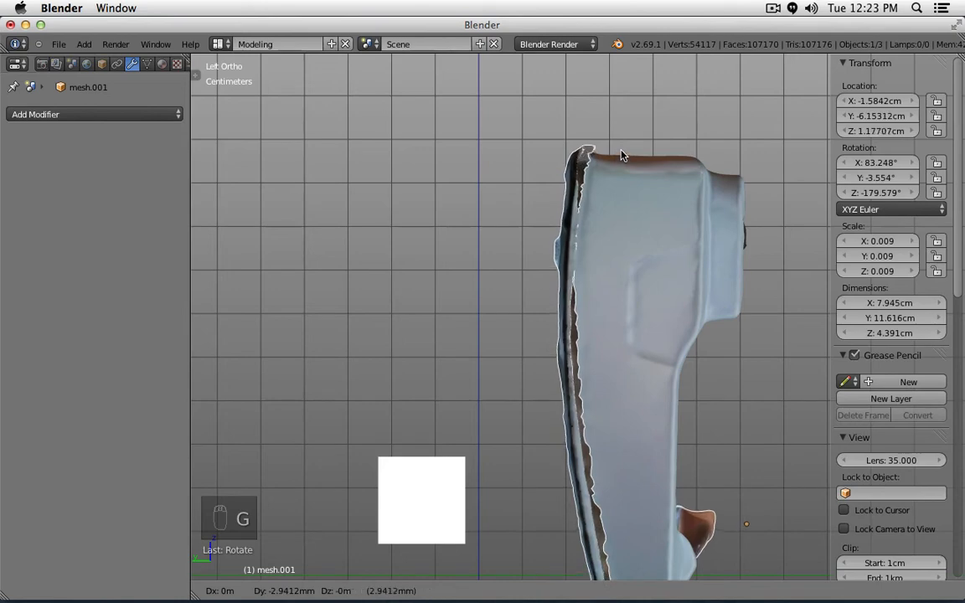
left_click(622, 155)
scroll(616, 398, "down", 6, "shift")
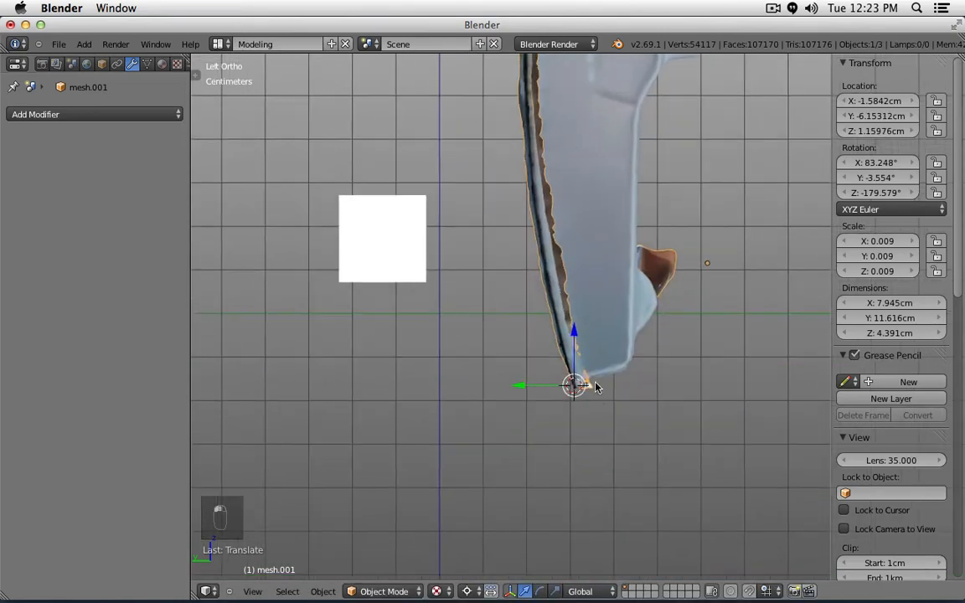
scroll(594, 387, "up", 7, "shift")
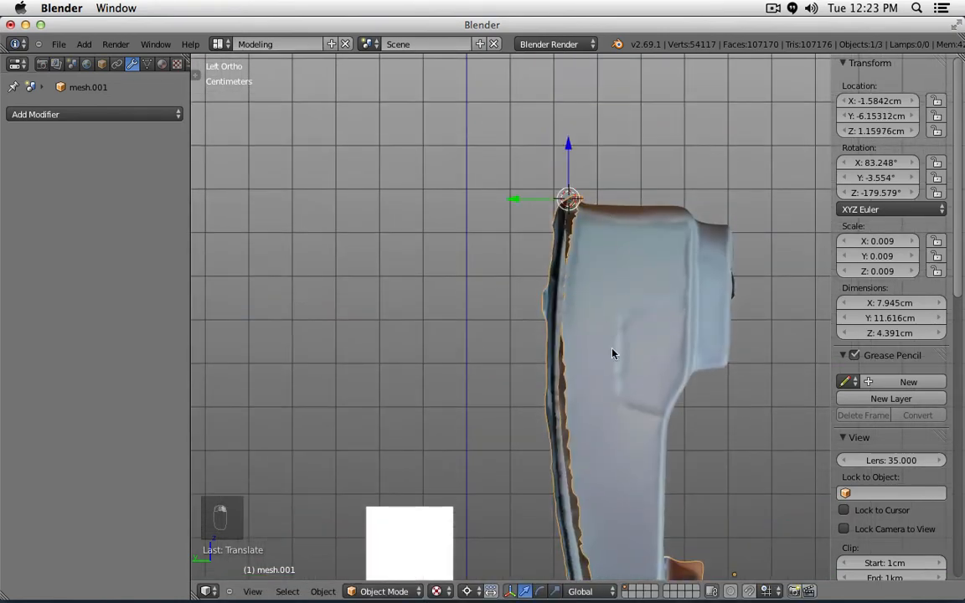
scroll(612, 353, "down", 6, "shift")
key("r")
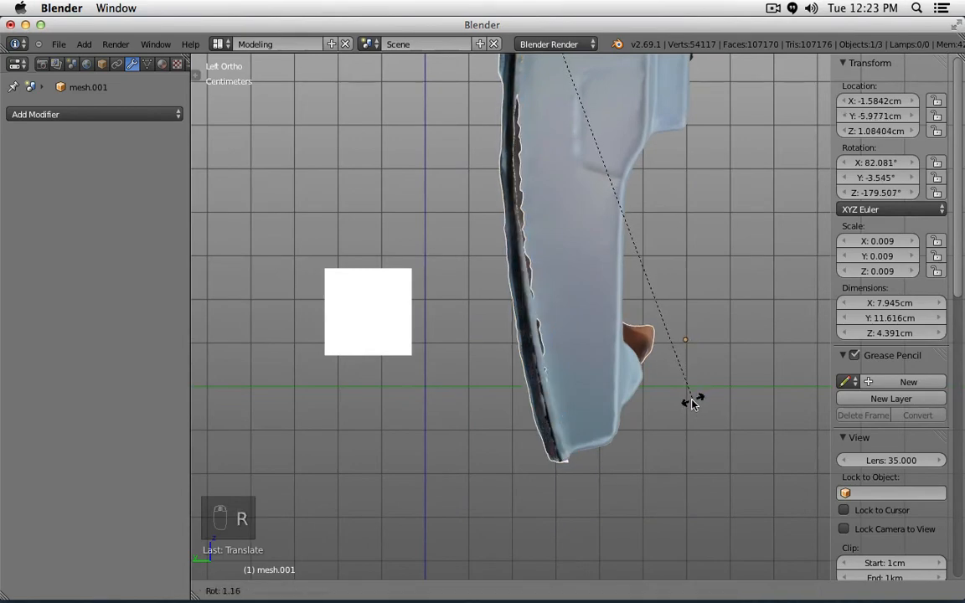
left_click(692, 404)
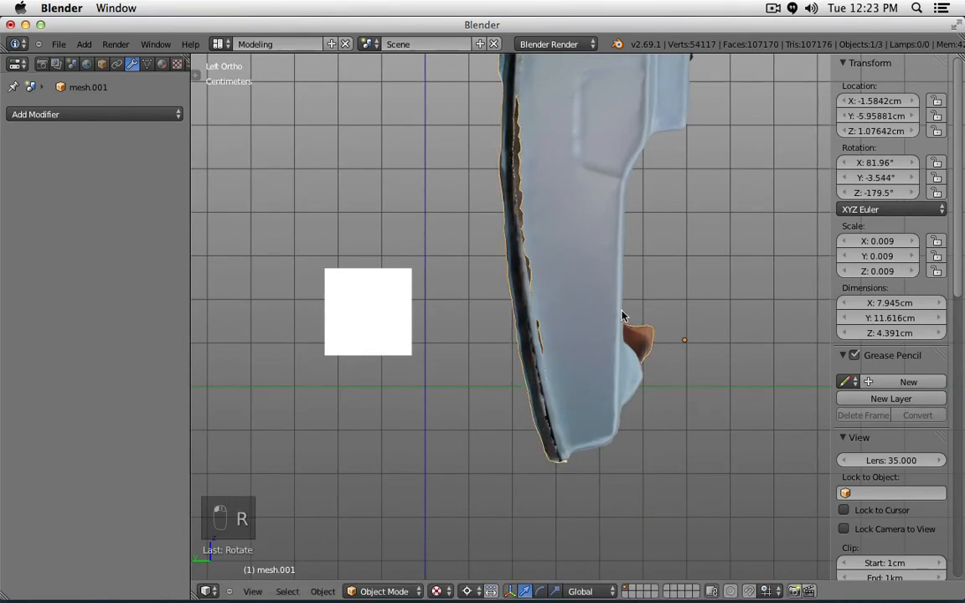
Step: Show both scans in top view with Solid shading to check the seam
middle_click_drag(692, 405, 501, 455)
key("KP_7")
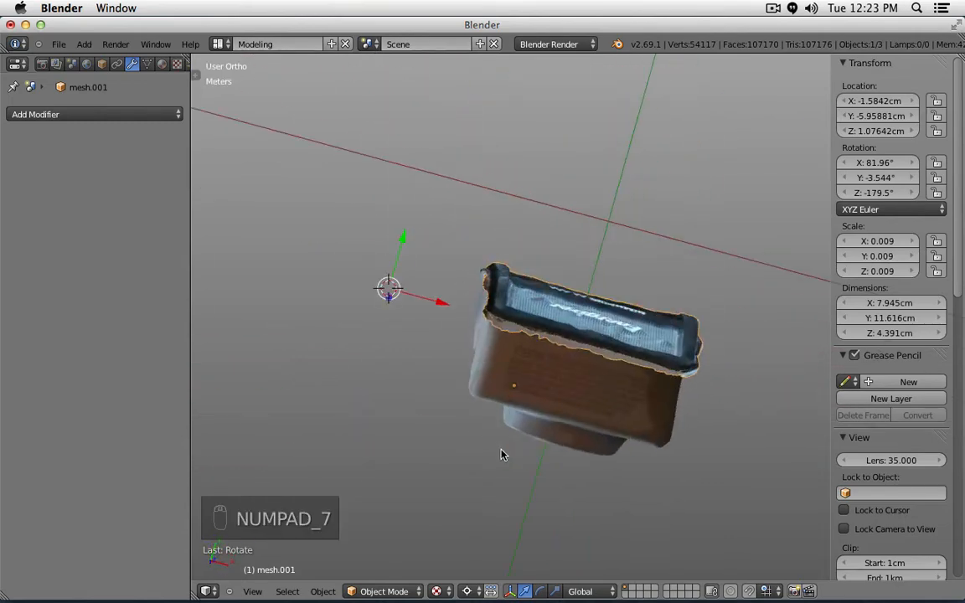
scroll(553, 376, "up", 4)
key("z")
key("z")
key("z")
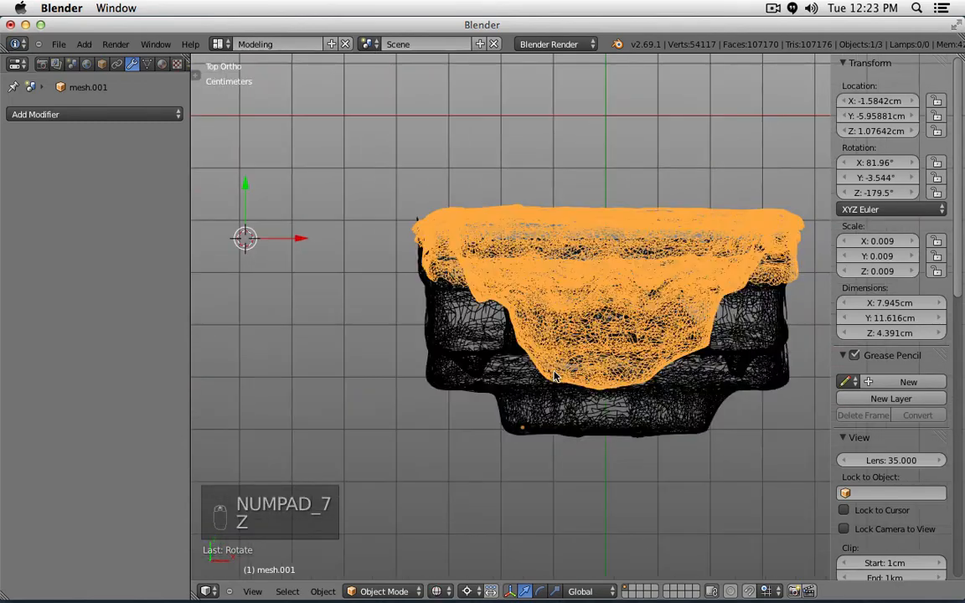
key("z")
scroll(585, 289, "down", 3)
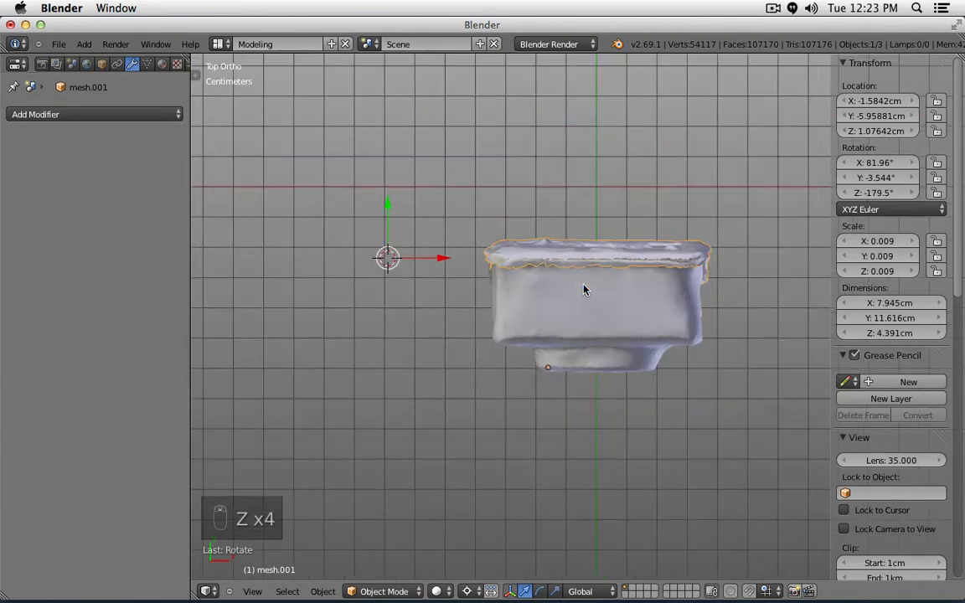
scroll(723, 268, "up", 3)
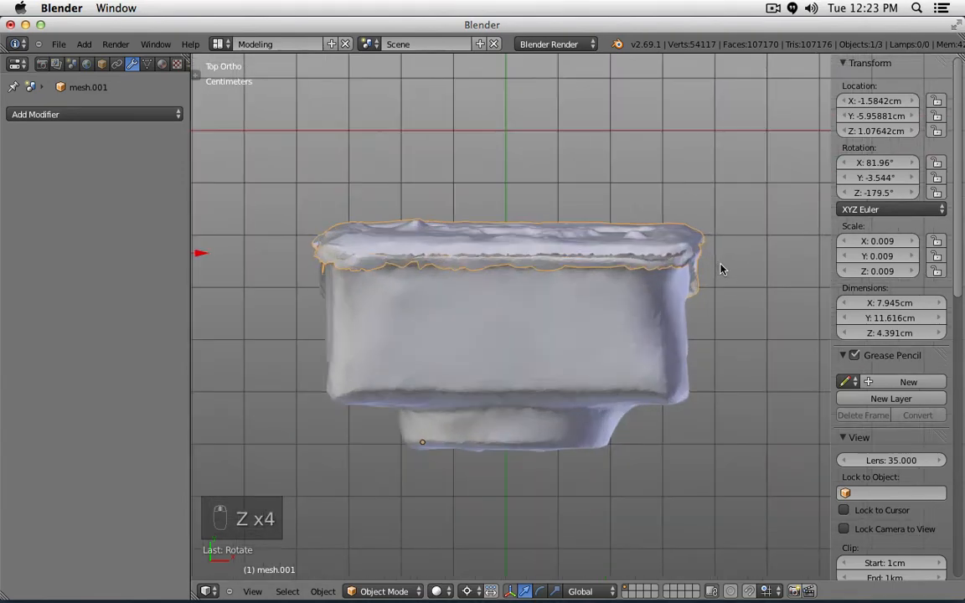
Step: Select the back scan and move it along the Y axis to about -1.84 cm in top view
right_click(541, 353)
scroll(528, 344, "down", 2)
key("g")
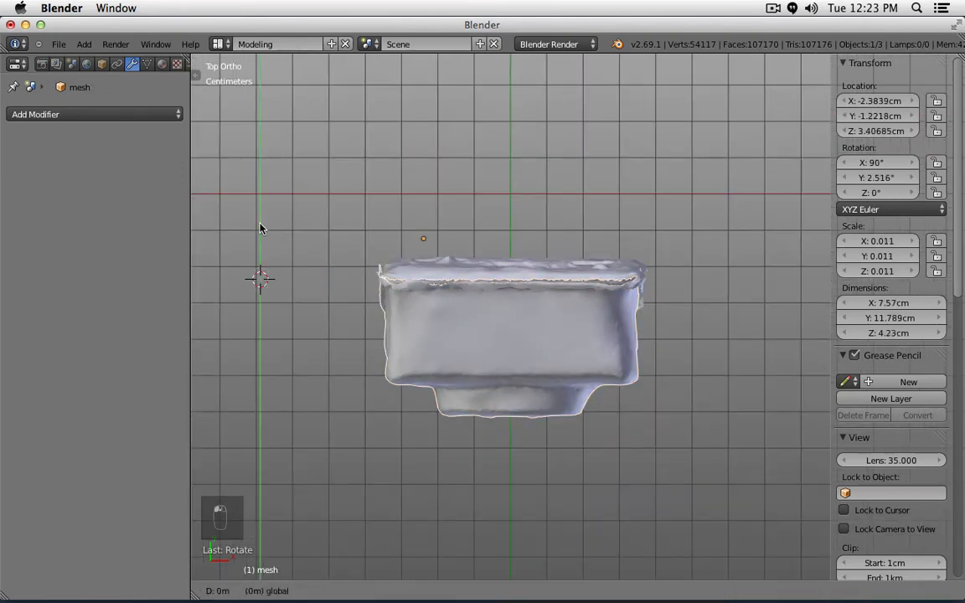
key("Escape")
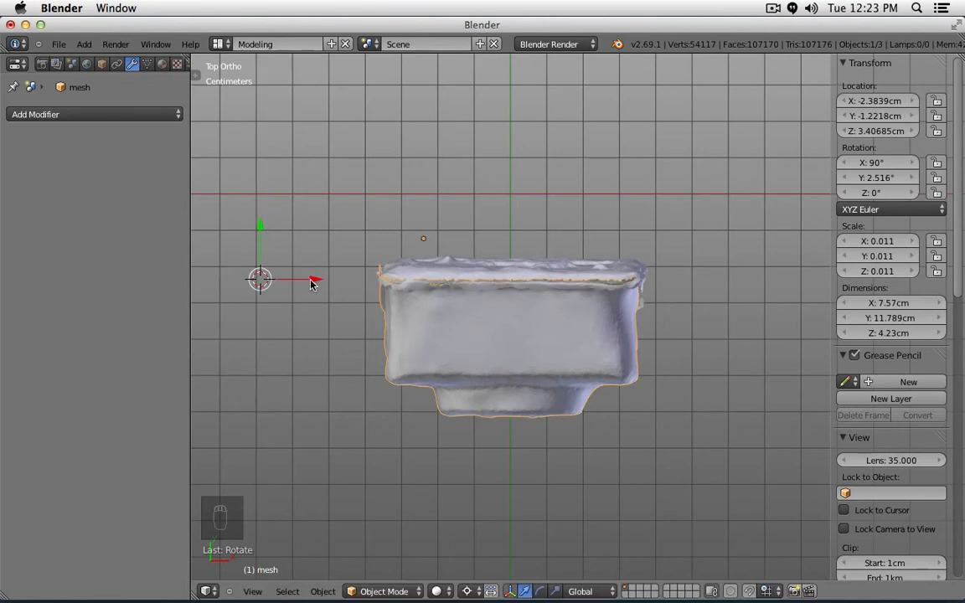
left_click_drag(315, 280, 320, 283)
key("Escape")
left_click_drag(264, 228, 283, 242)
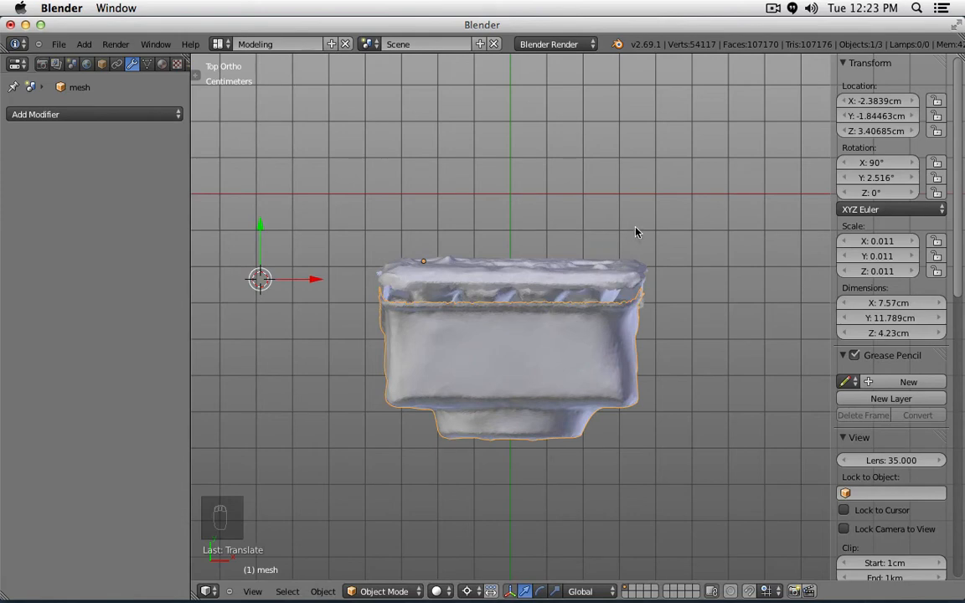
Step: Scale the back scan about a 3D cursor placed at its middle to about 7.66 × 11.93 × 4.28 cm
key("s")
right_click(606, 249)
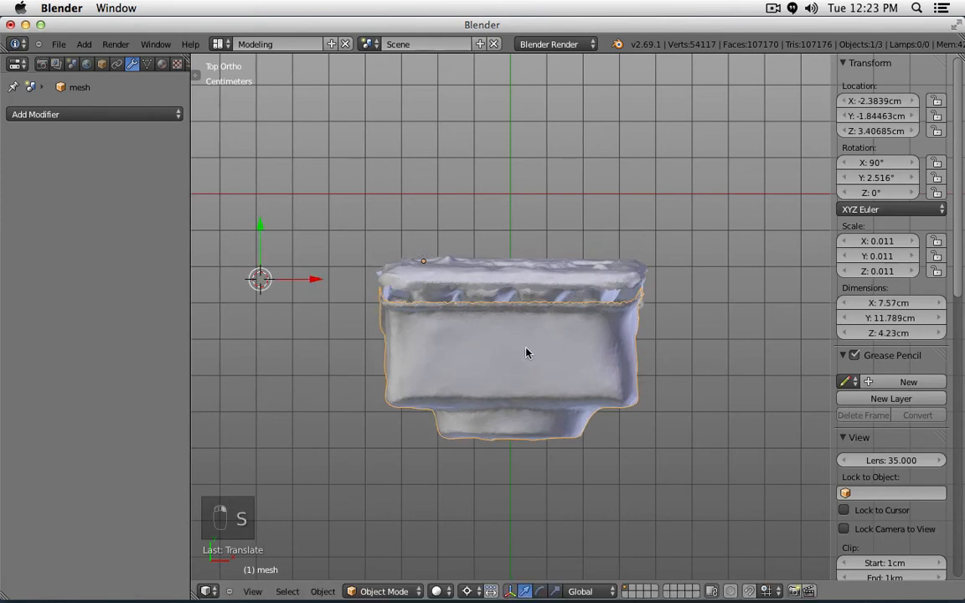
key("comma")
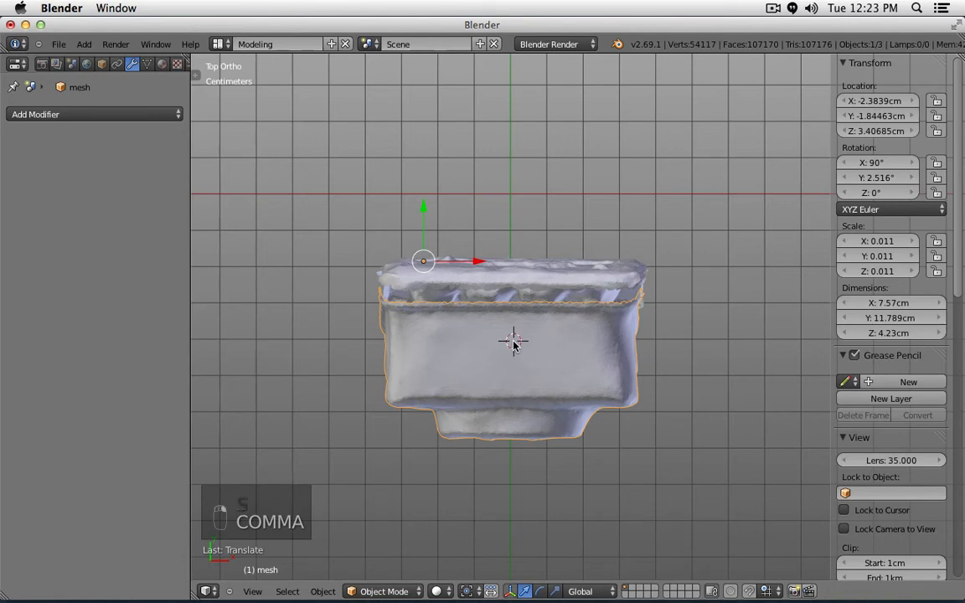
key("period")
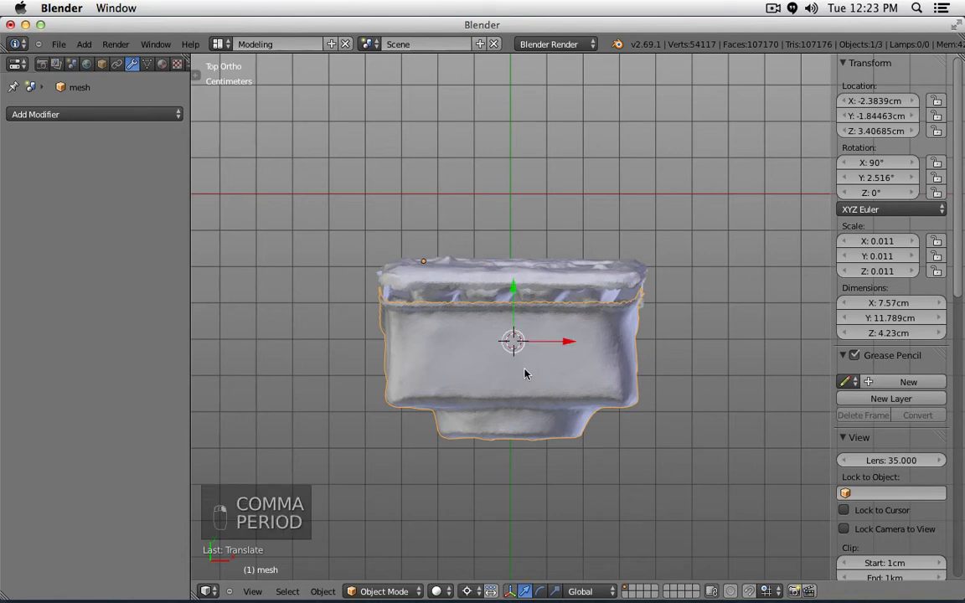
key("s")
left_click(668, 238)
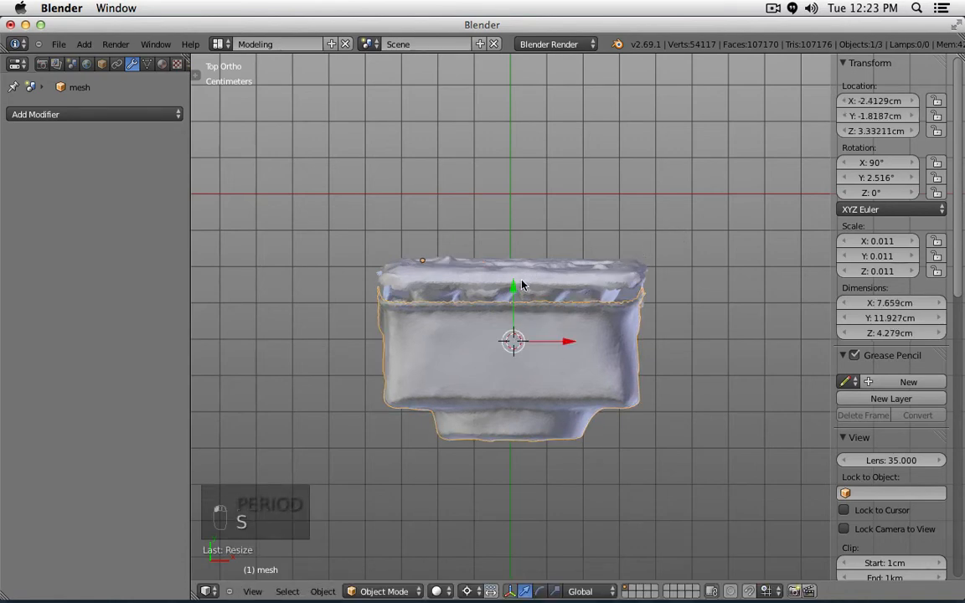
Step: Move the back scan to about Y -1.45 cm, and align it behind the front face in back view at about X -2.29 cm, Z 3.50 cm
right_click_drag(521, 285, 517, 276)
middle_click_drag(517, 276, 710, 237)
key("KP_1")
key("ctrl+KP_1")
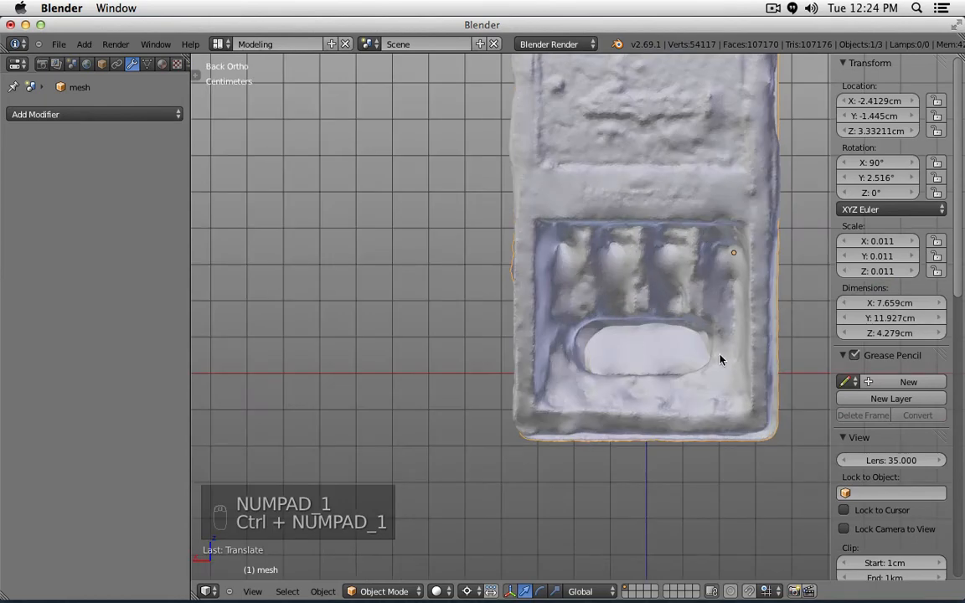
key("g")
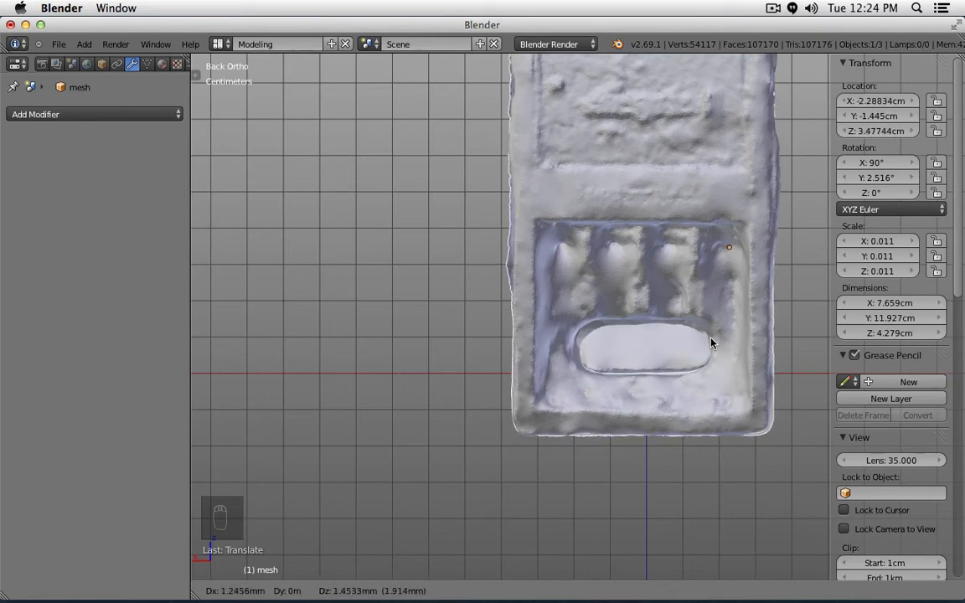
left_click(712, 342)
Step: In right view, nudge the back scan to about Y -1.38 cm and Z 3.48 cm against the front-face mesh
middle_click_drag(707, 329, 618, 440, "shift")
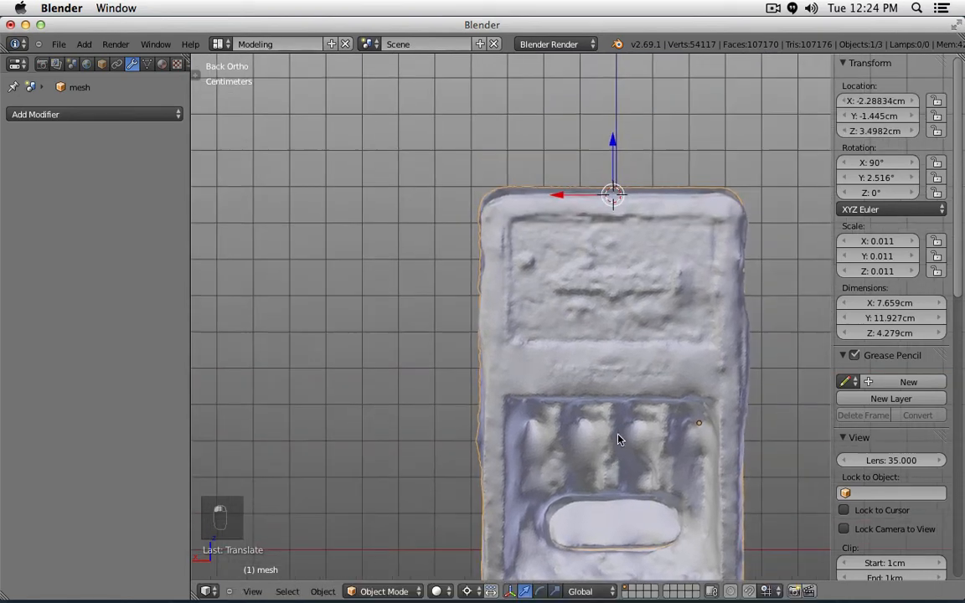
middle_click_drag(631, 302, 498, 237)
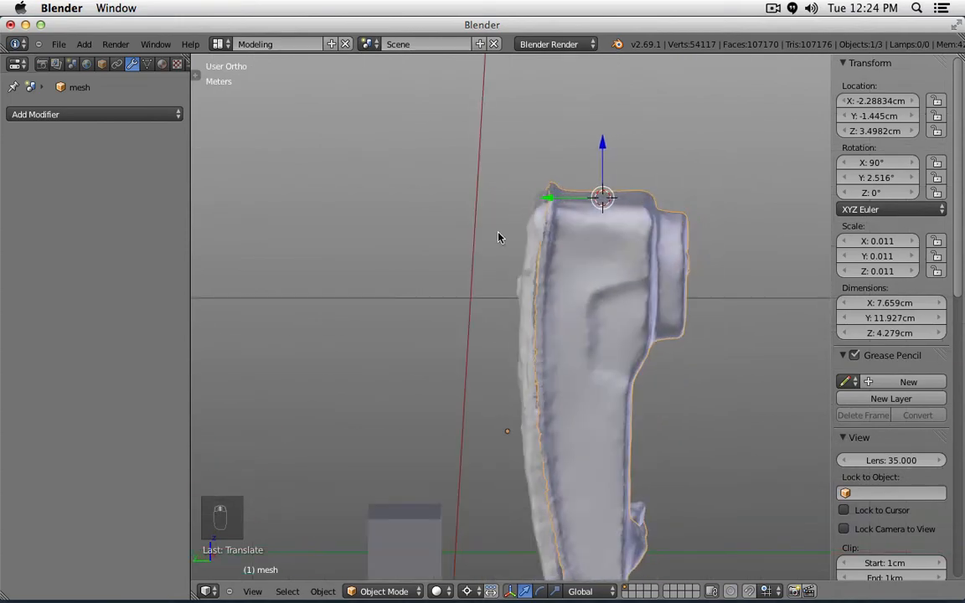
key("KP_1")
key("KP_3")
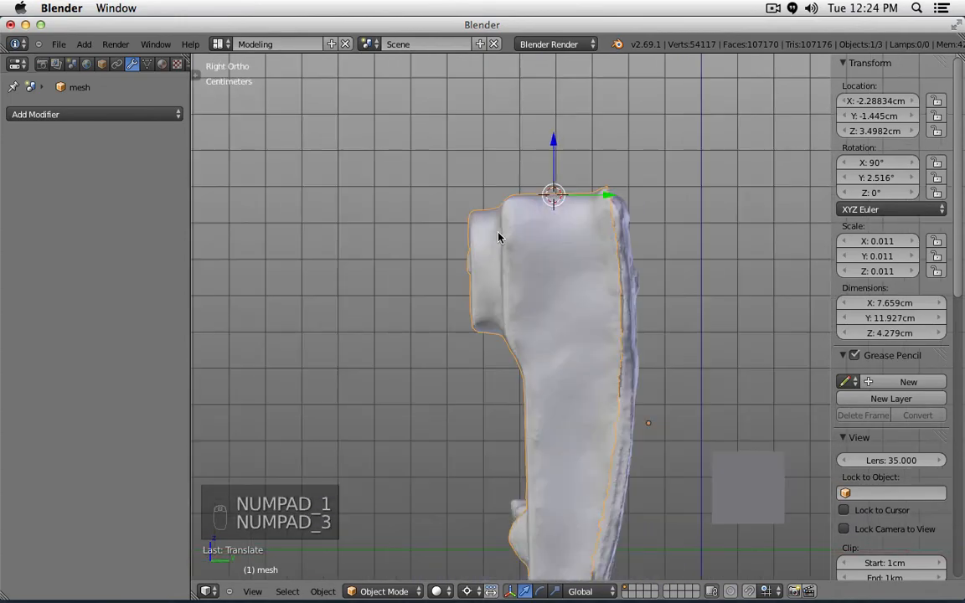
middle_click_drag(531, 272, 526, 191, "shift")
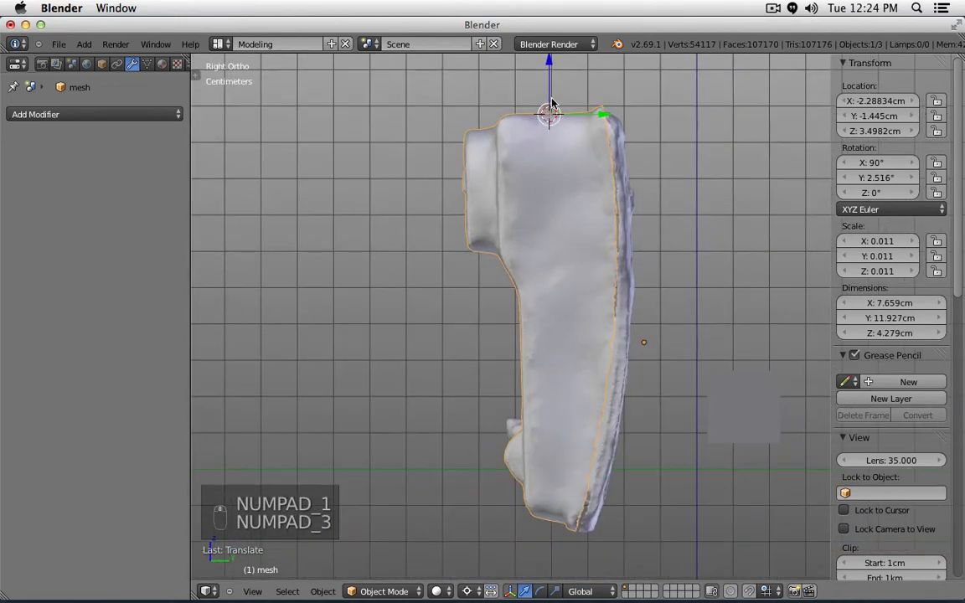
left_click_drag(552, 67, 554, 65)
left_click_drag(603, 115, 608, 117)
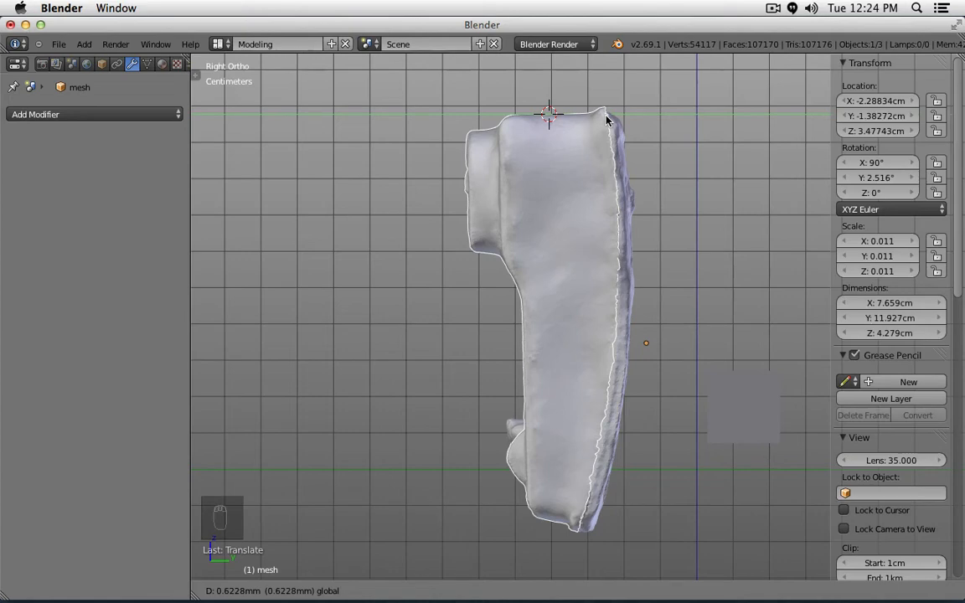
left_click_drag(606, 120, 606, 119)
Step: In back view, scale the back scan down to about 7.57 × 11.79 × 4.23 cm and lower it to about Z 3.41 cm
middle_click_drag(606, 120, 562, 178)
right_click(562, 178)
key("KP_1")
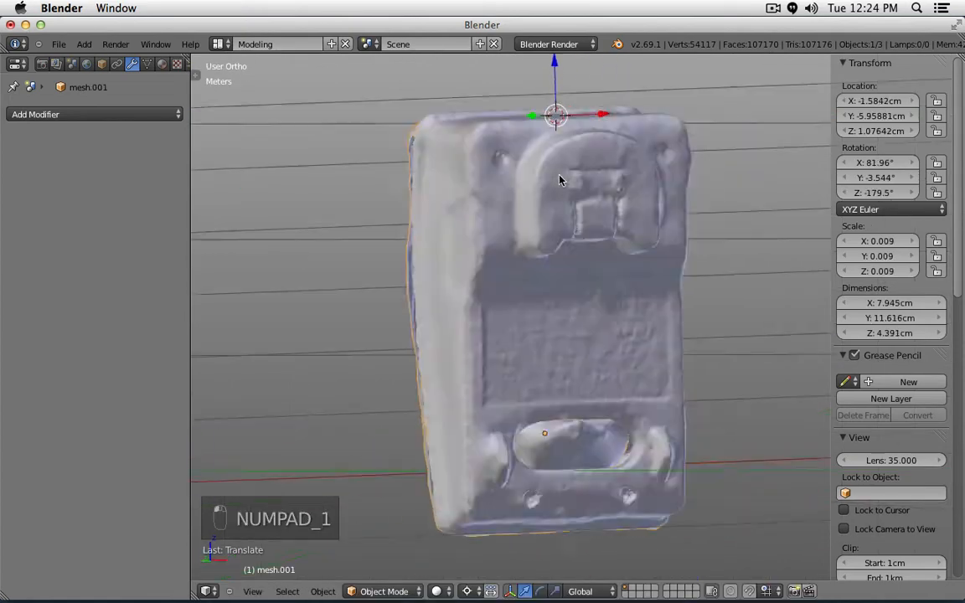
key("ctrl+KP_1")
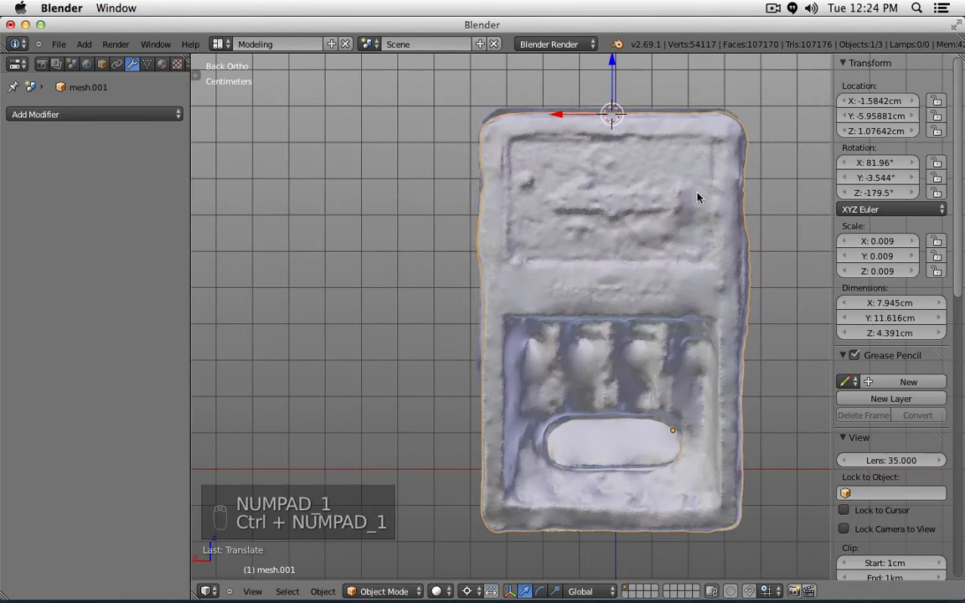
right_click(725, 110)
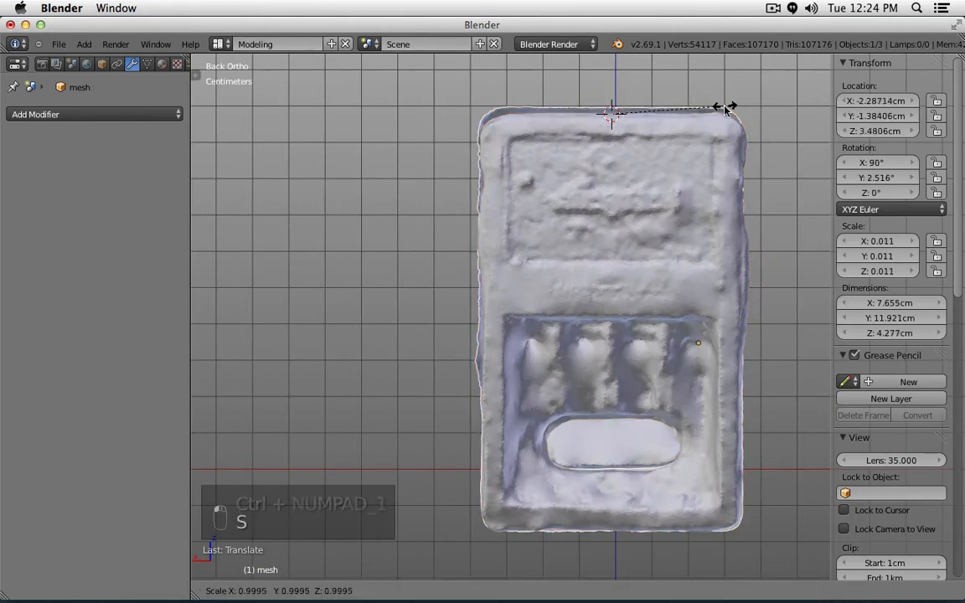
right_click(726, 106)
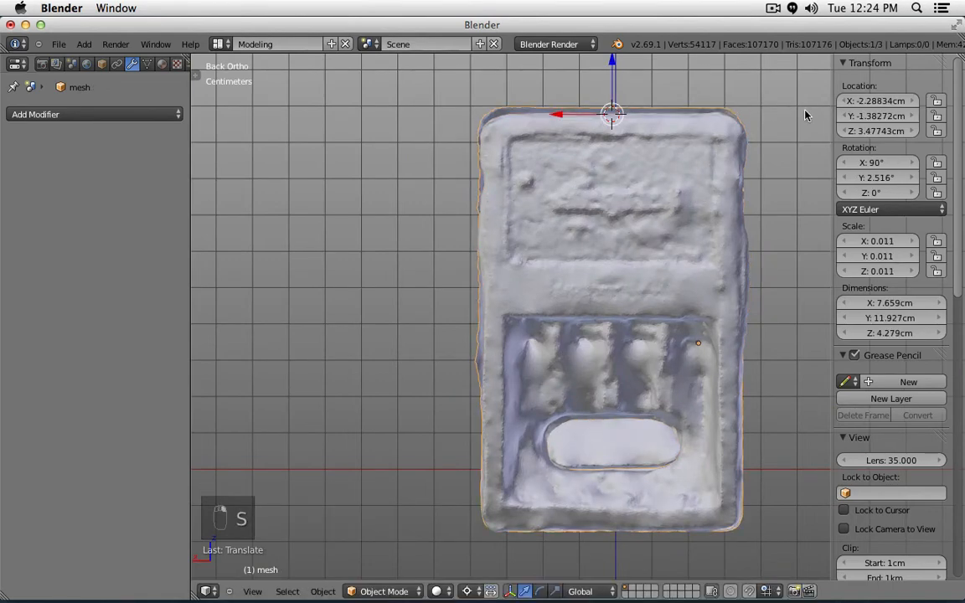
key("s")
left_click(803, 115)
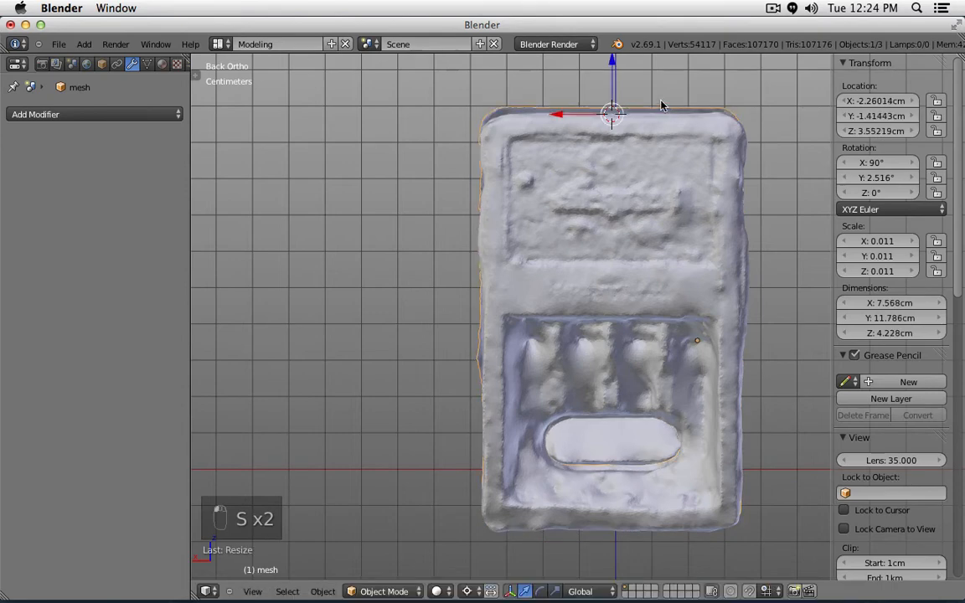
left_click_drag(615, 60, 620, 68)
Step: Select the front-face mesh in back view and enter Edit Mode with its wireframe displayed
middle_click_drag(624, 302, 571, 429)
key("KP_1")
key("KP_3")
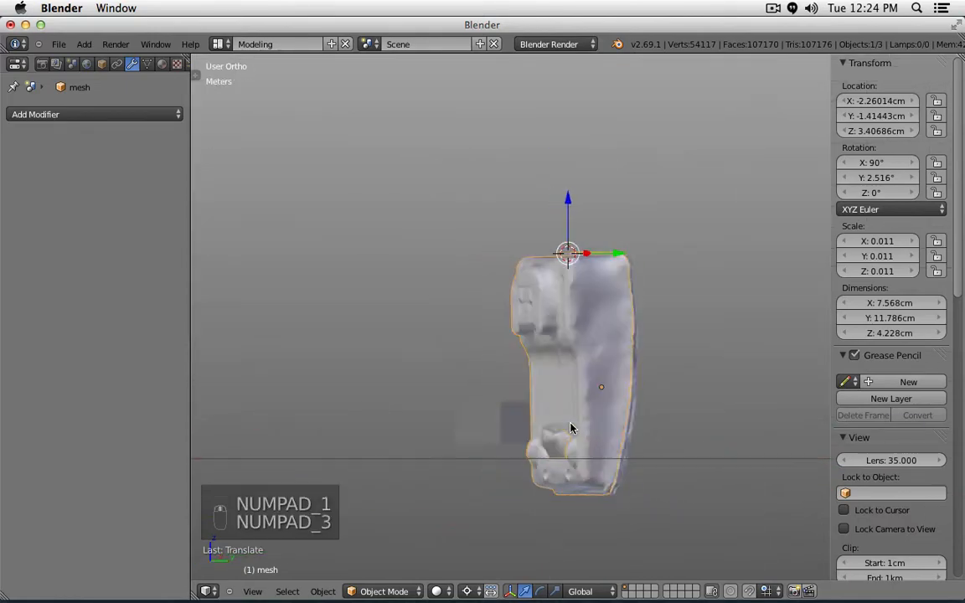
key("ctrl+KP_1")
scroll(576, 431, "up", 3)
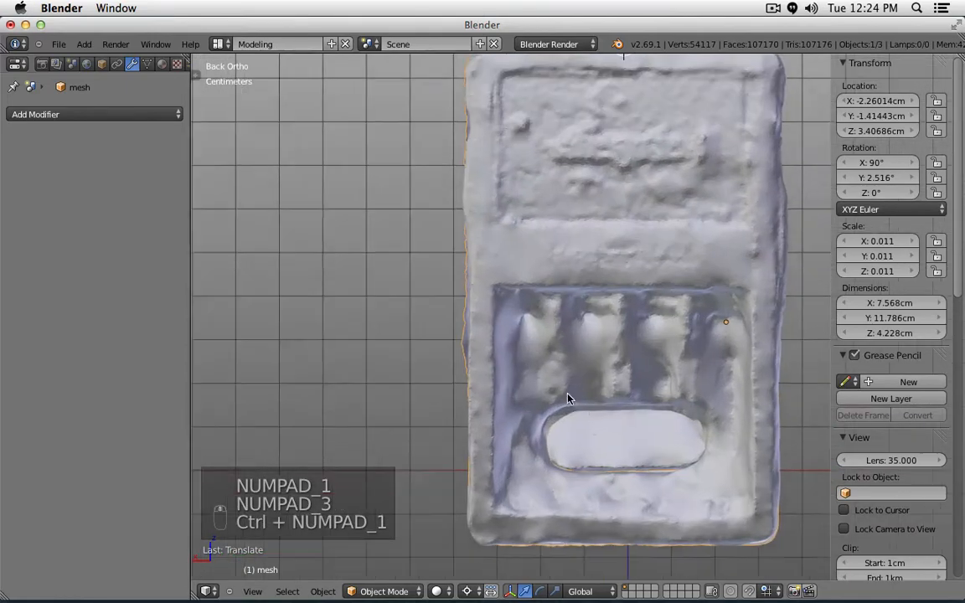
right_click(470, 384)
key("Tab")
key("z")
key("z")
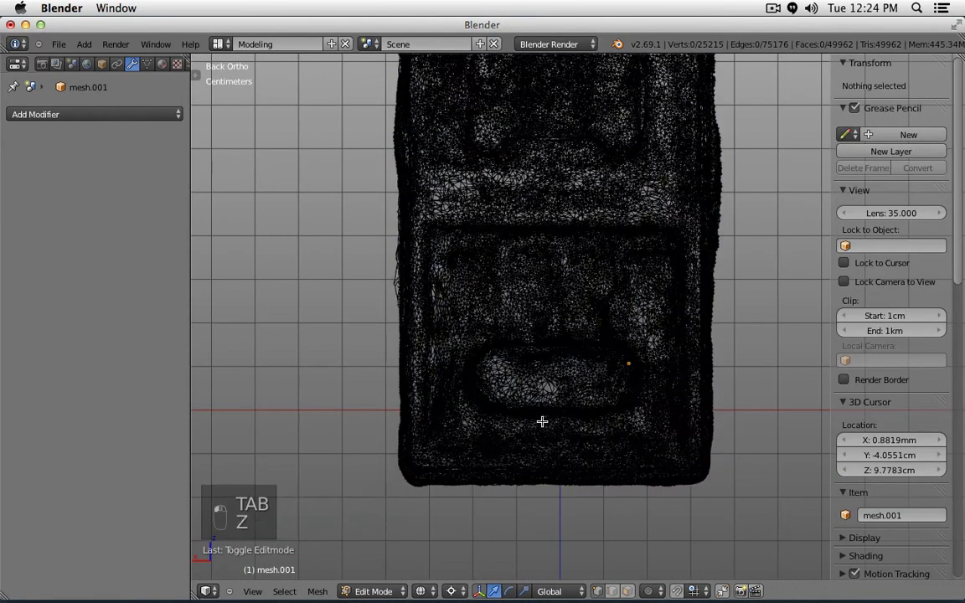
Step: In wireframe right view, select the slot wall protruding from the front-face mesh, delete its vertices, and return to Object Mode
middle_click_drag(543, 445, 643, 438)
key("KP_1")
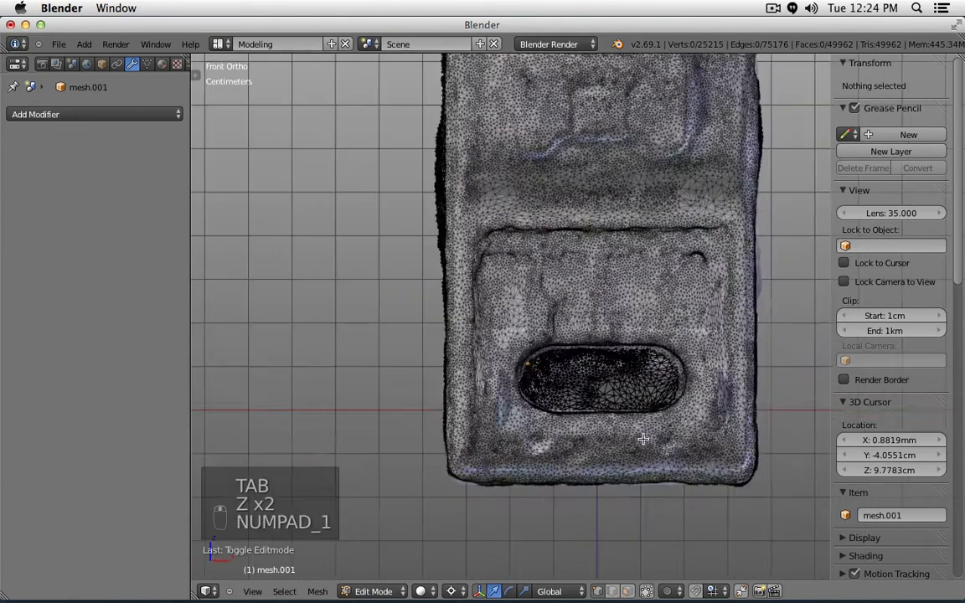
key("KP_3")
key("z")
key("b")
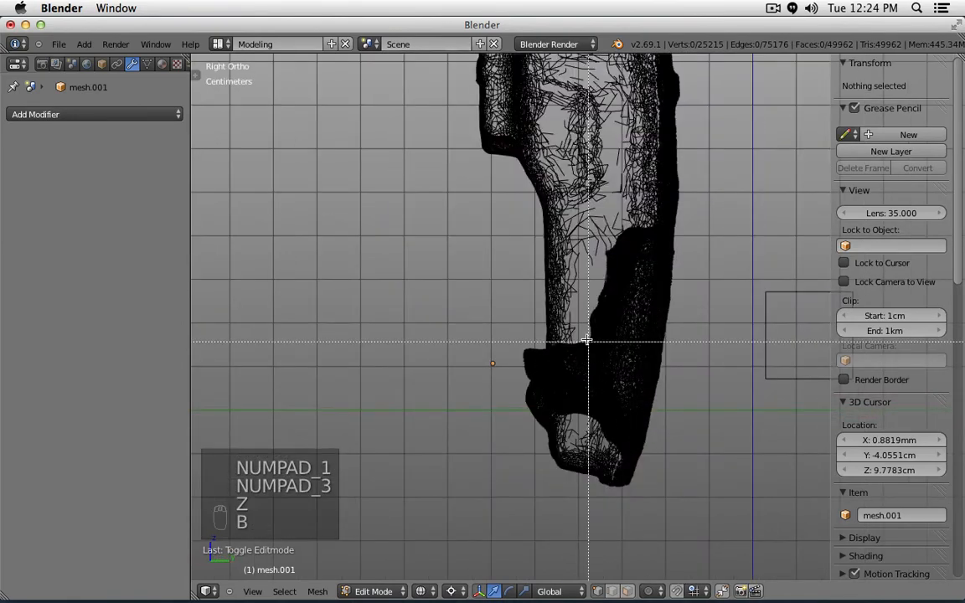
left_click_drag(587, 338, 483, 450)
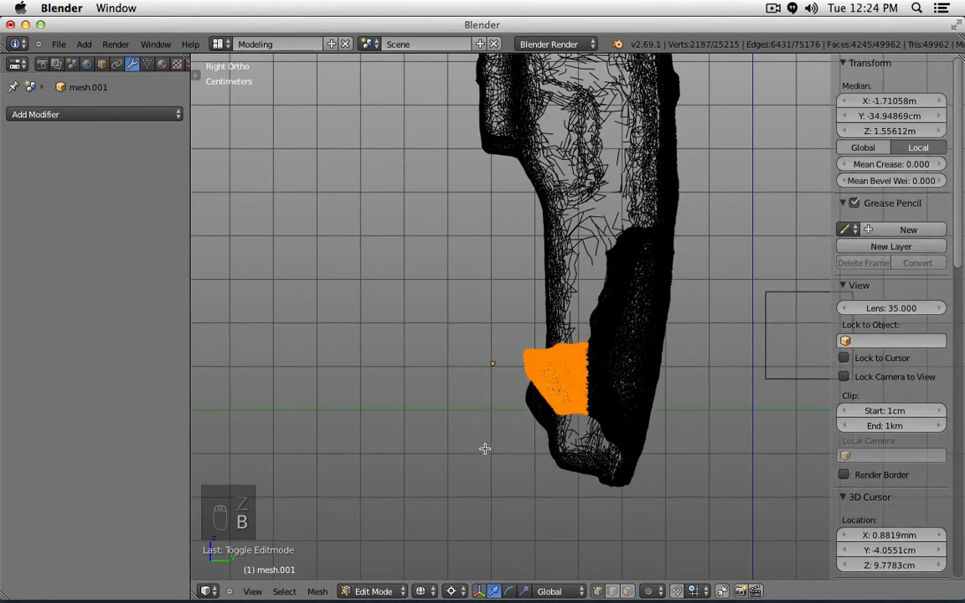
key("z")
middle_click_drag(663, 445, 618, 411)
key("x")
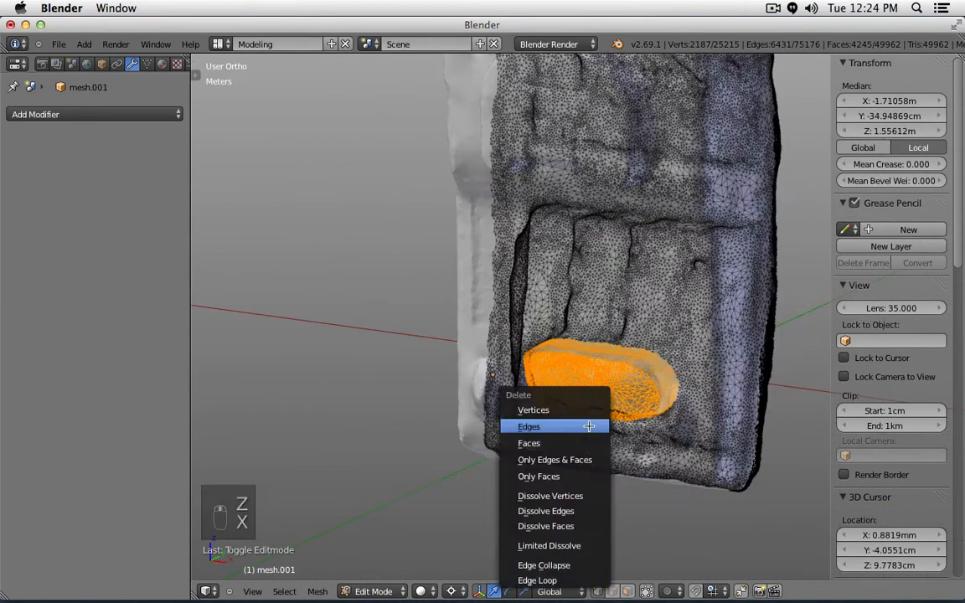
key("Return")
key("z")
key("Tab")
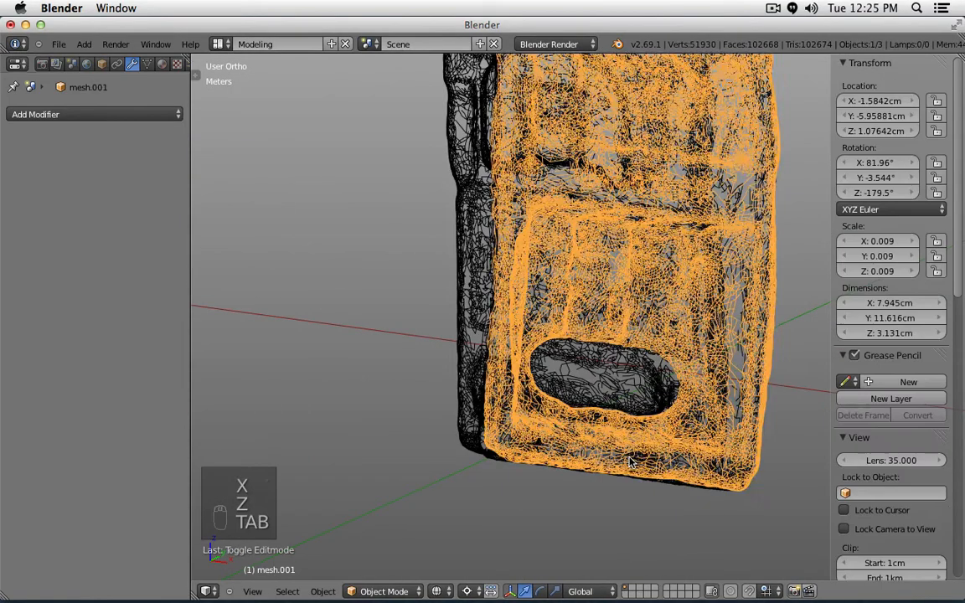
Step: Select the back scan in solid display and enter Edit Mode with its hand slot enlarged in front view
key("z")
middle_click_drag(642, 433, 595, 334)
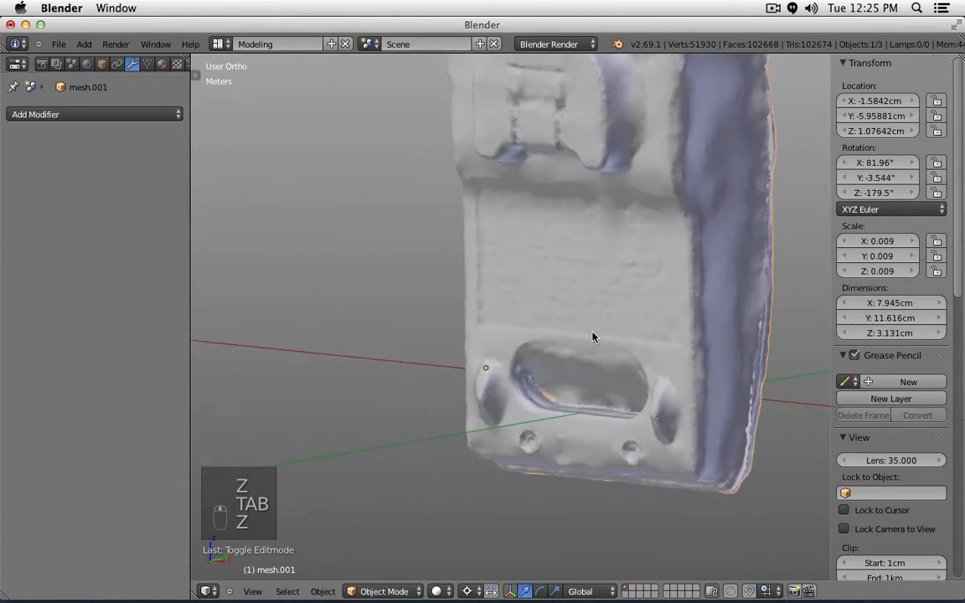
right_click(595, 335)
key("Tab")
key("z")
key("z")
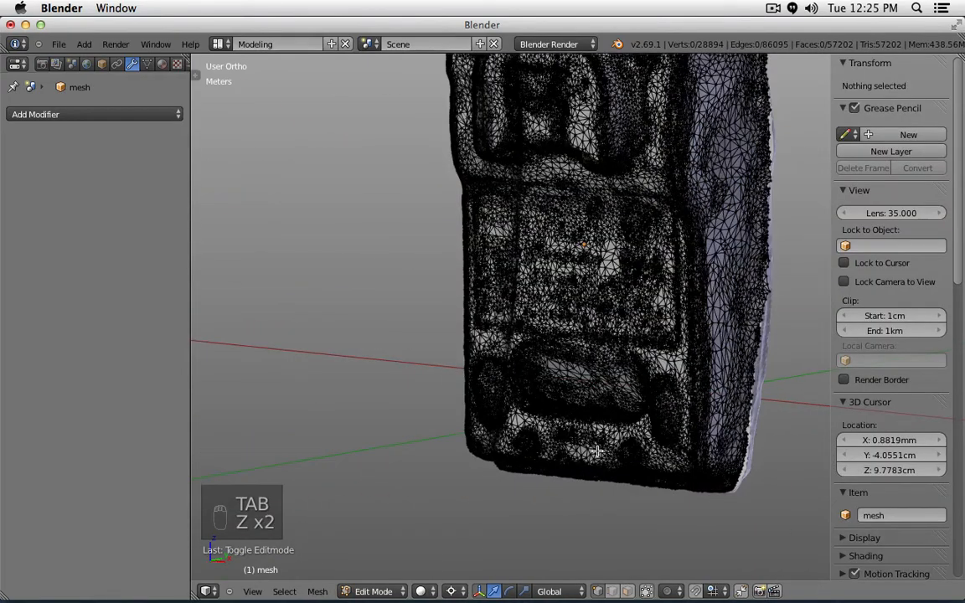
key("KP_1")
scroll(590, 451, "up", 5)
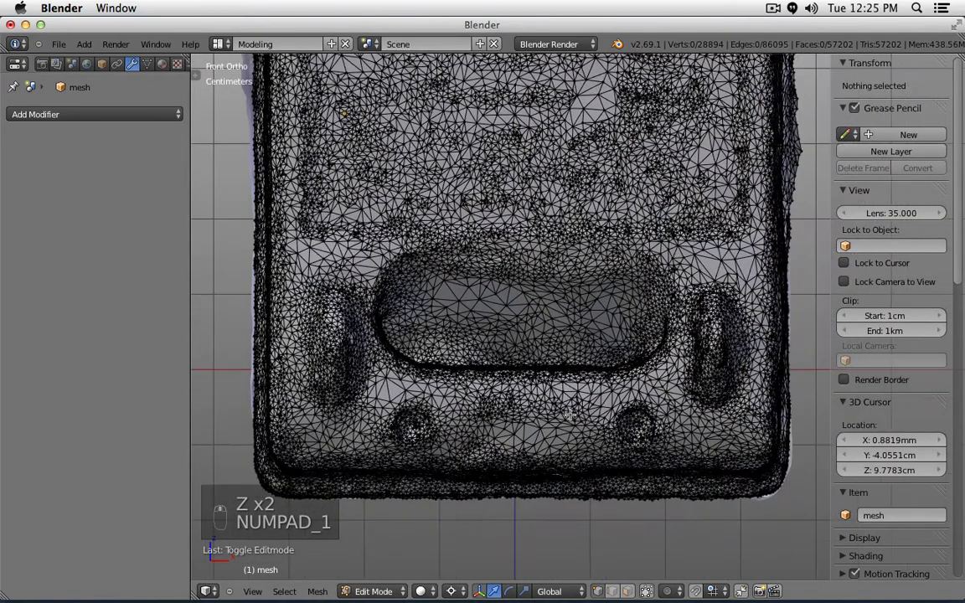
Step: Circle-select the back scan's slot recess, delete its faces to open the slot, and leave Edit Mode
key("c")
mouse_move(444, 312)
left_mouse_down()
mouse_move(609, 311)
mouse_move(494, 310)
mouse_move(525, 311)
left_mouse_up()
key("x")
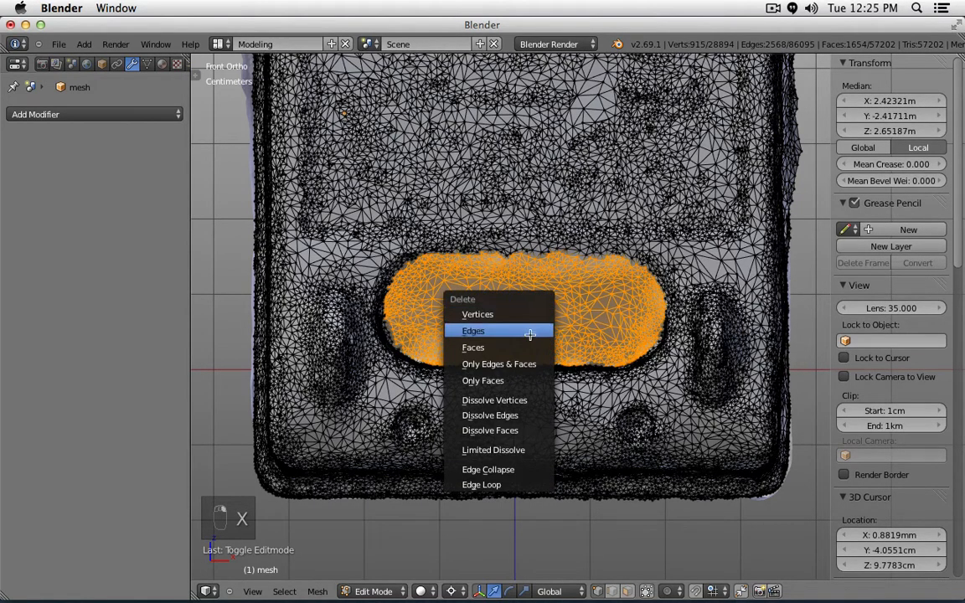
left_click(518, 347)
key("z")
key("z")
scroll(696, 383, "down", 4)
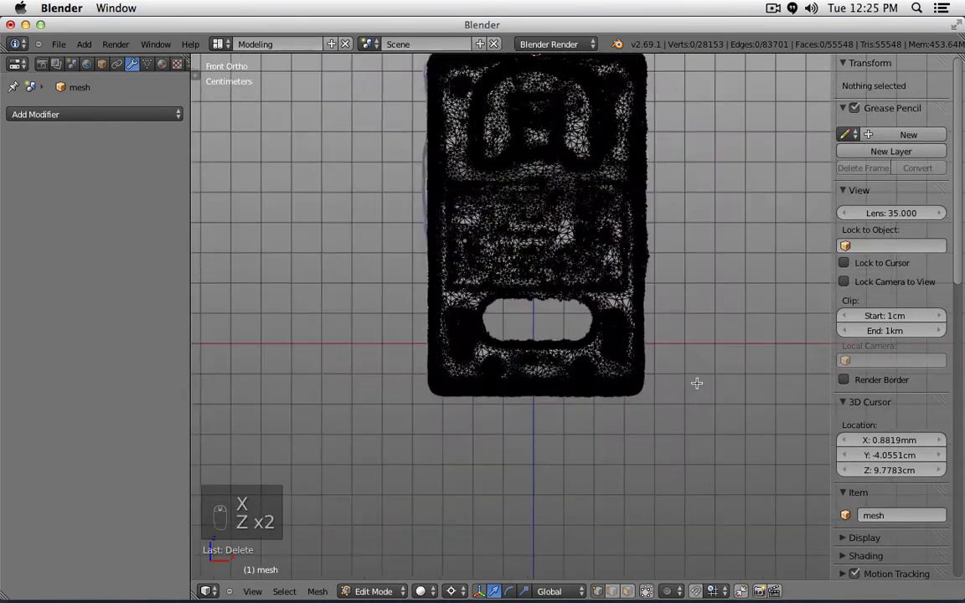
key("Tab")
Step: Examine the slot opening through both scans from several angles and in back view
middle_click_drag(724, 401, 664, 350)
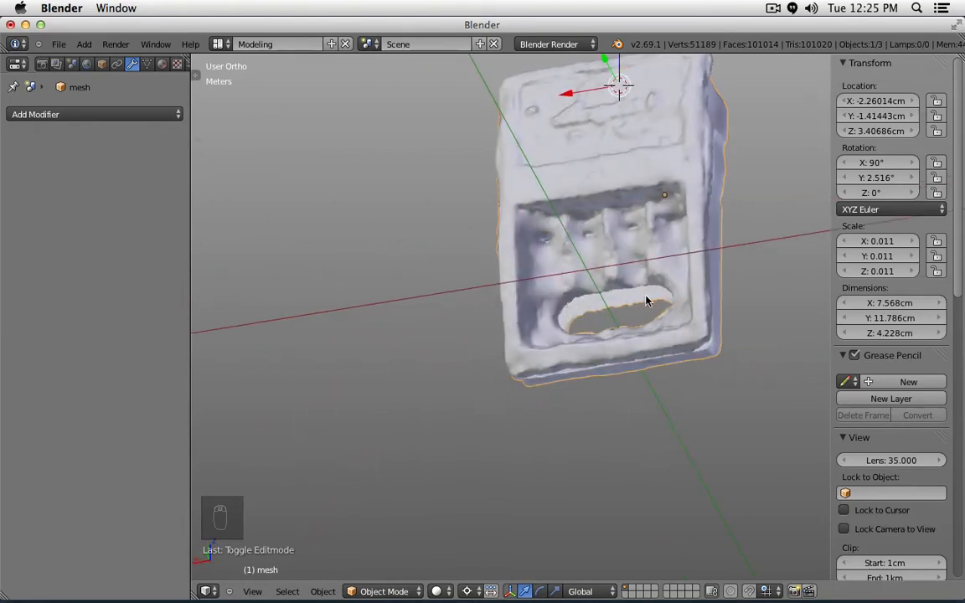
middle_click_drag(692, 306, 644, 428)
scroll(644, 428, "down", 5)
right_click(776, 414)
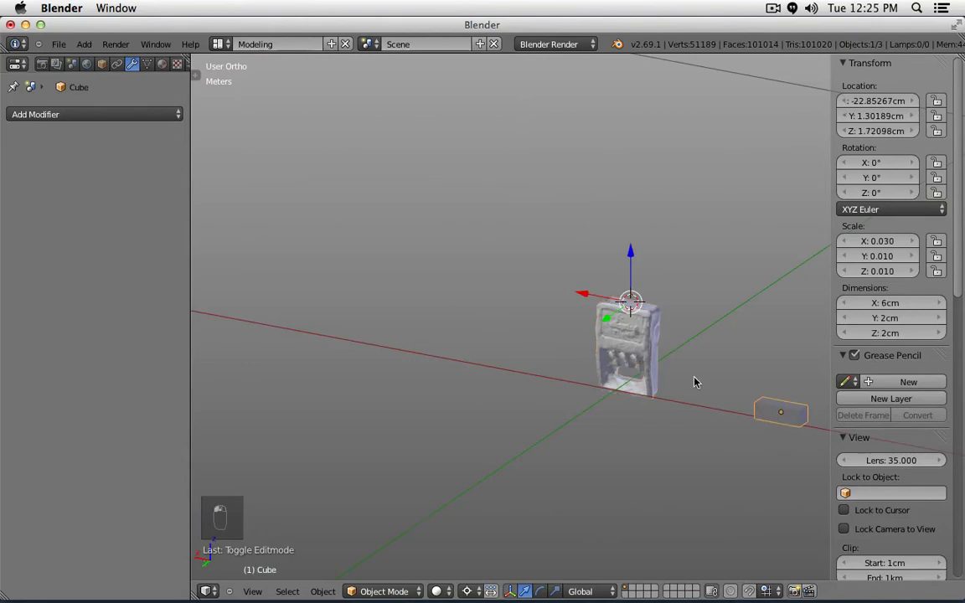
key("KP_1")
key("ctrl+KP_1")
scroll(654, 348, "up", 4)
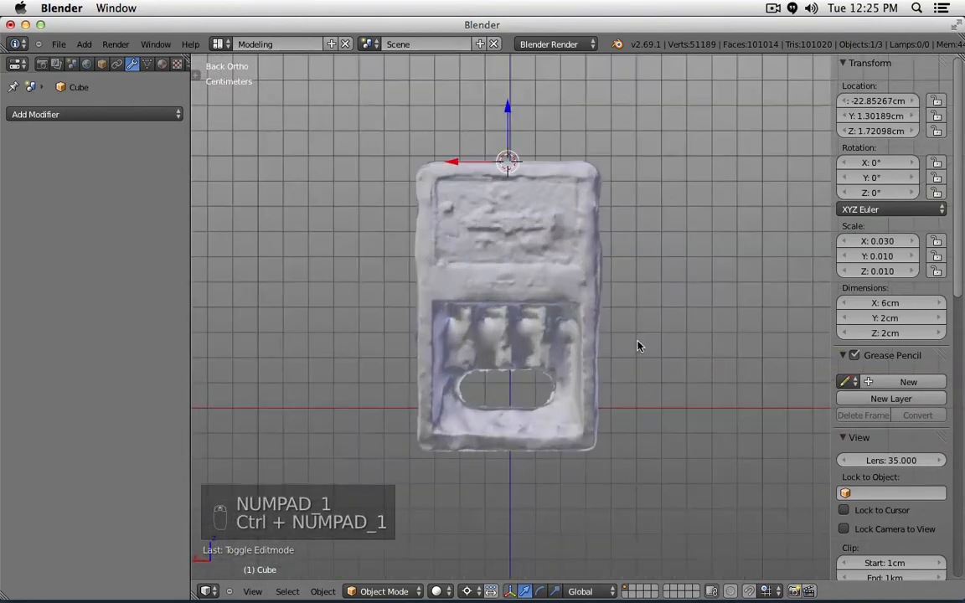
middle_click_drag(637, 345, 384, 350)
Step: Select the front-face mesh, shift it along X to about -1.50 cm, and check its outline in back view
right_click(536, 297)
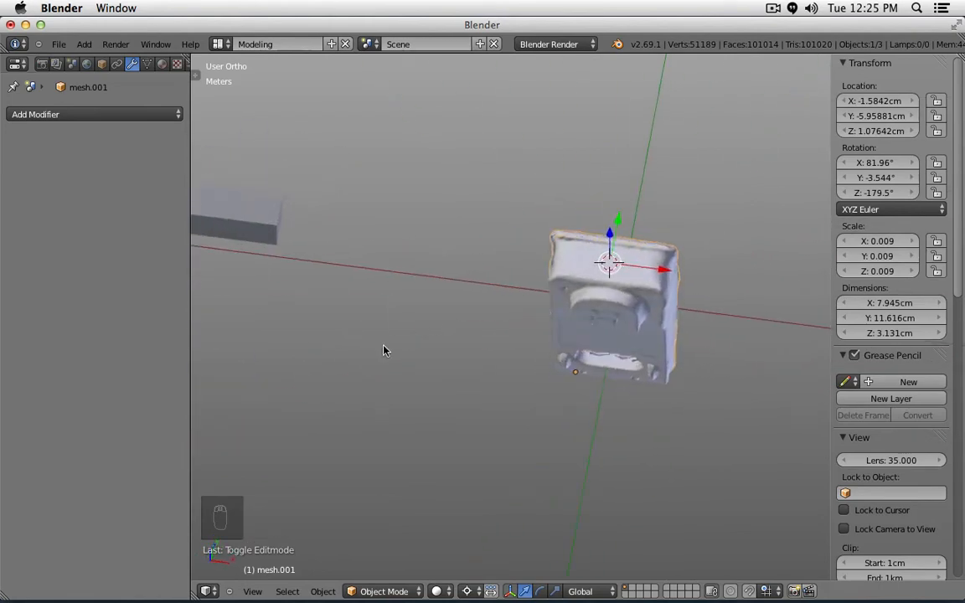
left_click_drag(662, 268, 663, 269)
middle_click_drag(663, 268, 205, 188)
key("KP_1")
key("KP_1")
key("KP_1")
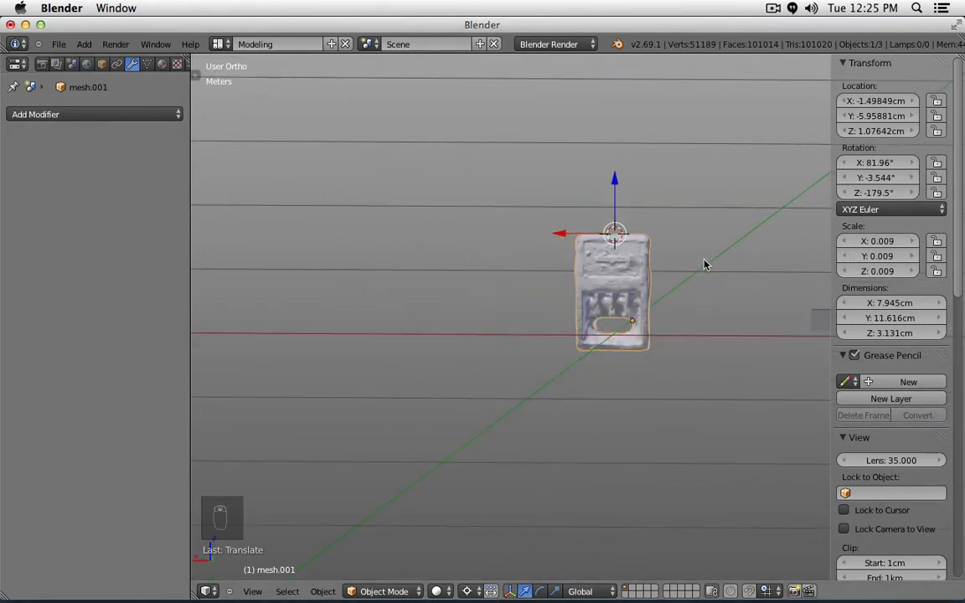
key("ctrl+KP_1")
scroll(695, 276, "up", 5)
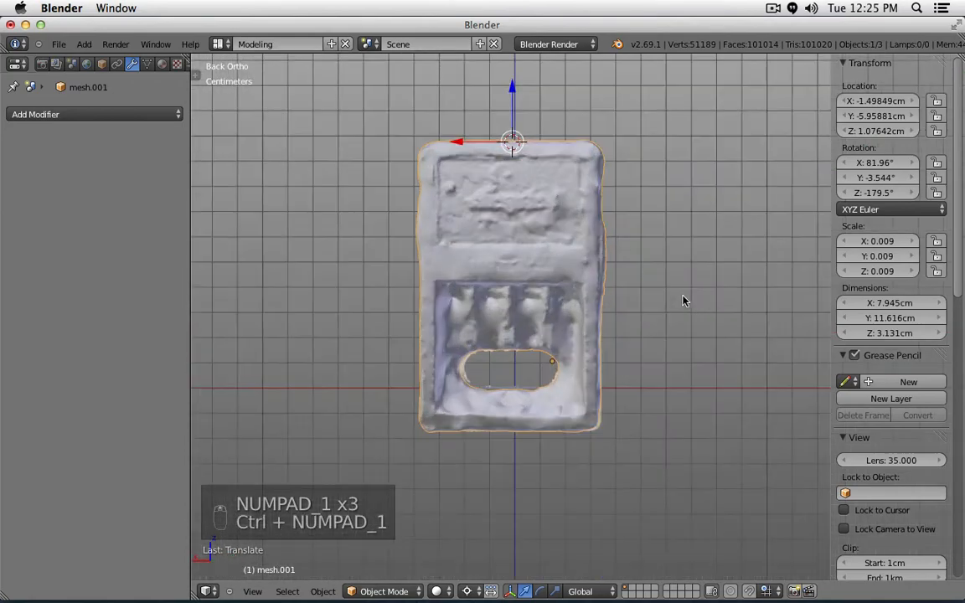
Step: In wireframe back view, move the front-face mesh along X to about -1.62 cm, and restore solid display
key("z")
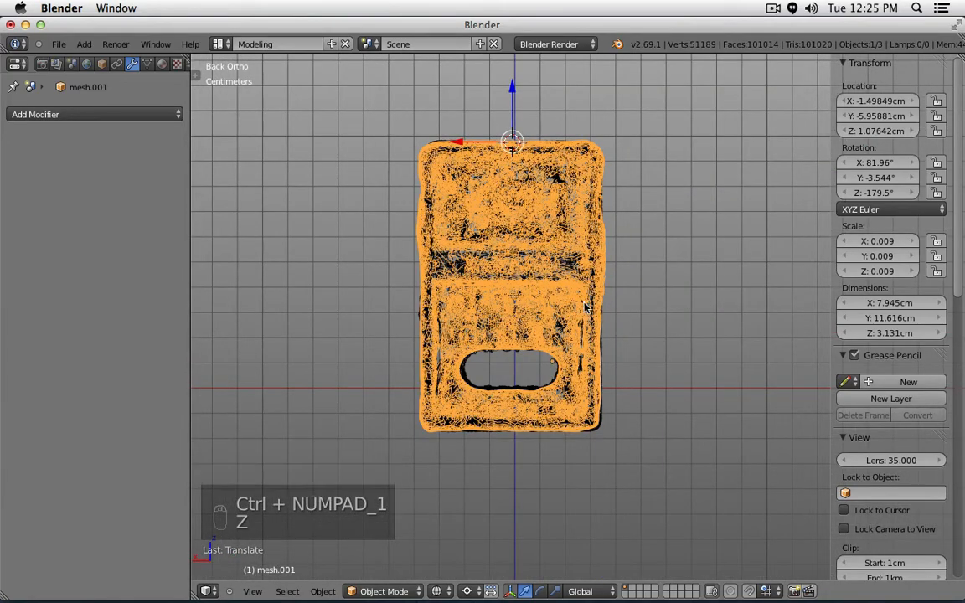
key("g")
right_click(462, 143)
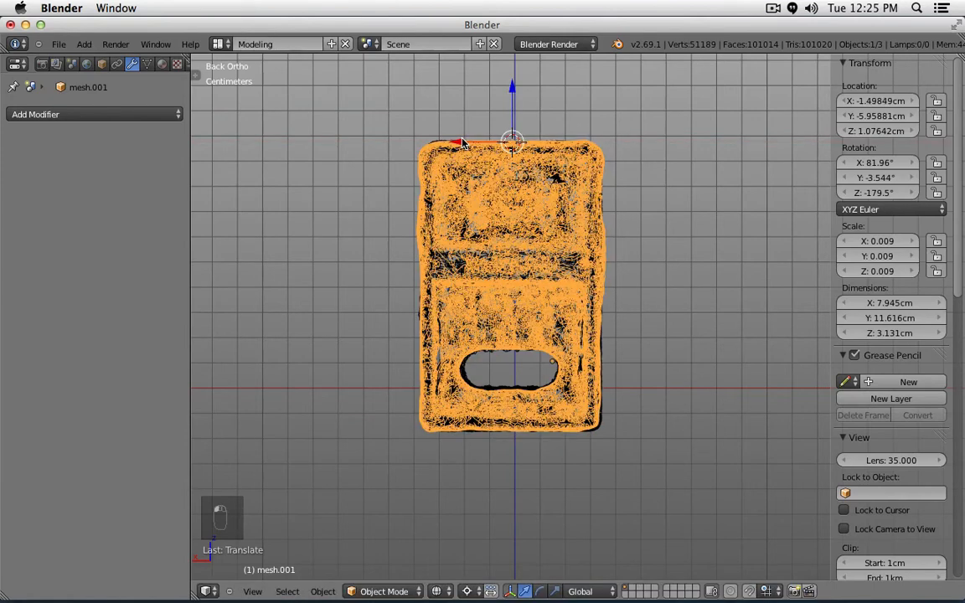
key("g")
right_click(516, 92)
key("g")
key("x")
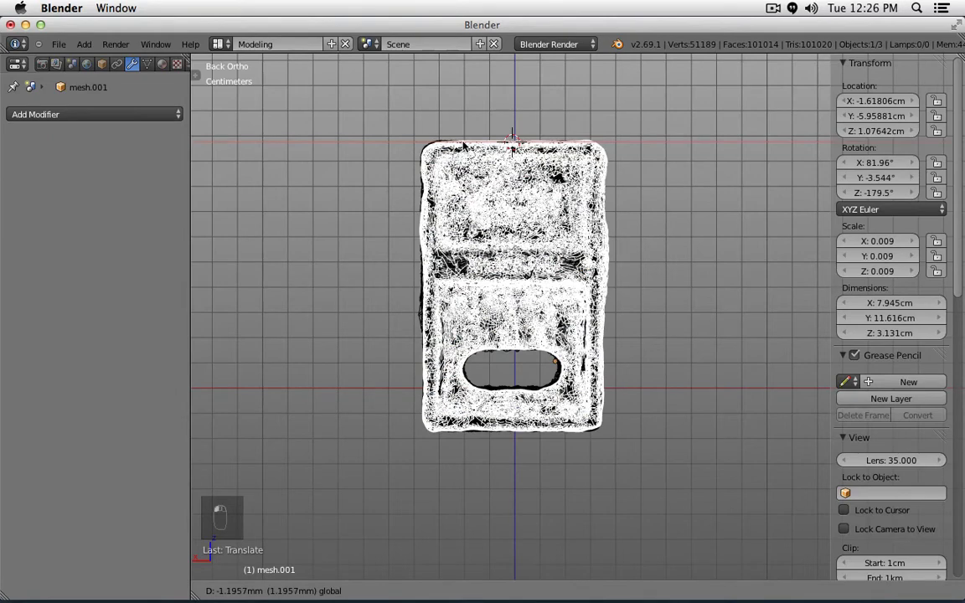
left_click(463, 147)
middle_click_drag(601, 236, 565, 261)
key("z")
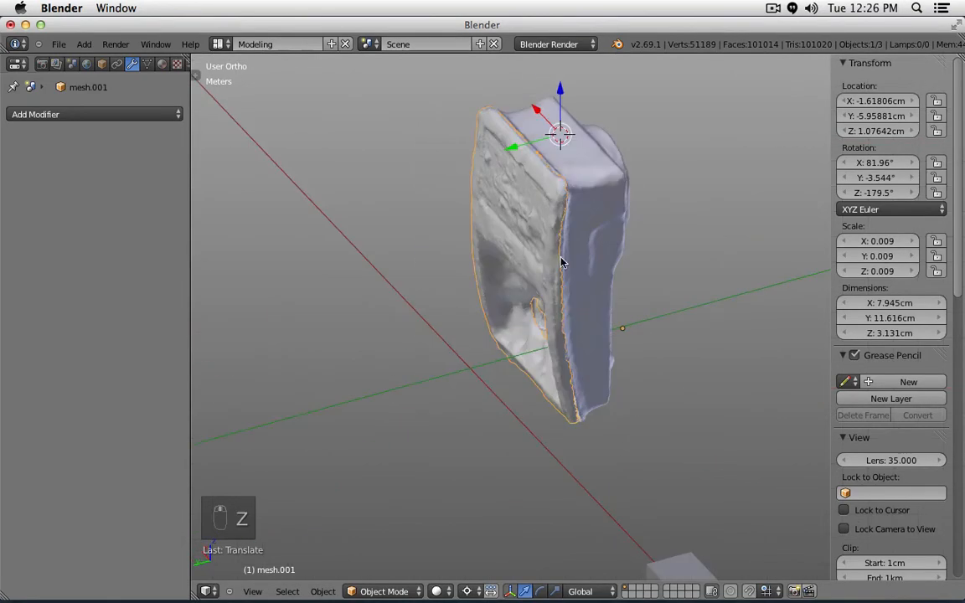
Step: Add the back scan to the selection, check both scans' alignment, and join them into a single mesh object
right_click(589, 193, "shift")
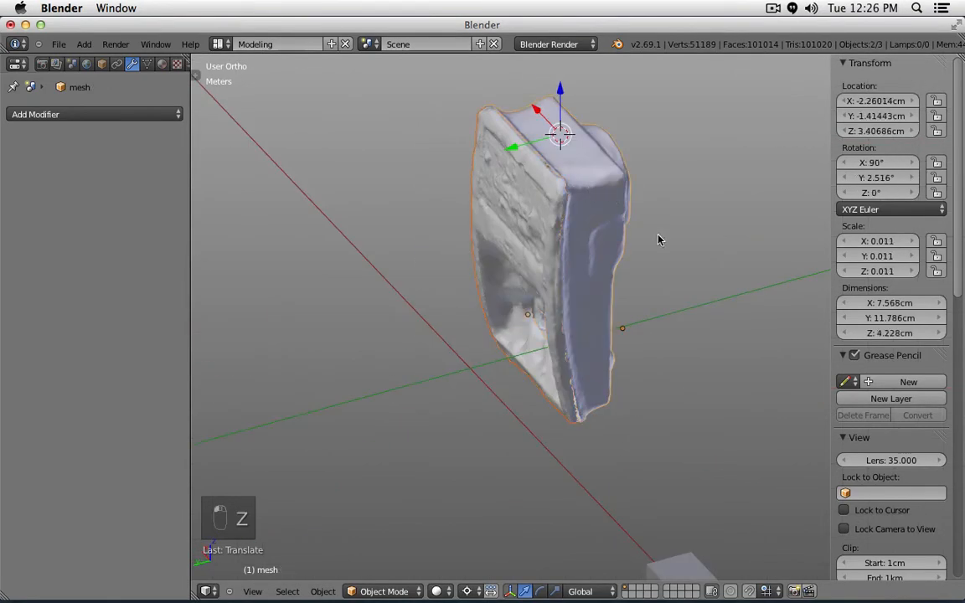
middle_click_drag(659, 240, 911, 263)
key("KP_1")
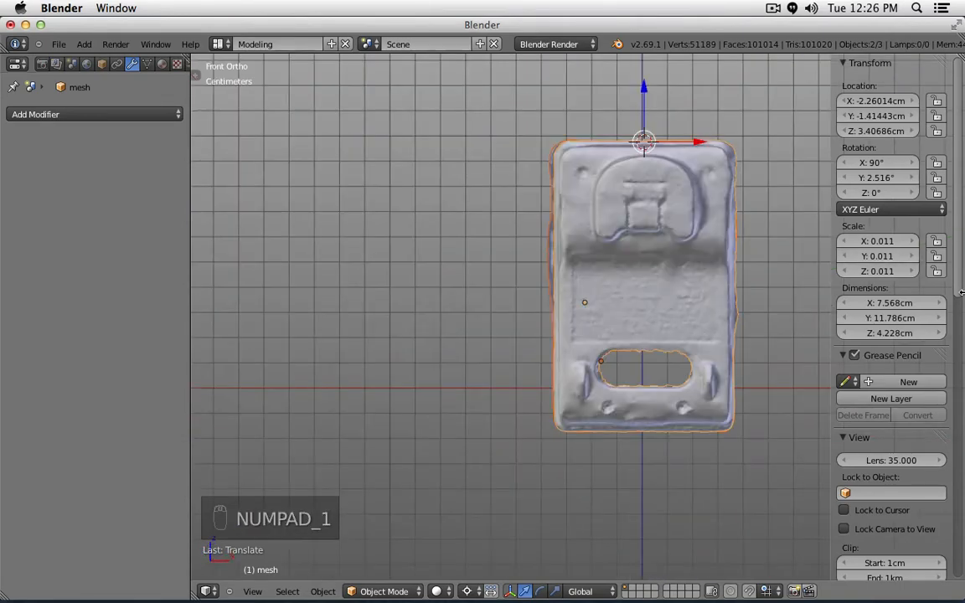
middle_click_drag(740, 312, 622, 267)
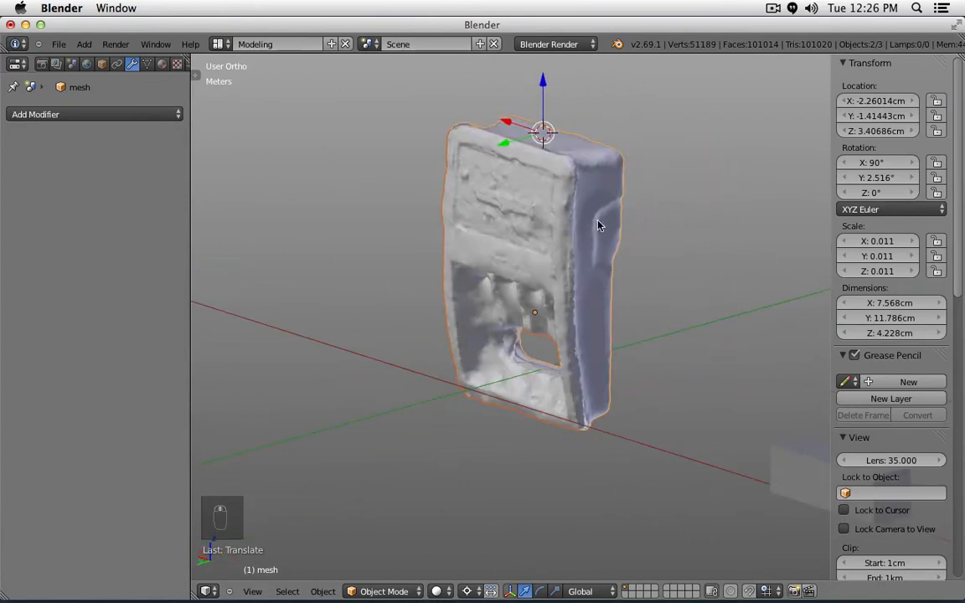
middle_click_drag(598, 224, 498, 299)
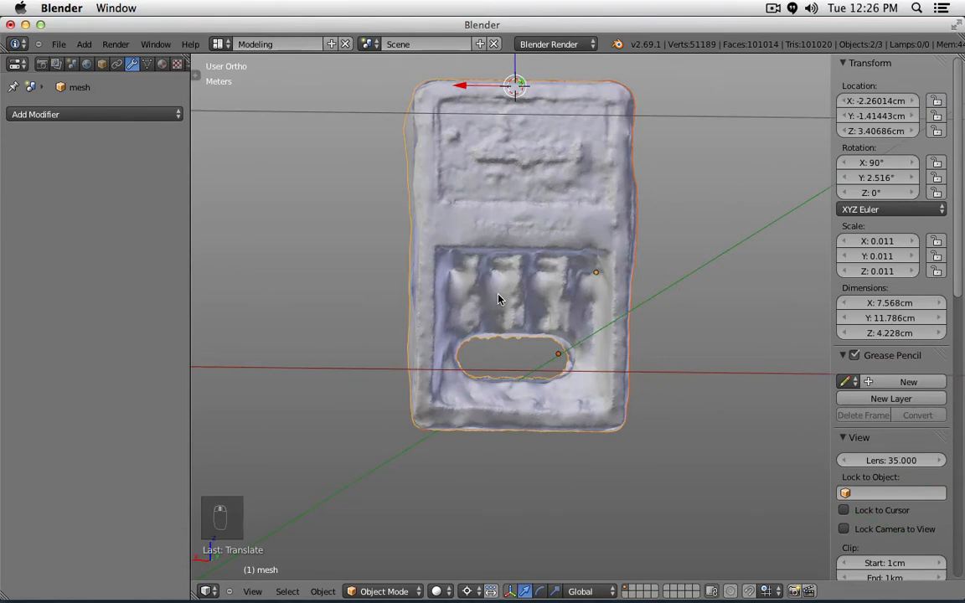
key("ctrl+KP_3")
key("KP_1")
key("ctrl+KP_1")
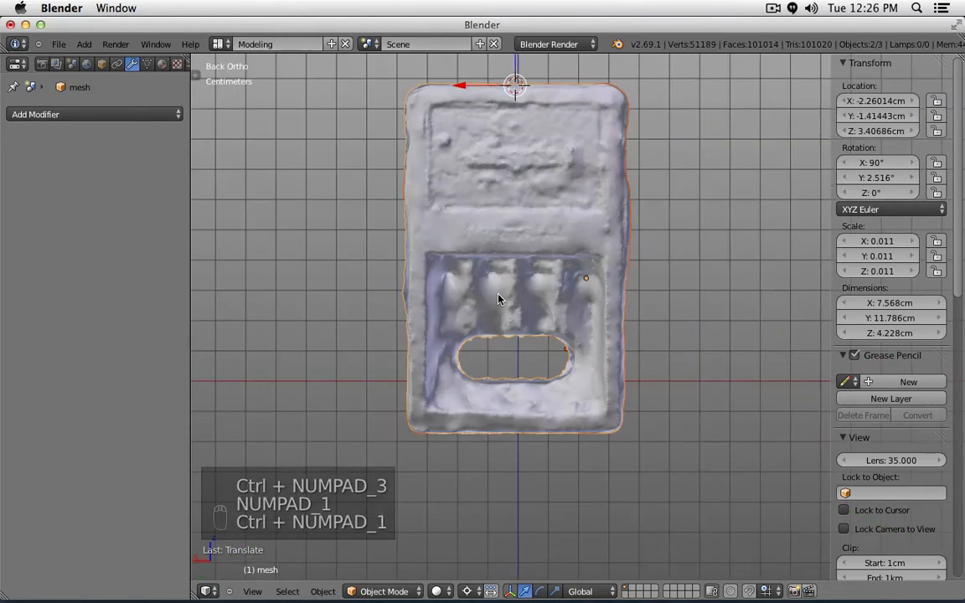
middle_click_drag(497, 299, 573, 344)
key("z")
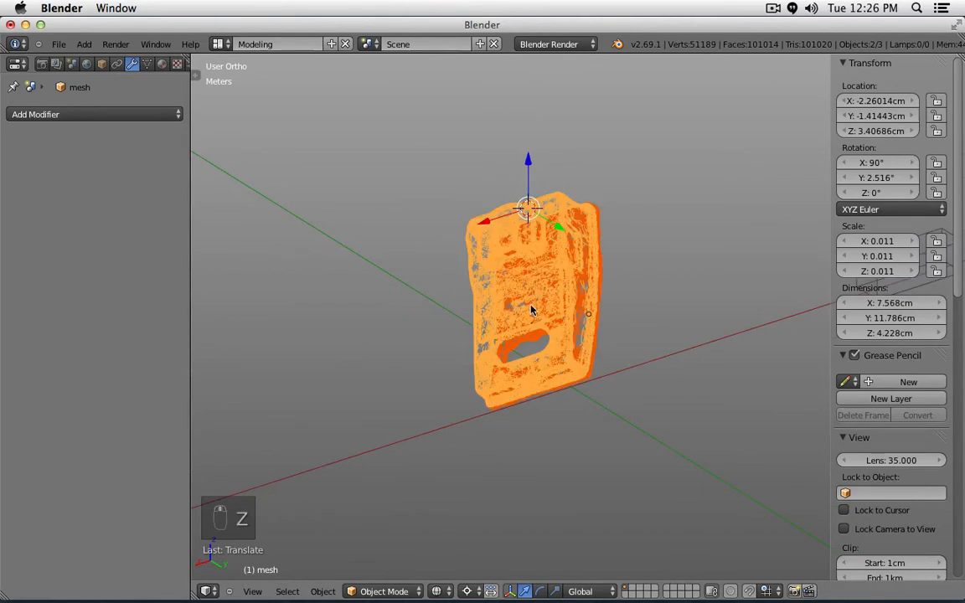
key("t")
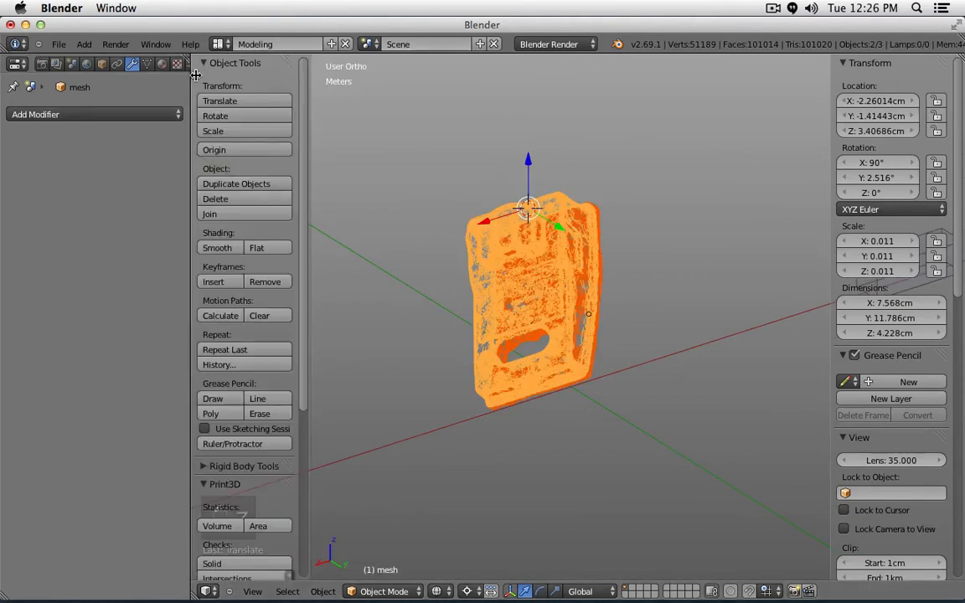
left_click(244, 215)
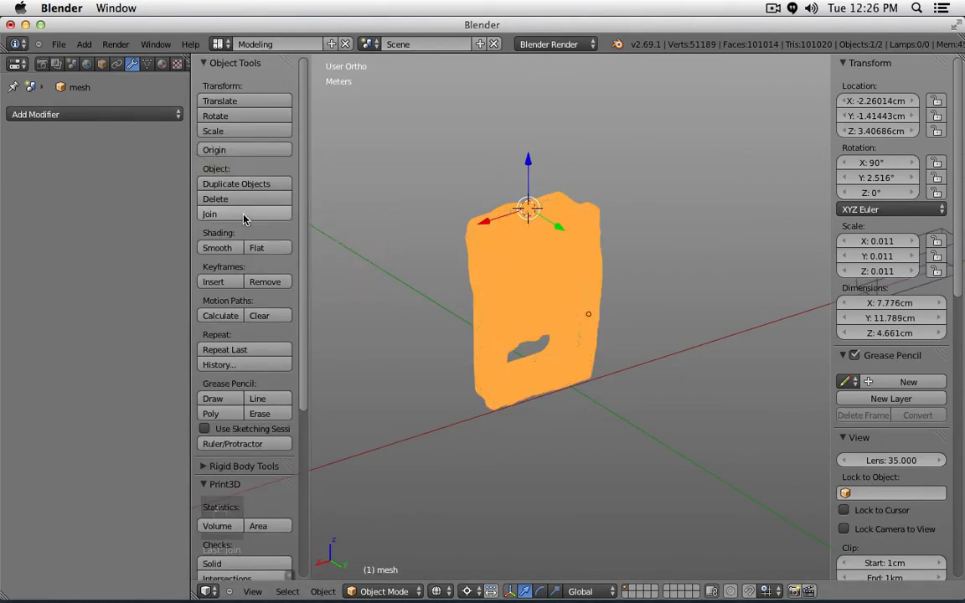
Step: Enter Edit Mode on the joined mesh in front view and try to box-select along its long side edge
key("KP_1")
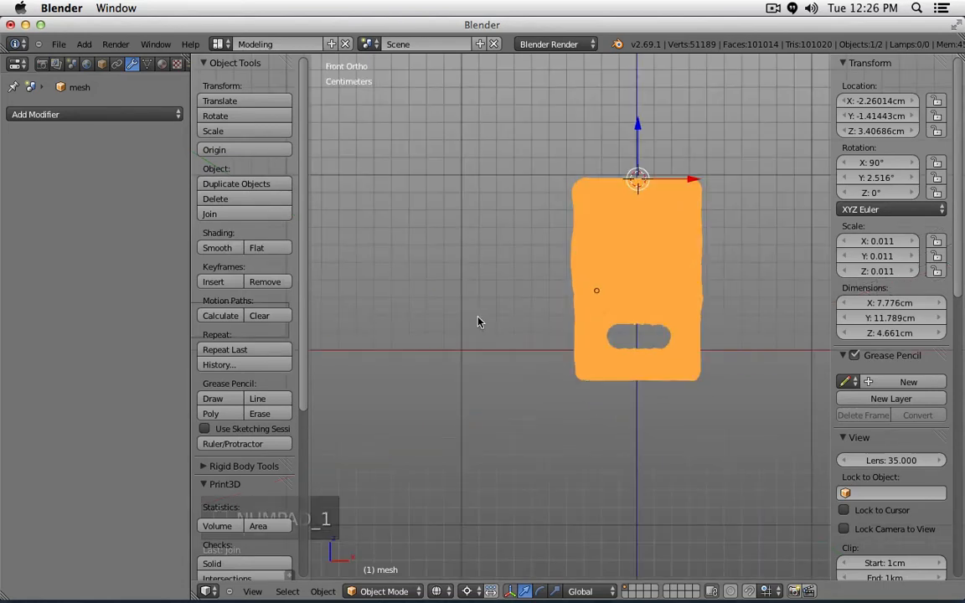
key("z")
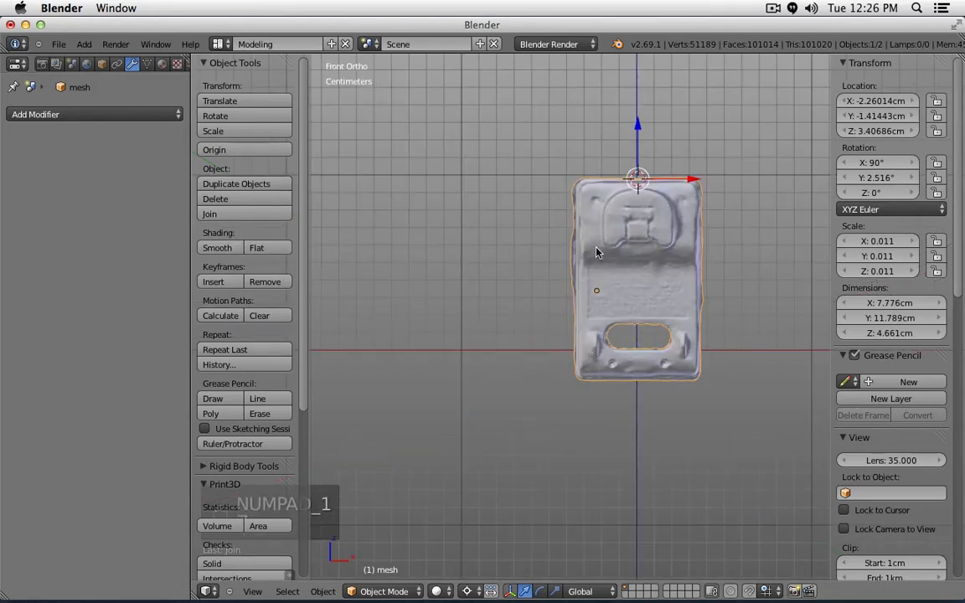
key("Tab")
key("b")
key("b")
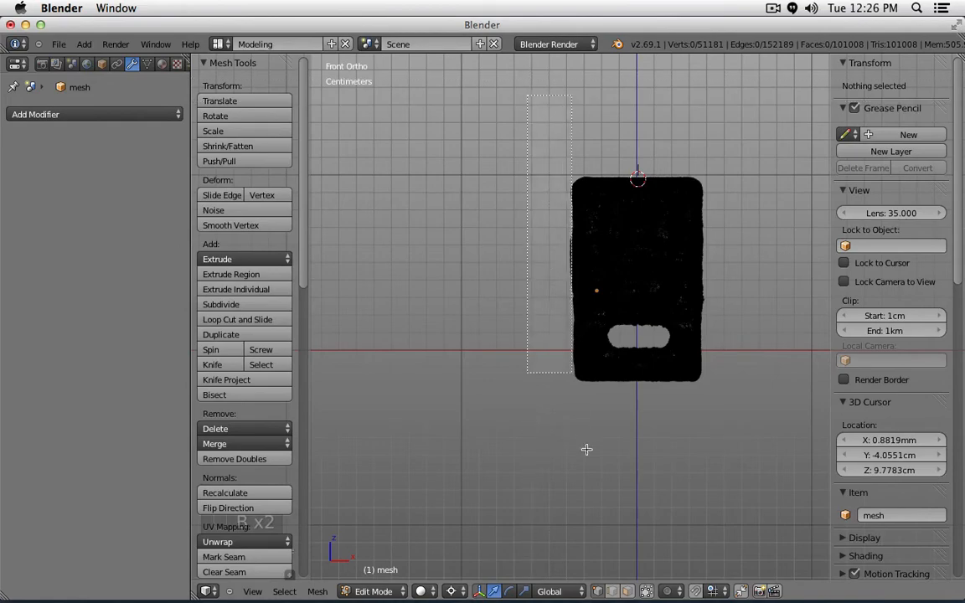
left_click_drag(527, 95, 580, 451)
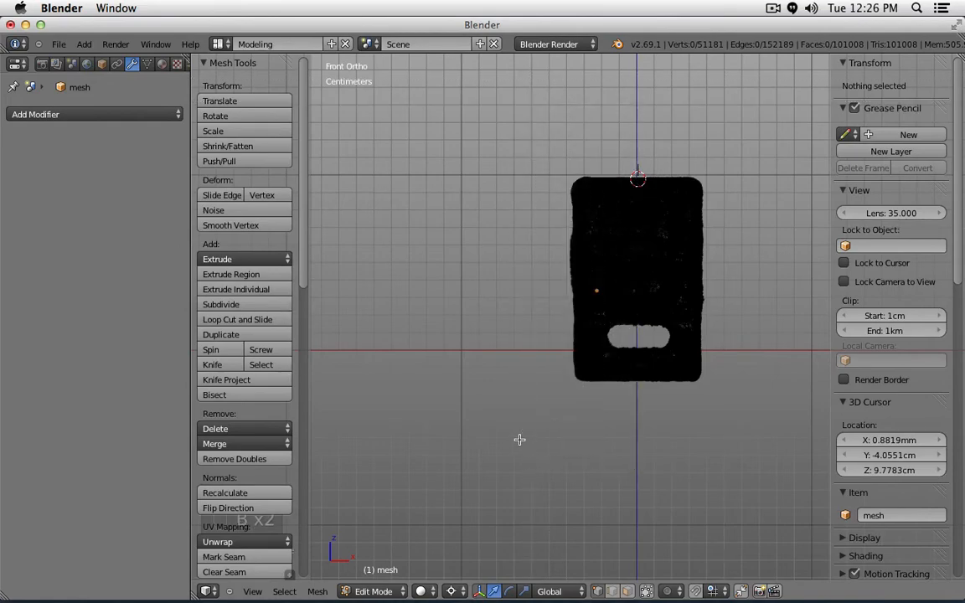
scroll(520, 440, "up", 6)
middle_click_drag(653, 448, 591, 477, "shift")
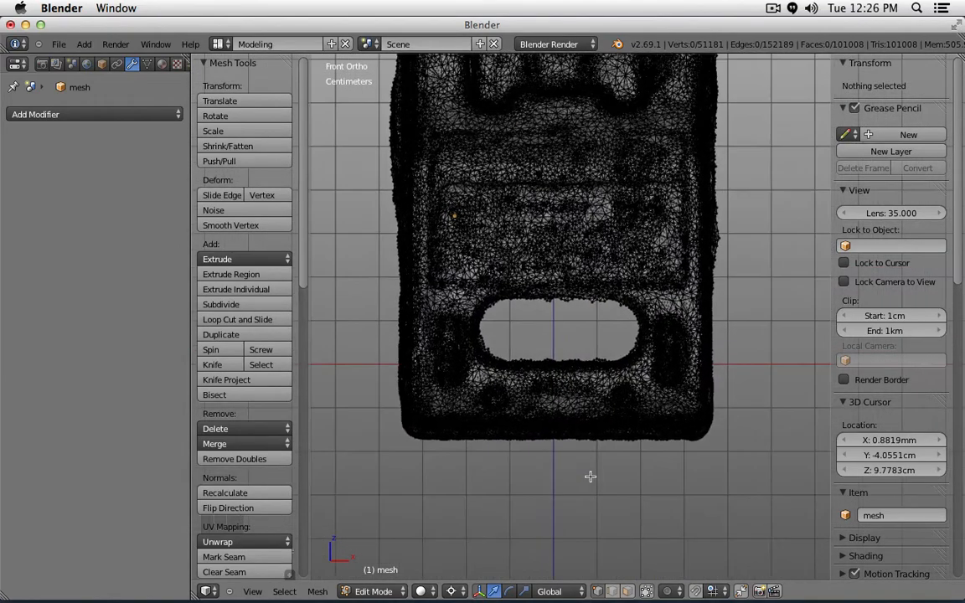
scroll(590, 476, "down", 4)
key("KP_7")
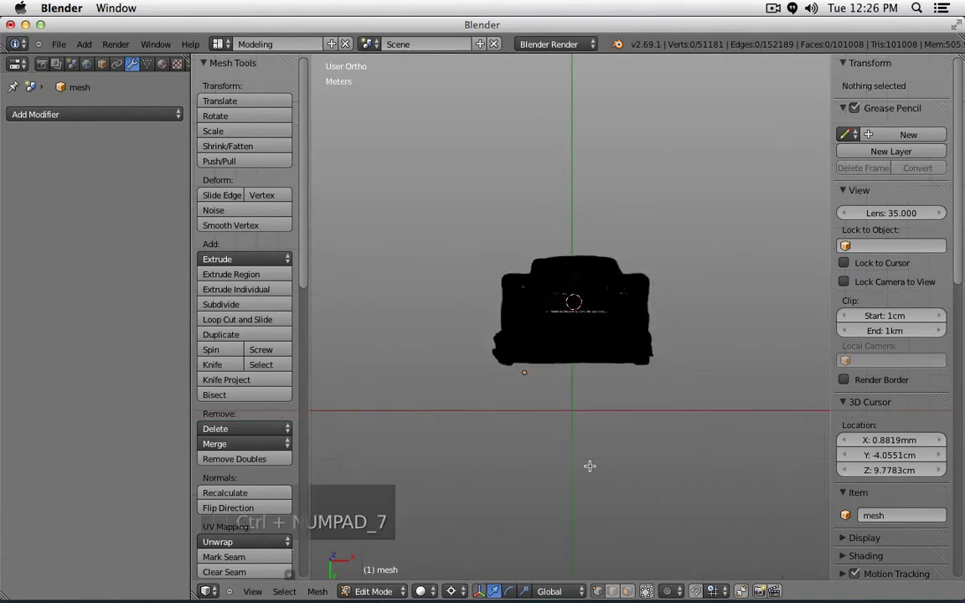
key("KP_1")
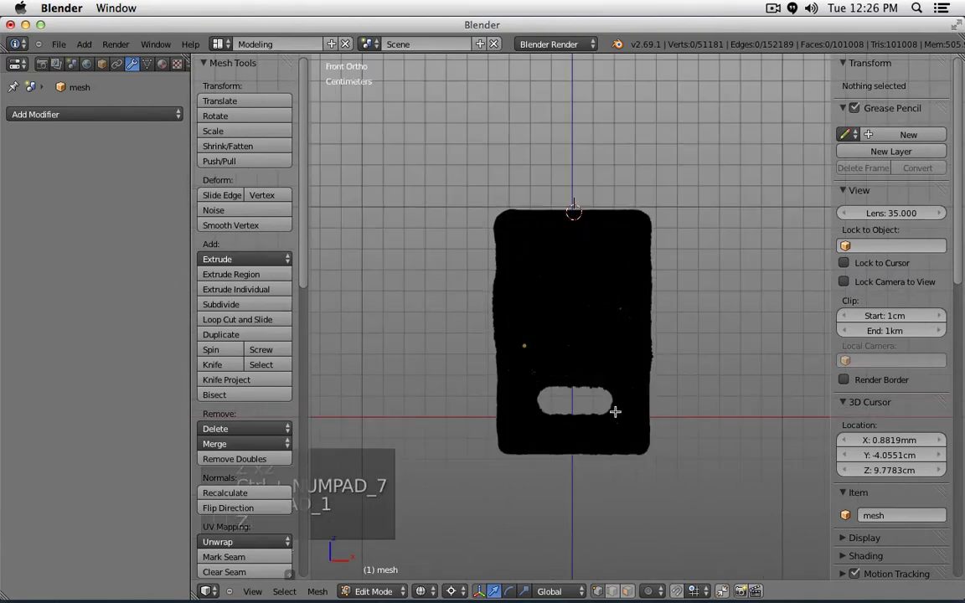
scroll(615, 411, "up", 1)
Step: Return to Object Mode and set the 3D cursor location to 0 on X, Y and Z
key("Tab")
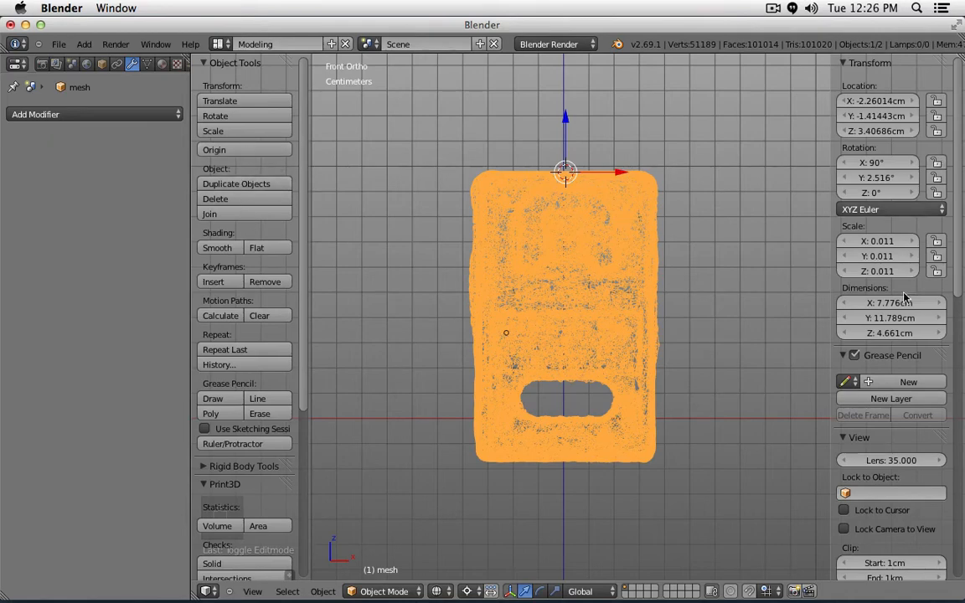
scroll(898, 335, "down", 3)
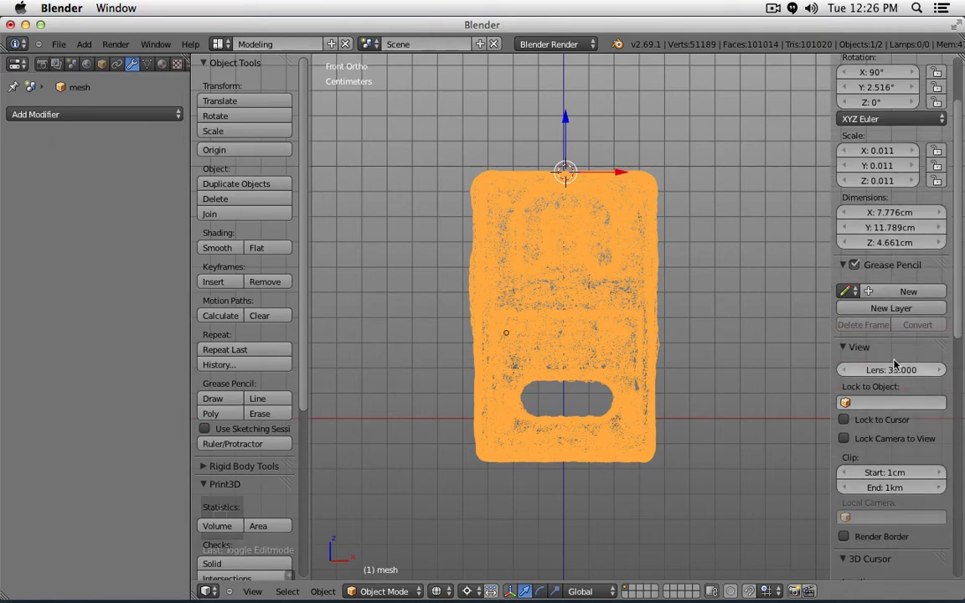
scroll(894, 363, "down", 8)
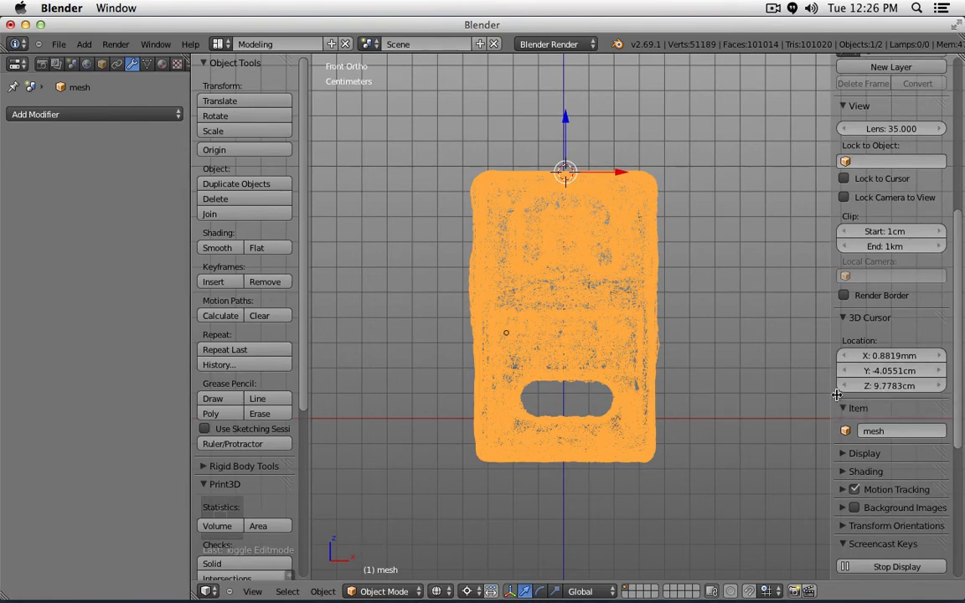
left_click(886, 355)
type("0")
key("Tab")
type("0")
key("Tab")
type("0")
key("Return")
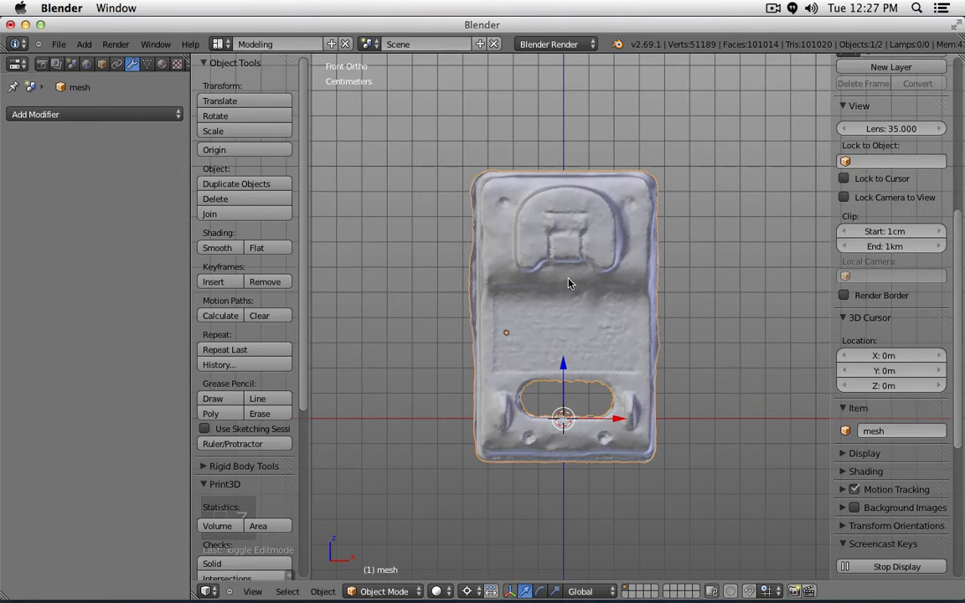
Step: Select the cube beside the scan and move it to just above the scan mesh in front view
scroll(567, 302, "down", 5)
right_click(348, 352)
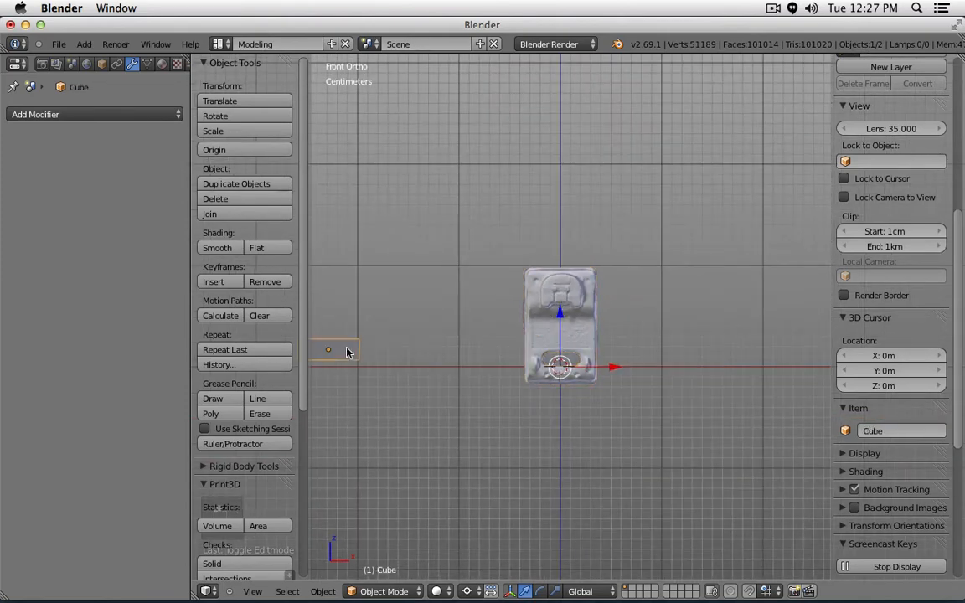
right_click_drag(348, 352, 572, 233)
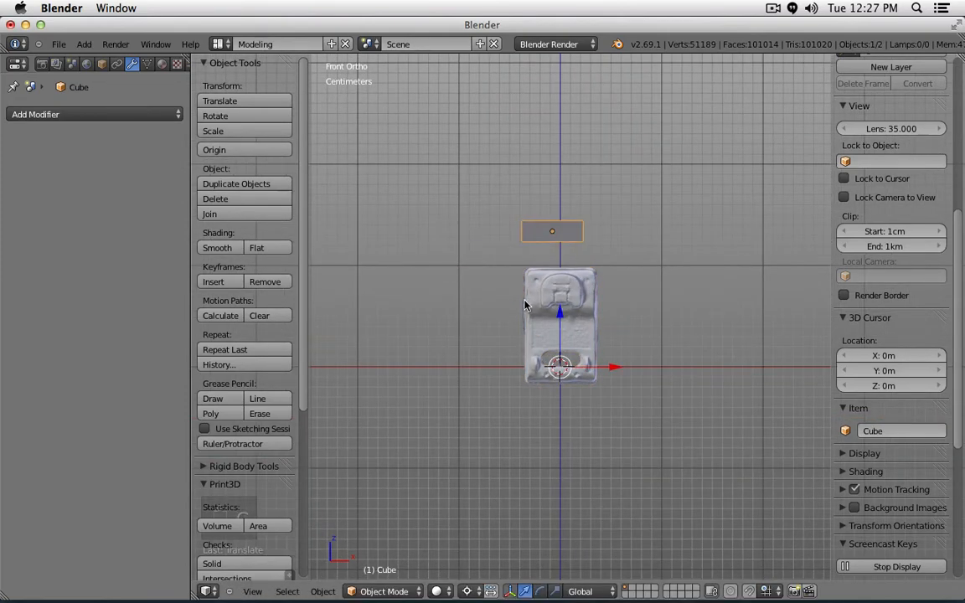
key("KP_1")
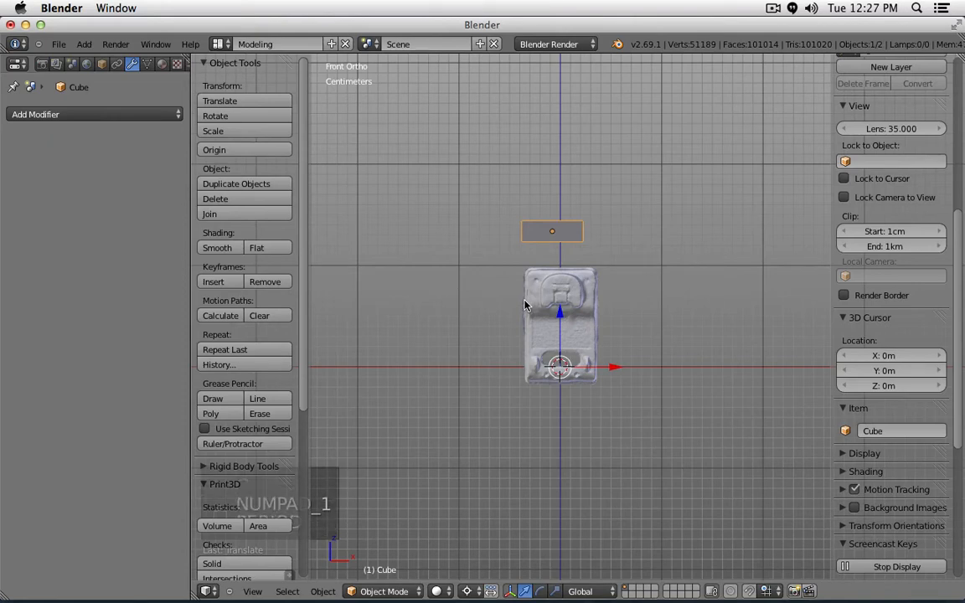
key("period")
key("comma")
key("r")
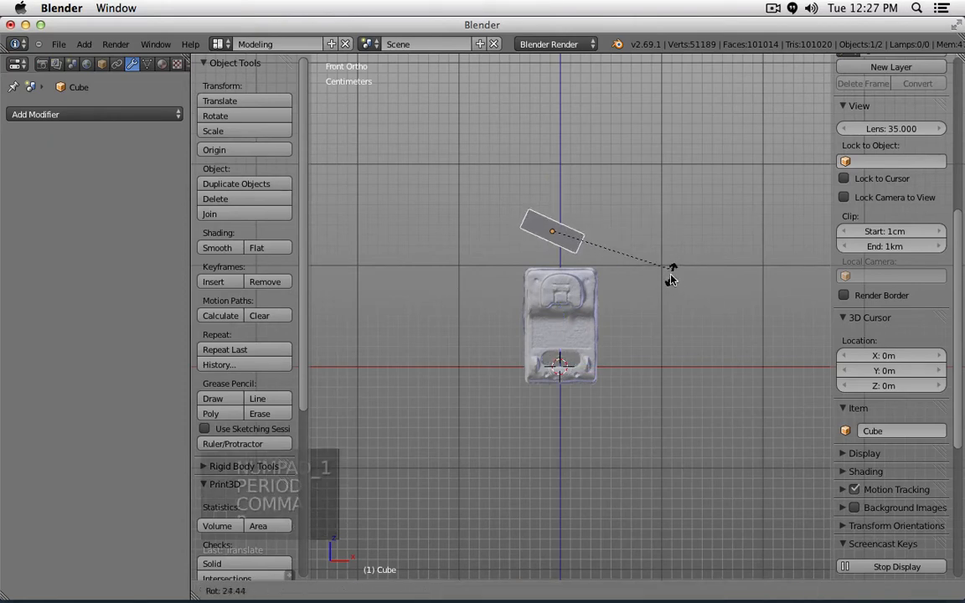
key("Escape")
Step: Add a plane at the world origin and rotate it 90° in front view as a vertical centreline guide
key("shift+a")
mouse_move(586, 274)
left_click(653, 276)
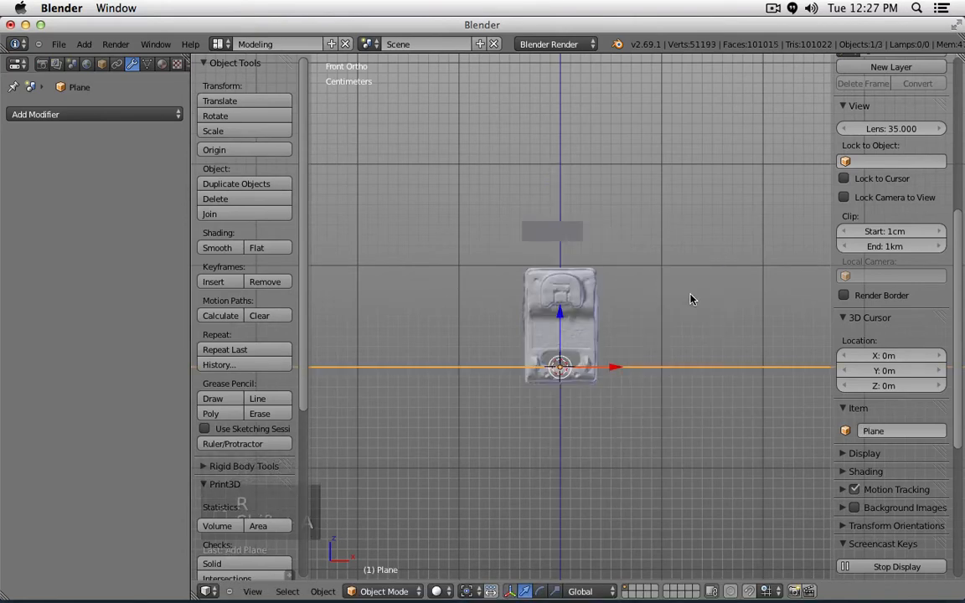
type("r90")
key("Return")
scroll(691, 299, "up", 5)
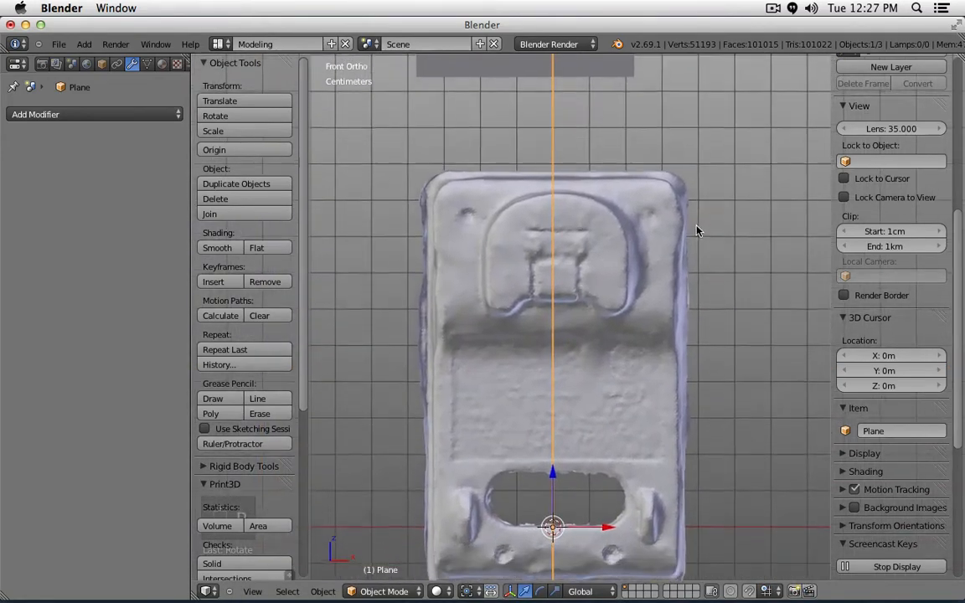
middle_click_drag(696, 230, 688, 188, "shift")
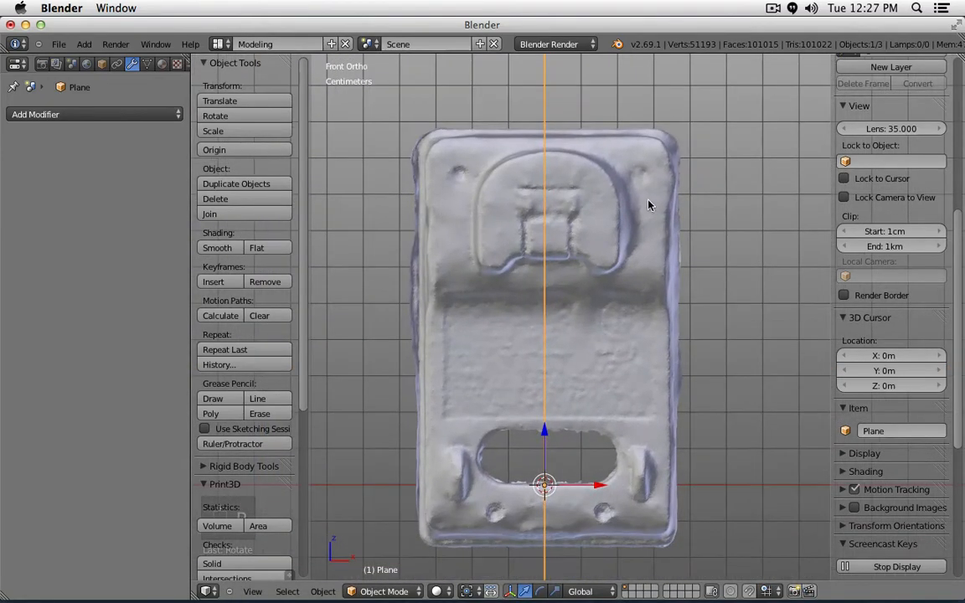
Step: Select the joined scan mesh, shift it slightly in the negative X direction to centre it on the guide plane, and restore solid display
right_click(601, 219)
key("z")
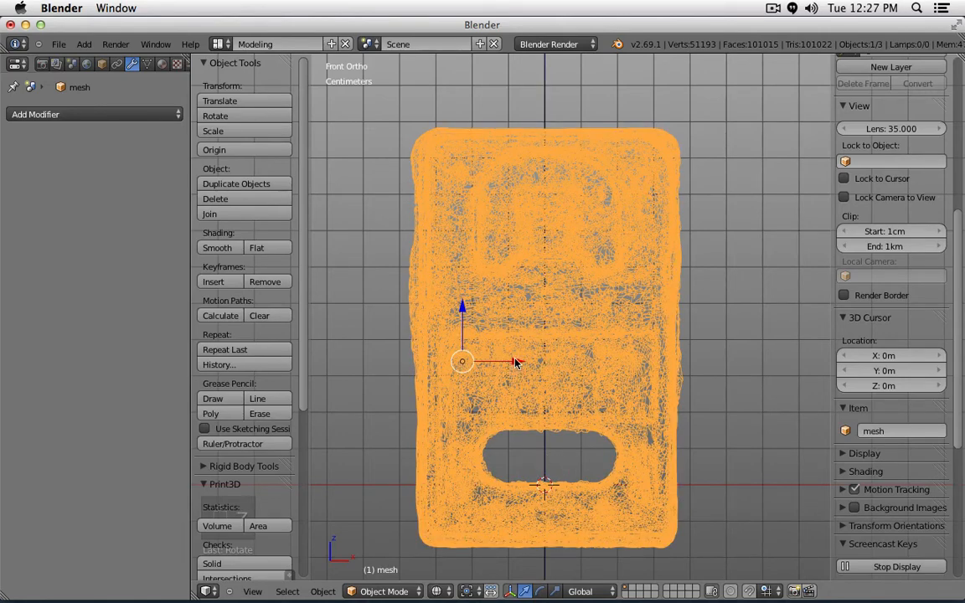
left_click_drag(514, 358, 511, 359)
key("z")
middle_click_drag(512, 359, 503, 377)
Step: In front view, measure the horizontal distance from the guide plane to the side edge of the scan's label recess with the ruler
right_click(545, 458)
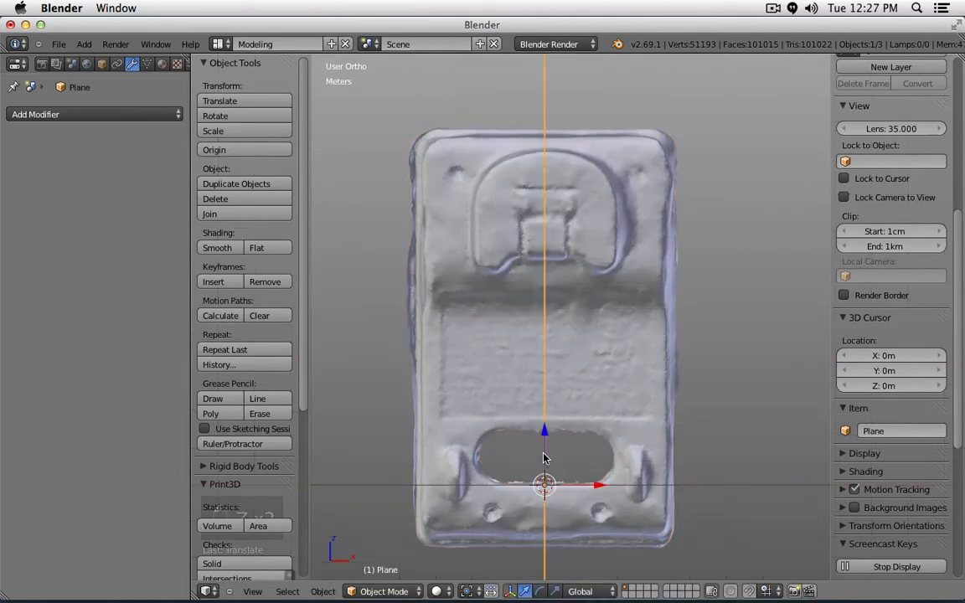
key("KP_1")
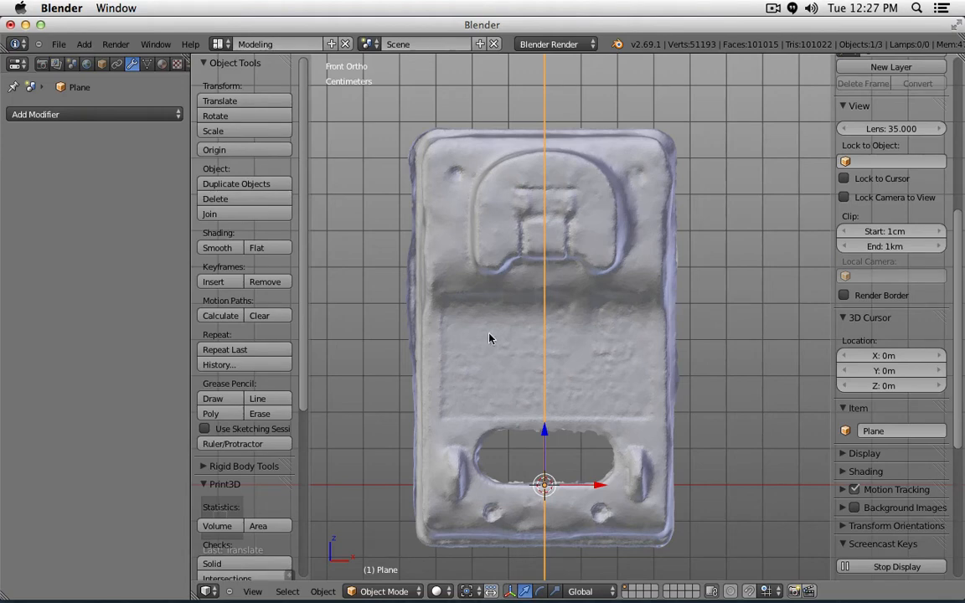
left_click(263, 442)
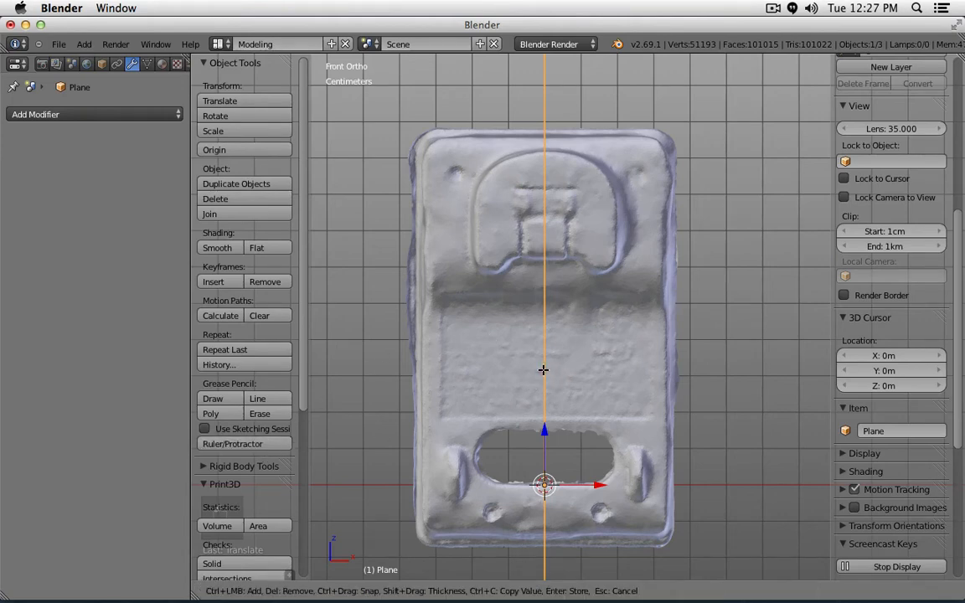
left_click_drag(544, 370, 445, 374)
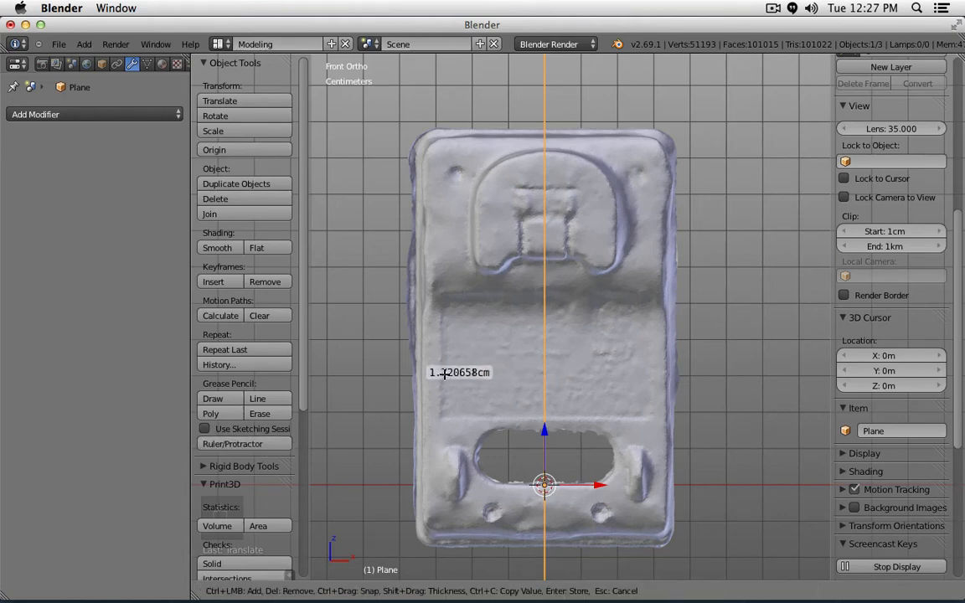
key("Escape")
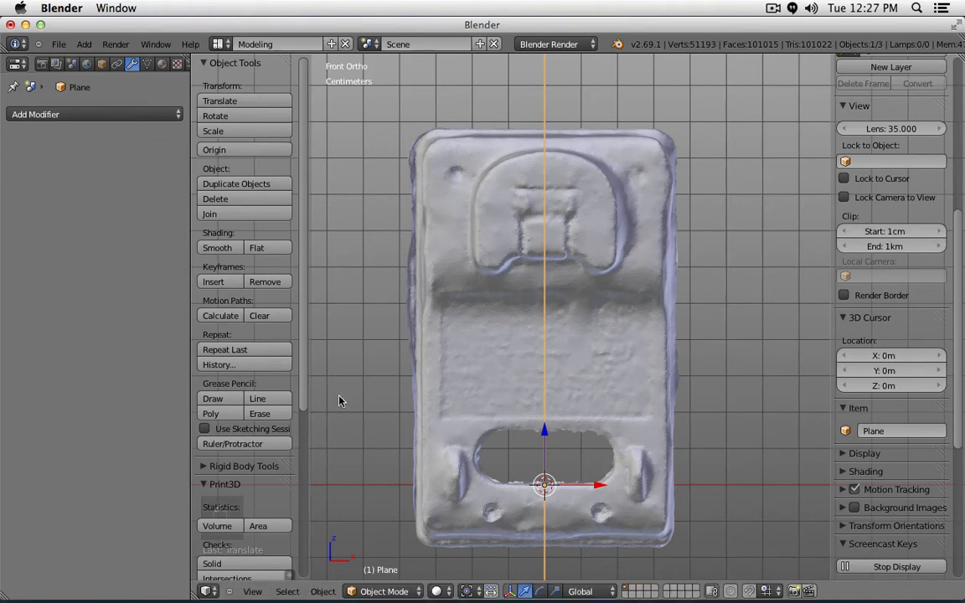
left_click(264, 441)
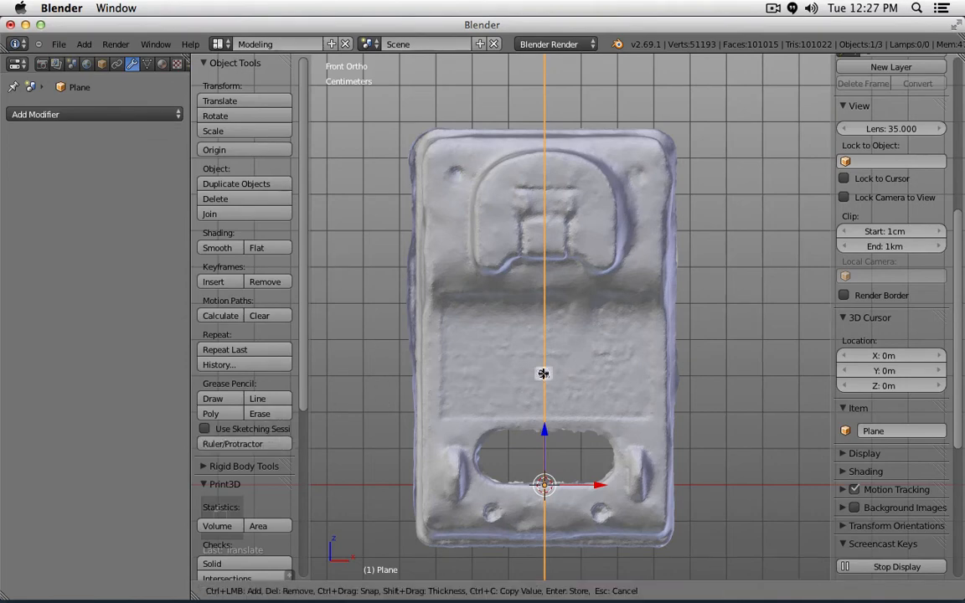
left_click_drag(471, 377, 441, 374)
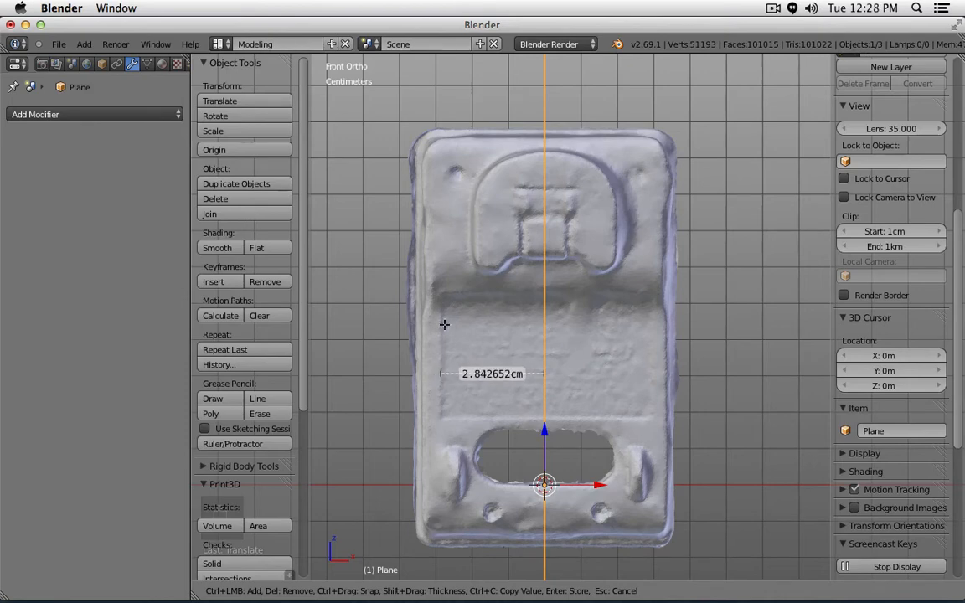
key("Escape")
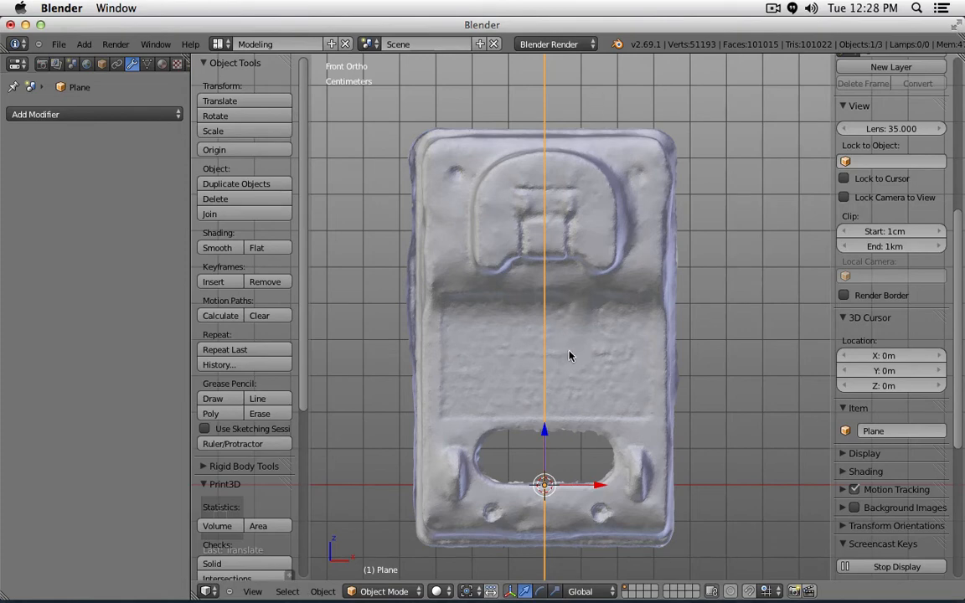
Step: Hide the guide plane, bring it back, and delete it
key("h")
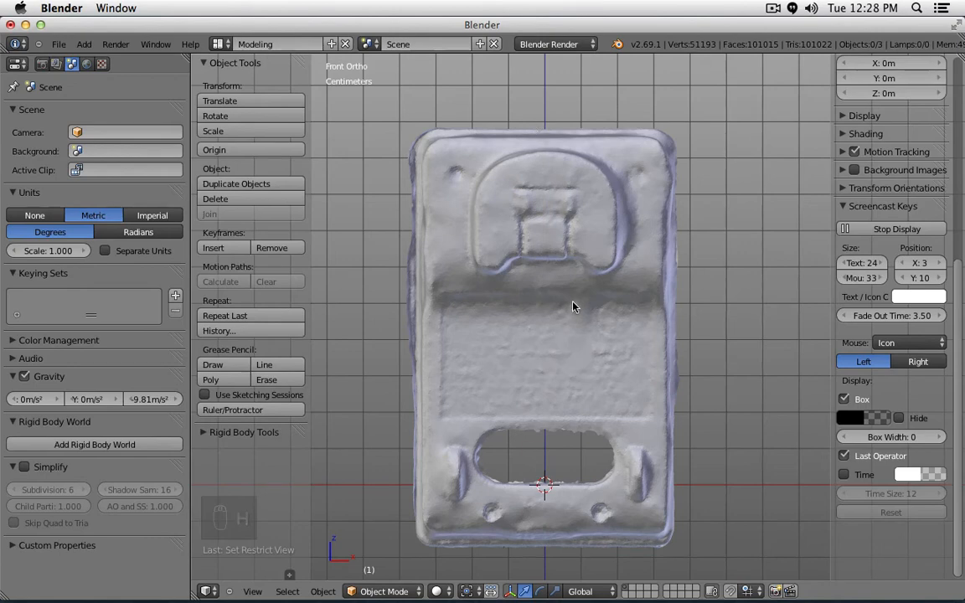
key("alt+h")
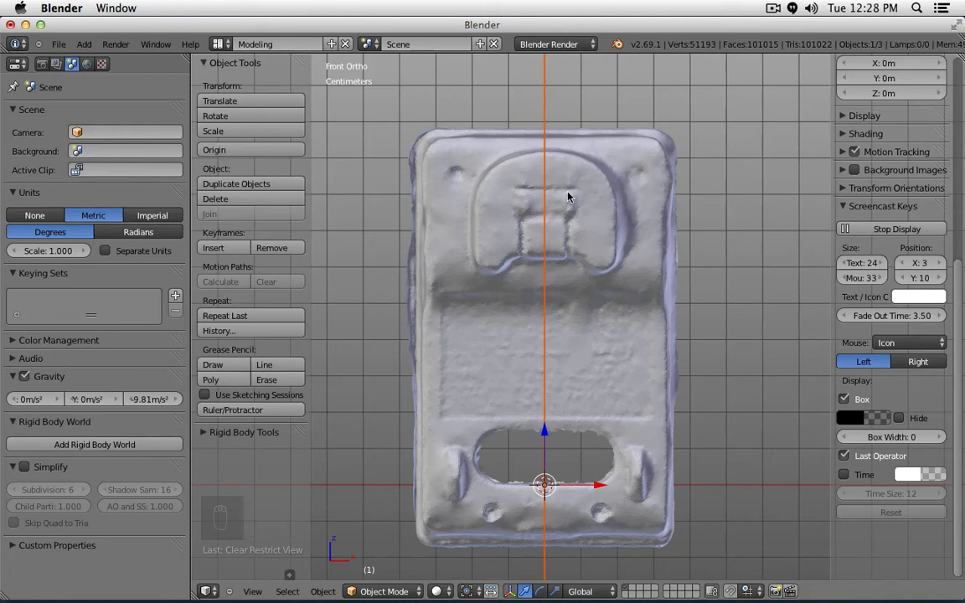
key("x")
key("x")
Step: Select the scan mesh and set its origin to the 3D cursor
right_click(590, 380)
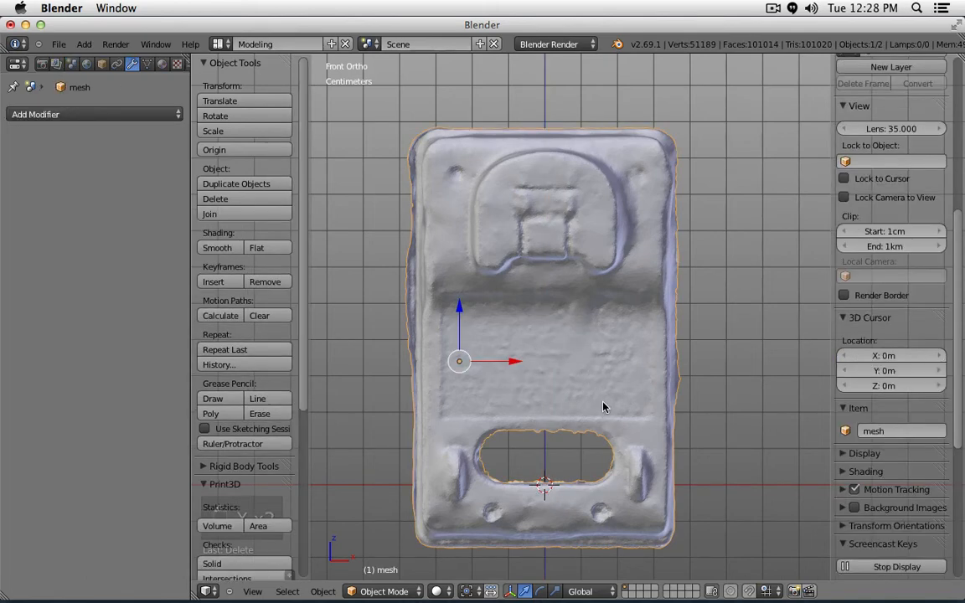
left_click(239, 149)
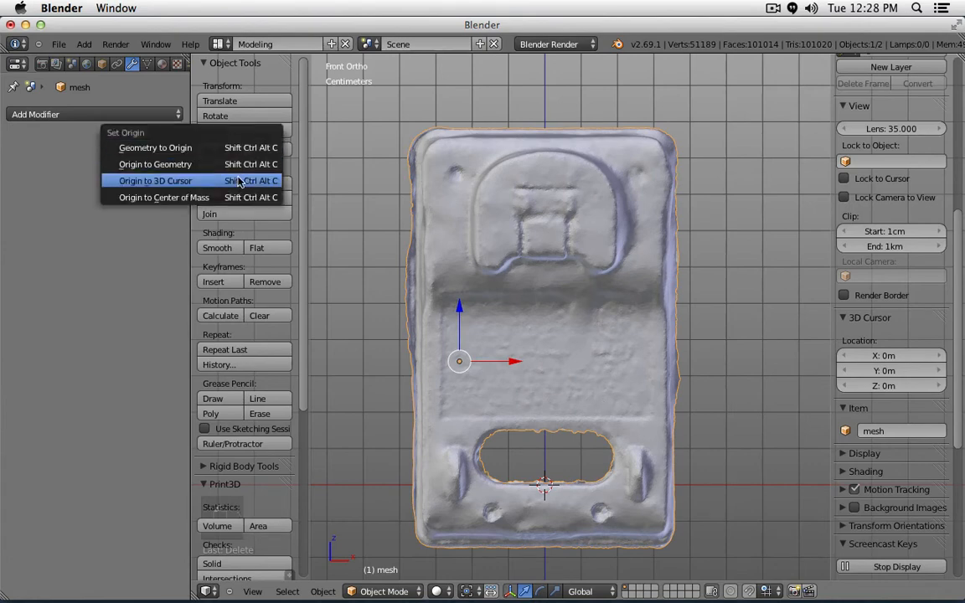
left_click(236, 183)
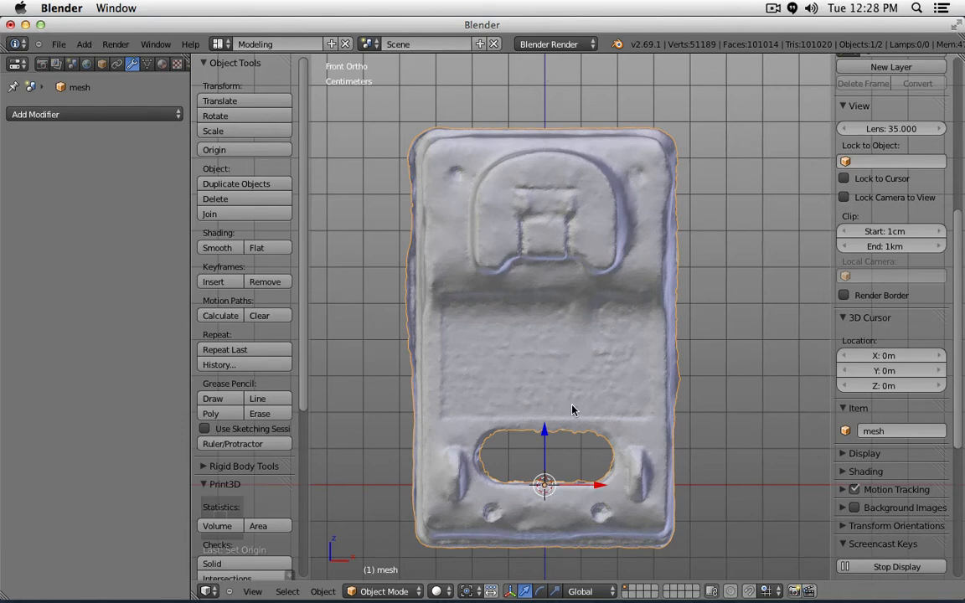
key("Tab")
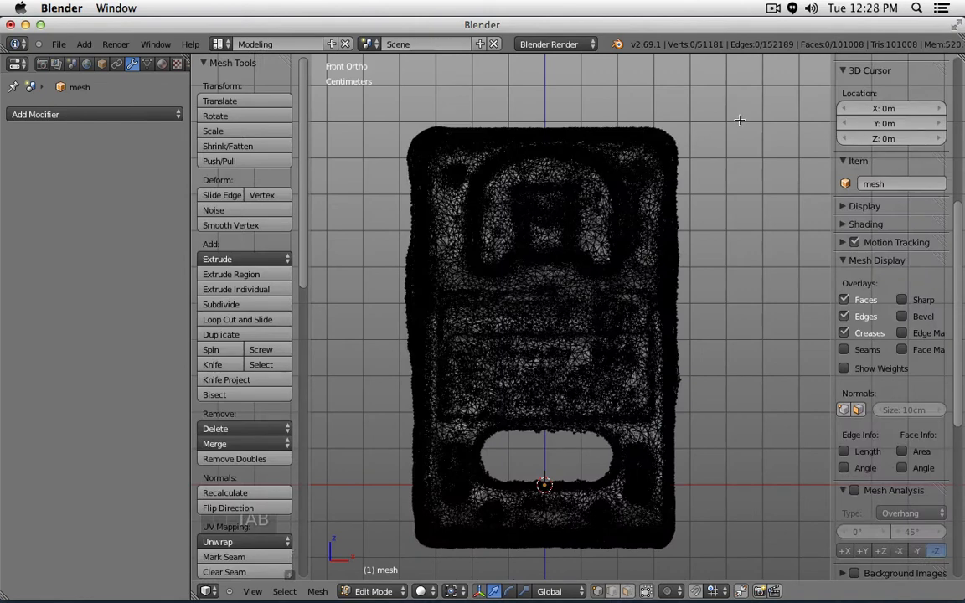
key("z")
middle_click_drag(752, 137, 732, 208)
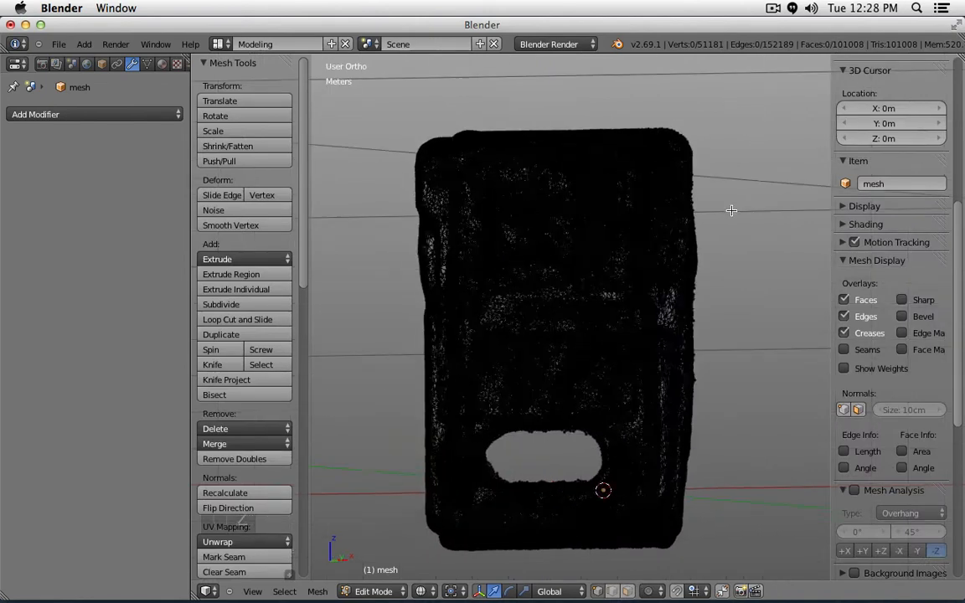
key("z")
key("Tab")
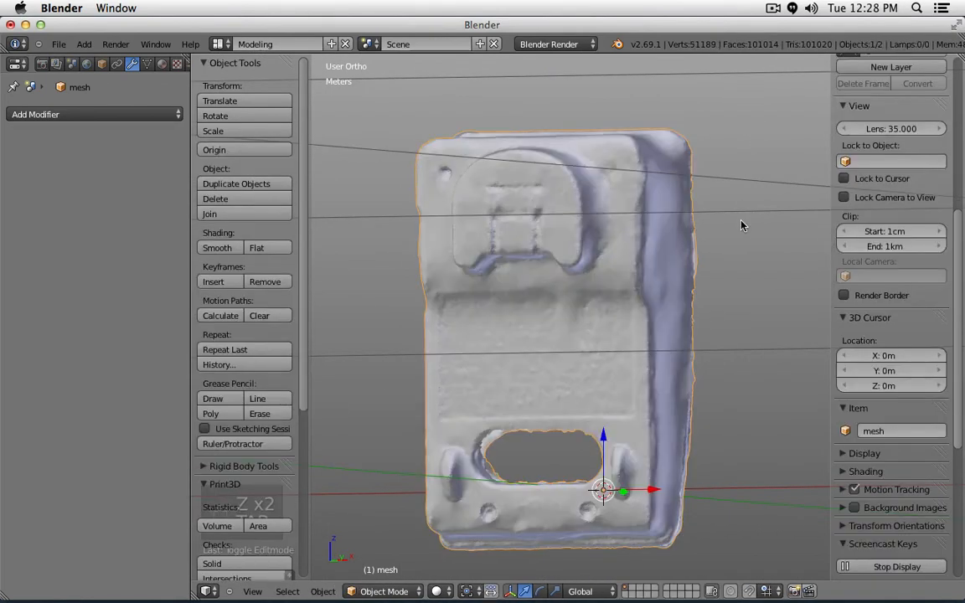
Step: In front view Edit Mode, box-select the half of the mesh on the positive X side, delete its faces, and return to Object Mode
key("KP_1")
key("Tab")
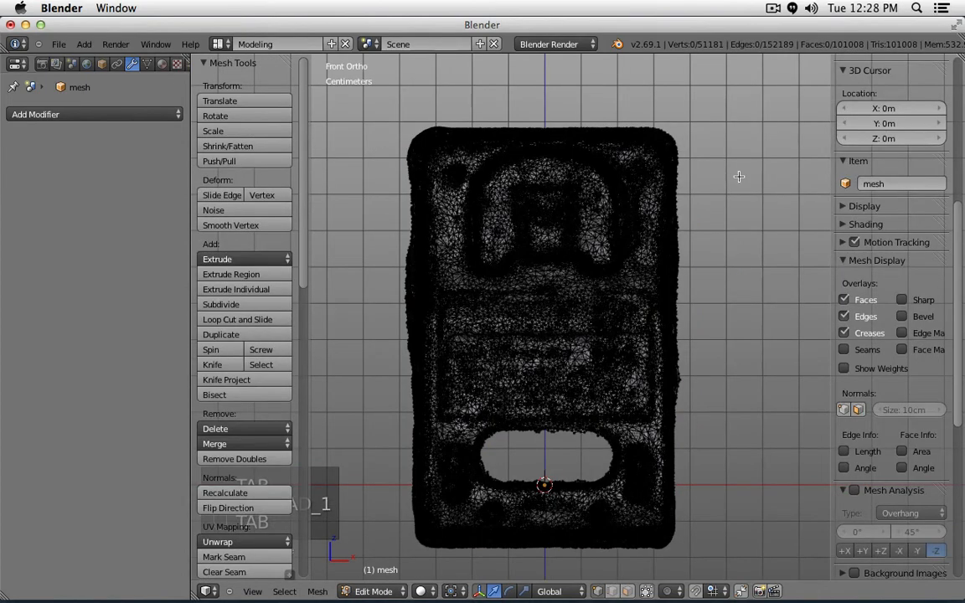
key("b")
key("b")
left_click_drag(727, 83, 545, 567)
key("x")
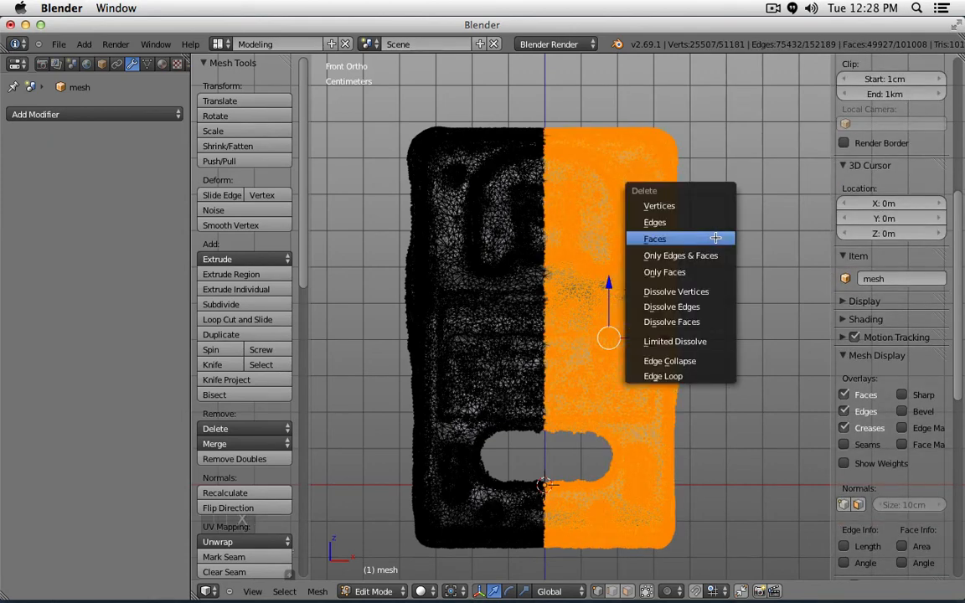
left_click(716, 239)
key("Tab")
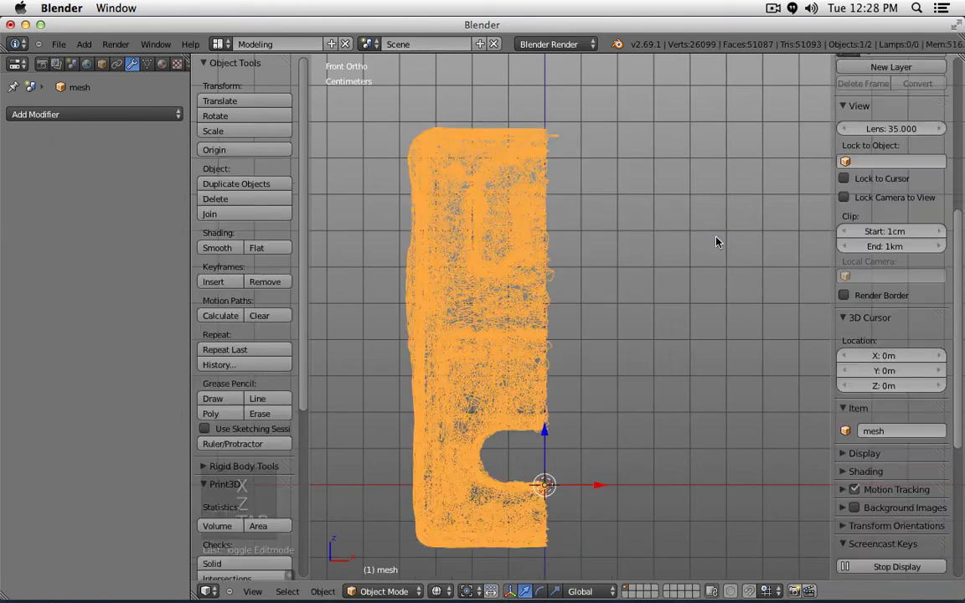
Step: Add a Mirror modifier on the X axis to the scan mesh and apply the object's rotation
left_click(92, 114)
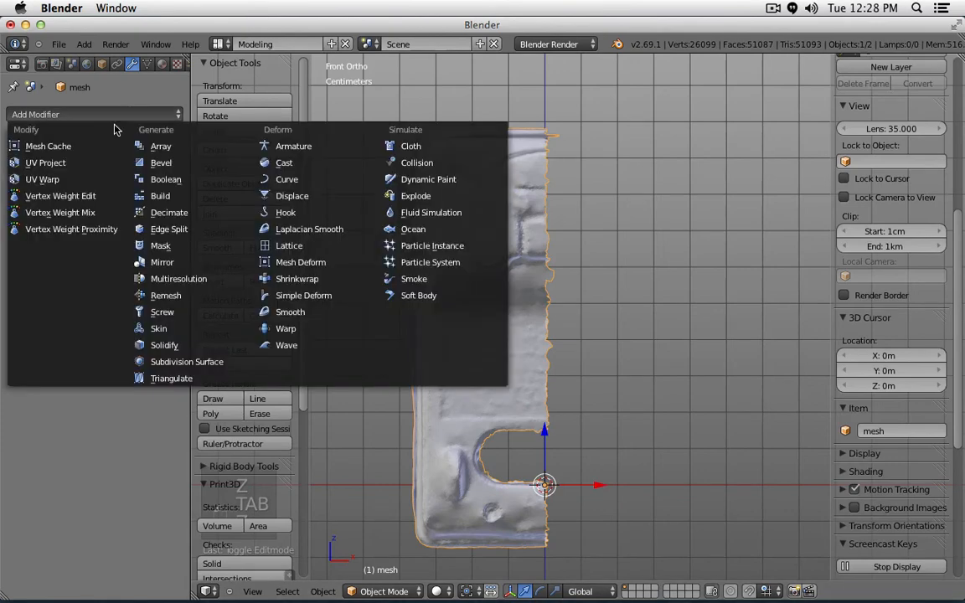
left_click(186, 262)
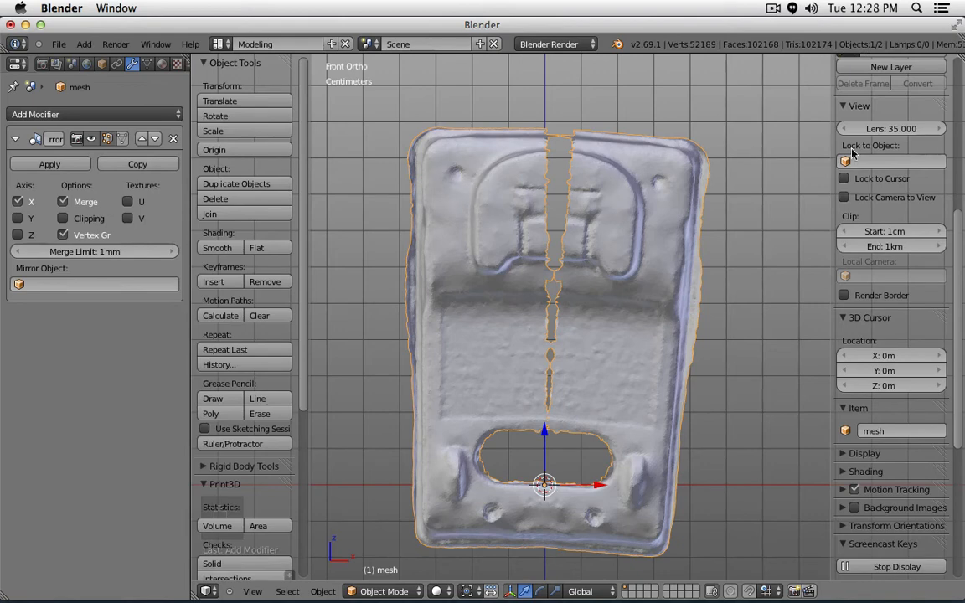
scroll(853, 152, "up", 8)
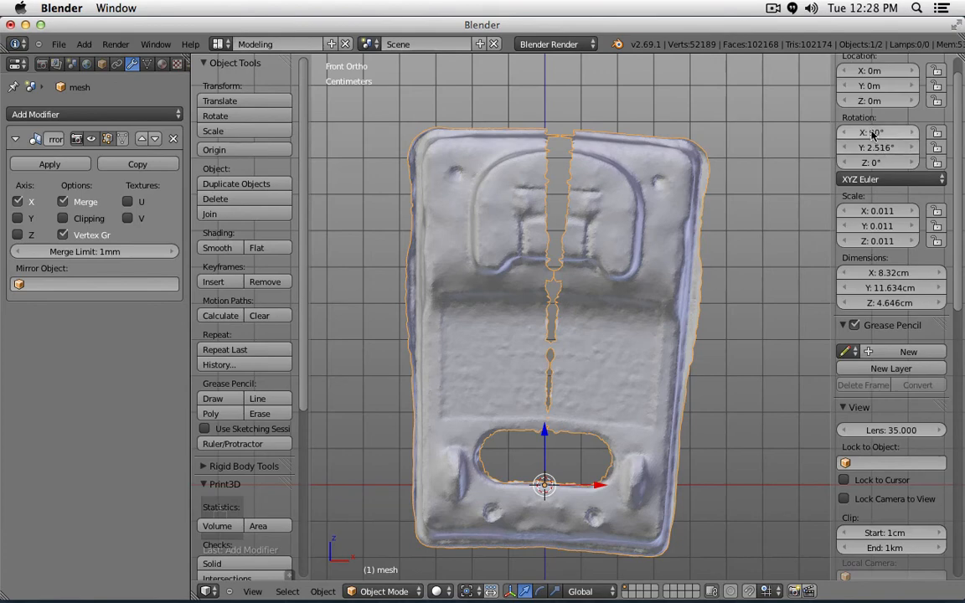
left_click(323, 592)
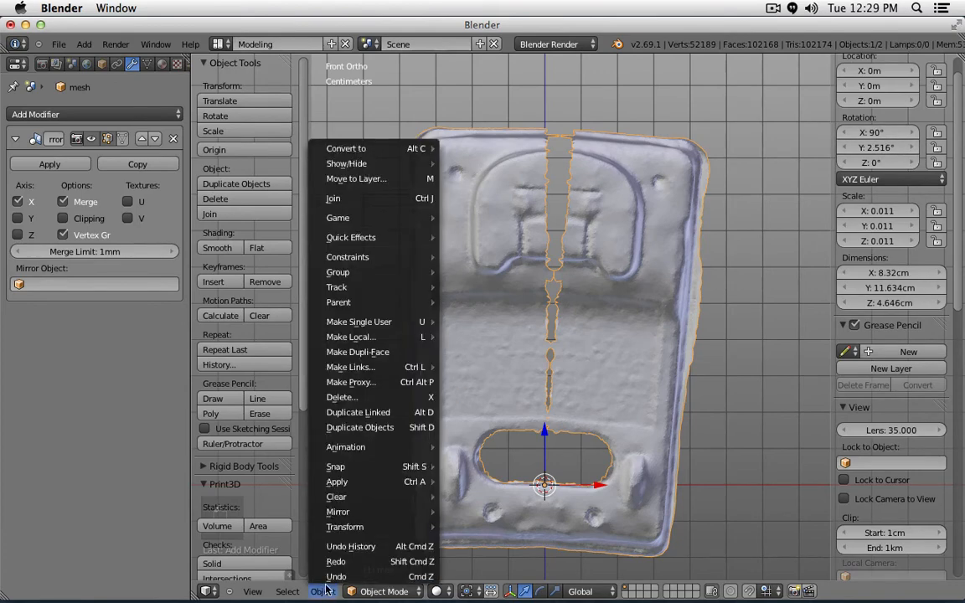
mouse_move(365, 485)
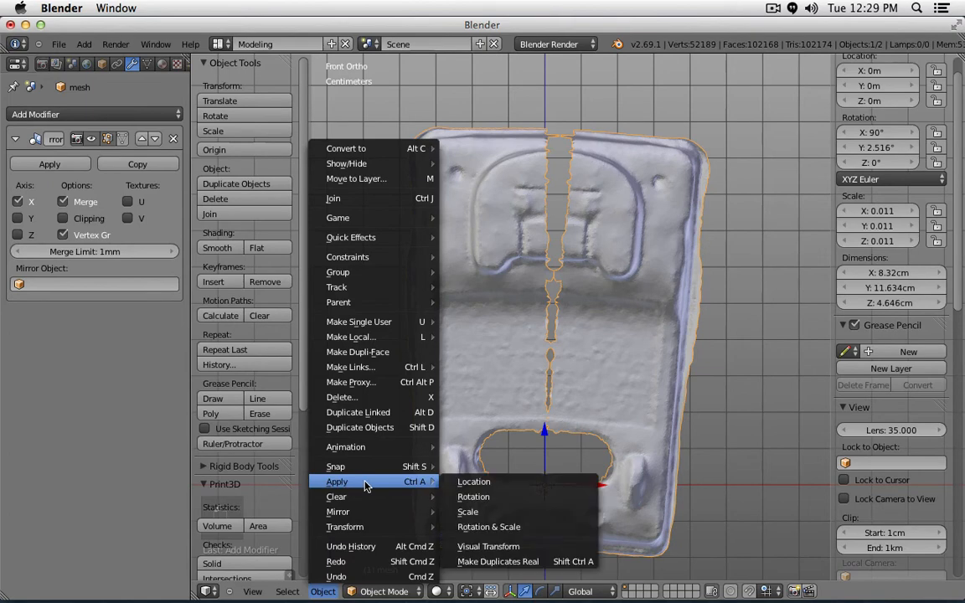
left_click(499, 497)
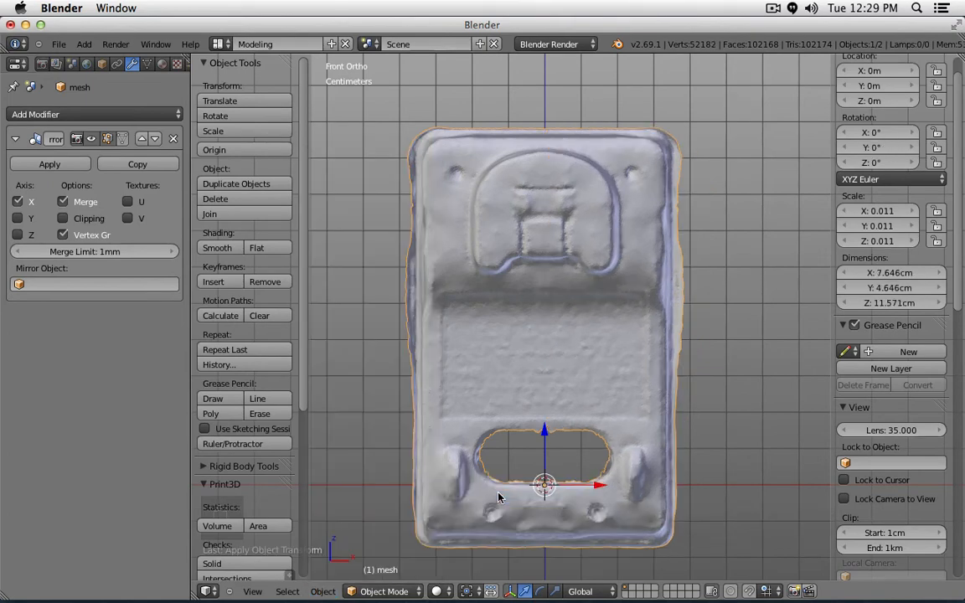
Step: Delete the reference box above the scan, and undo the deletion
scroll(684, 312, "down", 3)
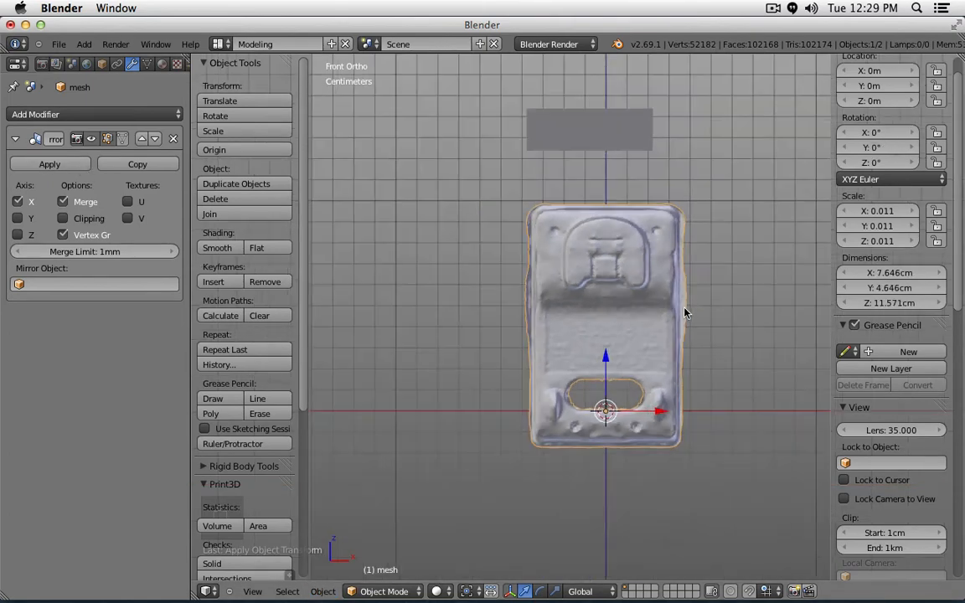
right_click(605, 134)
key("x")
left_click(606, 139)
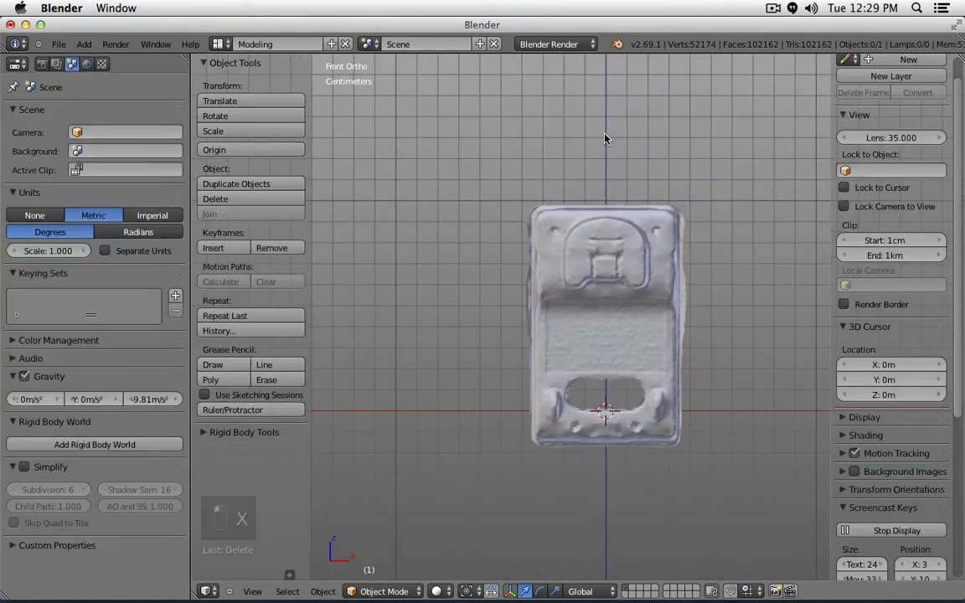
key("super+z")
Step: In right view, select the scan mesh and rotate it by 90° so it lies flat
key("KP_3")
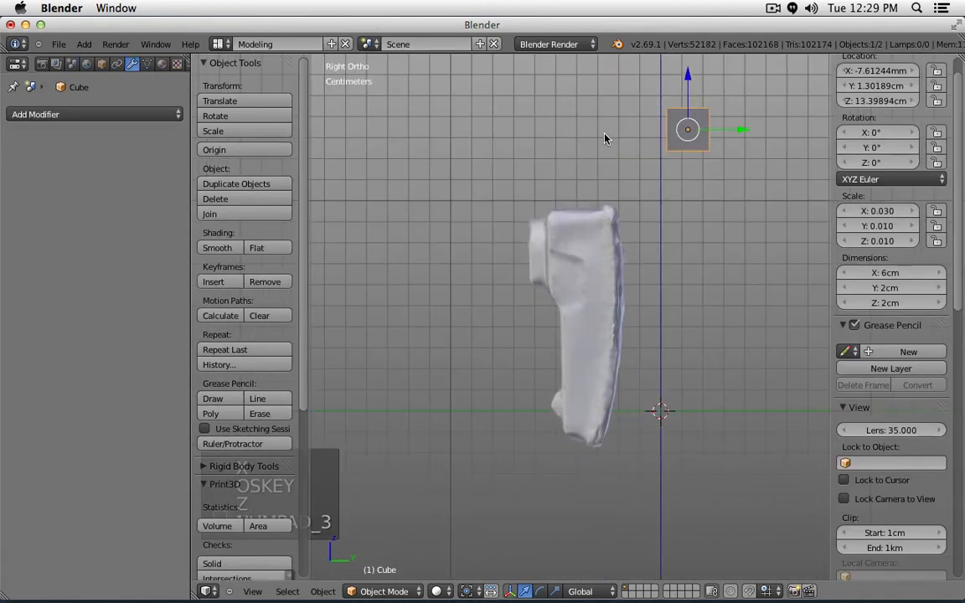
right_click(584, 375)
key("r")
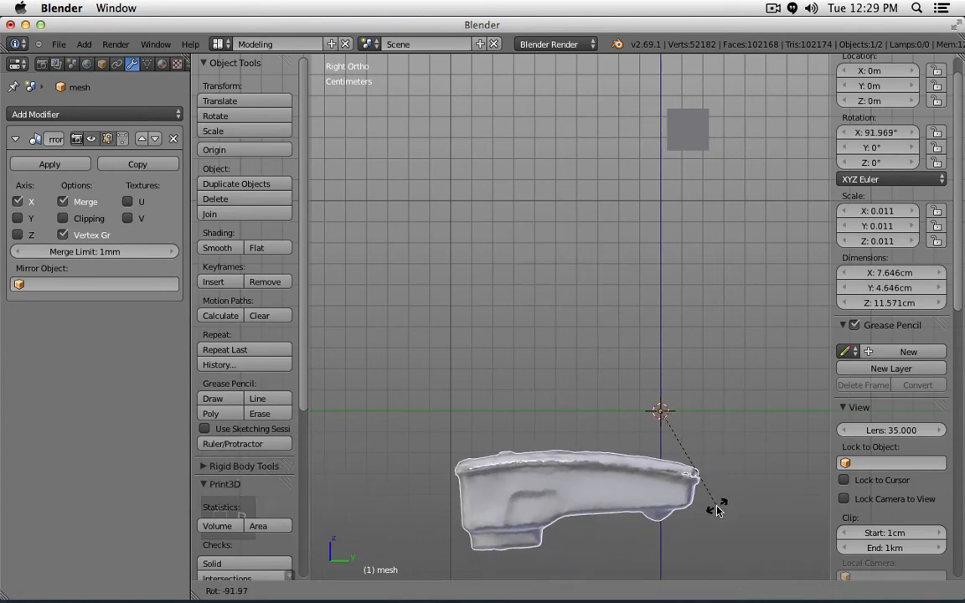
type("90")
key("Return")
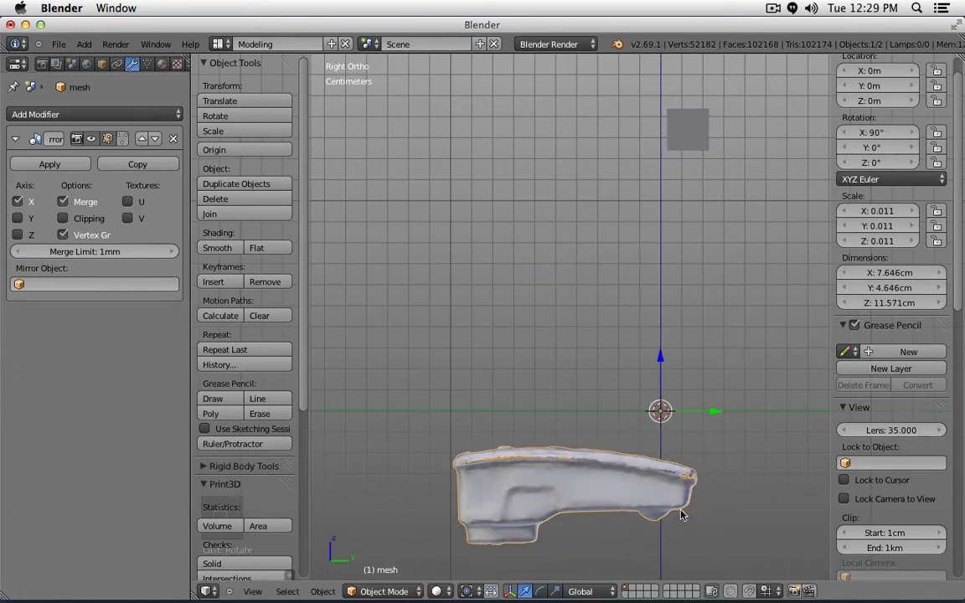
Step: Move the scan above the ground line, set the pivot point to the 3D cursor, and tilt the scan by about 1.5°
key("g")
left_click(708, 304)
key("comma")
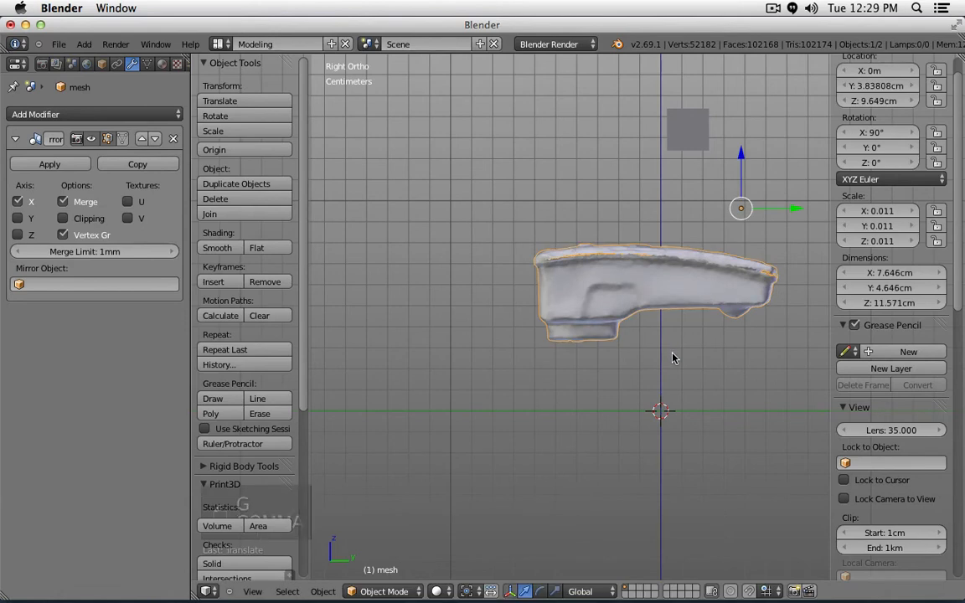
key("period")
key("r")
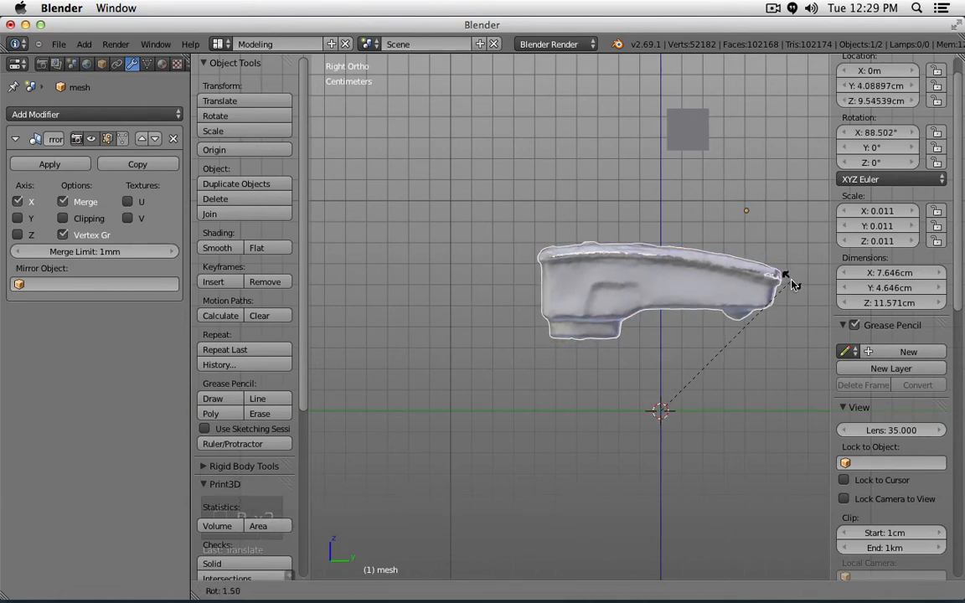
left_click(791, 280)
Step: Lower the scan by about 8 mm and fine-tune its tilt to an X rotation of about 88.33°
key("g")
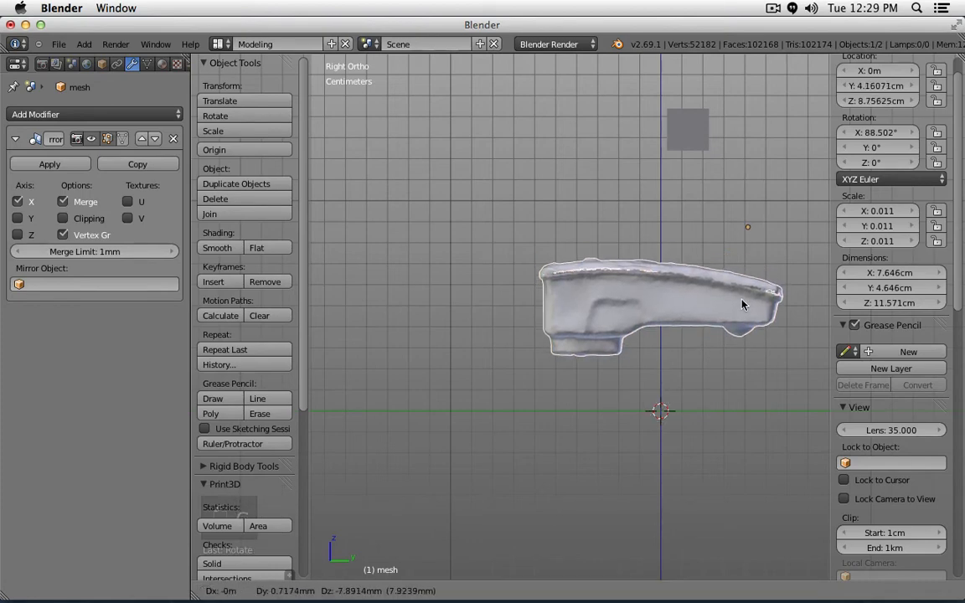
left_click(755, 289)
key("r")
left_click(788, 264)
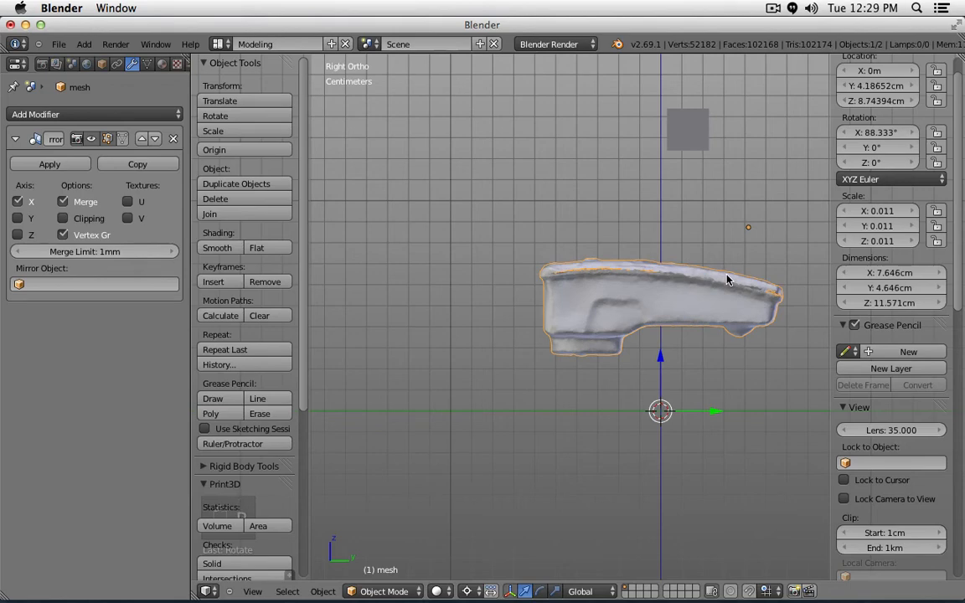
Step: Set the scan's origin to its geometry, and undo that origin change
left_click(232, 150)
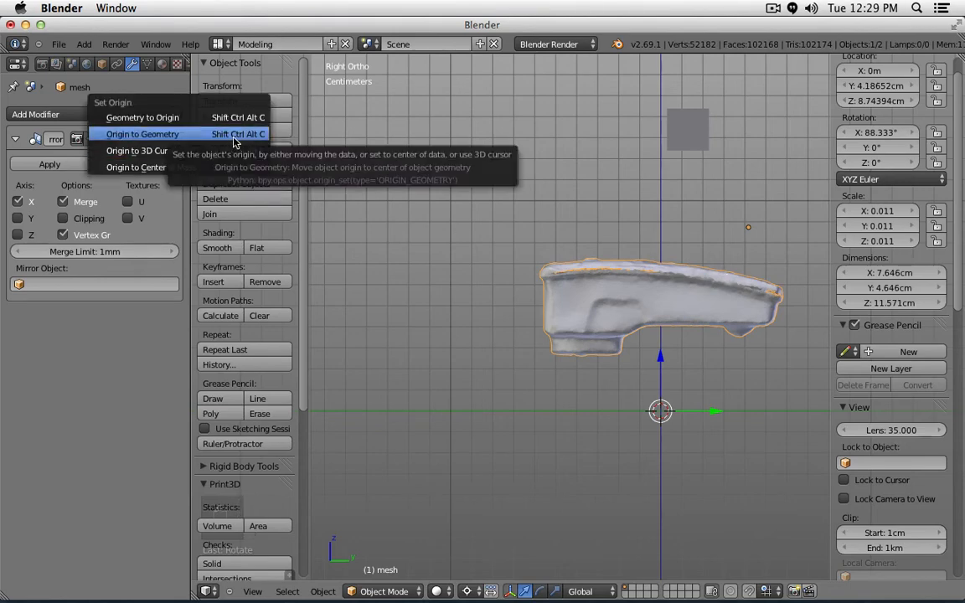
left_click(234, 141)
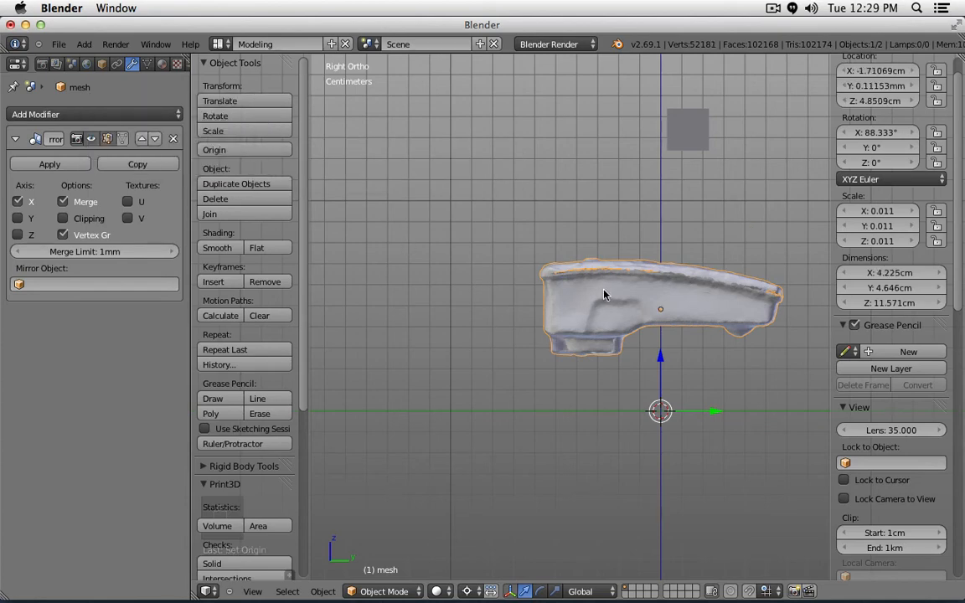
key("super+z")
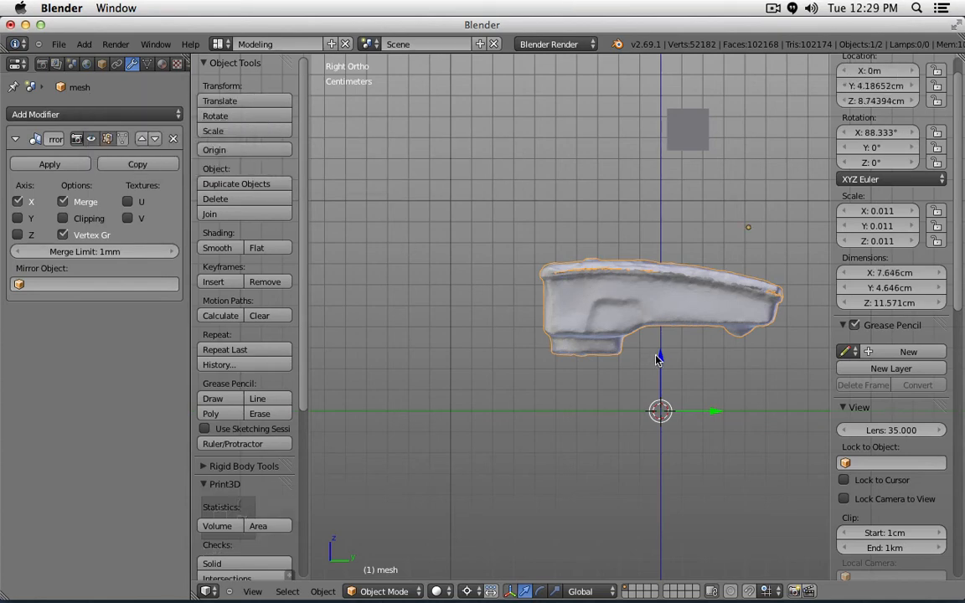
Step: Lower the scan along Z until its flat underside meets the ground line, and set its origin to the 3D cursor
left_click_drag(660, 359, 674, 444)
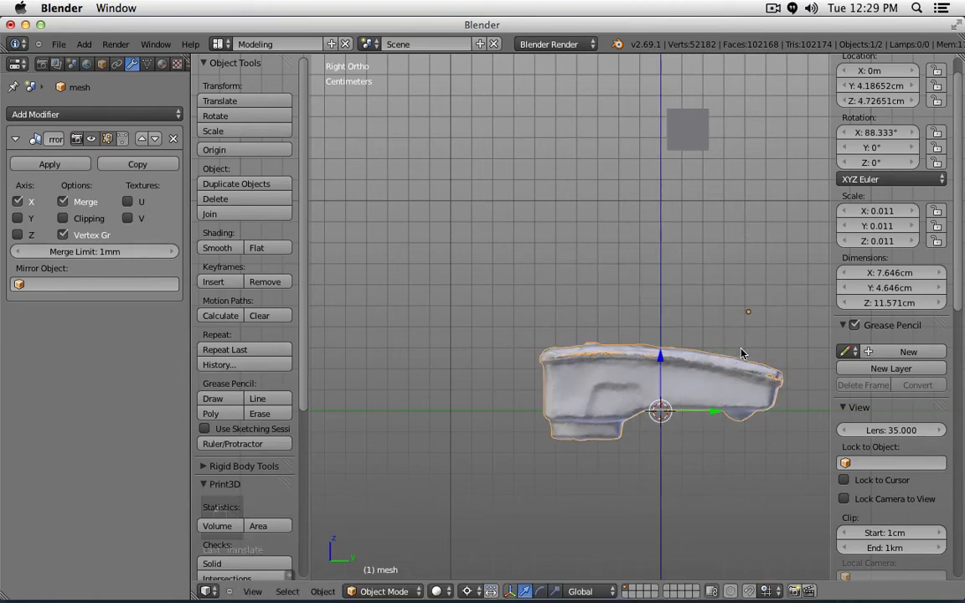
middle_click_drag(592, 326, 733, 338)
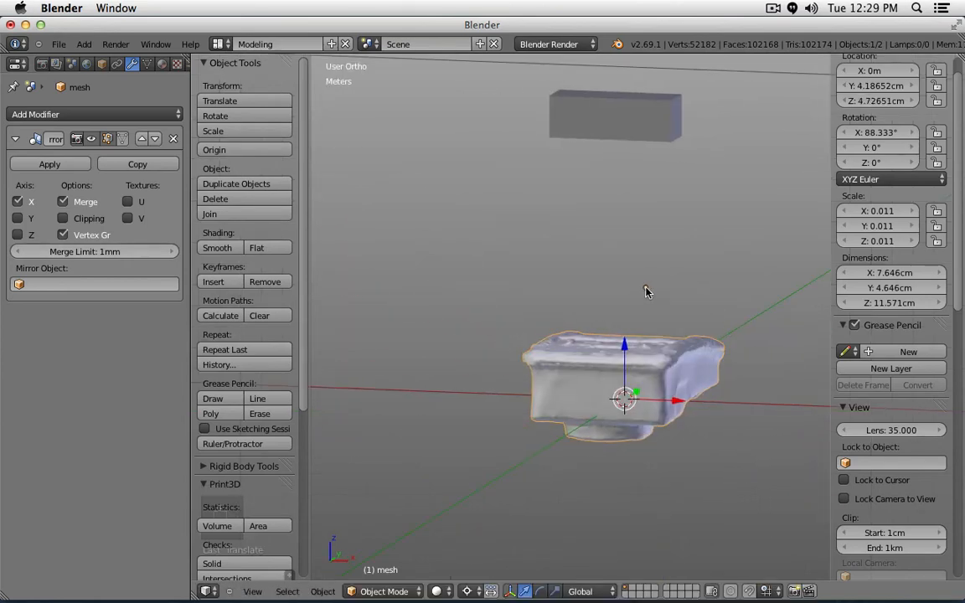
middle_click_drag(641, 291, 607, 385)
key("Tab")
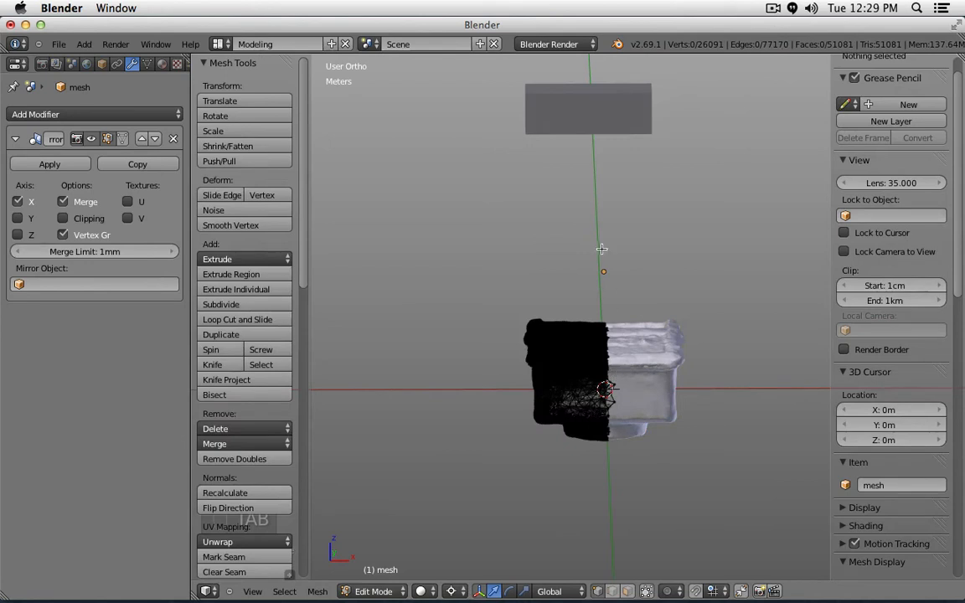
key("Tab")
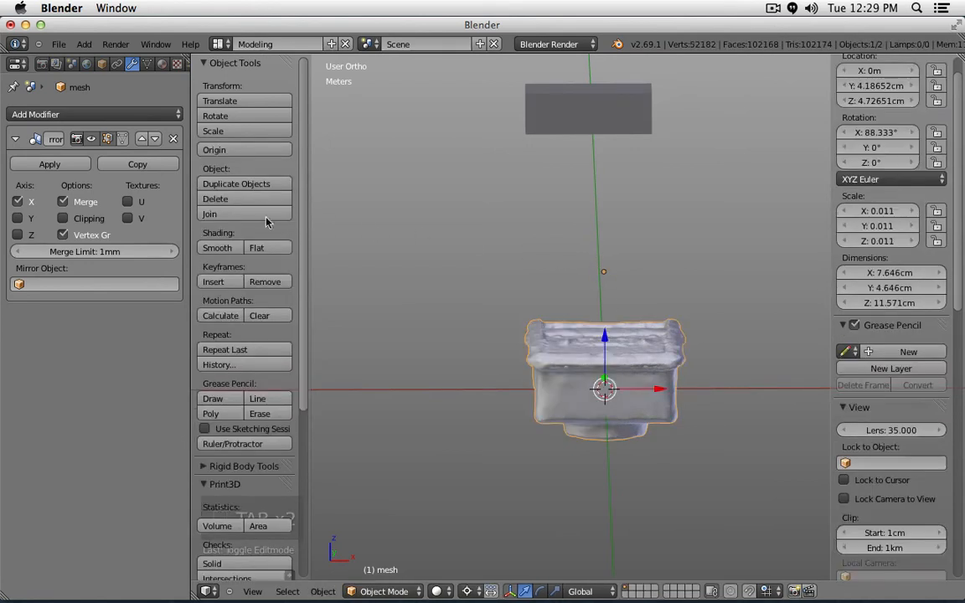
left_click(242, 149)
left_click(217, 162)
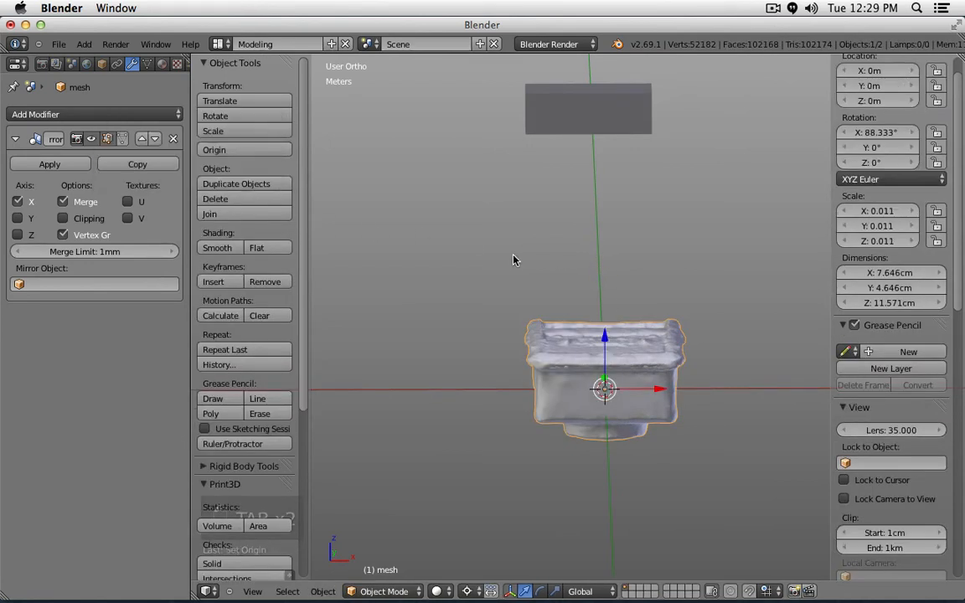
Step: In right view, place the 3D cursor away from the scan and raise the mesh along Z by about 4.02 cm
key("KP_3")
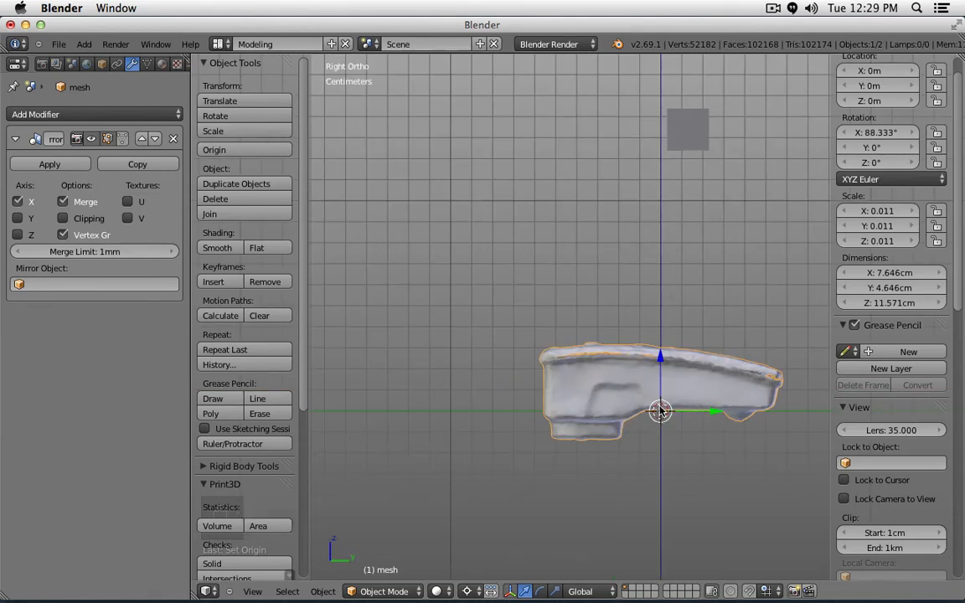
left_click(409, 301)
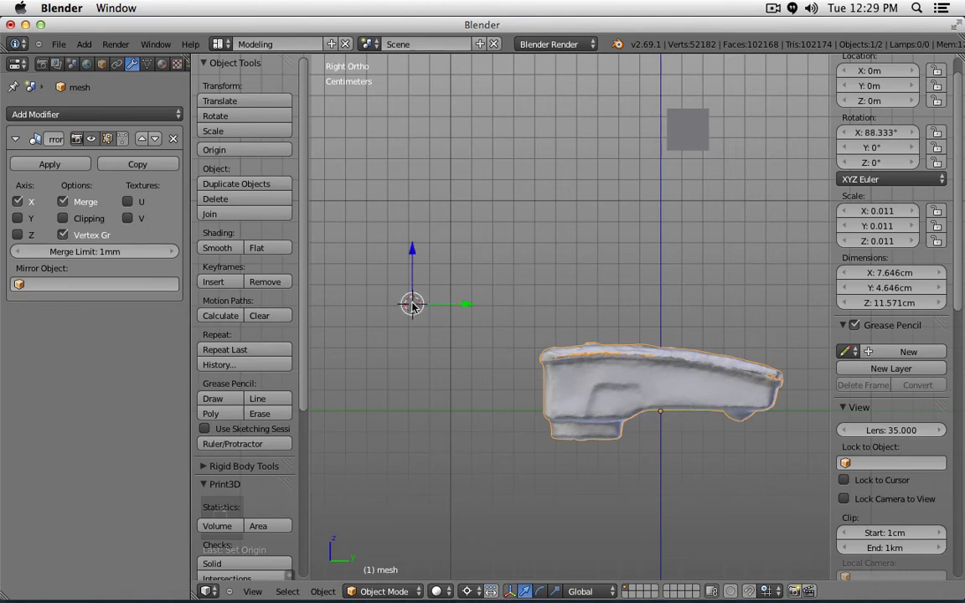
left_click(379, 194)
left_click(429, 314)
left_click(412, 435)
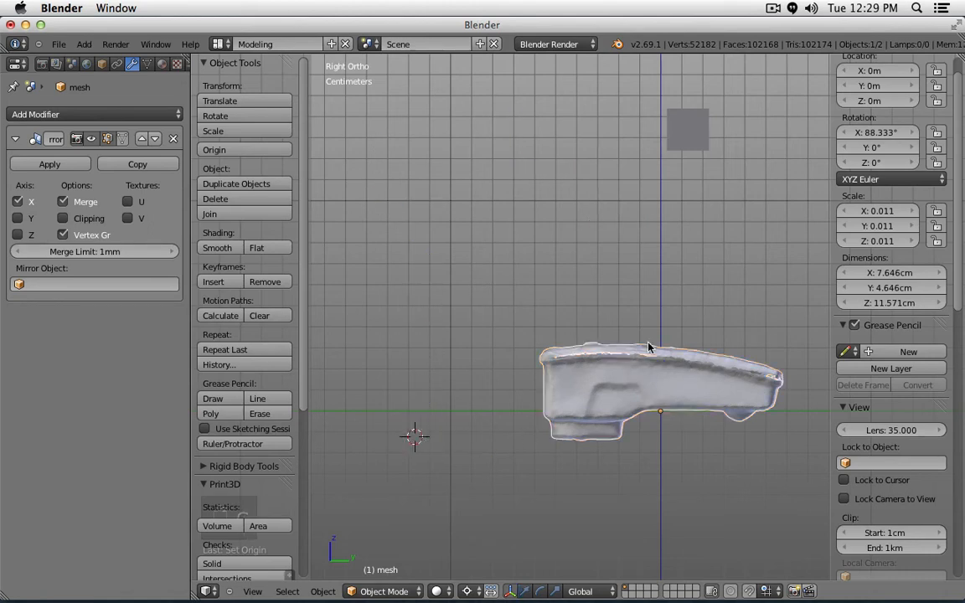
key("g")
key("z")
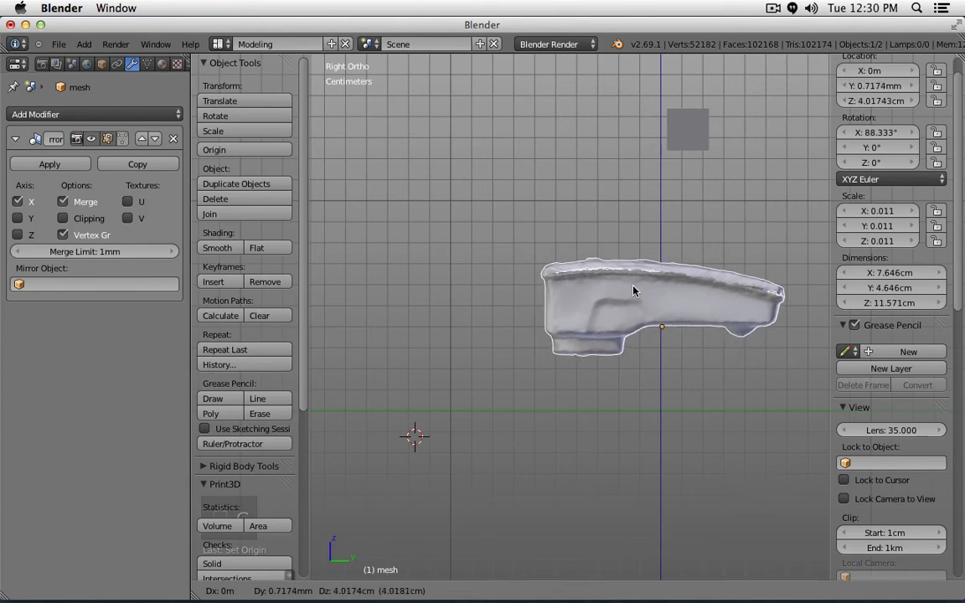
left_click(631, 290)
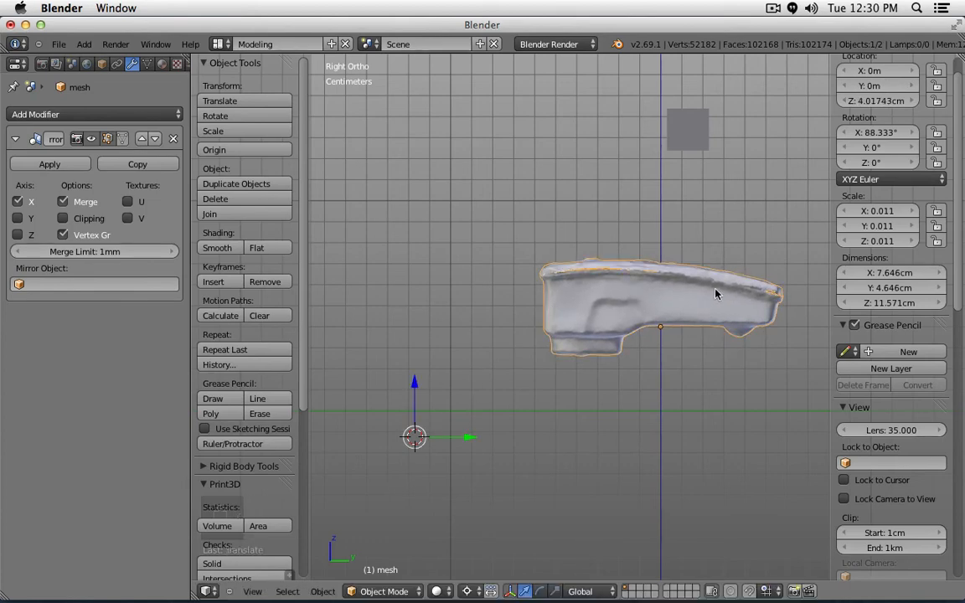
Step: In top view, set the reference box's X location to 0 and try sliding it along Y over the scan's recess to compare widths
middle_click_drag(717, 295, 563, 343)
key("KP_7")
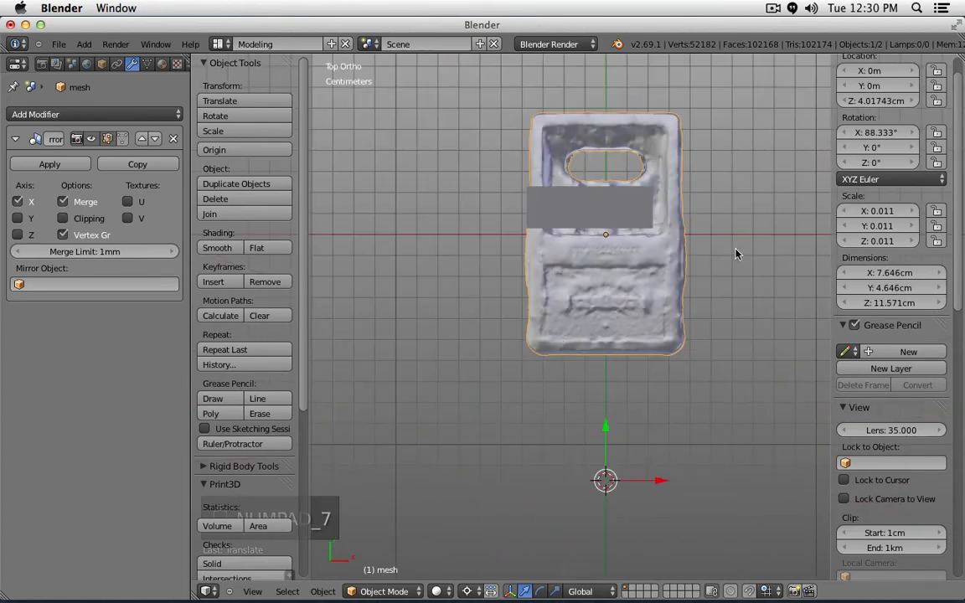
scroll(838, 177, "up", 1)
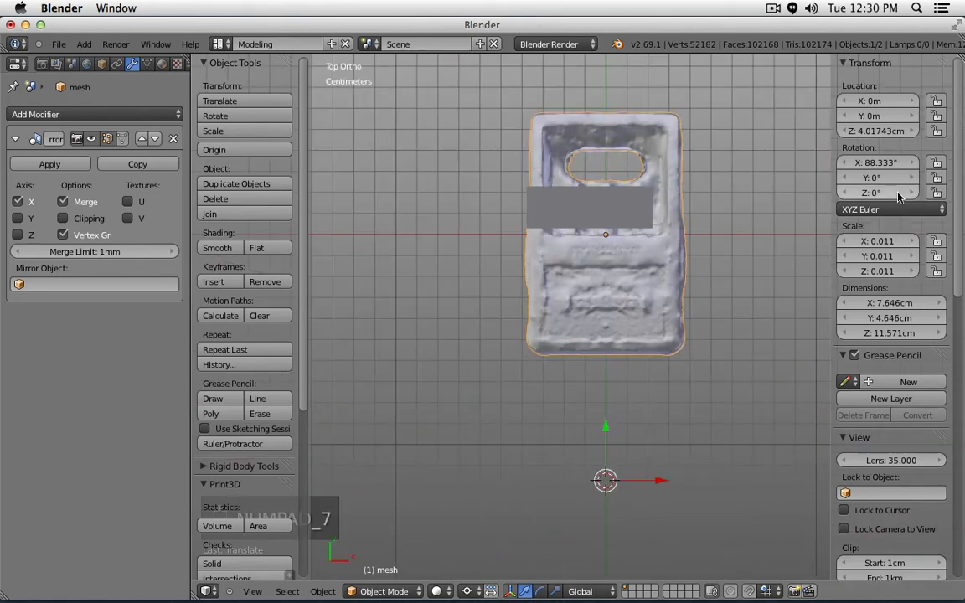
right_click(628, 232)
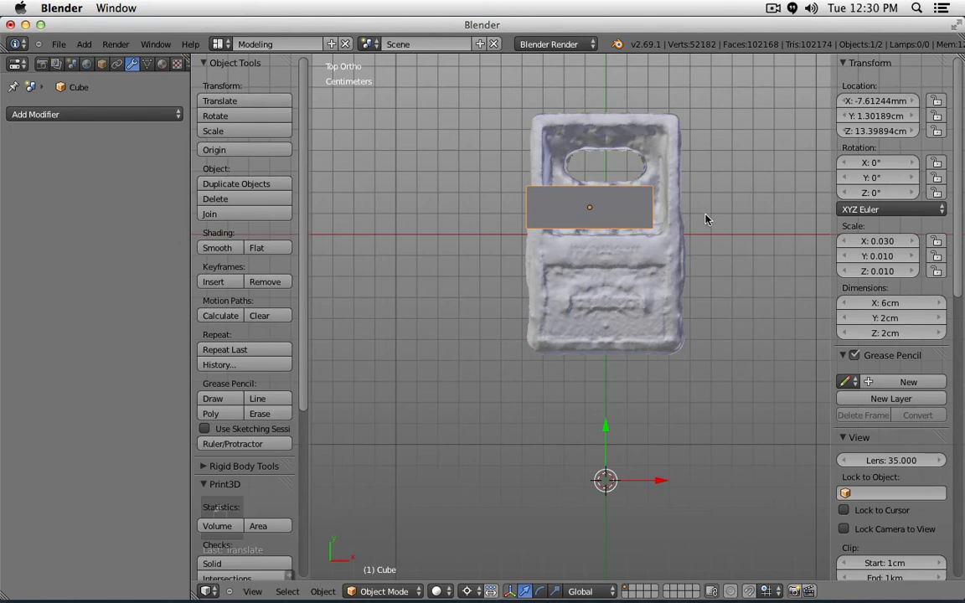
left_click(878, 101)
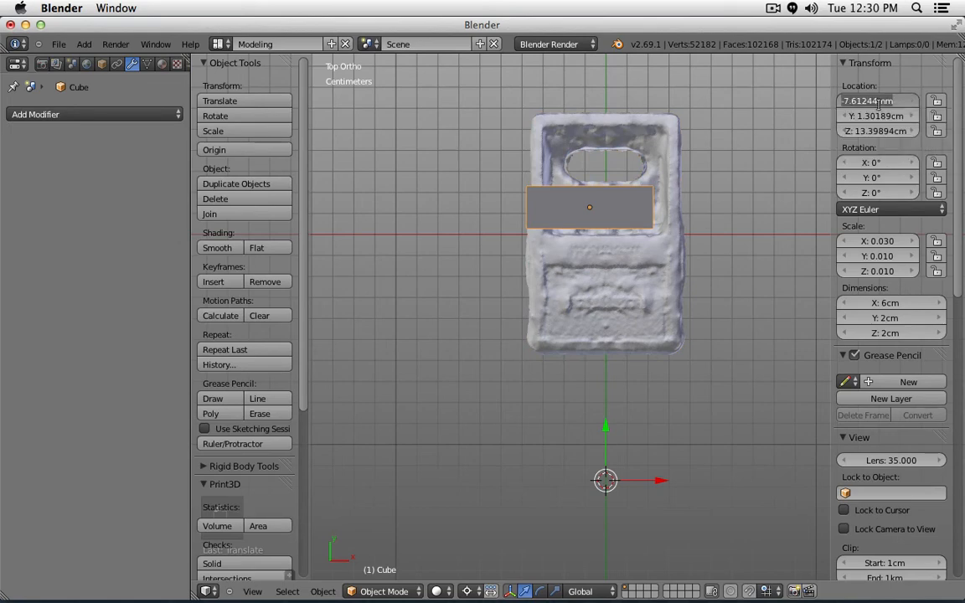
type("0")
key("Return")
scroll(649, 122, "up", 5)
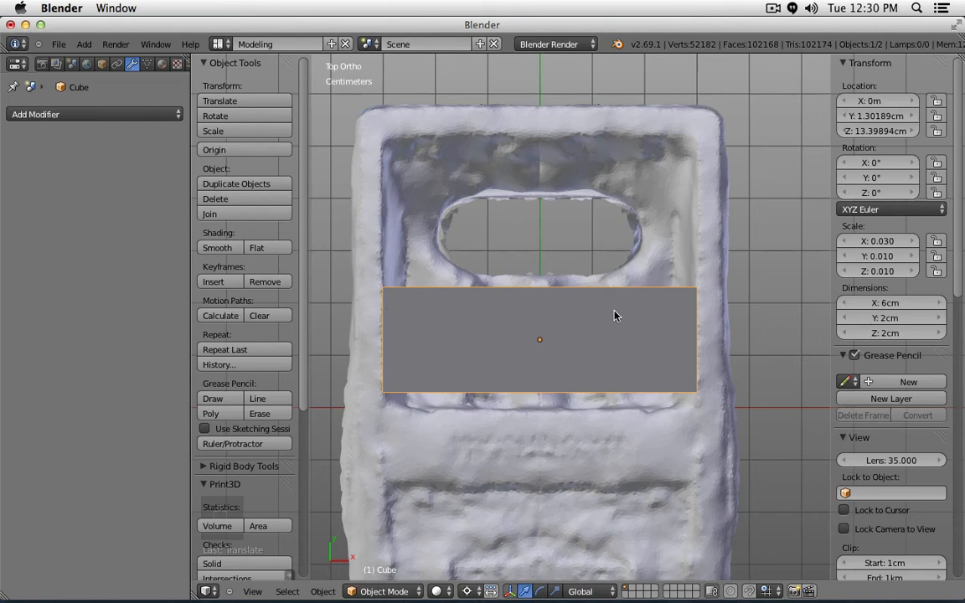
key("g")
key("y")
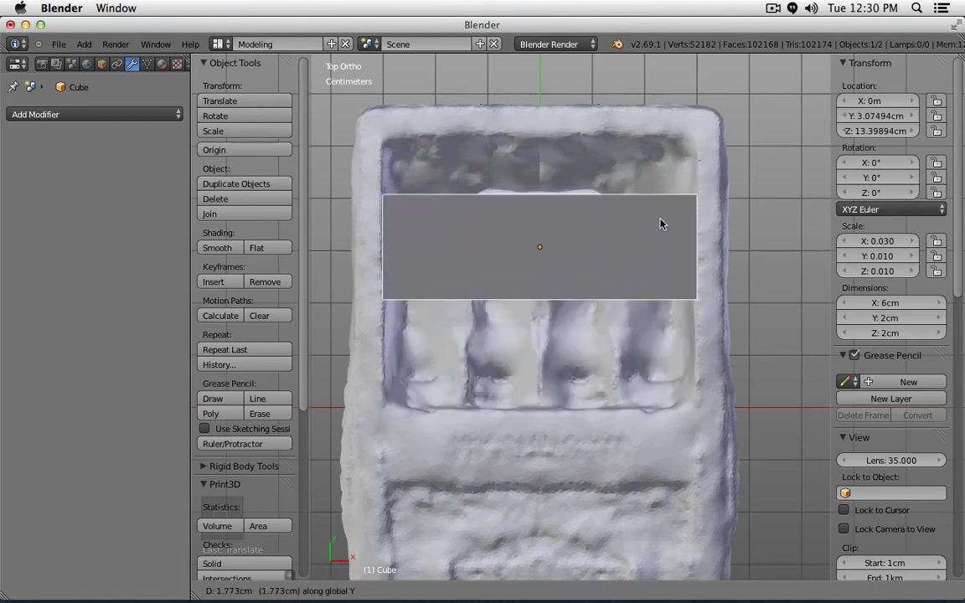
right_click(661, 222)
Step: Delete the reference box, and hide the tool shelf and properties region while viewing the scan in perspective from an angle
key("x")
left_click(661, 222)
scroll(760, 408, "down", 3)
middle_click_drag(761, 408, 463, 259)
key("t")
key("n")
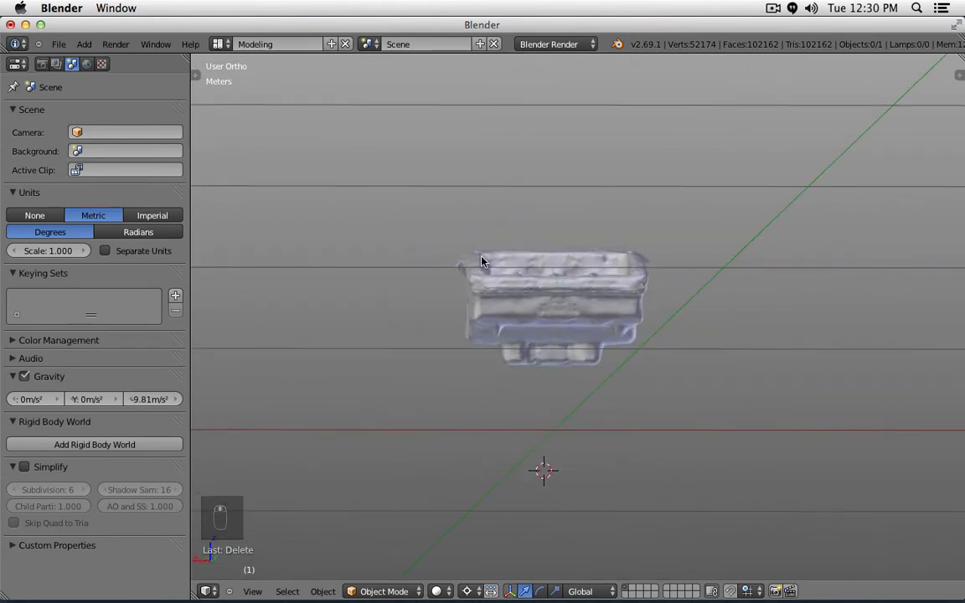
Step: Examine the ragged overhang along the scan's side rim from the front, from an angle and from the top
key("KP_1")
scroll(494, 267, "up", 5)
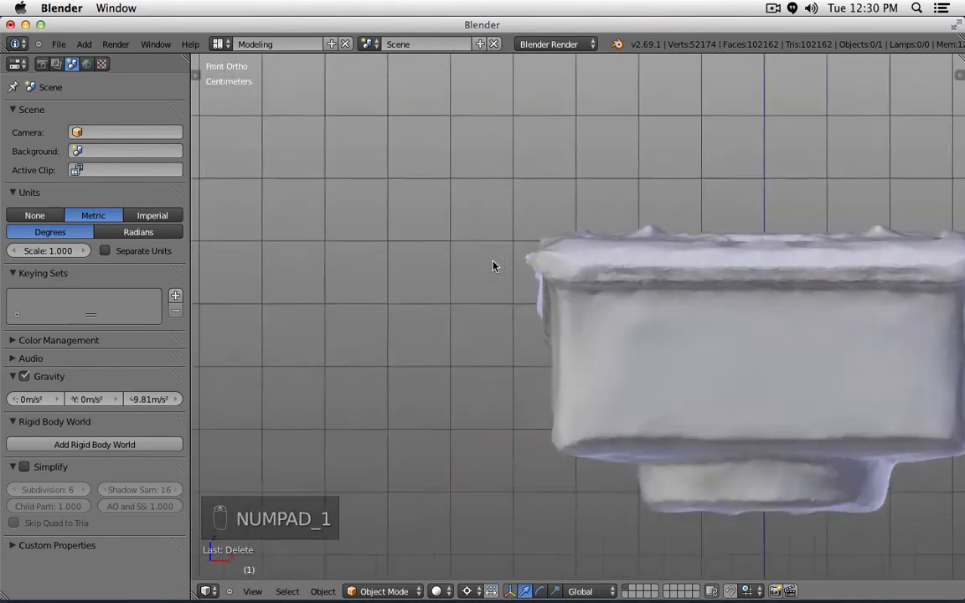
scroll(498, 266, "up", 3)
key("Tab")
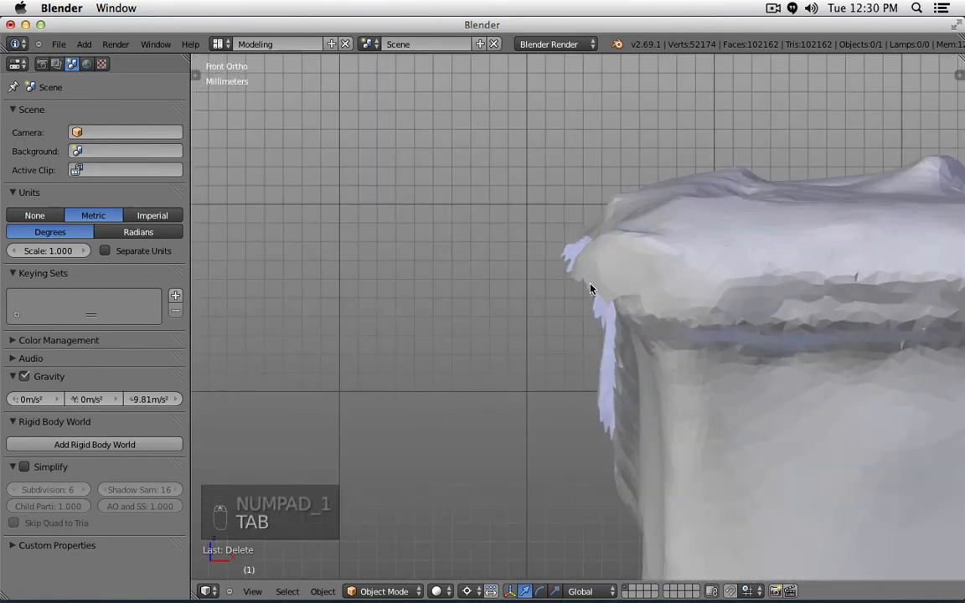
middle_click_drag(589, 254, 732, 196)
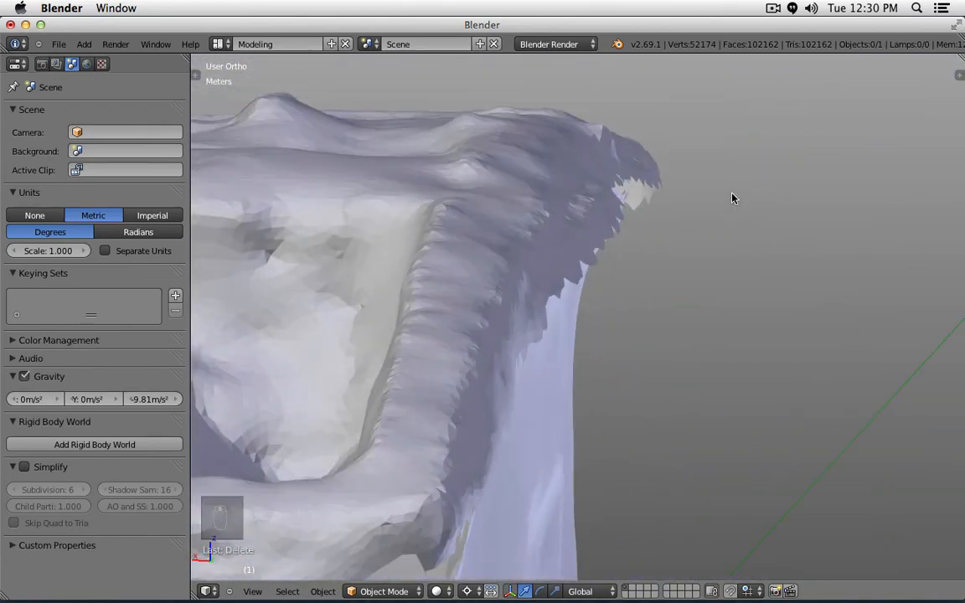
key("KP_1")
key("KP_7")
scroll(729, 197, "down", 5)
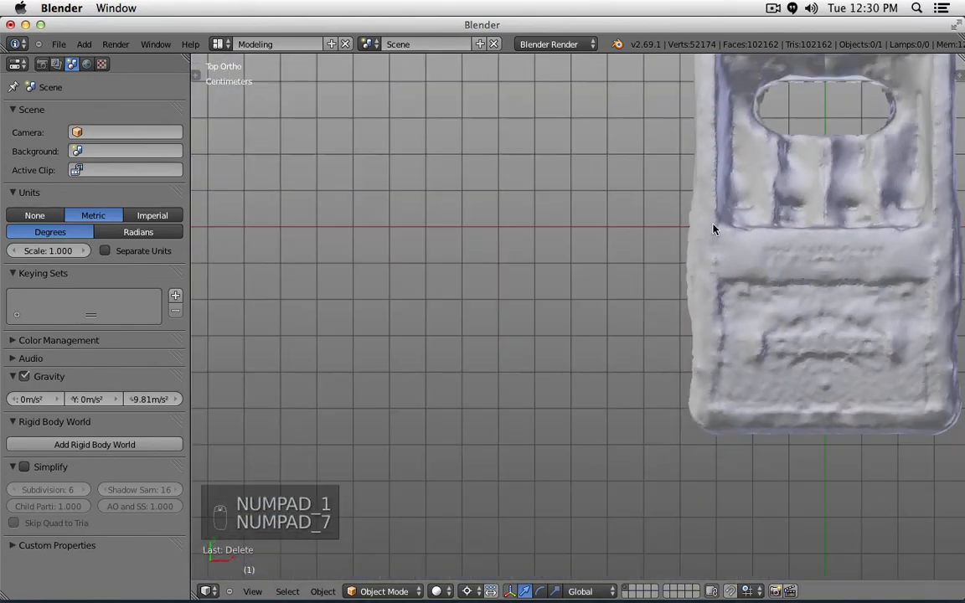
Step: Delete the mesh vertices bulging out past the scan's straight outer side edge, selecting only a narrow strip in top view
key("Tab")
right_click(715, 294)
key("Tab")
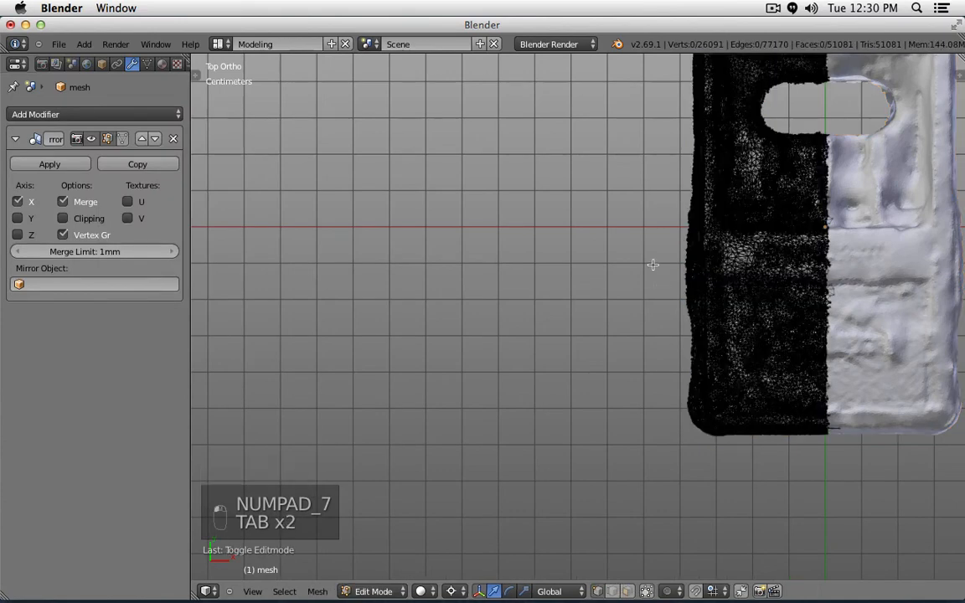
key("b")
key("b")
key("b")
left_click_drag(627, 143, 693, 464)
key("x")
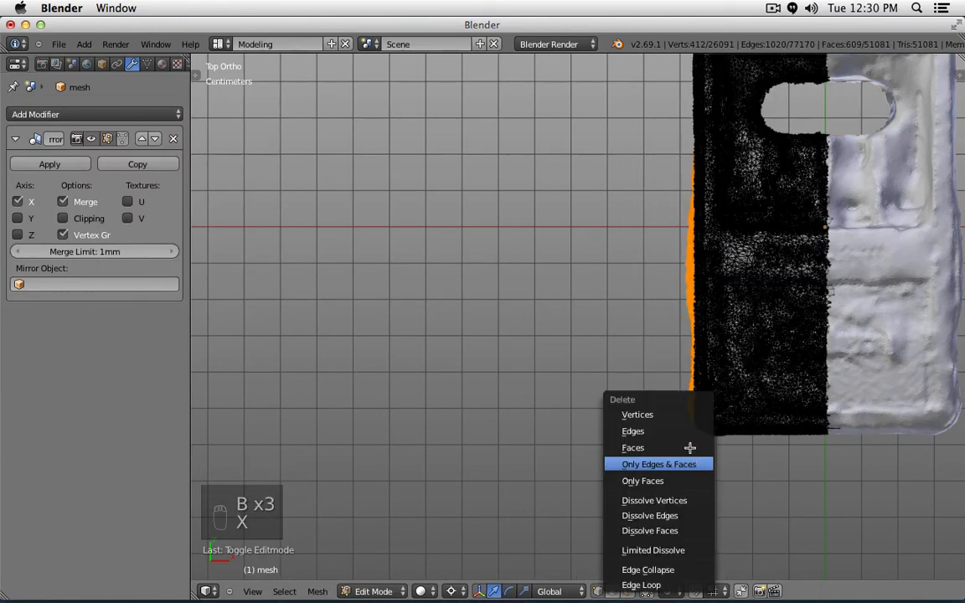
left_click(680, 415)
key("z")
key("Tab")
key("z")
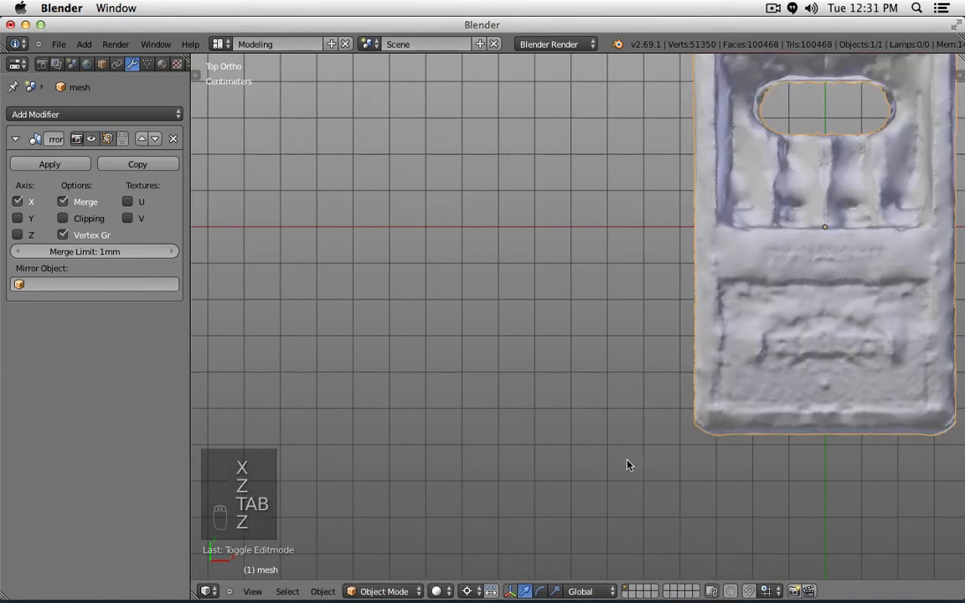
Step: Add a cube at the 3D cursor and scale its mesh down in Edit Mode until it is smaller than the scan
mouse_move(629, 464)
middle_mouse_down()
mouse_move(739, 341)
mouse_move(646, 272)
mouse_move(736, 301)
mouse_move(787, 282)
mouse_move(726, 295)
mouse_move(821, 306)
mouse_move(577, 307)
mouse_move(667, 286)
mouse_move(680, 290)
mouse_move(335, 286)
mouse_move(377, 299)
mouse_move(359, 311)
middle_mouse_up()
key("KP_7")
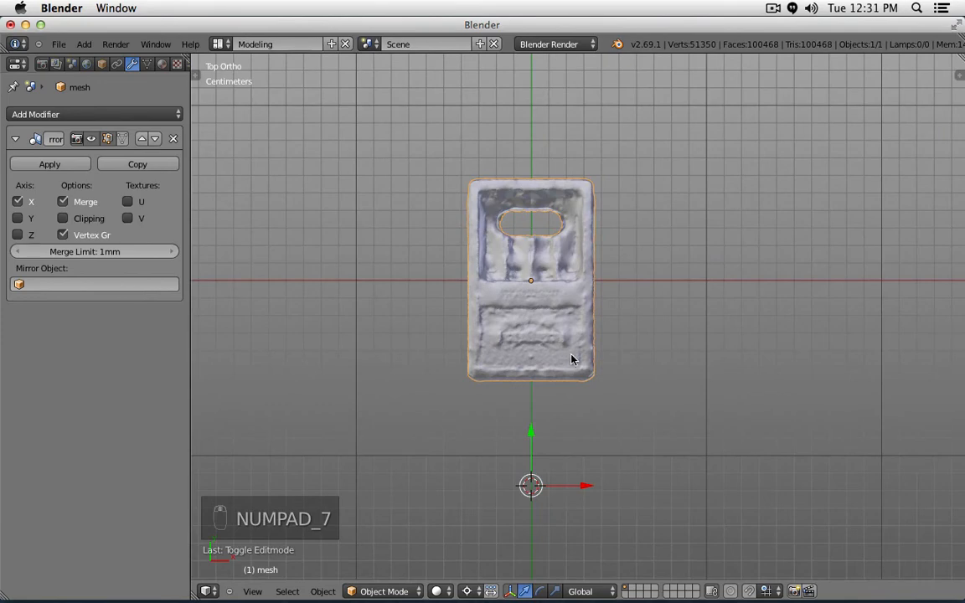
key("shift+a")
mouse_move(563, 312)
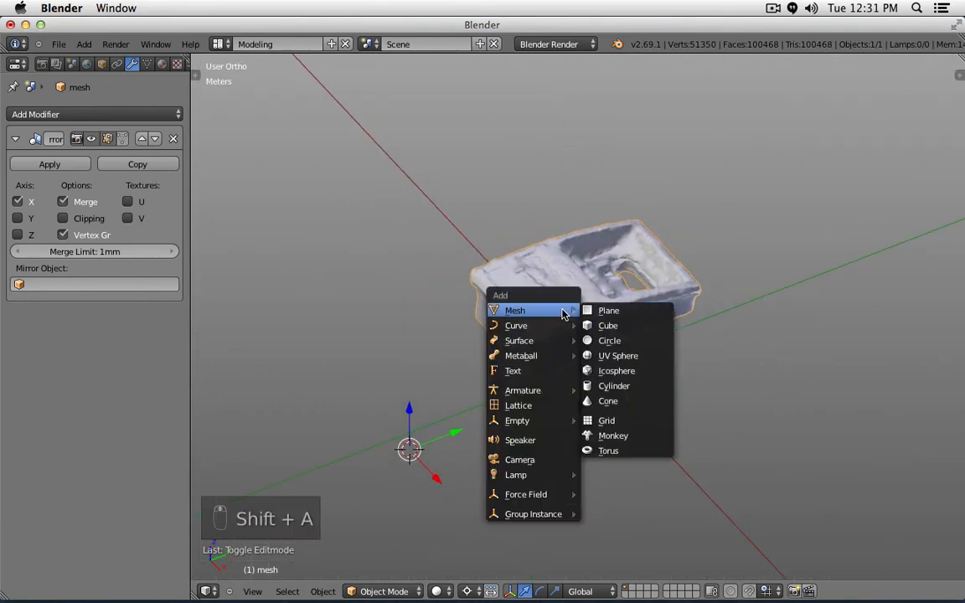
left_click(625, 326)
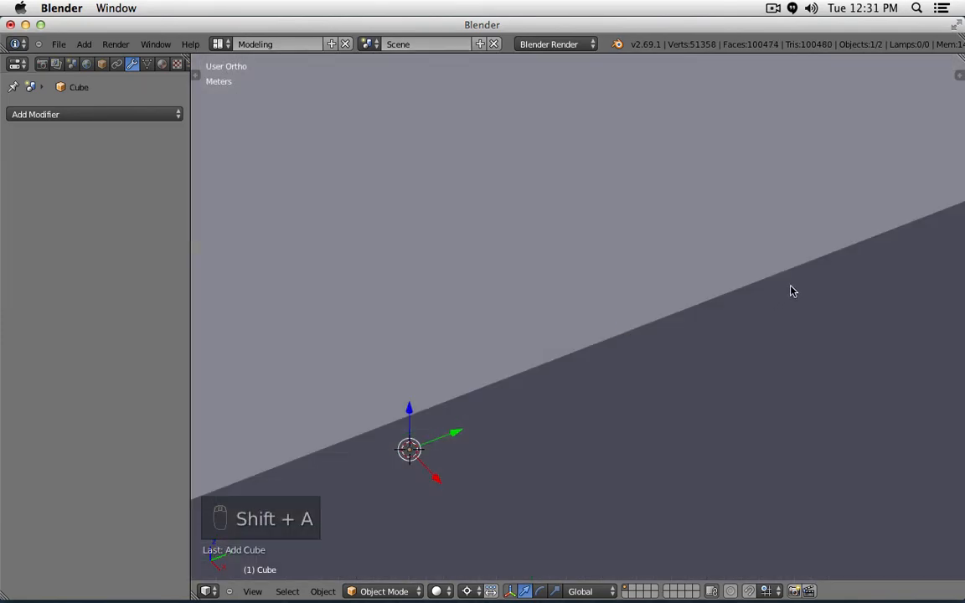
key("Tab")
key("s")
left_click(816, 162)
key("s")
left_click(551, 377)
key("s")
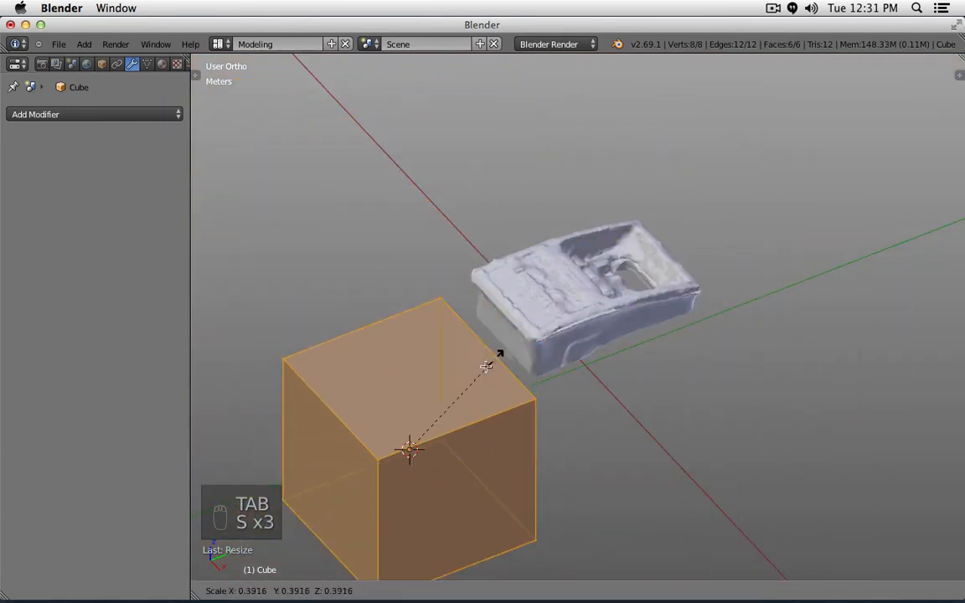
left_click(431, 411)
key("Tab")
Step: In right view, move the cube onto the scan's thick end and align it with the body in wireframe, using the bounding box centre pivot
key("KP_1")
key("KP_3")
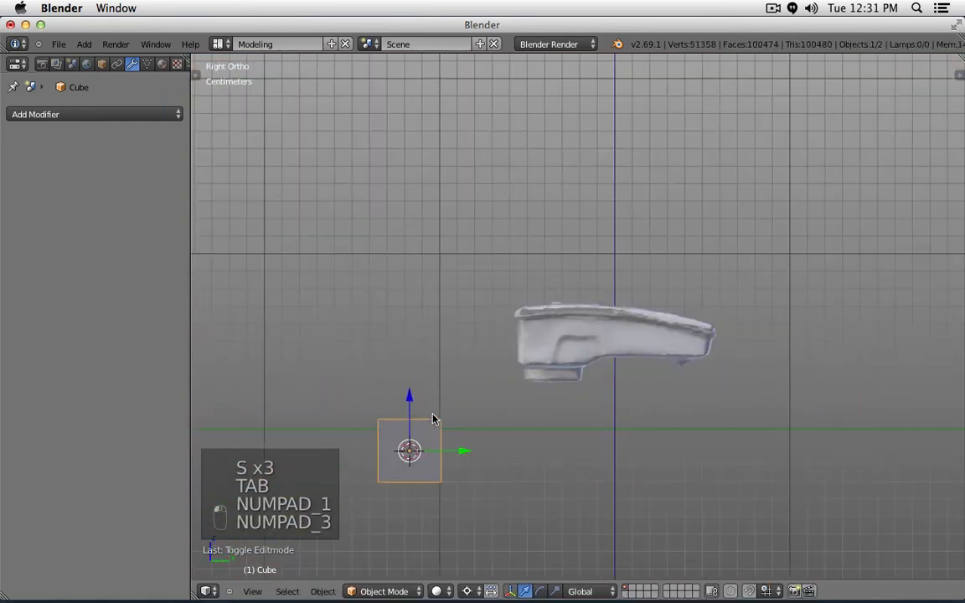
key("g")
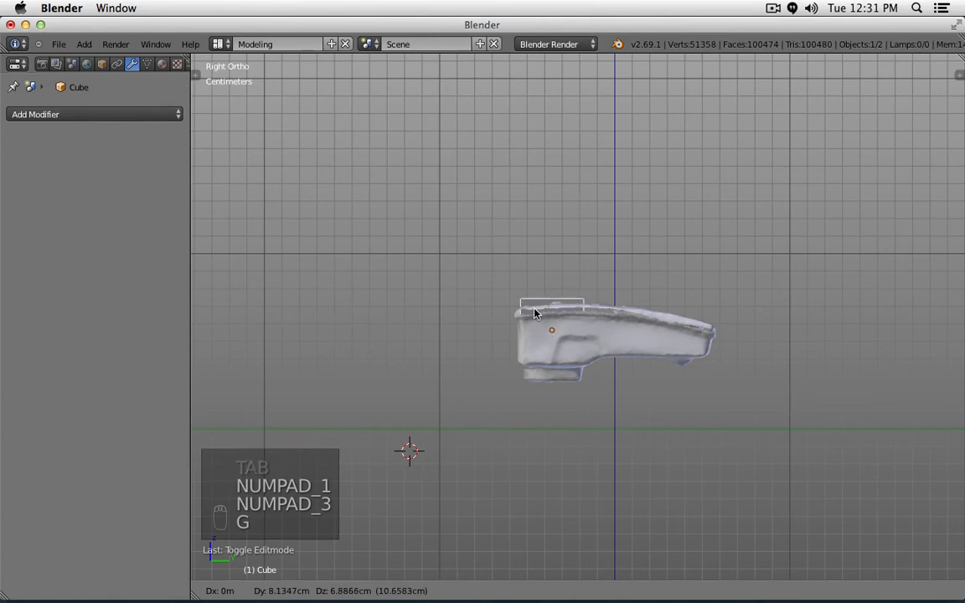
left_click(536, 306)
key("z")
scroll(539, 328, "up", 4)
scroll(539, 328, "down", 2)
key("comma")
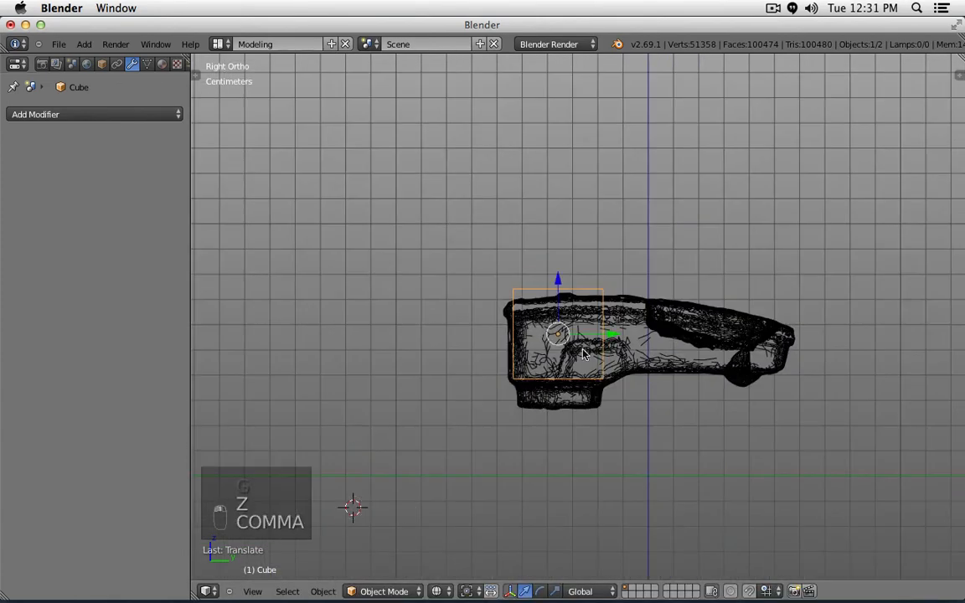
scroll(584, 350, "up", 2)
left_click_drag(548, 275, 548, 285)
left_click_drag(599, 335, 591, 335)
Step: Move the cube's inner end face slightly along Y, and extrude it to where the scan's underside steps up
key("Tab")
key("a")
key("b")
left_click_drag(587, 238, 627, 409)
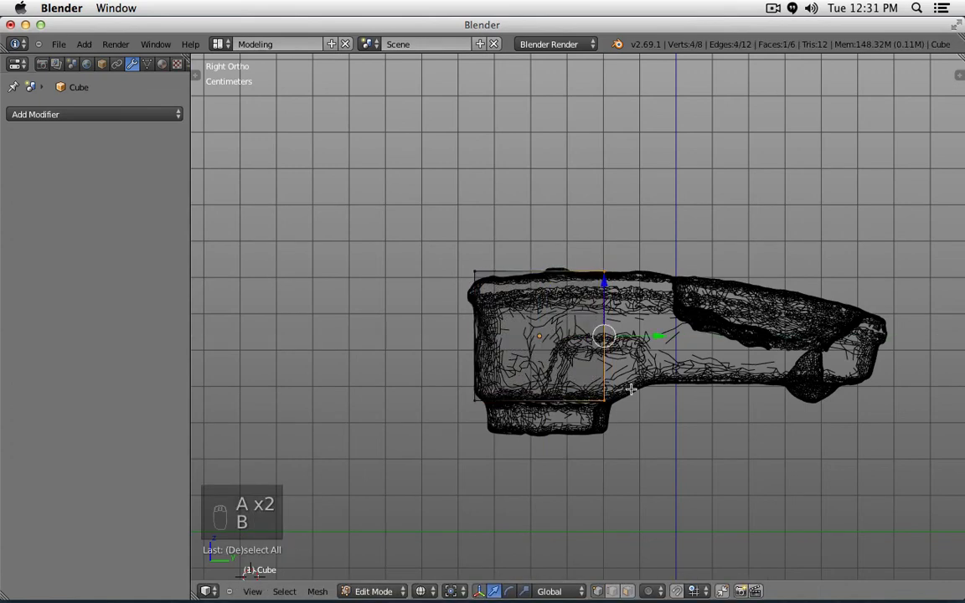
left_click_drag(654, 338, 662, 337)
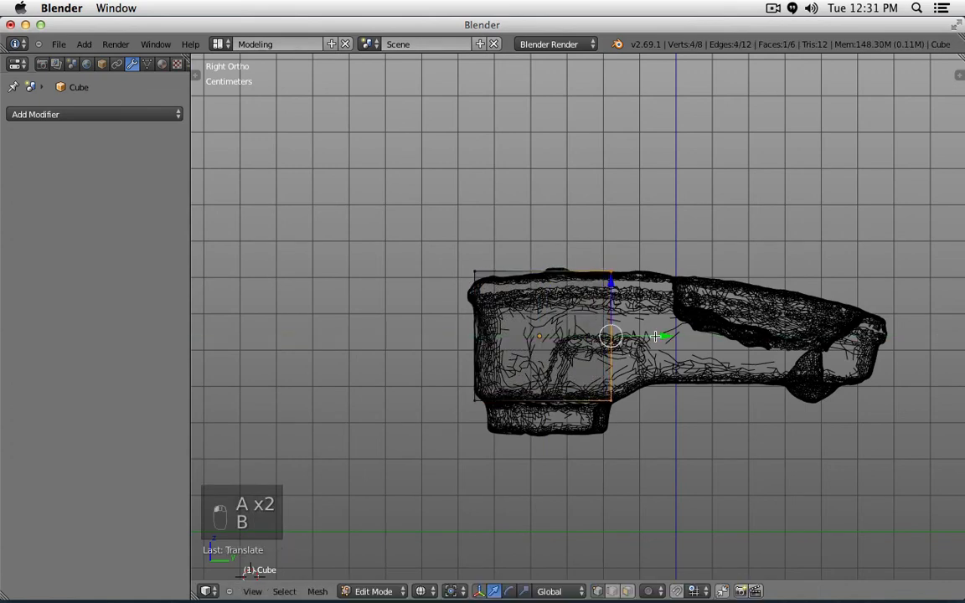
key("e")
left_click(622, 292)
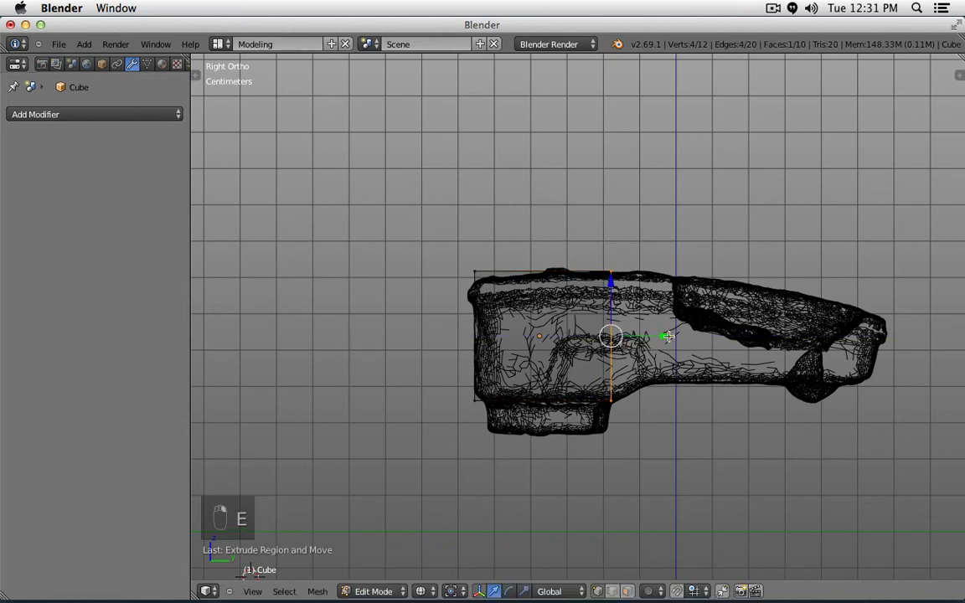
left_click_drag(668, 336, 711, 340)
Step: Raise the new face's lower vertices to the scan's underside, and extrude the whole face to the scan's thin end
key("a")
key("b")
left_click_drag(639, 418, 655, 328)
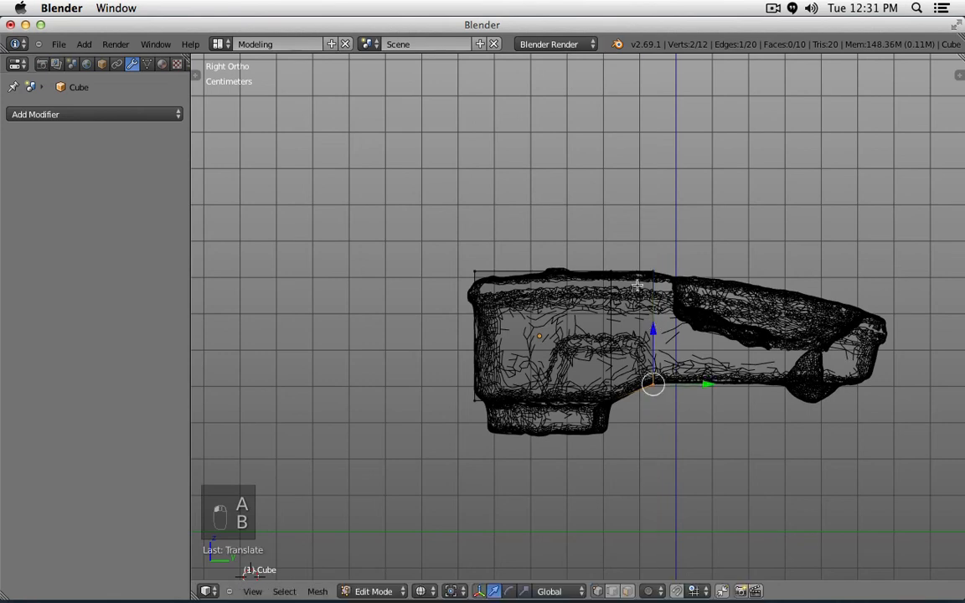
key("b")
left_click_drag(607, 251, 678, 413)
key("e")
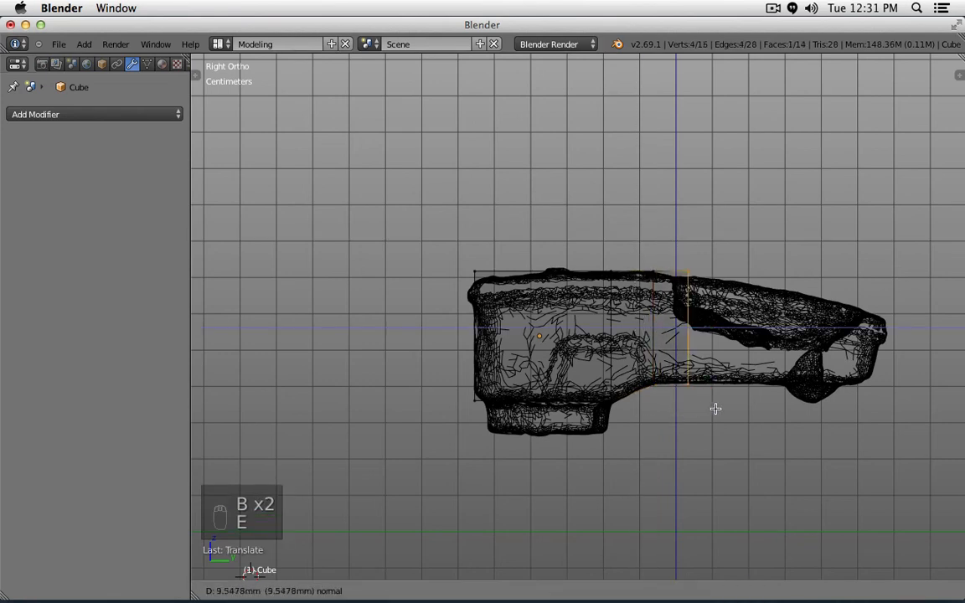
left_click(892, 398)
Step: Move the top vertices of the thin end down and outward to match the scan's sloping upper corner
key("a")
key("b")
left_click_drag(861, 271, 875, 285)
key("g")
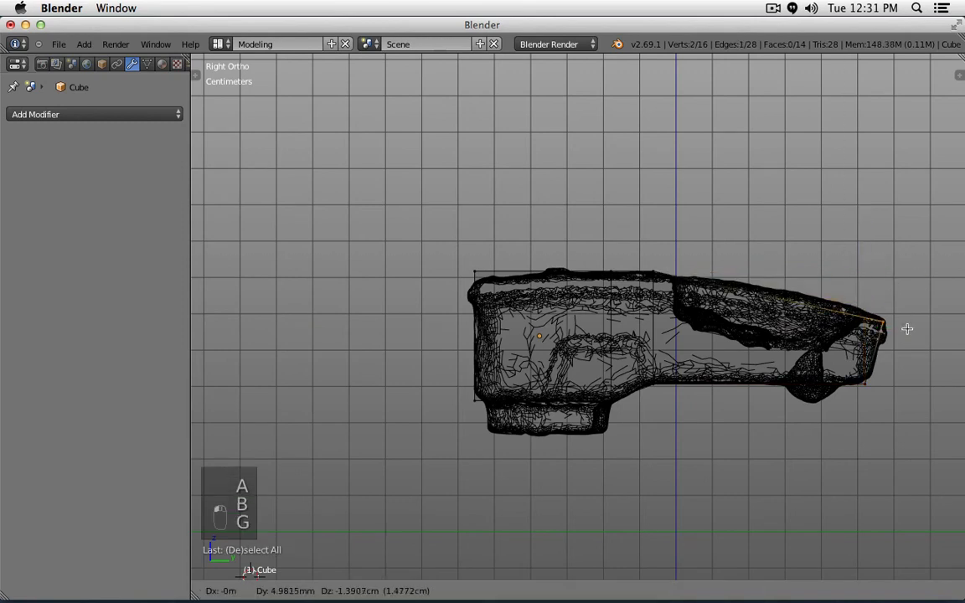
left_click(914, 320)
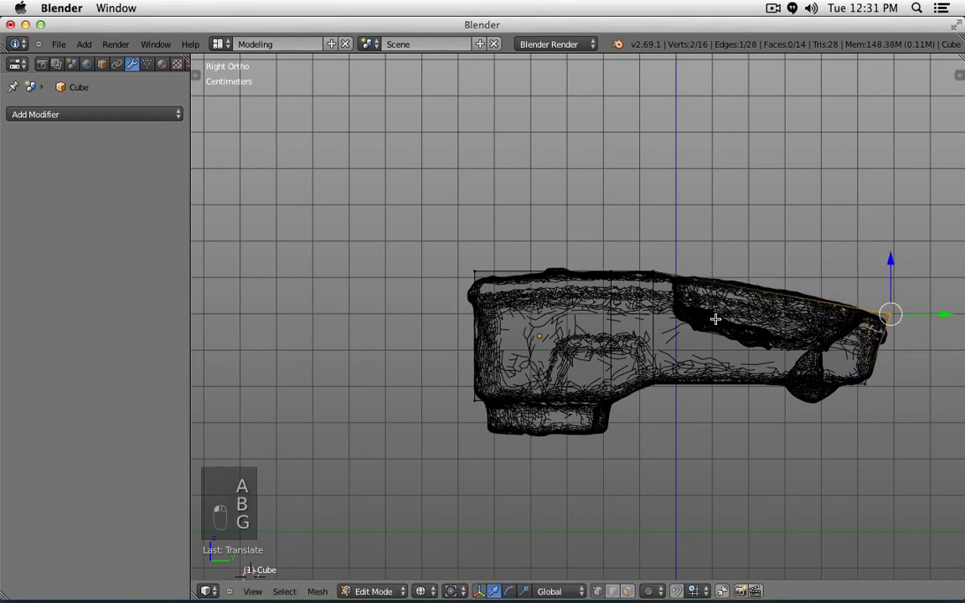
Step: Add two loop cuts across the long sloping section and raise their top vertices to follow the scan's curved upper surface
key("ctrl+r")
scroll(730, 306, "up", 1)
left_click(731, 305)
right_click(731, 306)
key("a")
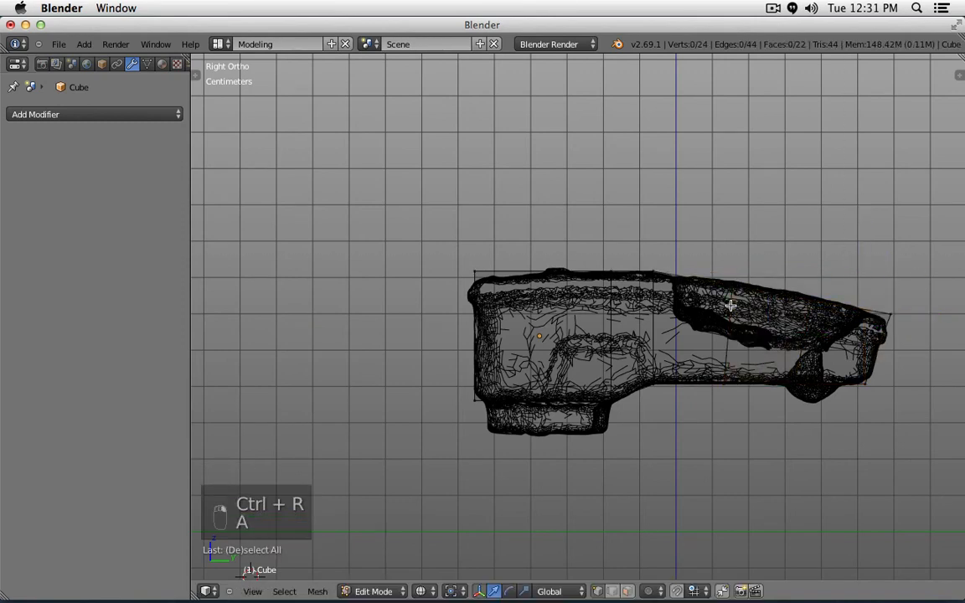
key("b")
left_click_drag(722, 275, 821, 316)
key("b")
left_click_drag(770, 240, 769, 236)
key("a")
key("b")
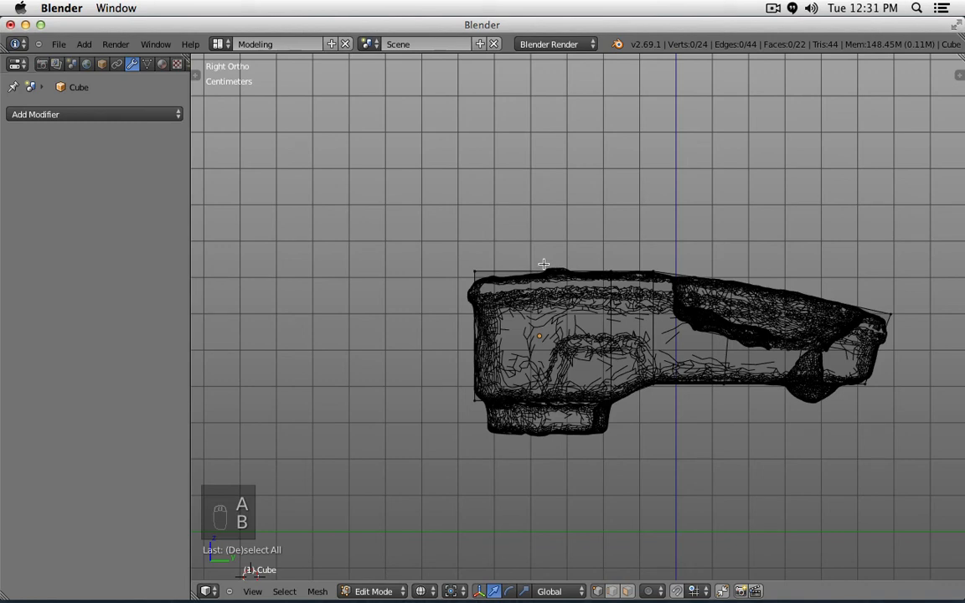
Step: Shift the thick section's middle top vertices toward the thick end, lower that end's top corner to the scan, and restore solid shading
key("a")
key("b")
key("a")
key("b")
left_click_drag(585, 247, 627, 285)
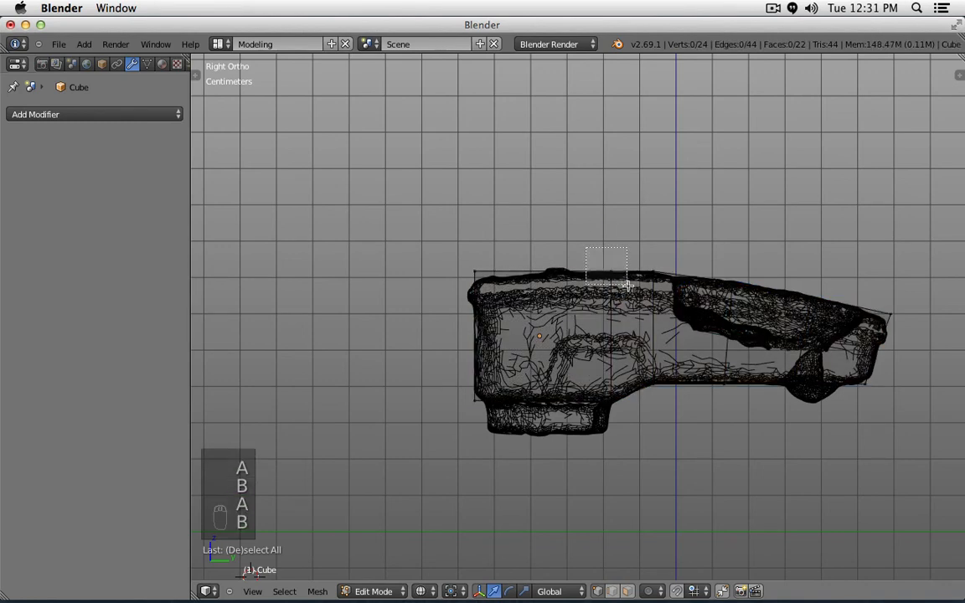
key("a")
key("b")
left_click_drag(457, 249, 506, 286)
left_click_drag(474, 222, 507, 222)
key("z")
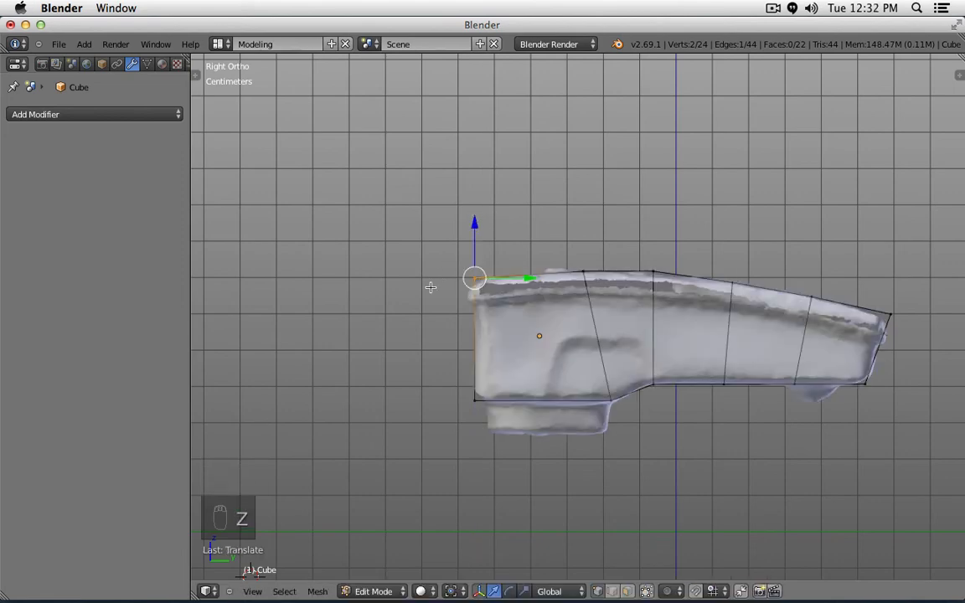
Step: Select the whole box mesh and scale it along X by about 1.9 to match the scan's width
middle_click_drag(431, 287, 703, 369)
key("a")
key("a")
key("a")
key("s")
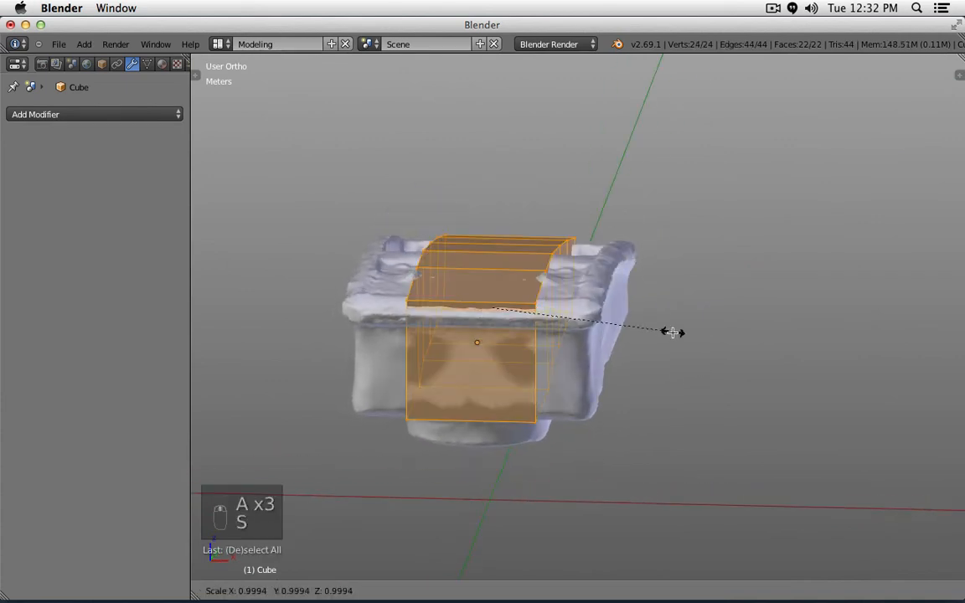
key("x")
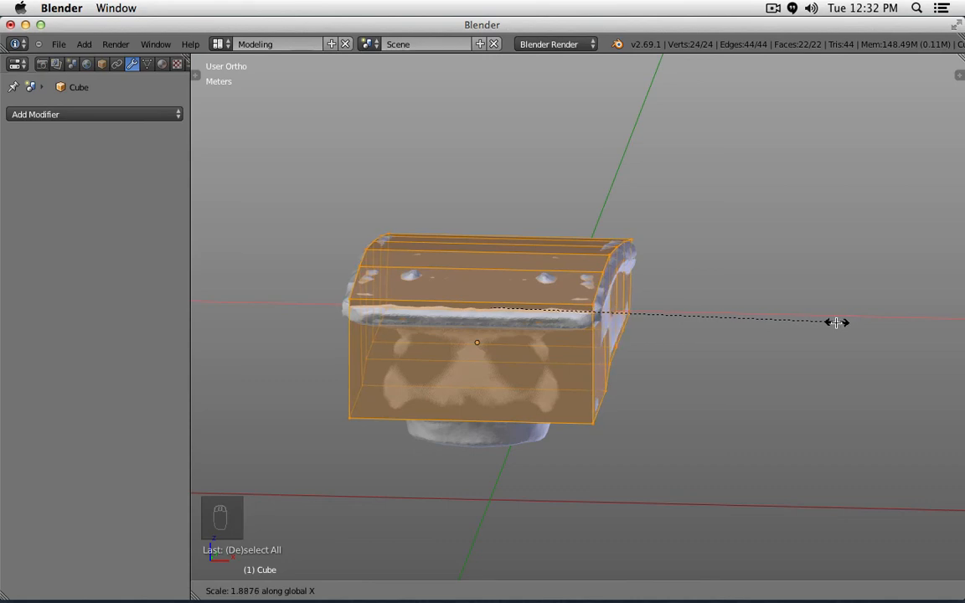
left_click(817, 347)
Step: Check the fitted box from below and the side, leave Edit Mode, hide the box, and select the scan mesh
middle_click_drag(814, 355, 594, 367)
key("KP_1")
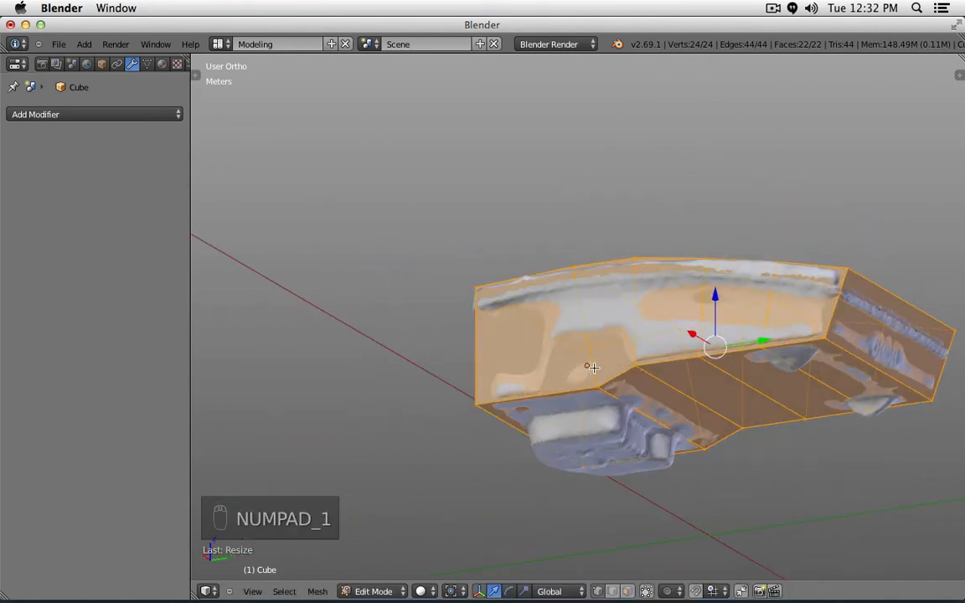
key("KP_3")
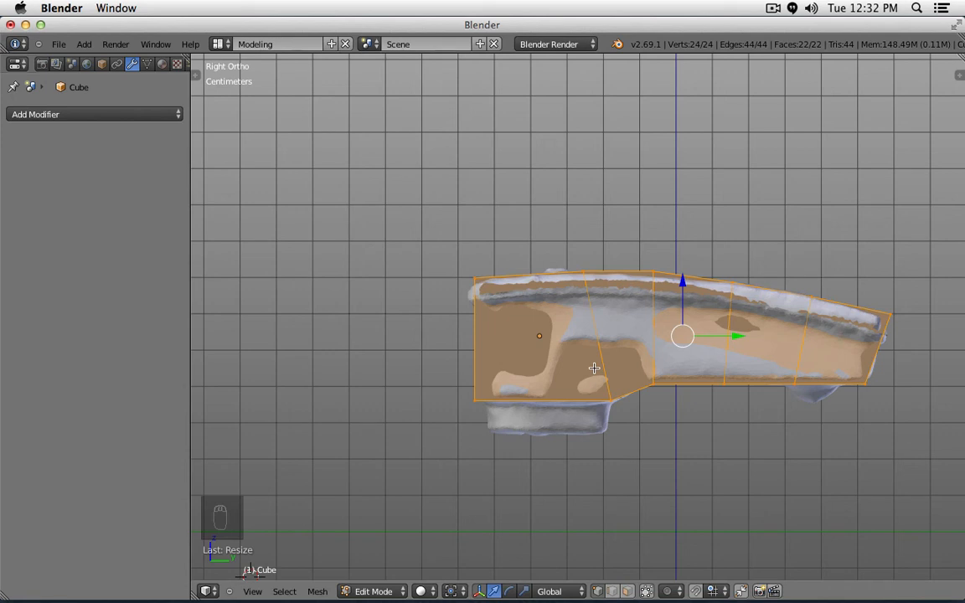
key("Tab")
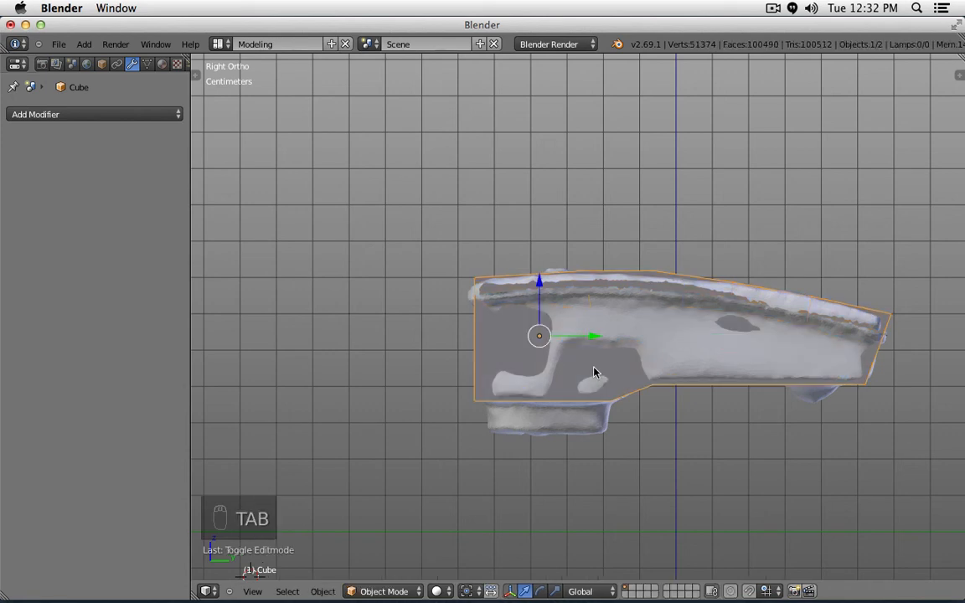
key("h")
right_click(627, 374)
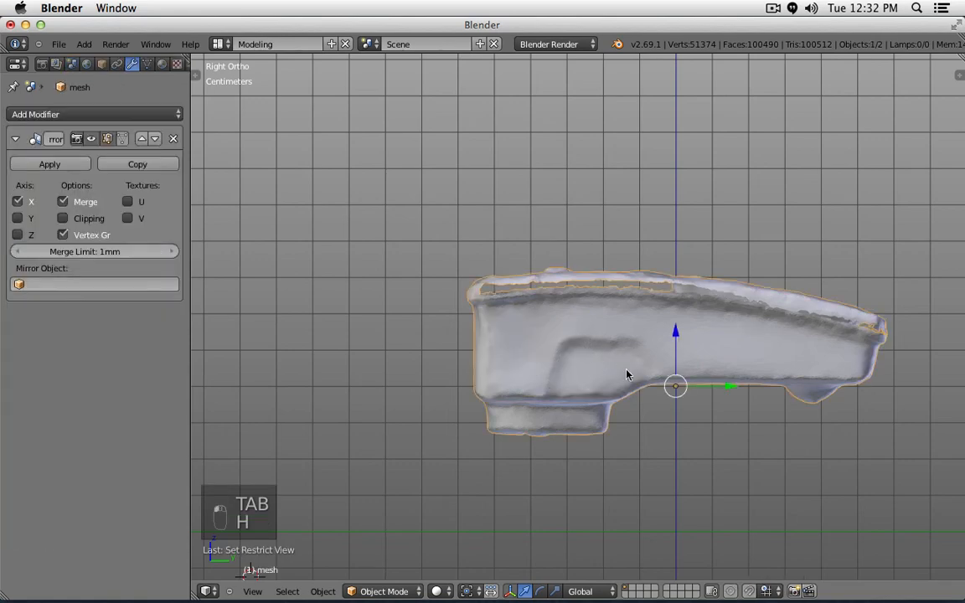
Step: Switch the viewport shading to Texture and examine the scan's mirrored surface from above, behind and below
middle_click_drag(626, 374, 352, 313)
left_click(436, 592)
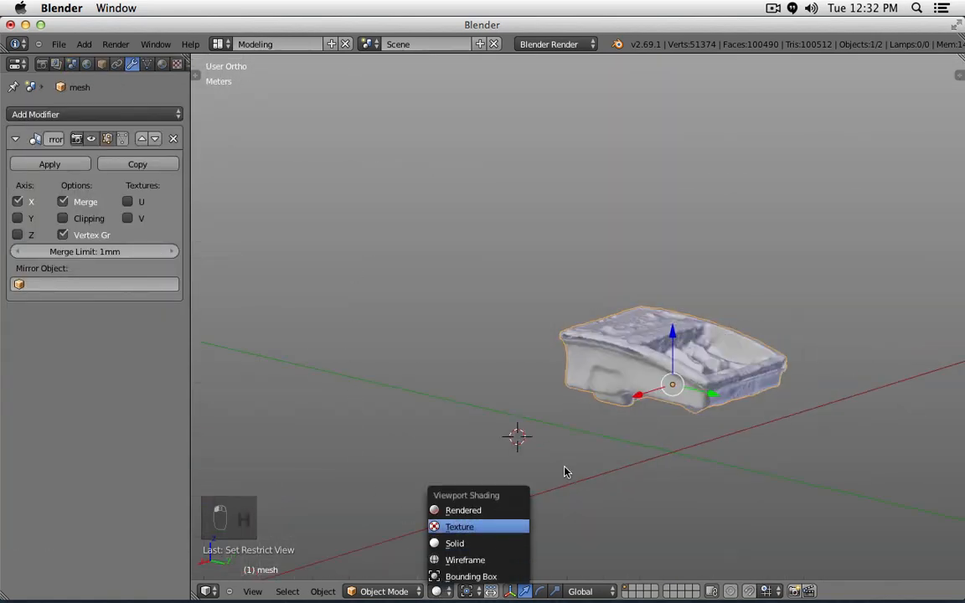
key("Return")
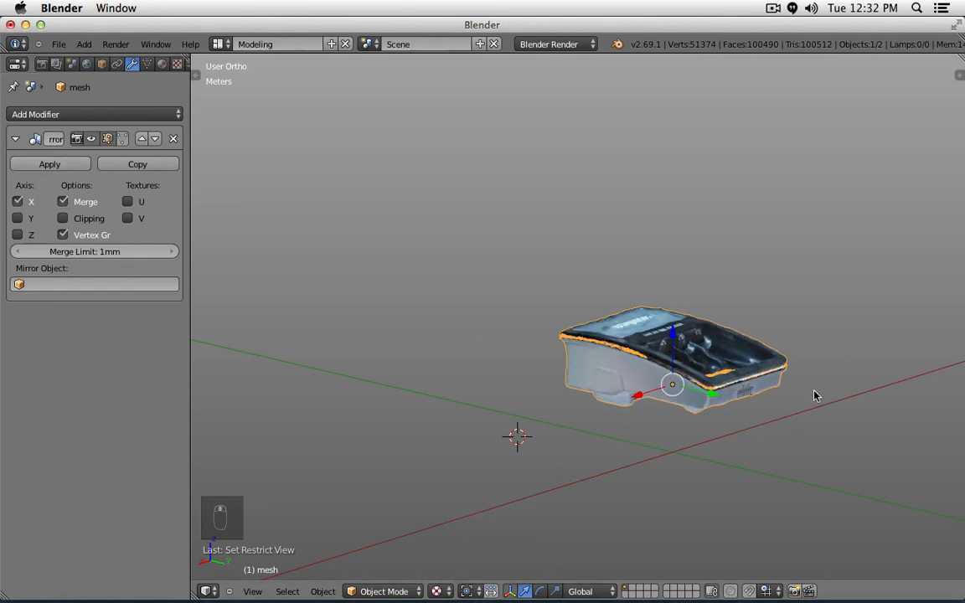
middle_click_drag(814, 395, 537, 369)
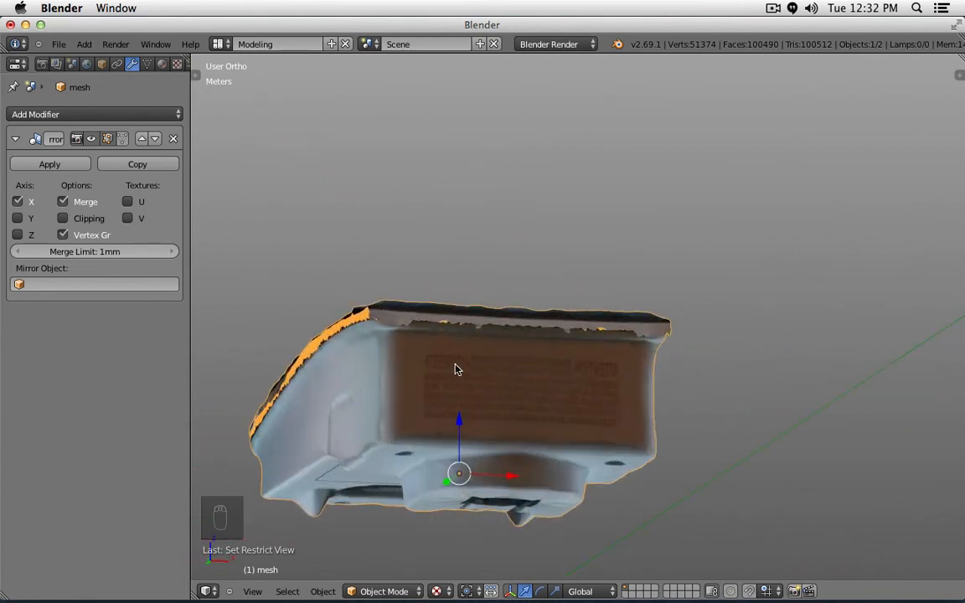
middle_click_drag(584, 379, 706, 464)
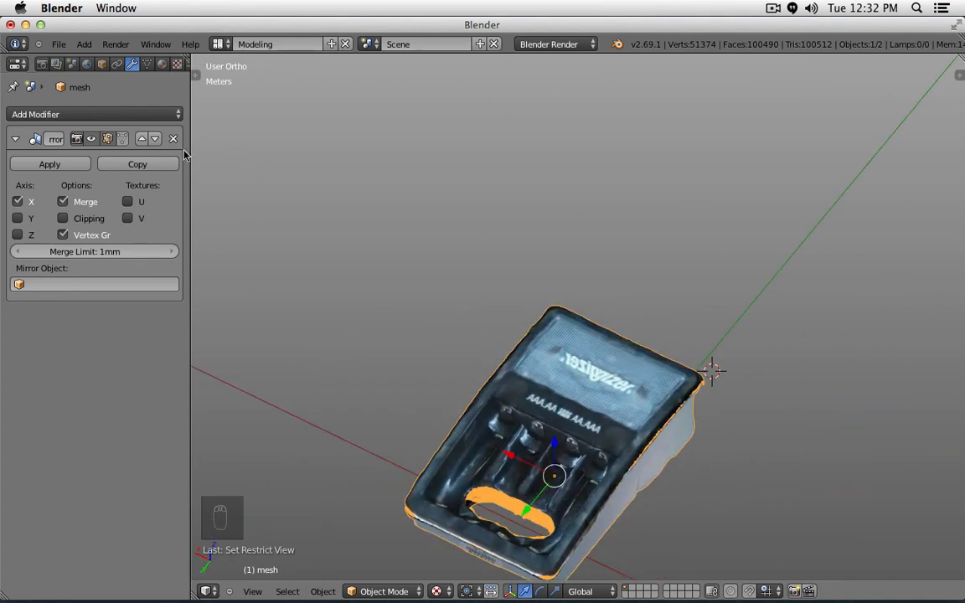
Step: Pack all external files, including the scan textures, into the .blend file
left_click(58, 43)
mouse_move(109, 308)
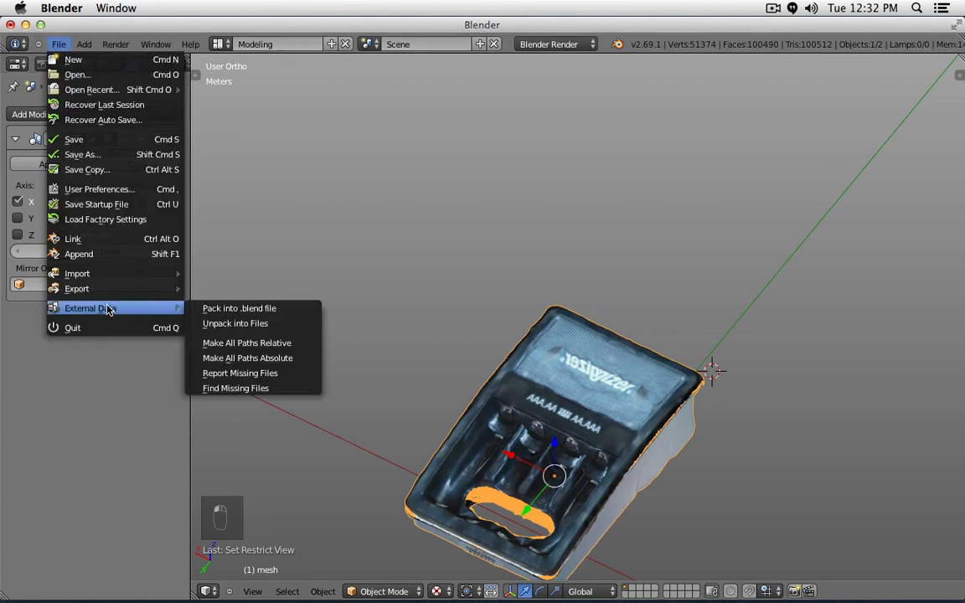
left_click(239, 312)
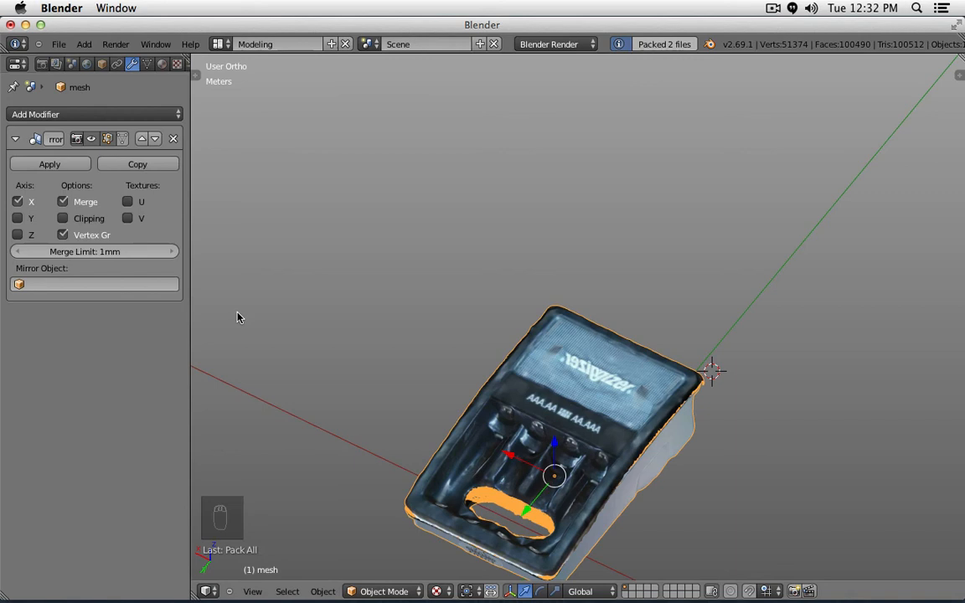
Step: Save the scene to the Desktop as a new Blender file named Recharger Scan
left_click(58, 43)
left_click(84, 155)
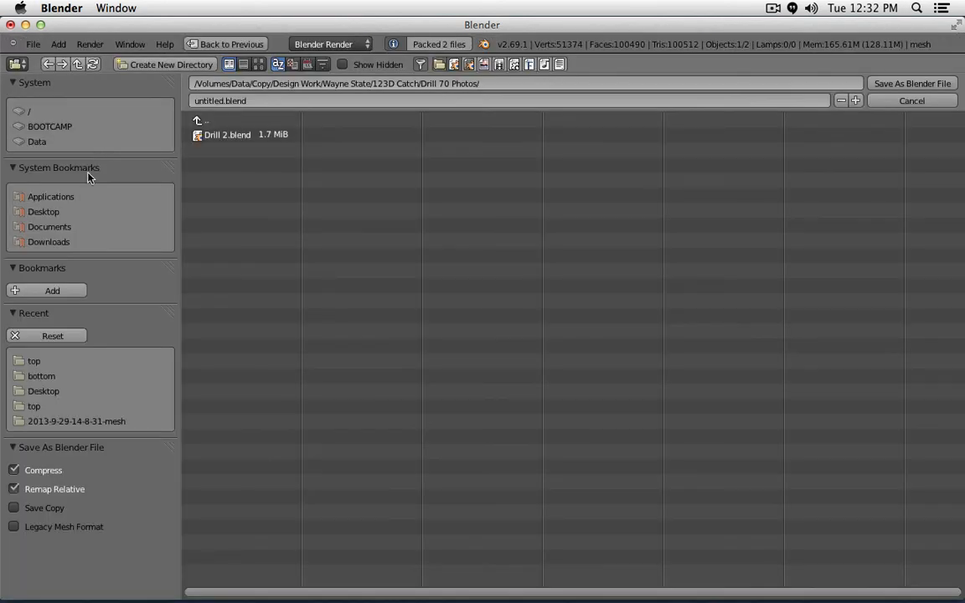
left_click(44, 212)
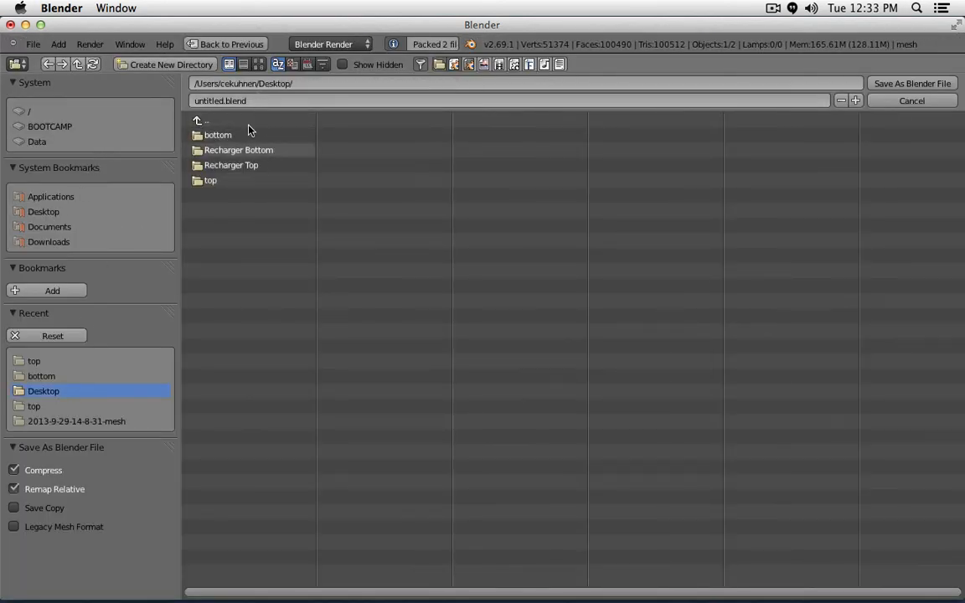
left_click(256, 102)
type("Re")
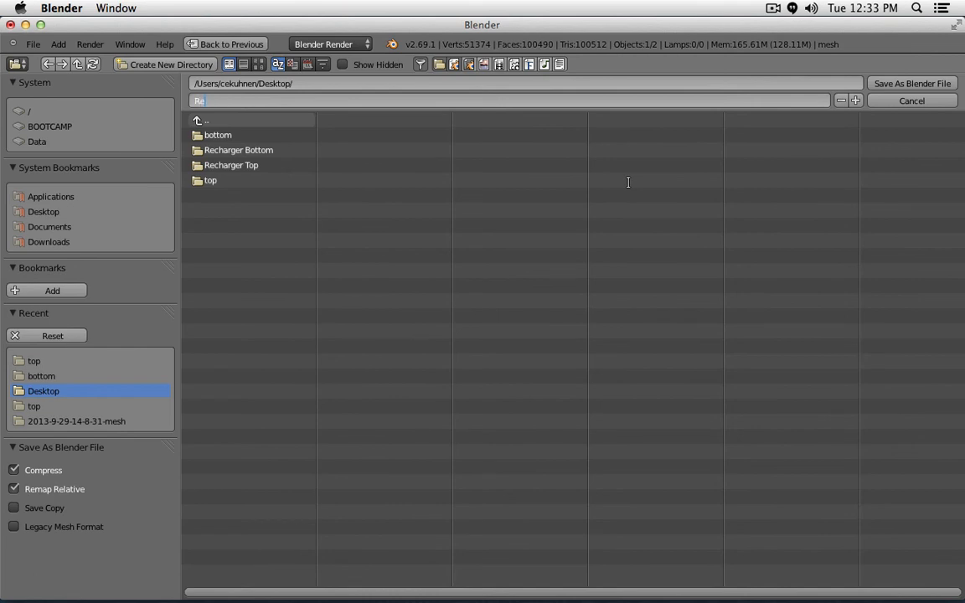
type("charger SCan")
key("BackSpace")
key("BackSpace")
key("BackSpace")
type("can")
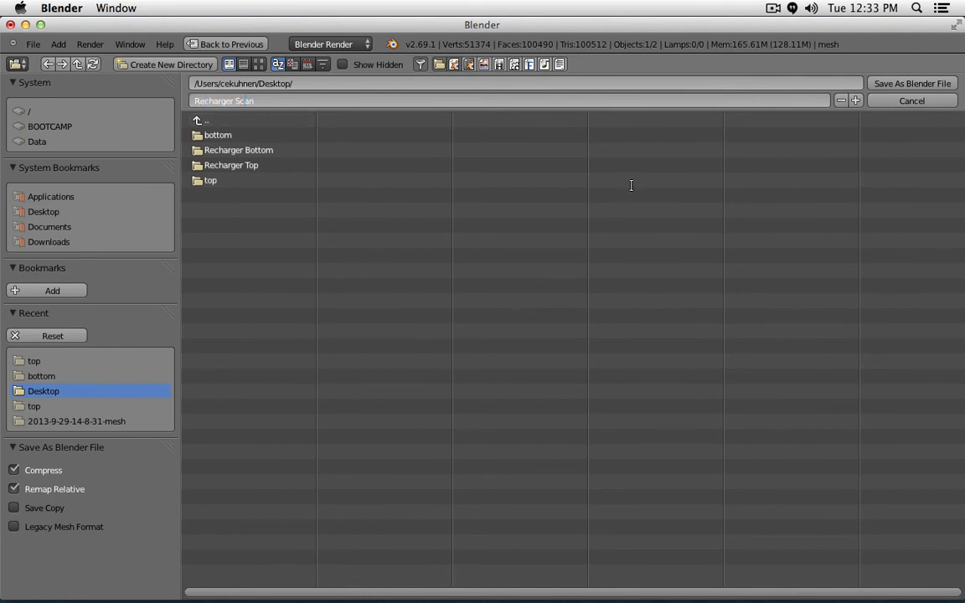
key("Return")
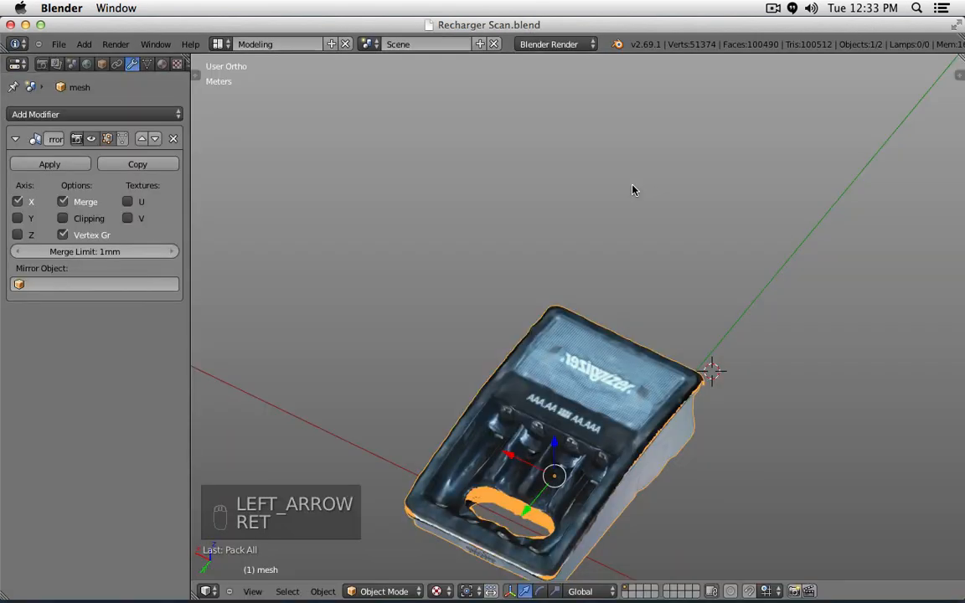
Step: Switch to Finder, close the top and bottom folder windows, and reopen Recharger Scan.blend from the desktop in Blender
scroll(632, 186, "down", 3)
key("super+h")
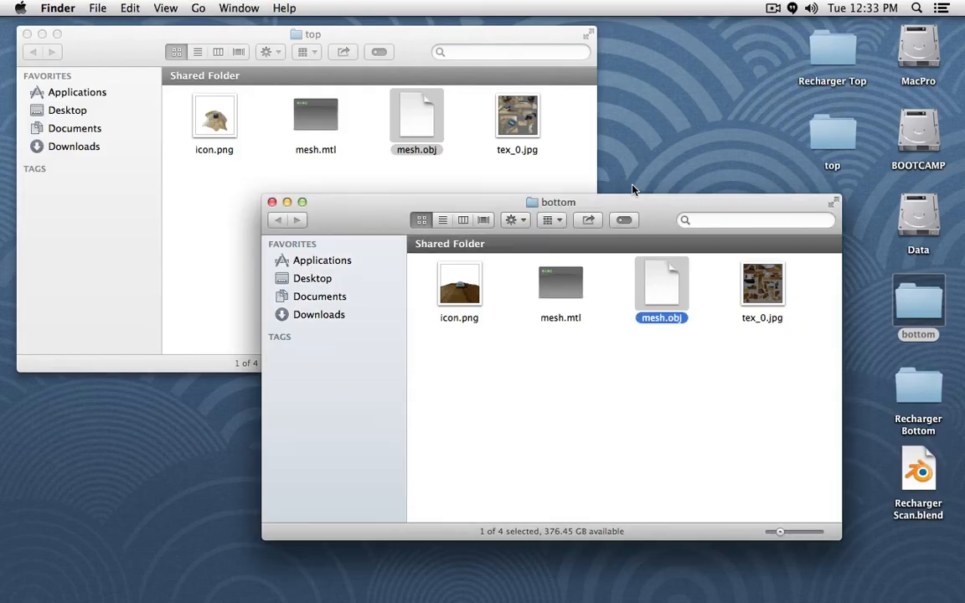
key("super+w")
key("super+w")
double_click(918, 470)
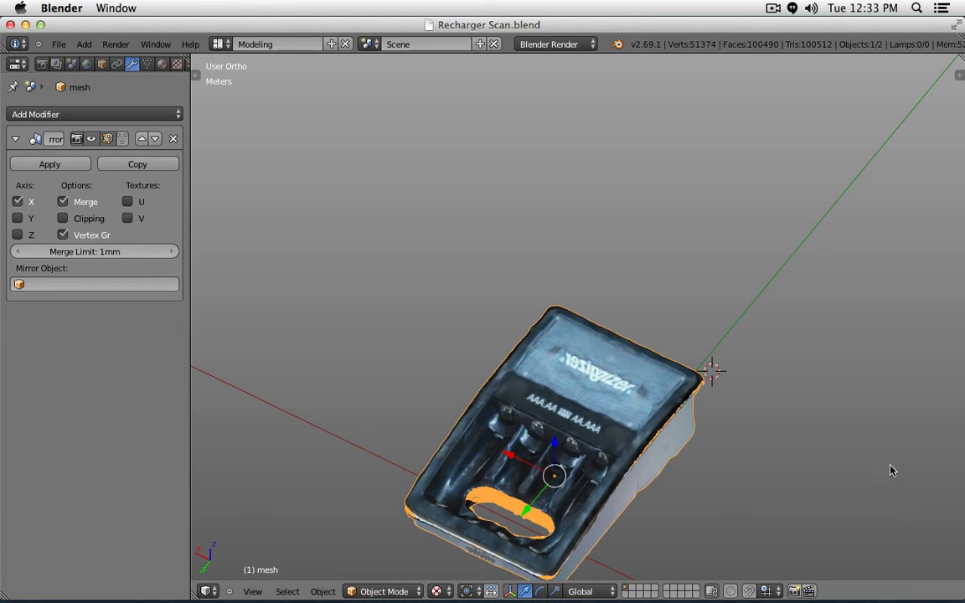
Step: Examine the reopened scan's textures from several angles, ending in the Right orthographic view
middle_click_drag(785, 509, 540, 430)
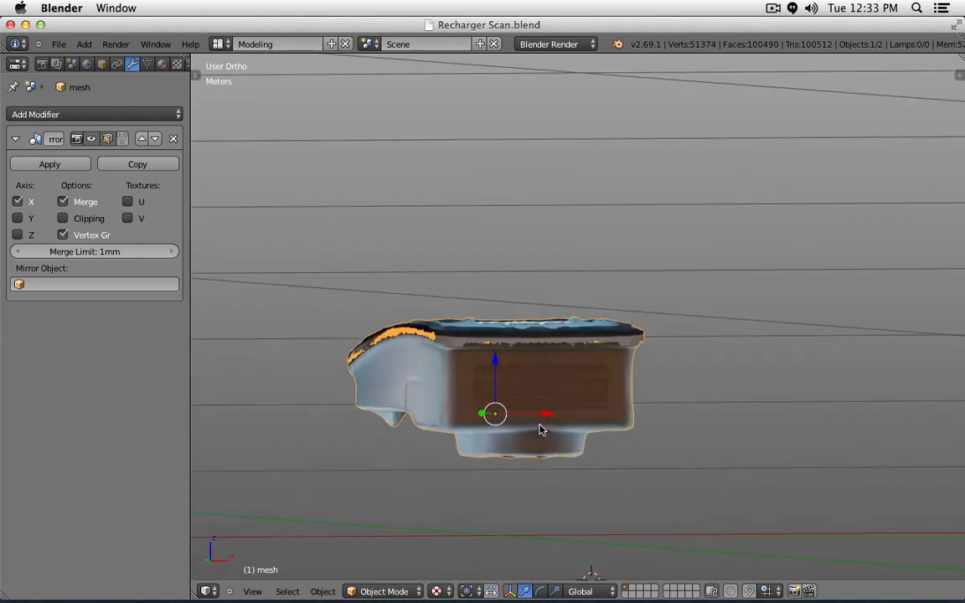
scroll(541, 430, "down", 2)
middle_click_drag(386, 363, 784, 422)
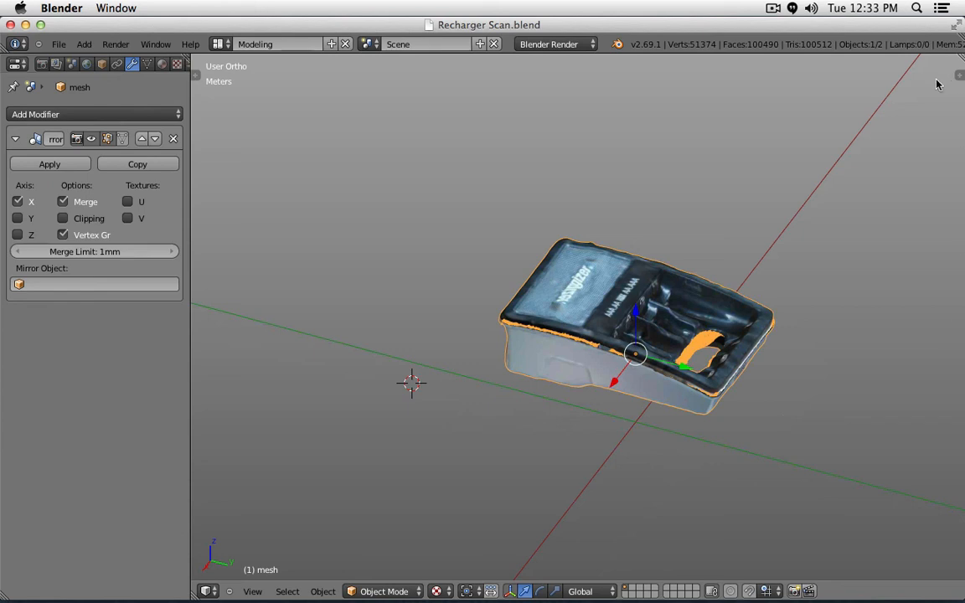
key("KP_3")
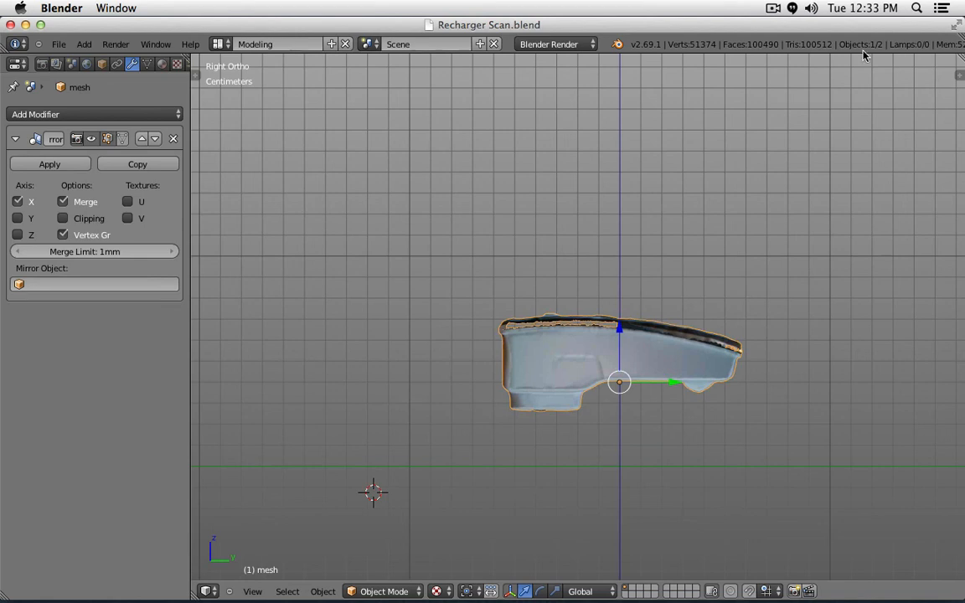
left_click(772, 8)
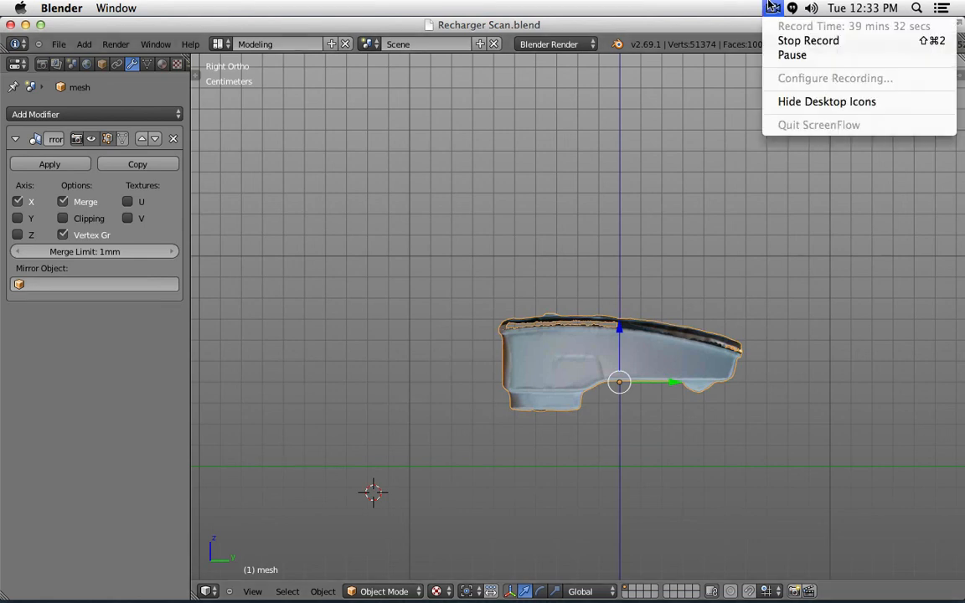
left_click(689, 22)
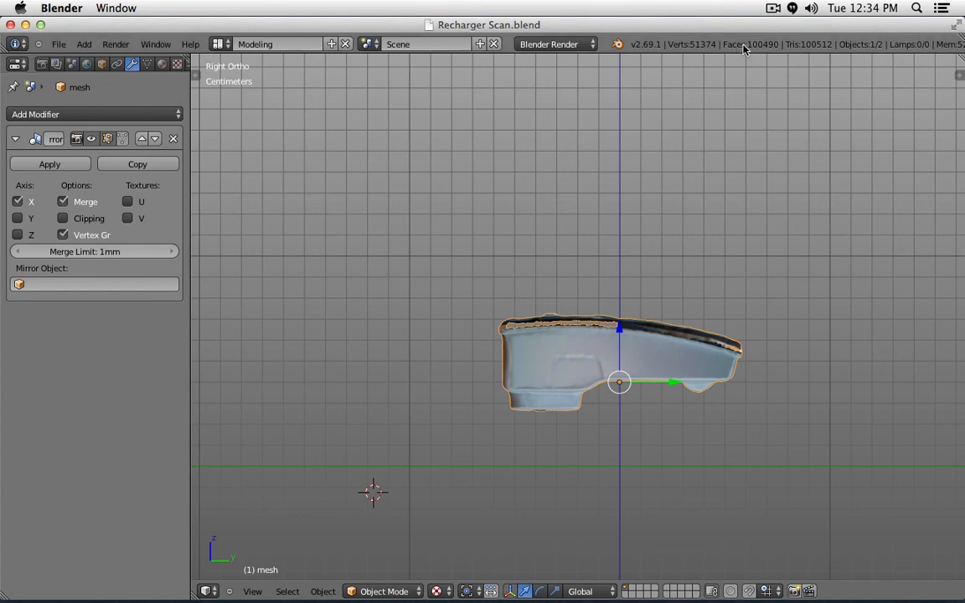
left_click(771, 10)
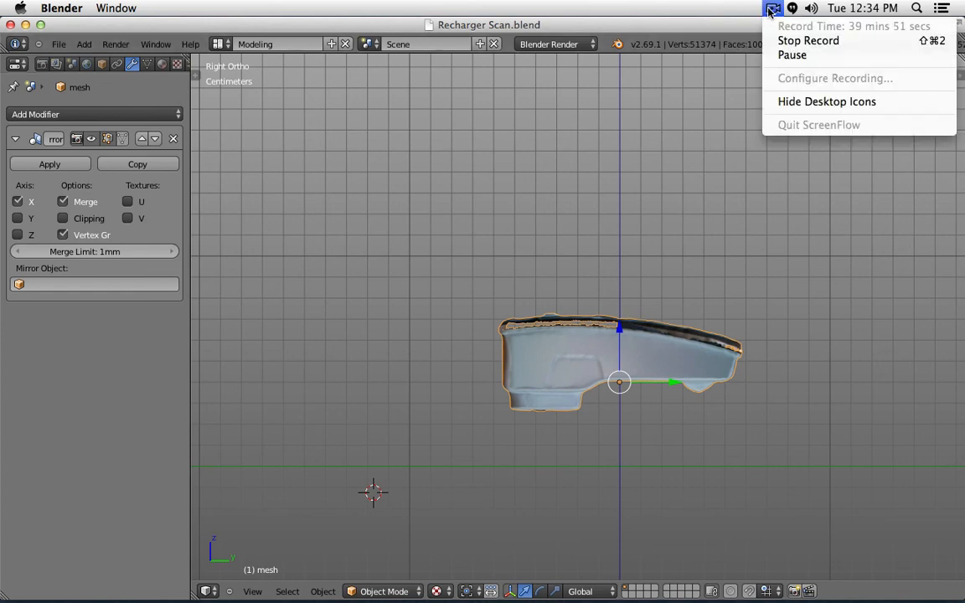
left_click(630, 191)
Step: Inspect the scan from below and check its alignment in the Right and Front orthographic views
middle_click_drag(631, 194, 445, 304)
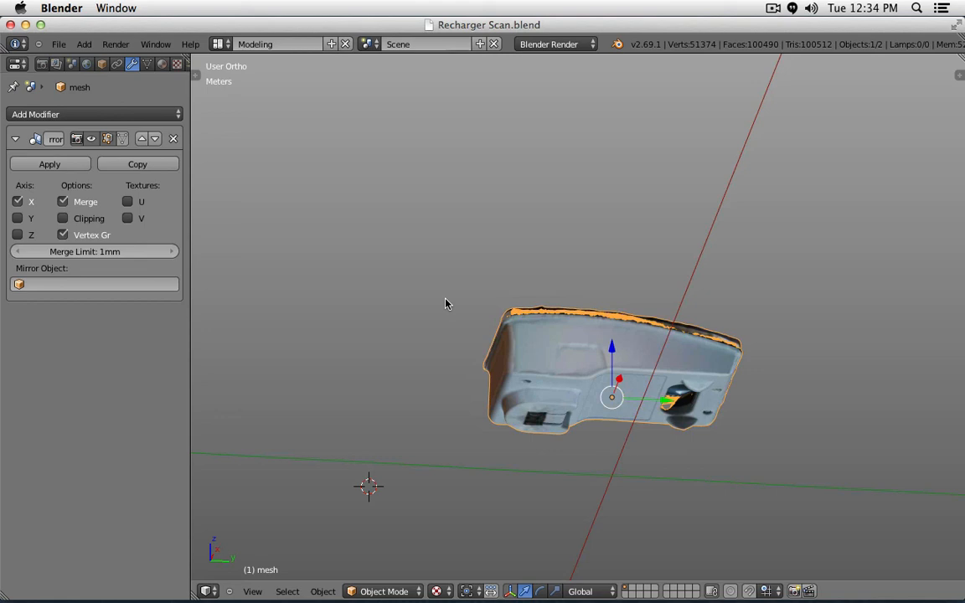
key("KP_1")
key("KP_3")
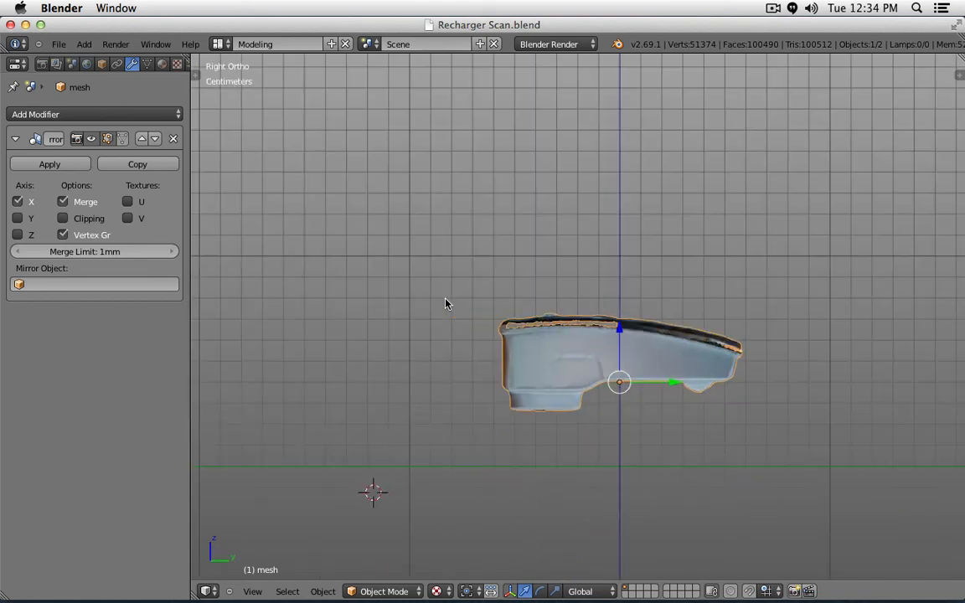
key("KP_1")
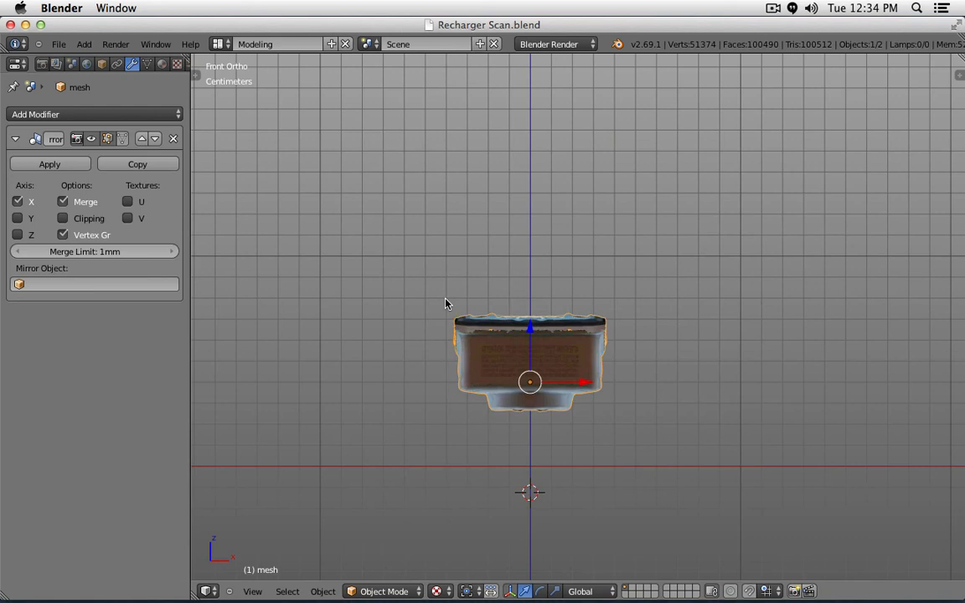